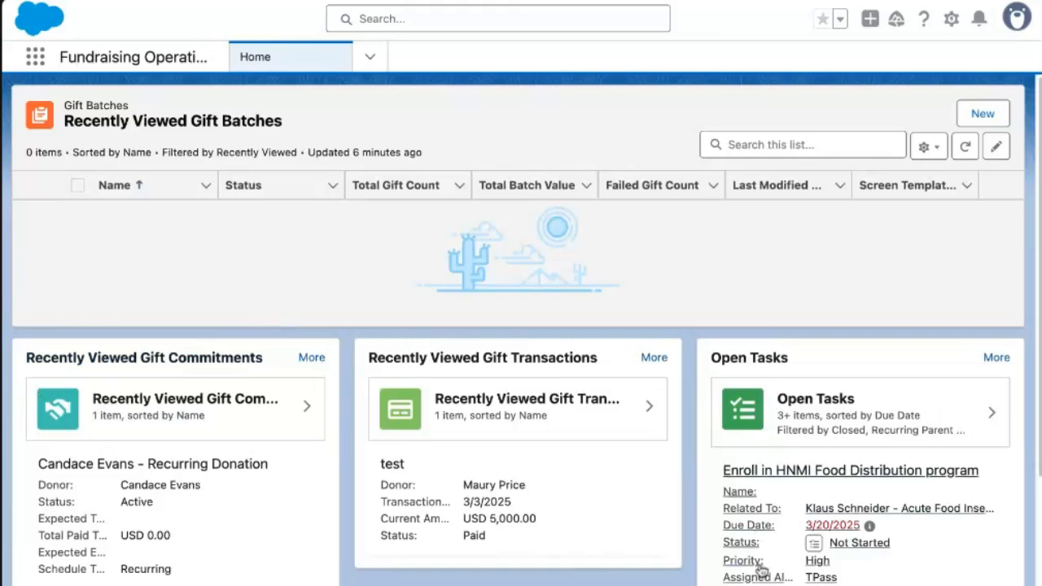
Go to the Accounts list from the navigation menu and start a new account.
click(371, 64)
click(277, 138)
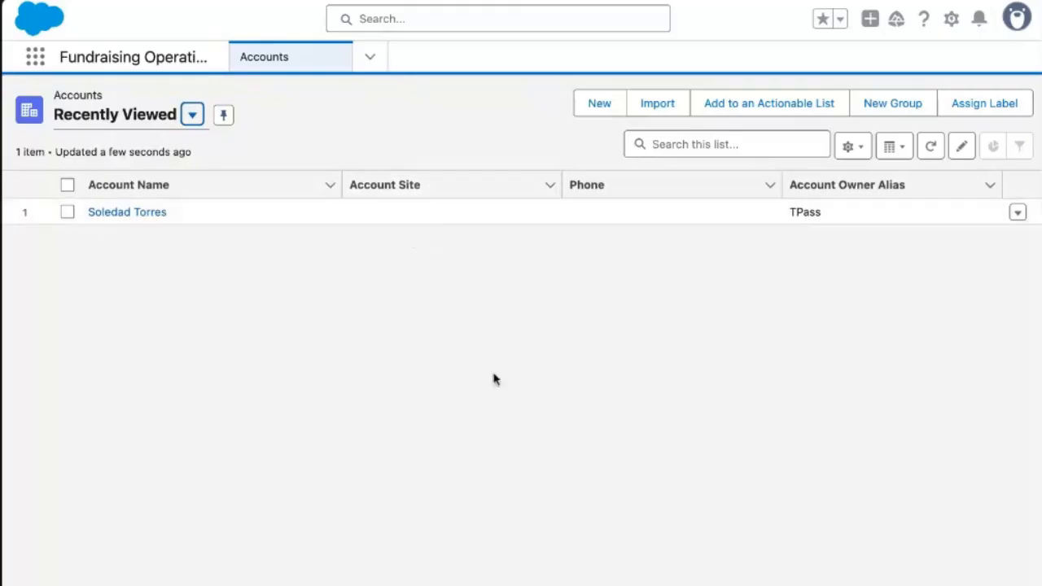
click(597, 108)
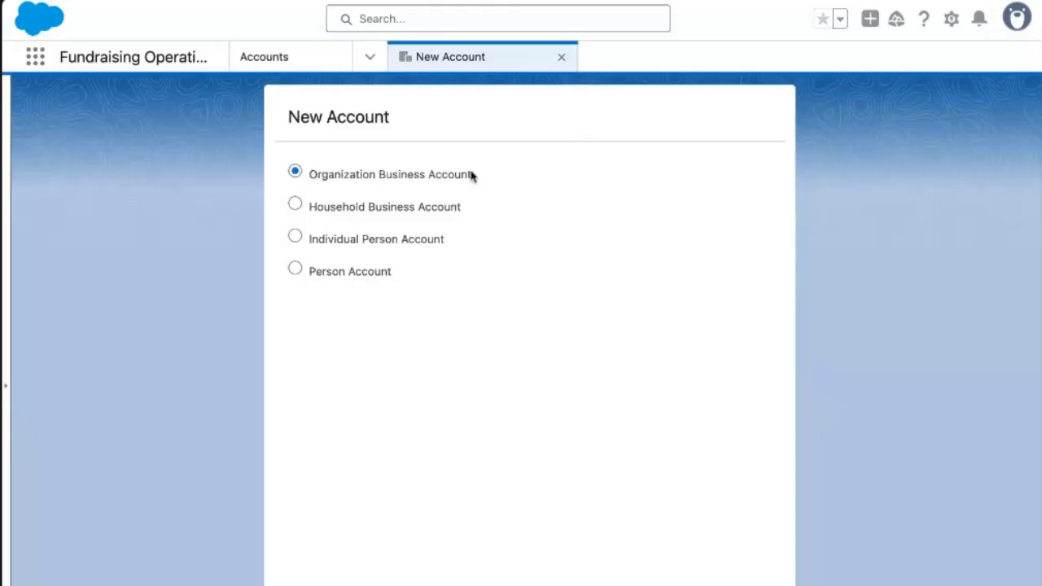
Choose the Person Account record type and continue to its form.
click(320, 273)
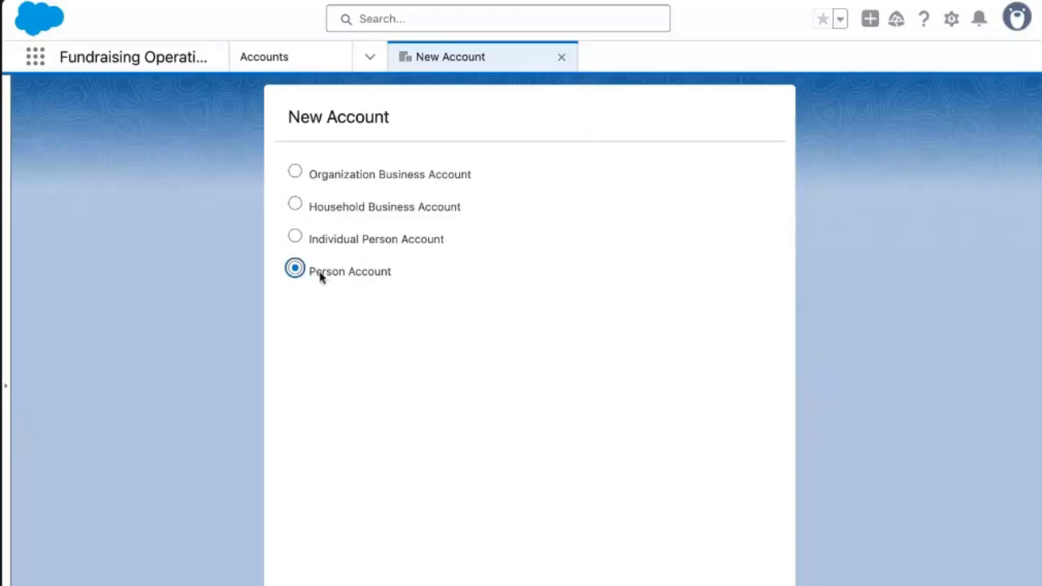
click(764, 583)
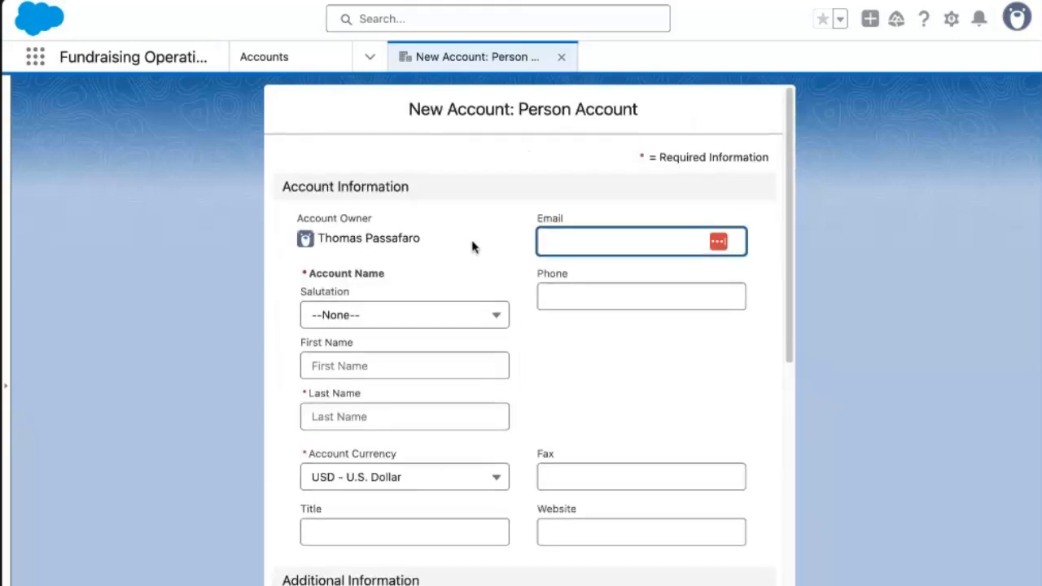
scroll(456, 232, down, 3)
scroll(408, 177, up, 1)
Enter the donor's first name, last name and e-mail address, then save the person account.
click(361, 214)
key(Tab)
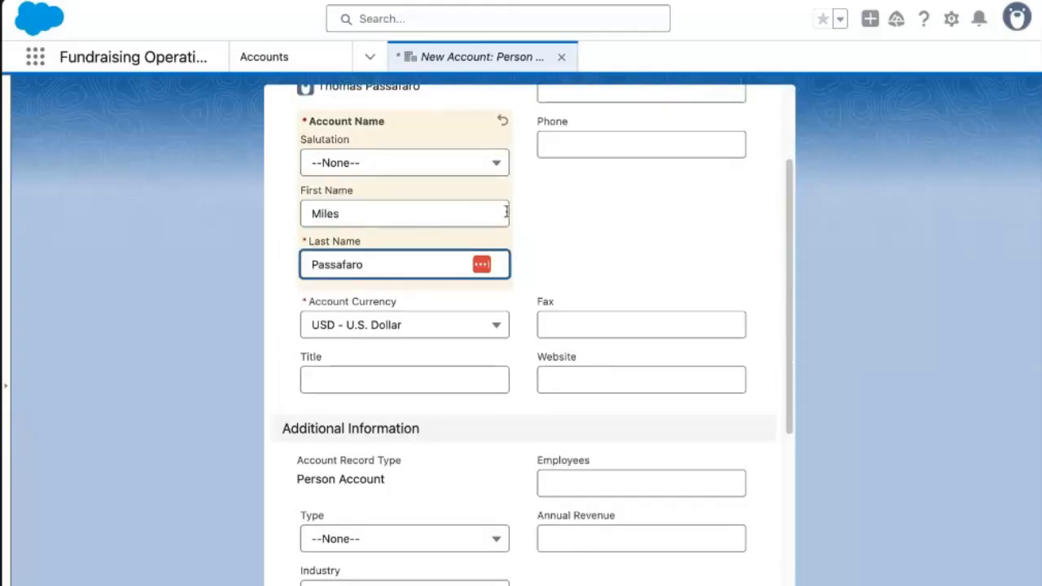
click(559, 207)
scroll(581, 207, up, 2)
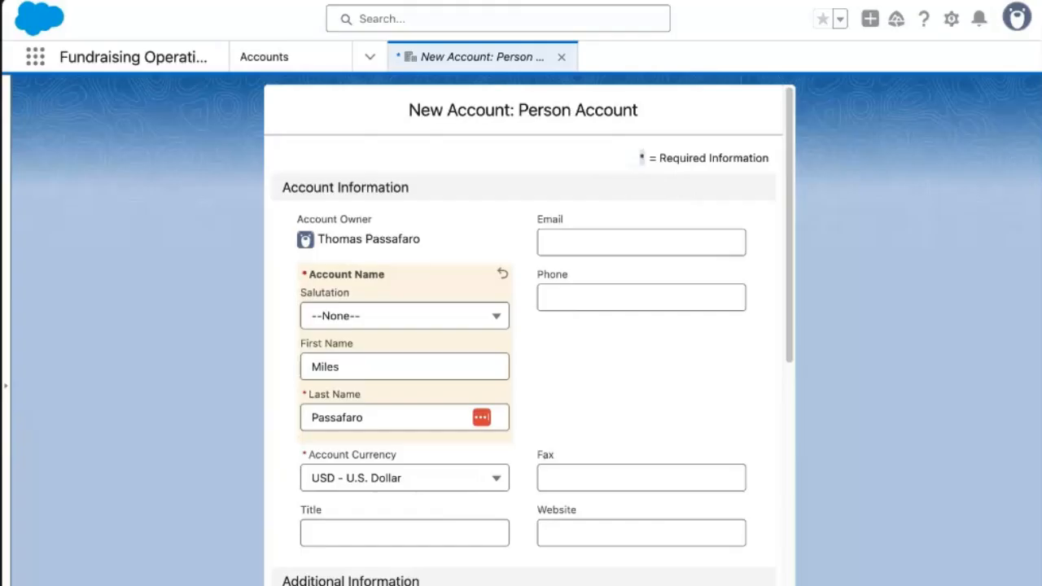
click(579, 232)
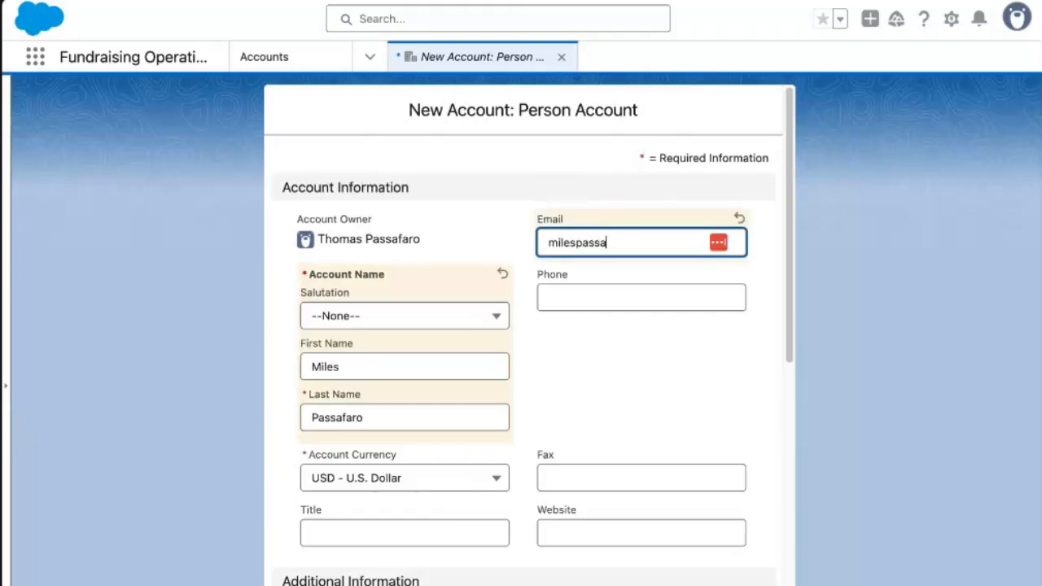
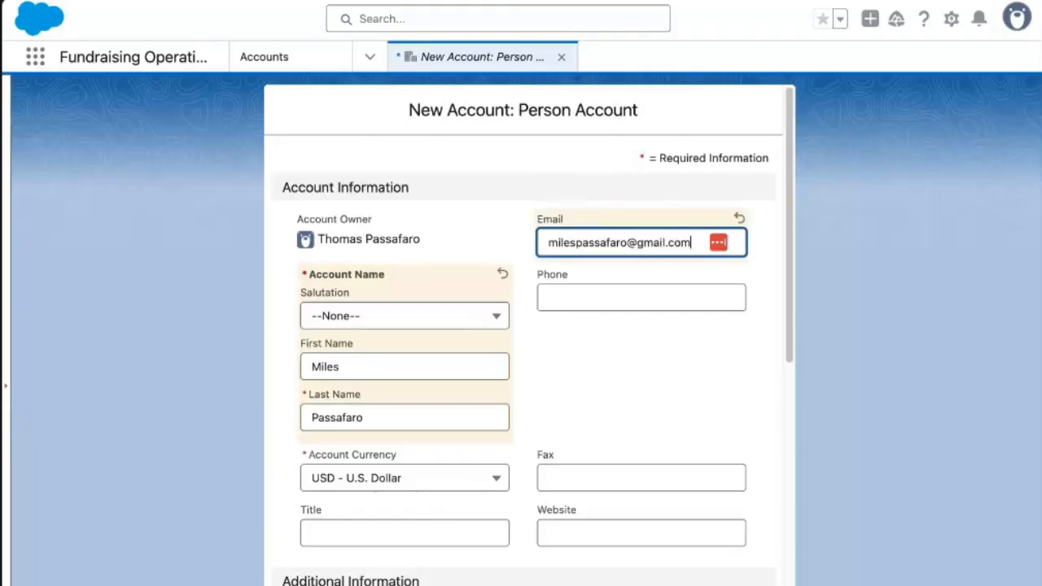
click(565, 299)
scroll(531, 380, down, 2)
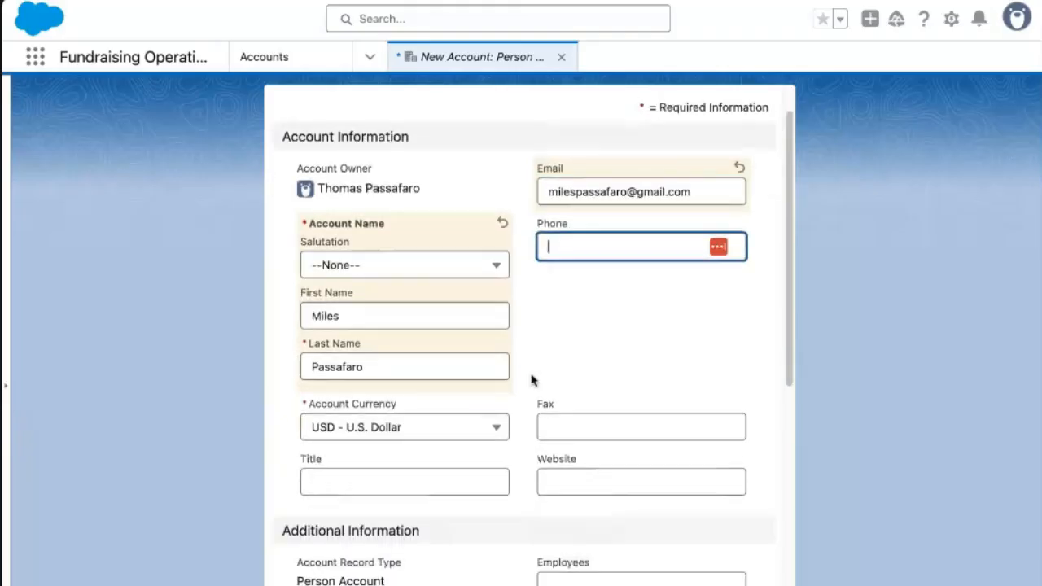
click(621, 585)
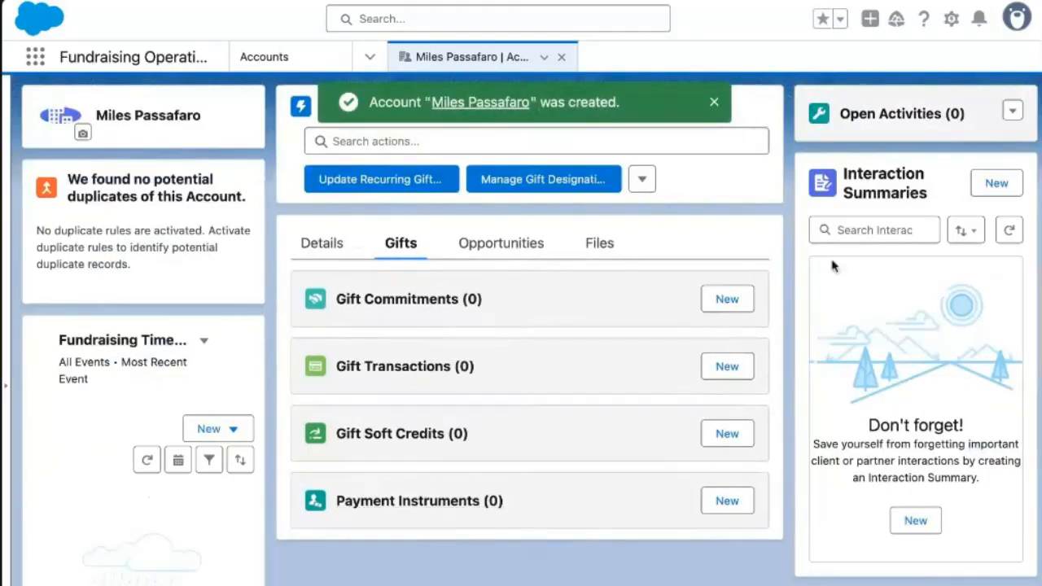
Review the account's Details tab: owner, account name, USD currency and saved e-mail.
click(310, 257)
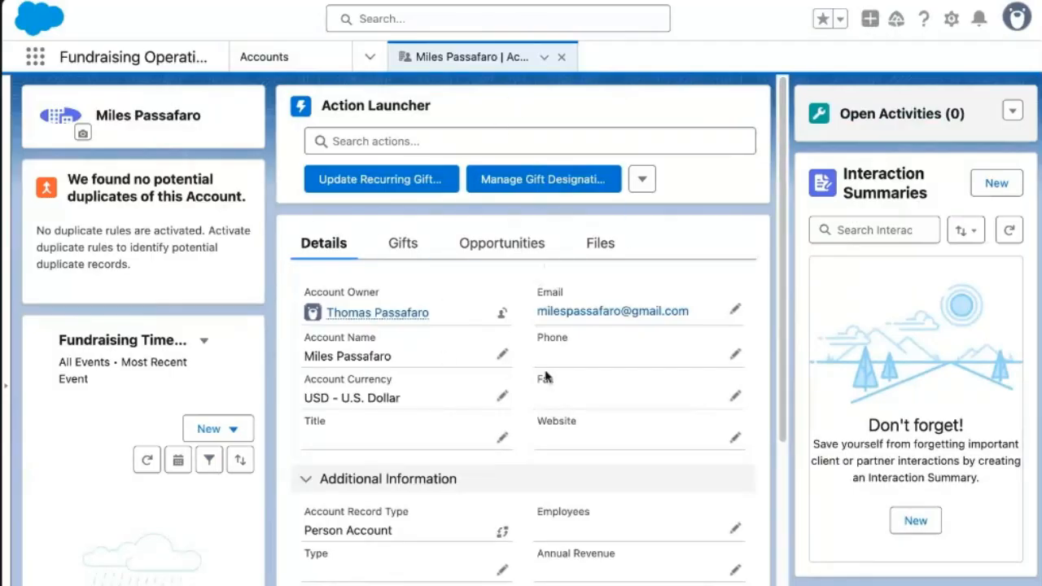
scroll(545, 377, down, 3)
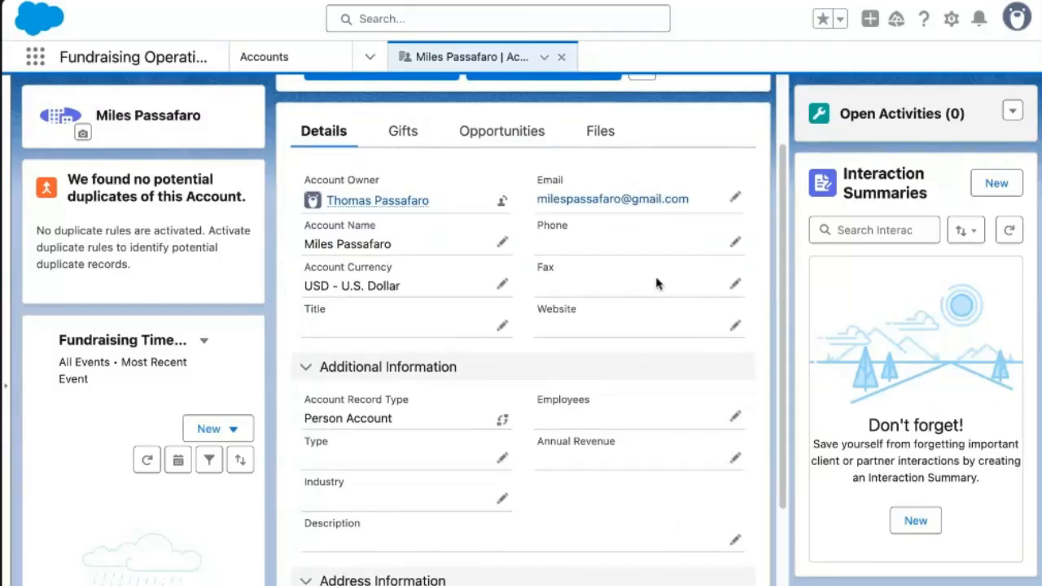
scroll(507, 251, up, 2)
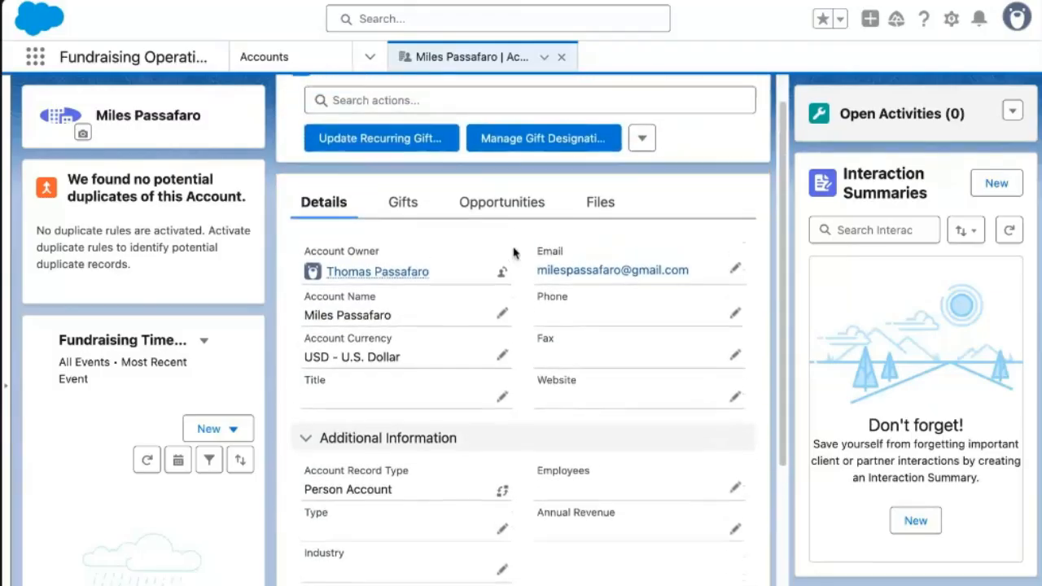
scroll(513, 253, up, 1)
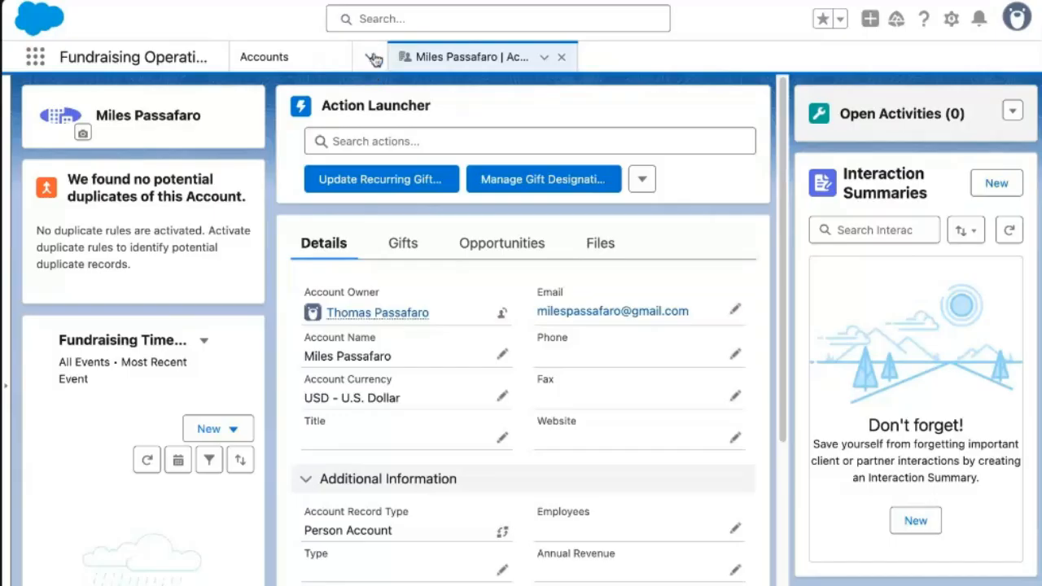
Find Opportunities through the App Launcher search 'opp' and dismiss the pipeline tour.
click(35, 56)
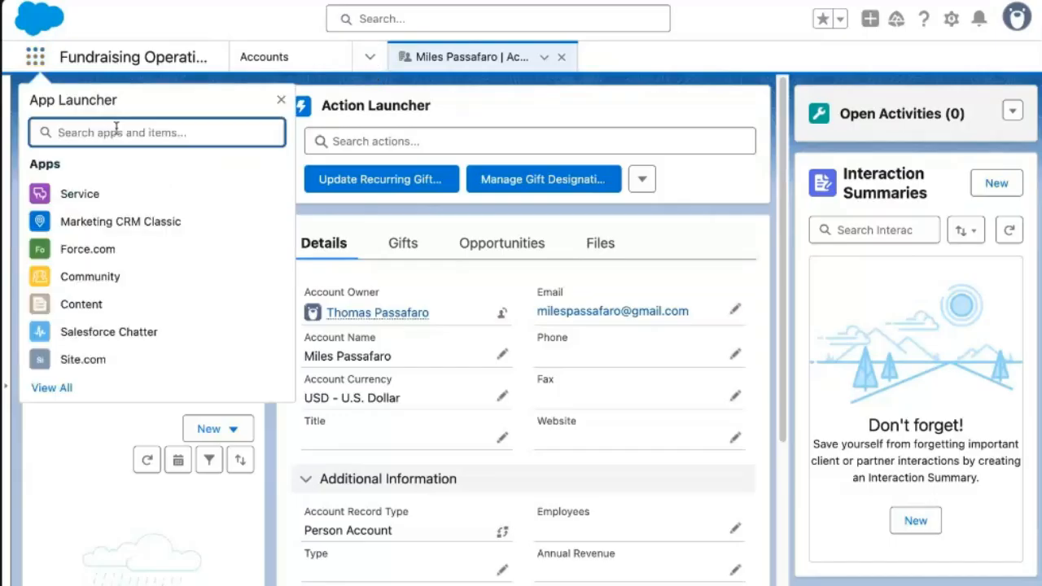
text(opp)
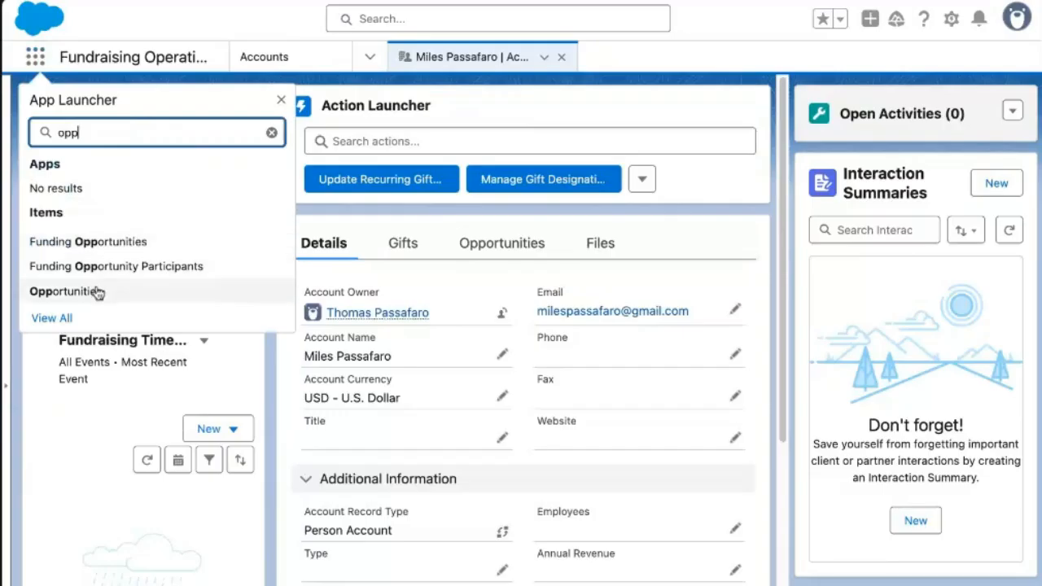
click(67, 291)
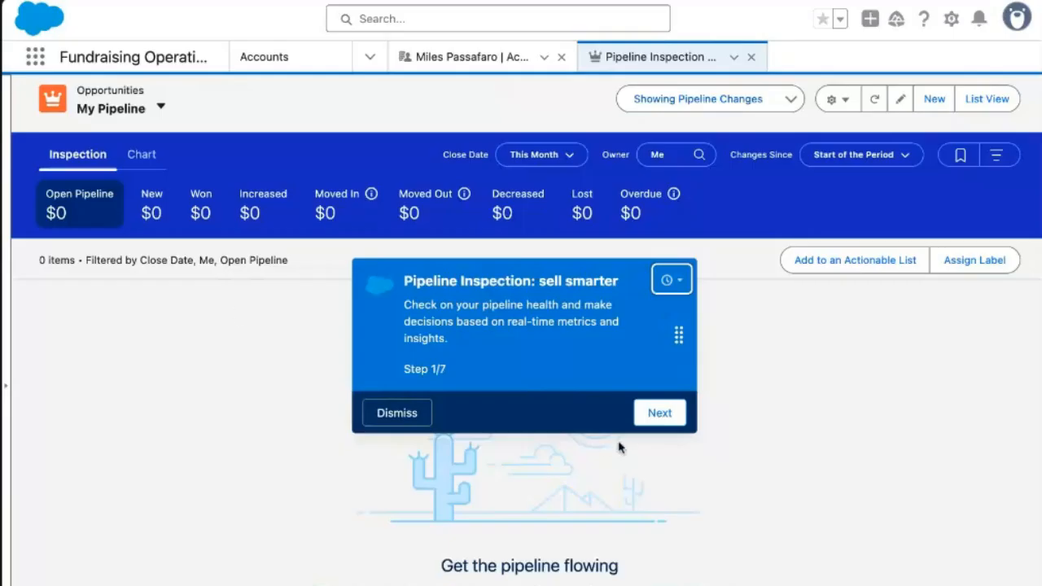
click(422, 419)
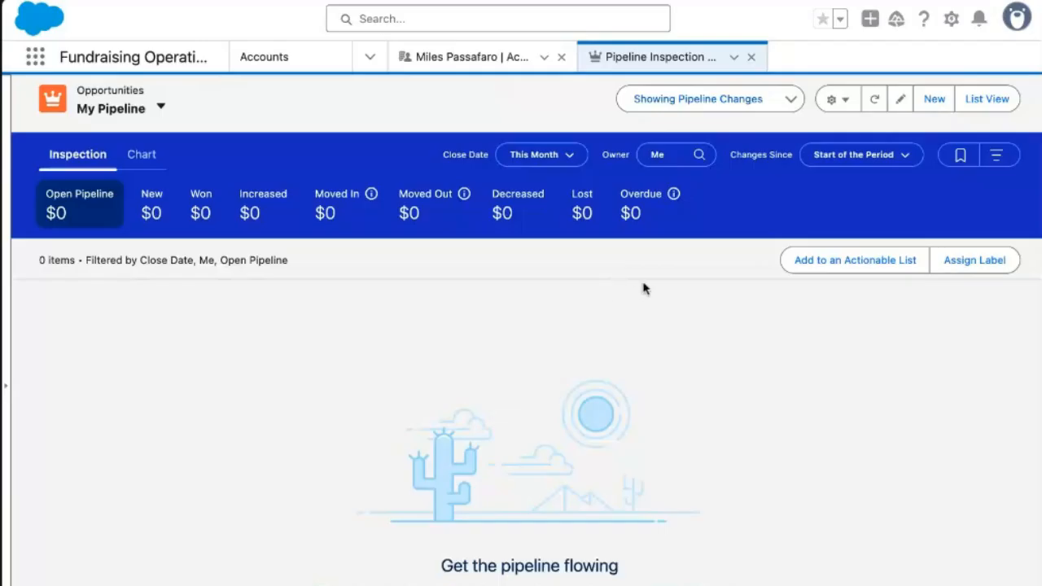
Start a new opportunity and type its name, Miles Opportunity.
click(948, 99)
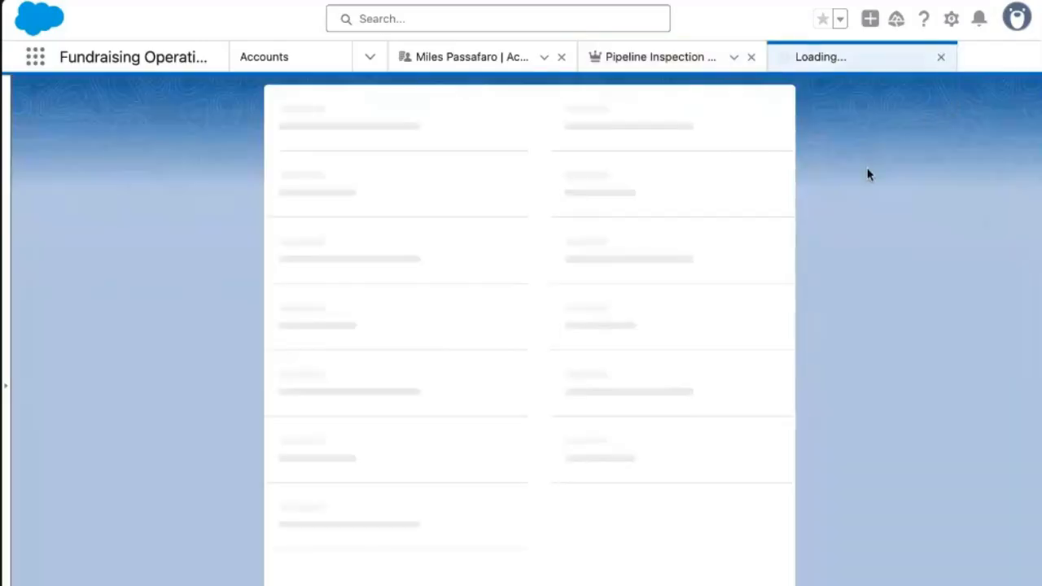
click(355, 325)
text(Miles Opportunoit)
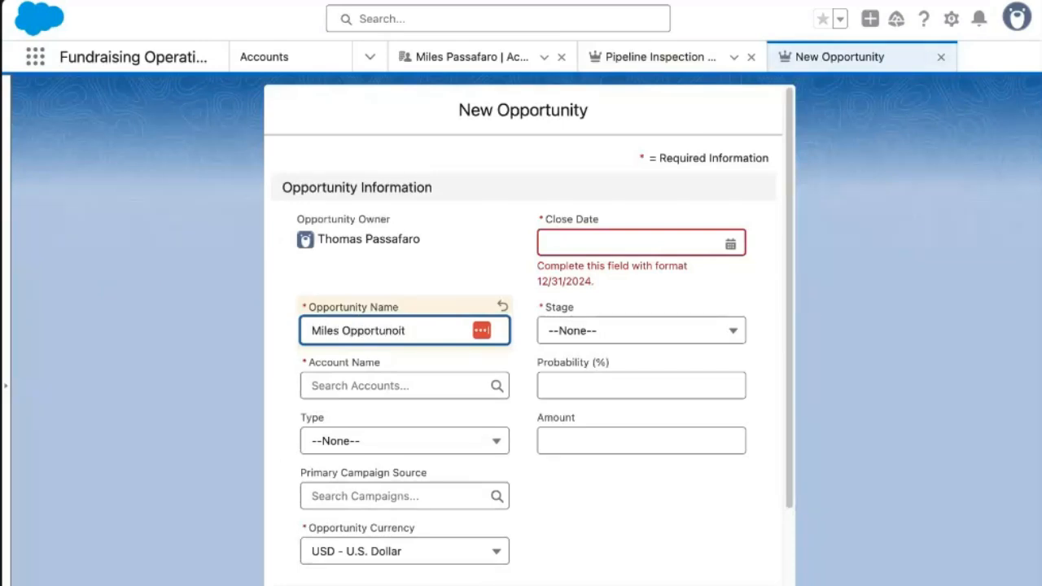
text(t)
Set the close date to 5/30/2025 and link the donor's account.
click(590, 236)
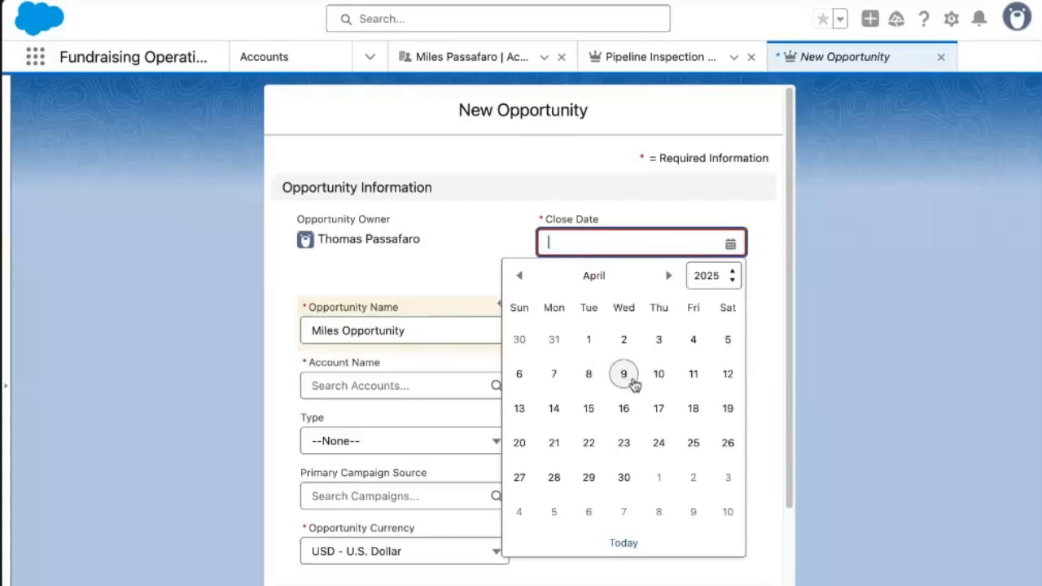
click(671, 277)
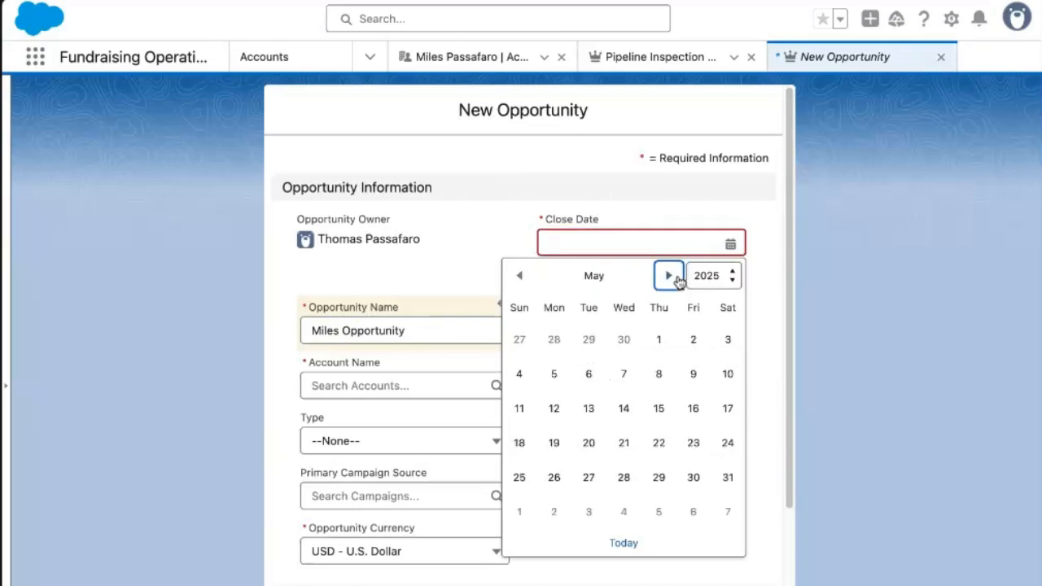
click(697, 482)
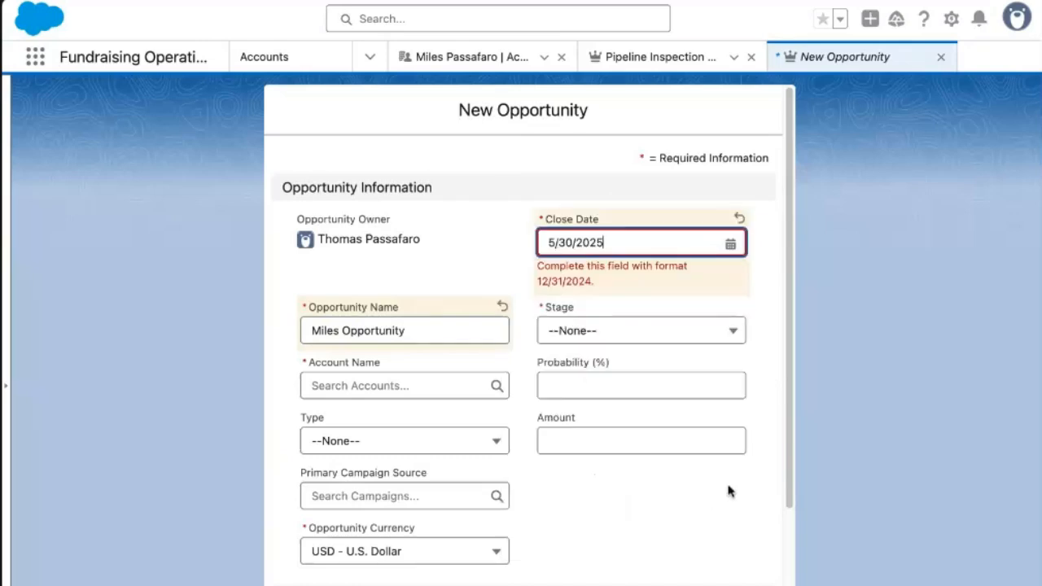
click(417, 387)
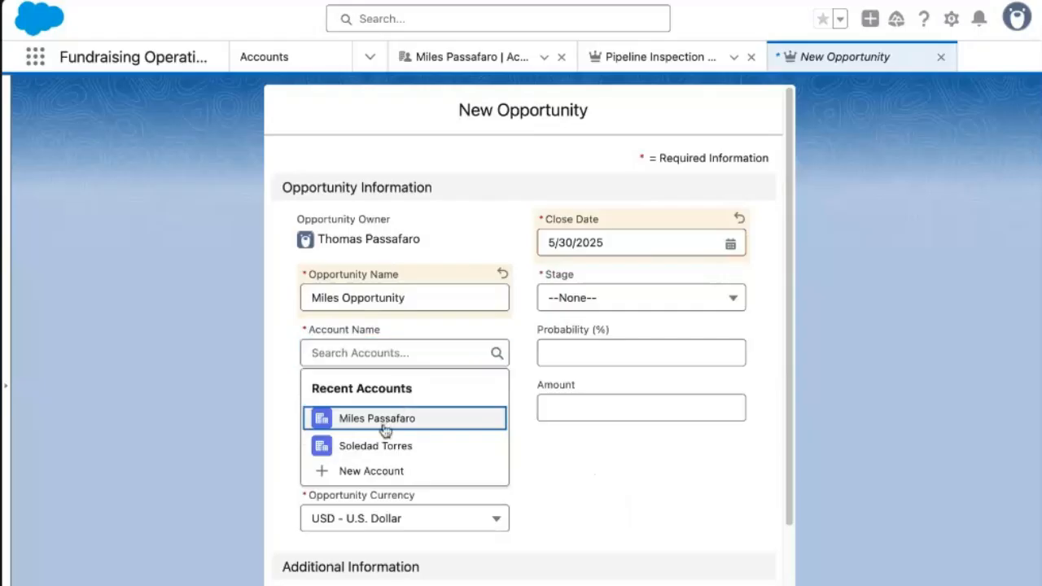
click(386, 425)
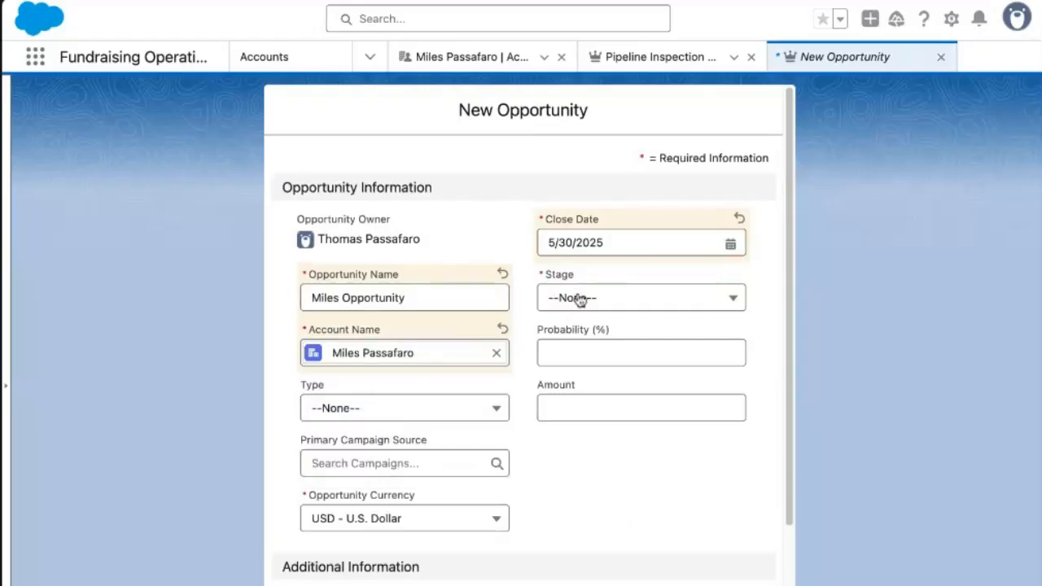
Set the stage to Prospecting and leave the opportunity type unset.
click(551, 298)
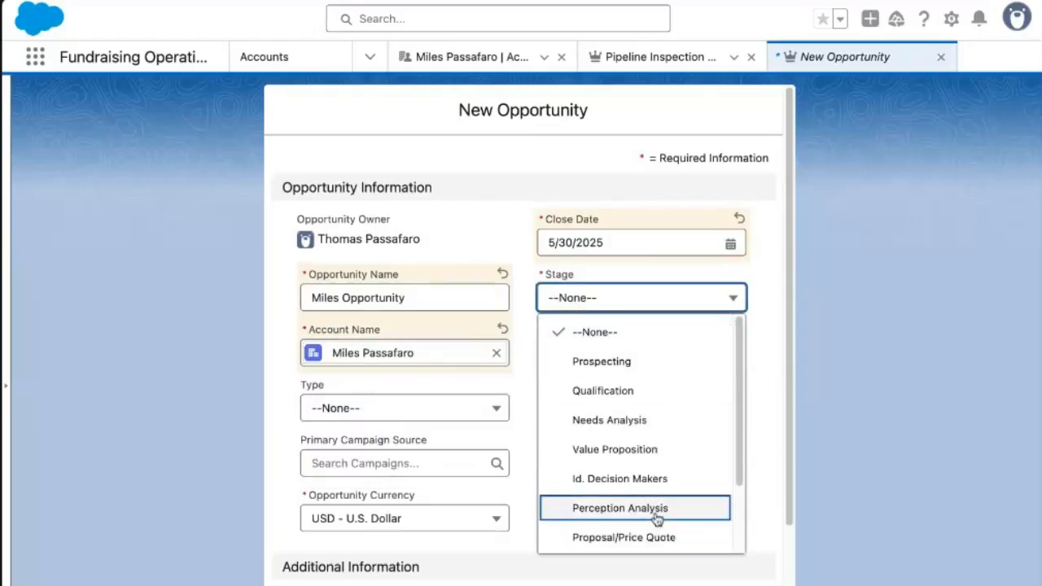
scroll(656, 513, down, 2)
scroll(669, 416, up, 2)
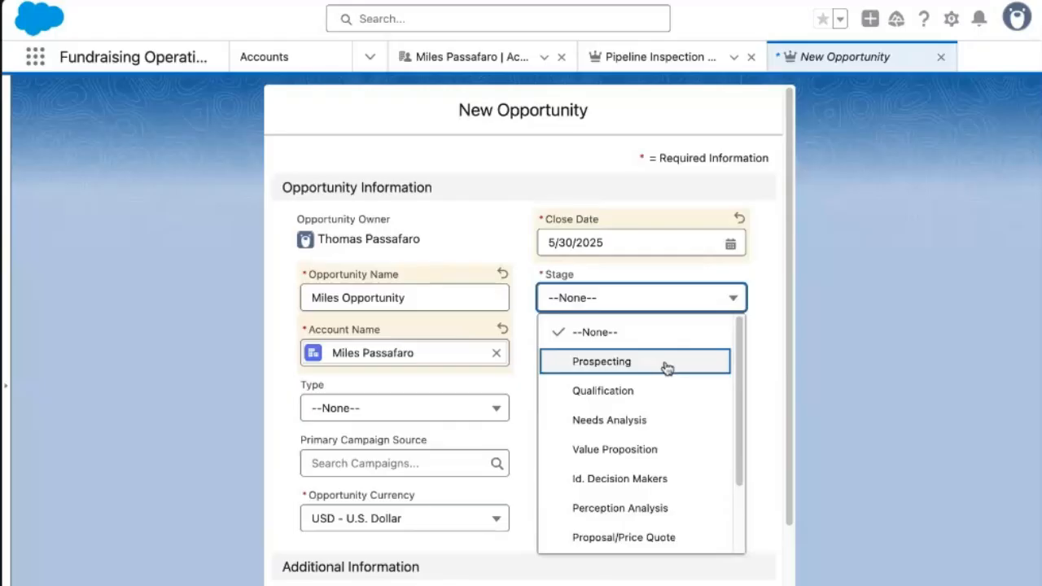
scroll(670, 386, down, 2)
scroll(675, 389, up, 1)
scroll(672, 390, up, 1)
click(643, 325)
click(478, 405)
click(691, 490)
Enter the USD 10,000.00 amount and return the stage to Prospecting after trying Id. Decision Makers.
scroll(570, 482, down, 3)
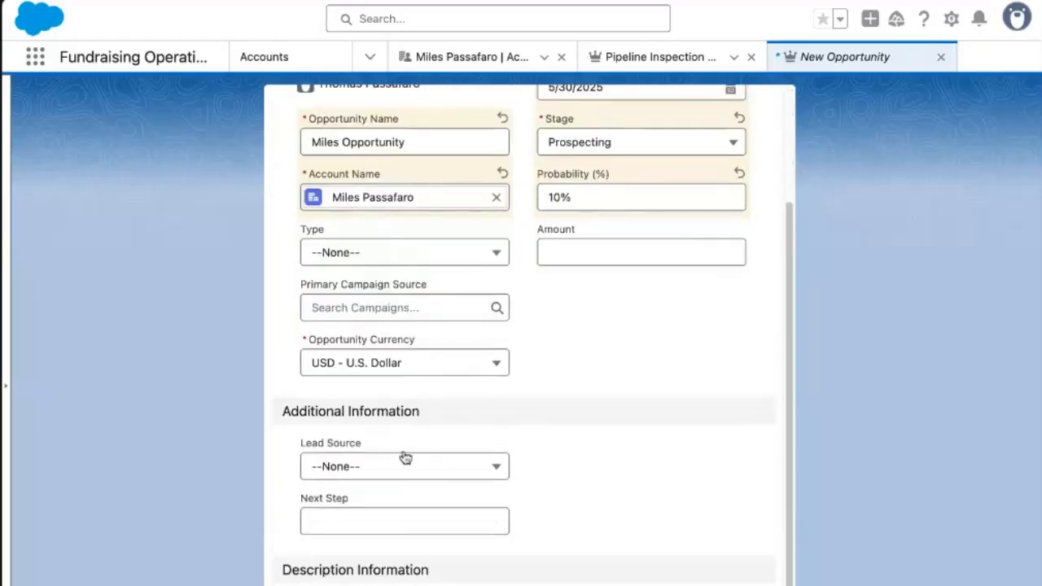
click(589, 200)
text(10000)
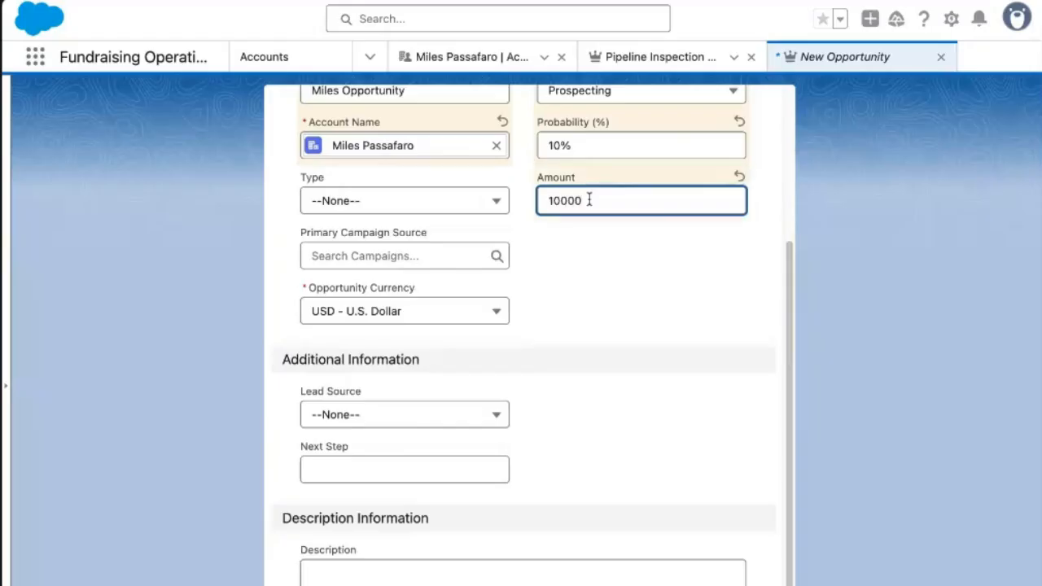
click(576, 277)
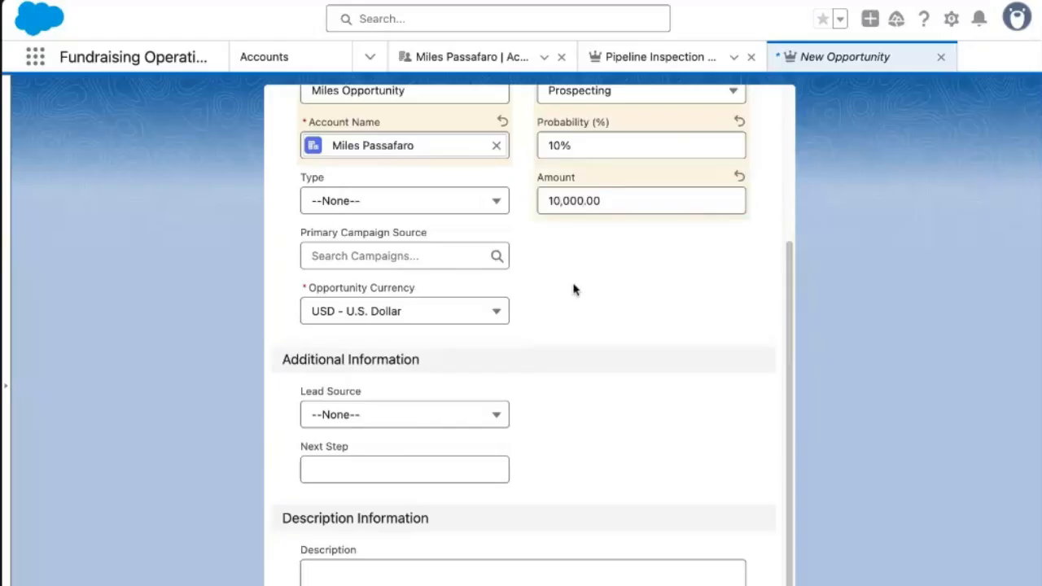
scroll(670, 518, up, 3)
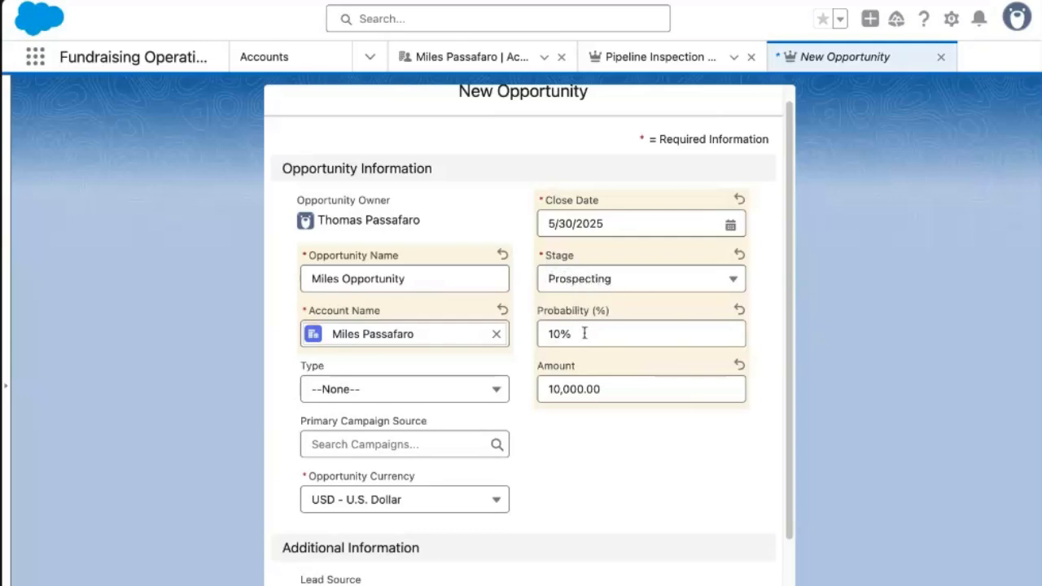
click(612, 282)
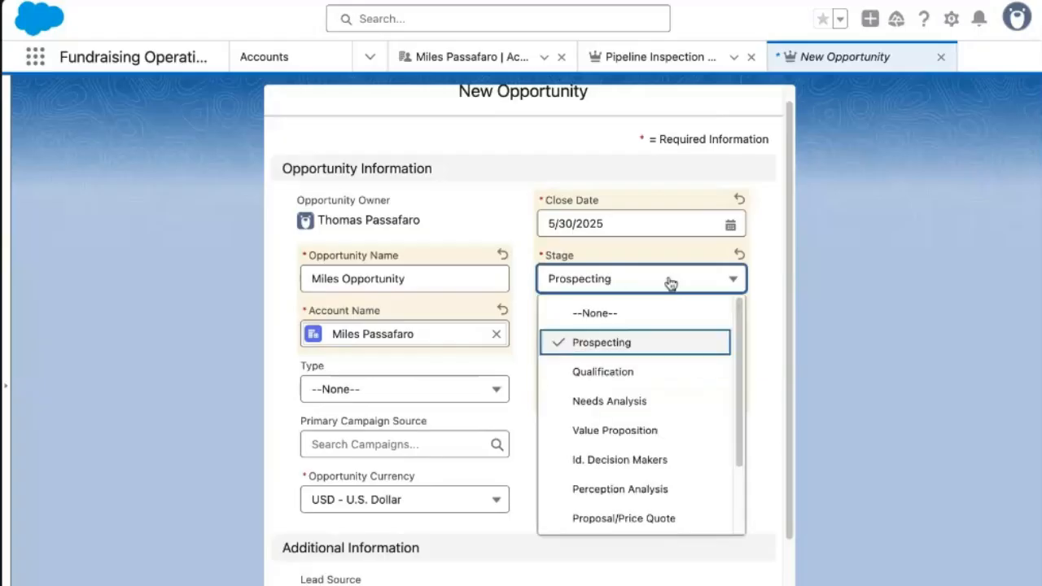
click(552, 461)
click(553, 316)
click(616, 285)
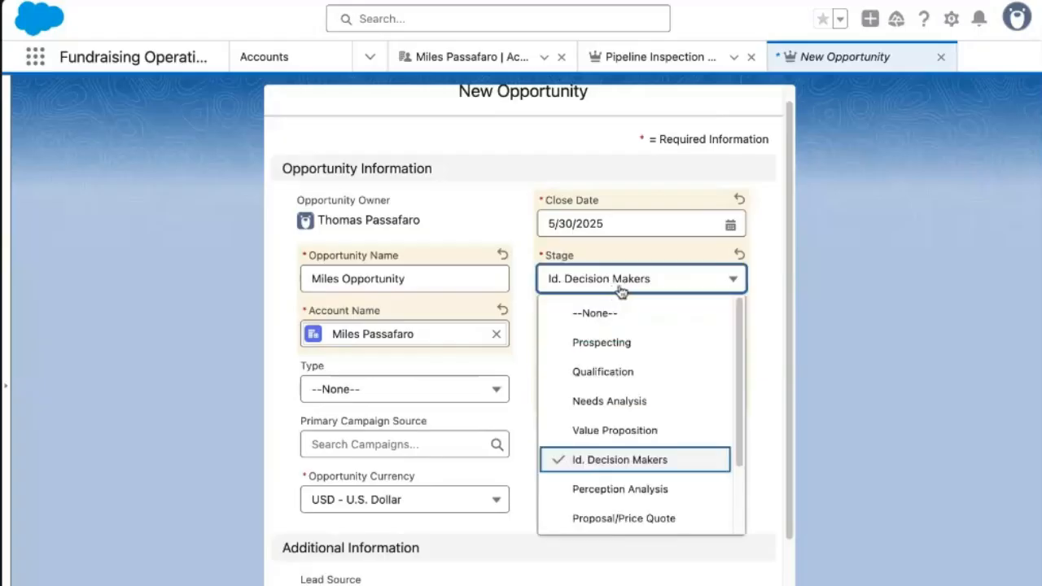
click(627, 343)
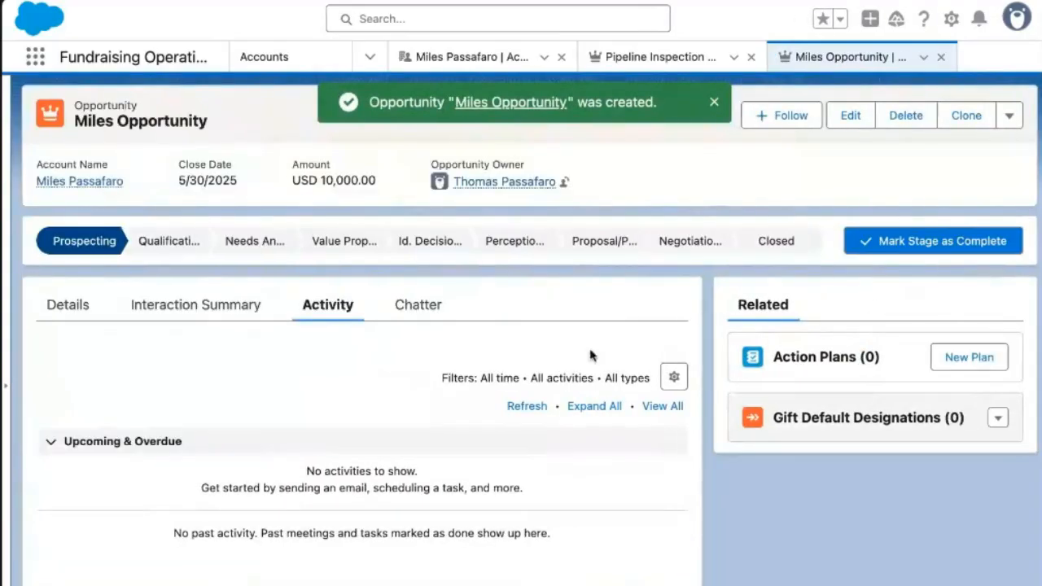
Close the Miles Opportunity as Closed Won from the stage path and save it.
click(713, 102)
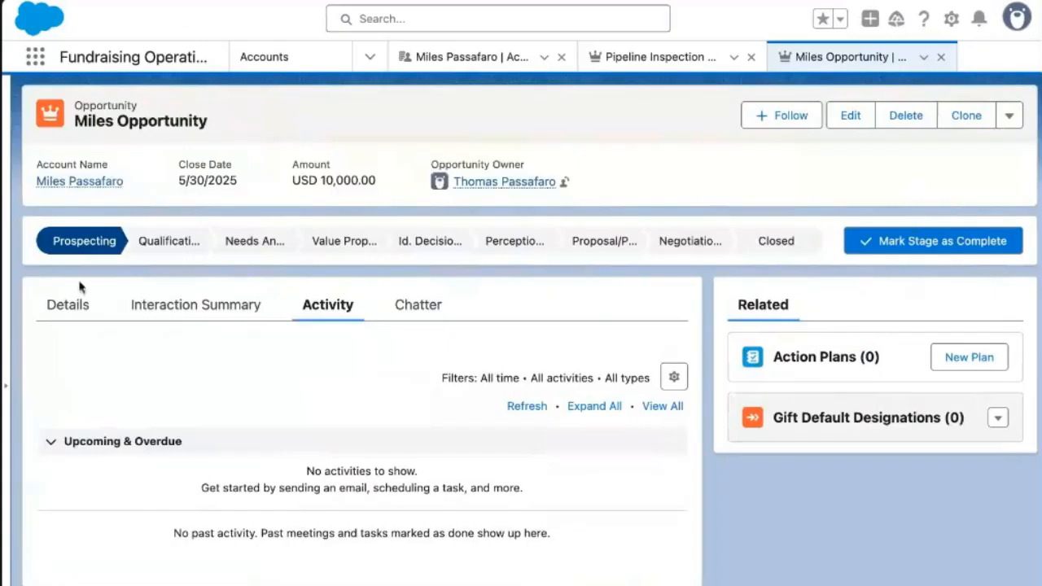
click(60, 305)
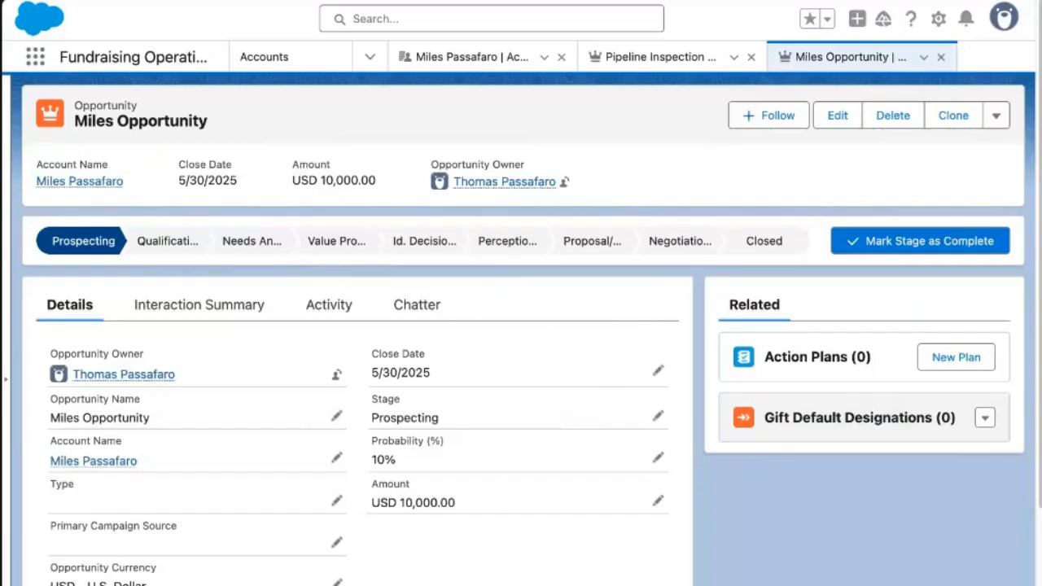
click(768, 242)
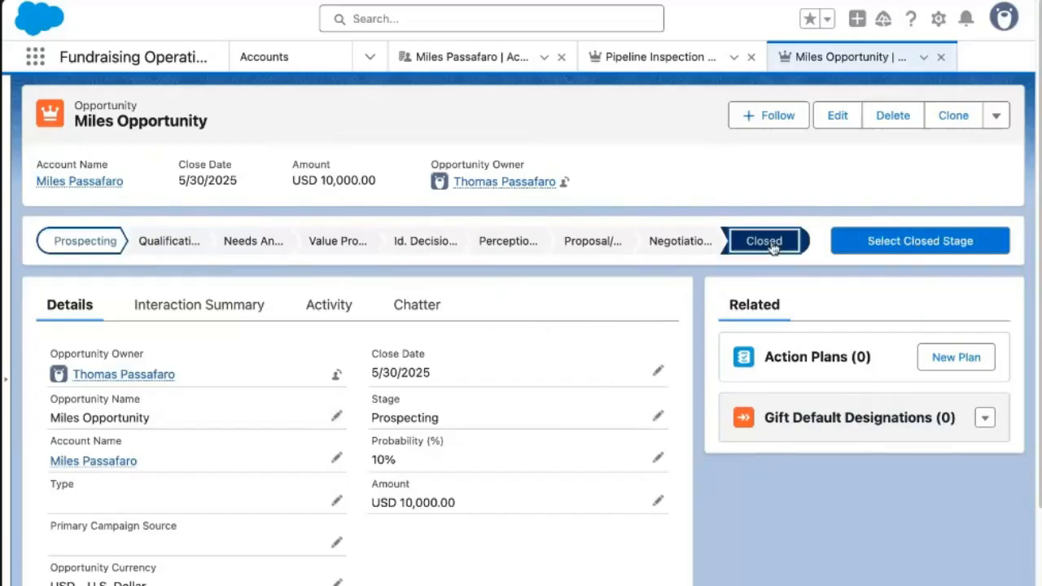
click(949, 240)
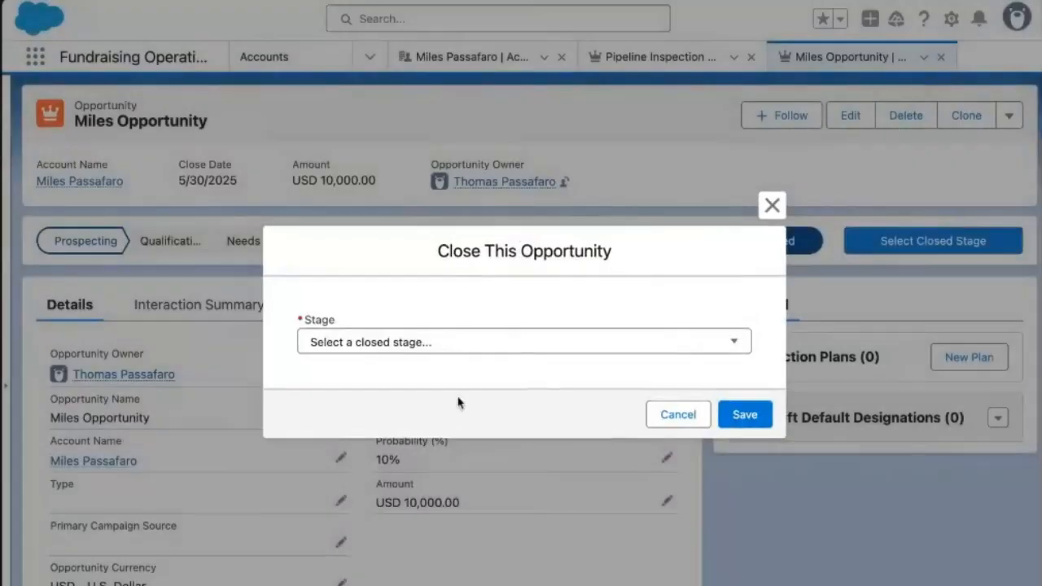
click(440, 347)
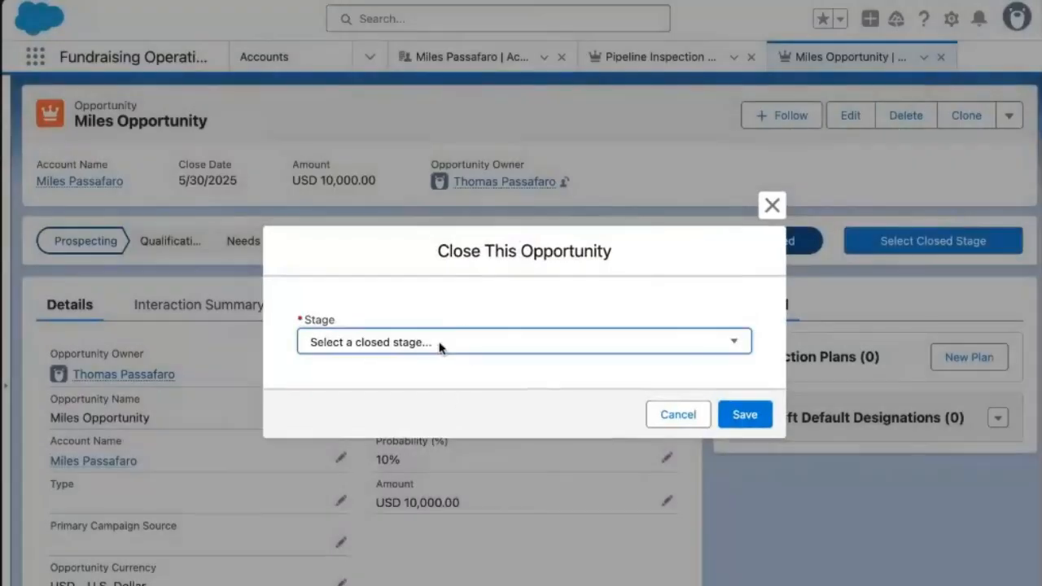
click(383, 366)
click(757, 419)
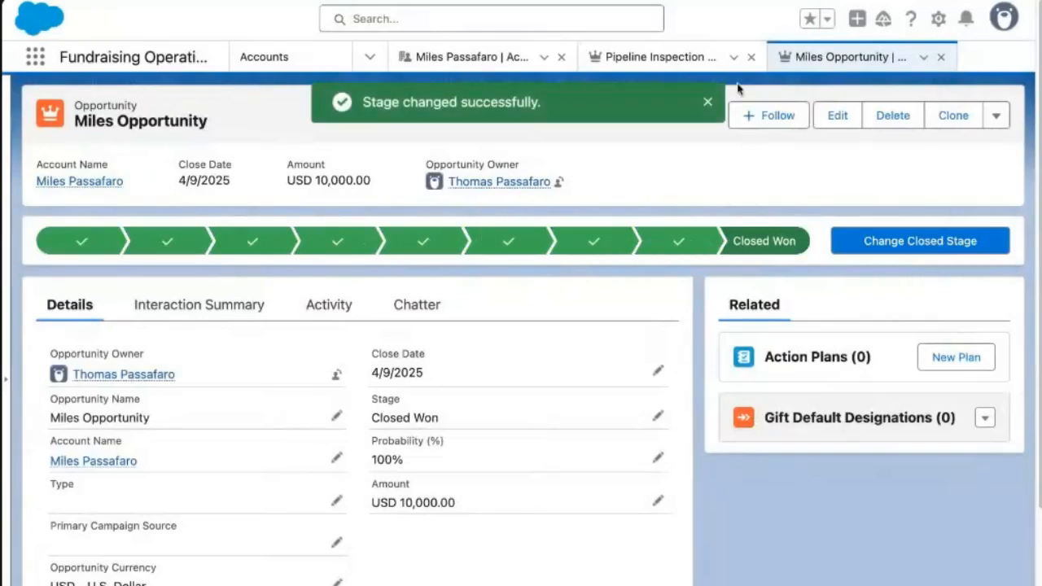
click(707, 99)
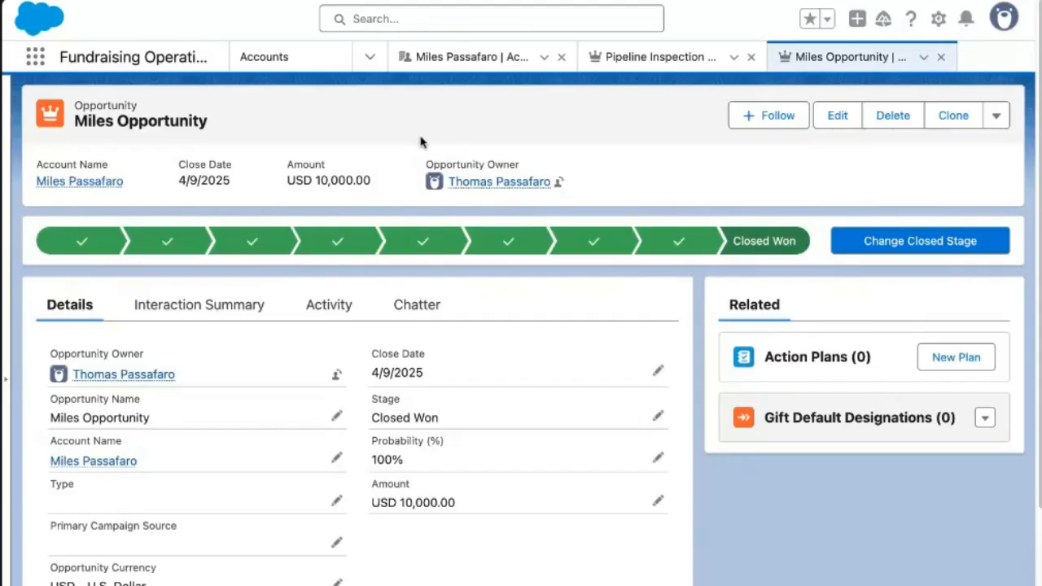
click(370, 57)
Start a new gift commitment for the donor's account named Miles Gift Commitment.
click(320, 269)
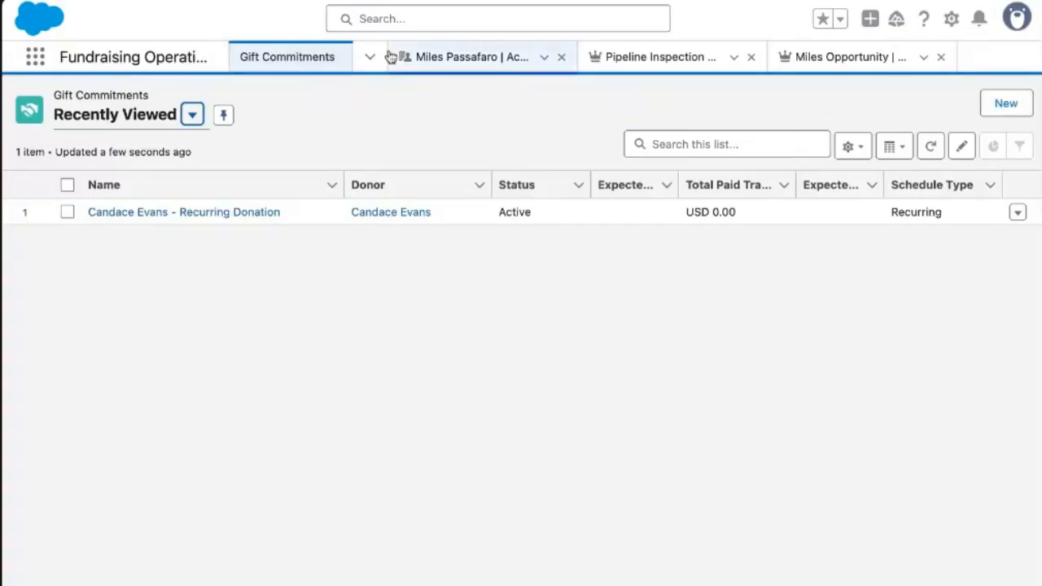
click(1004, 106)
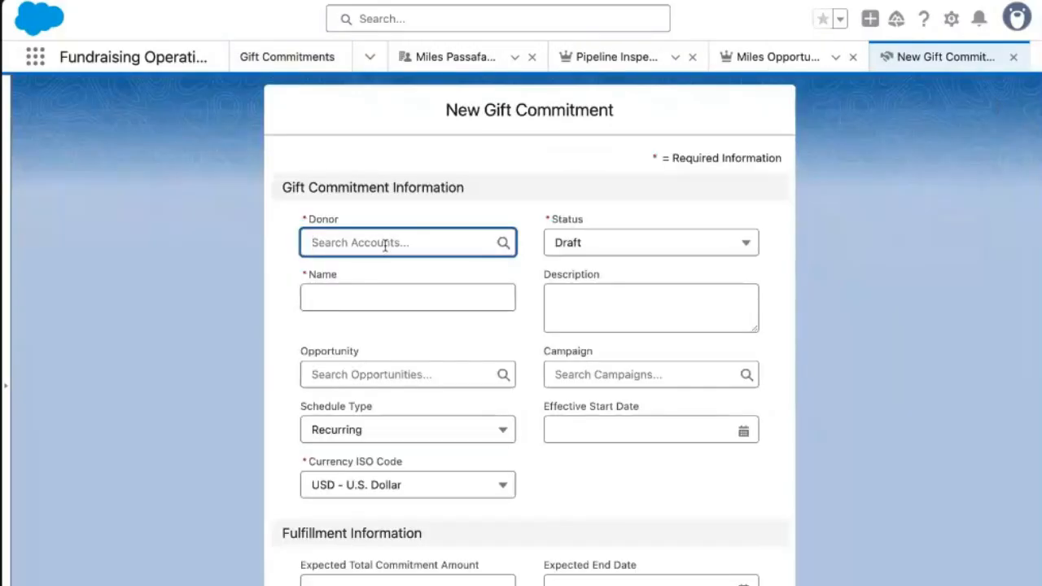
text(miles)
click(396, 323)
click(424, 295)
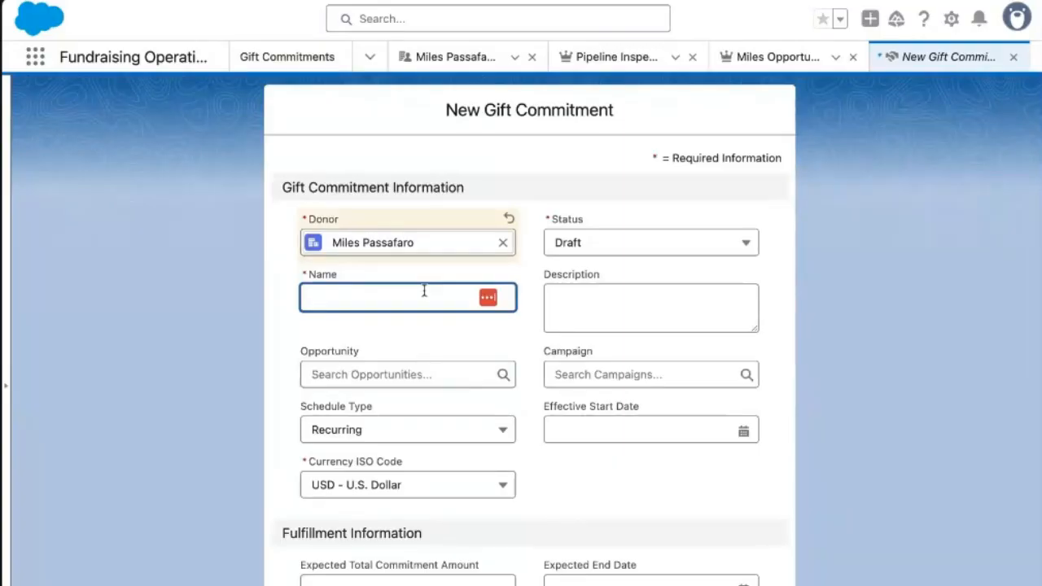
text(Miles Gift)
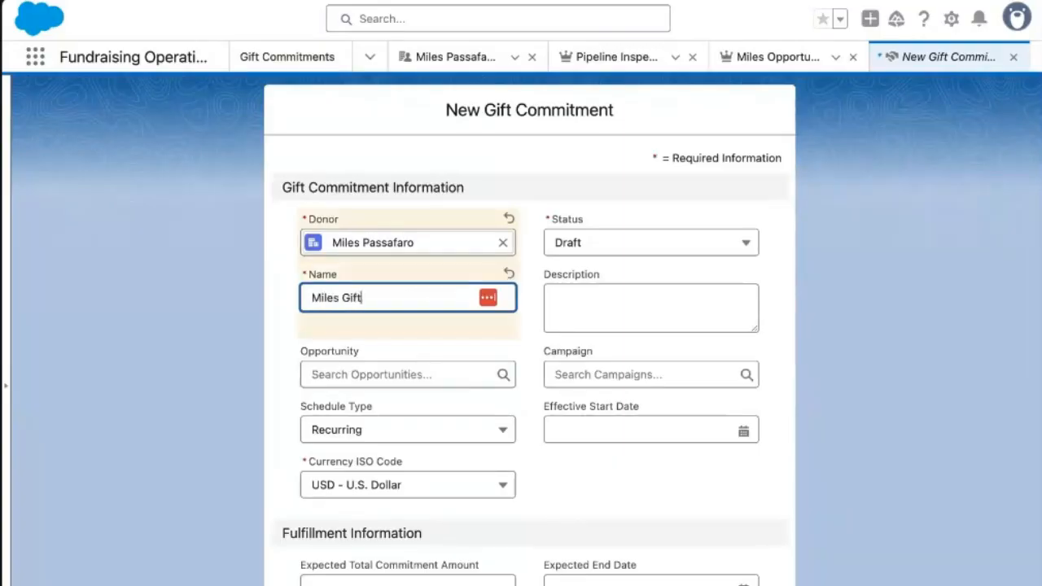
text( Commitm)
Set status Active, schedule type --None--, expected total USD 10,000, and save.
click(570, 248)
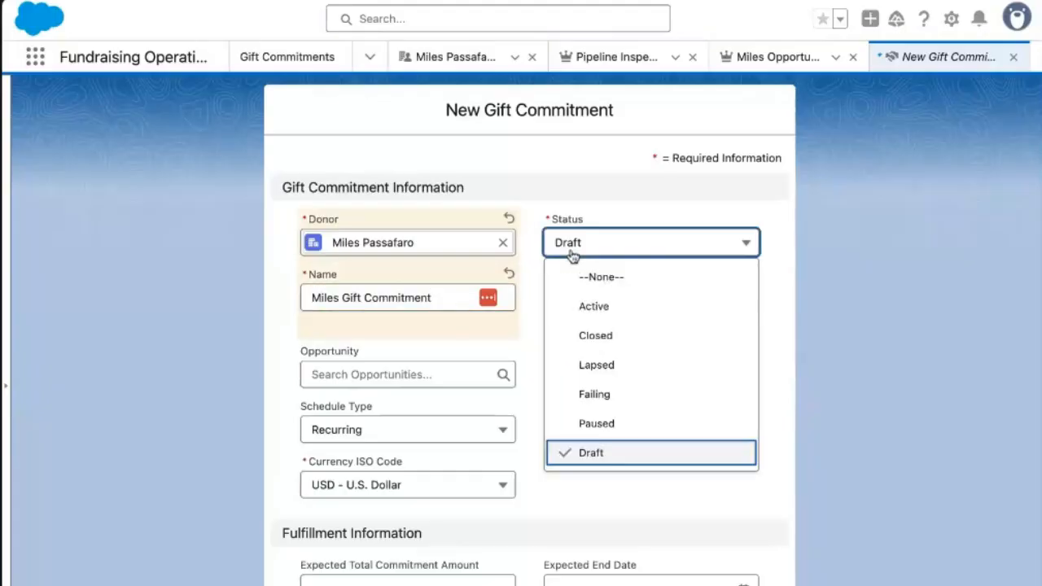
click(608, 310)
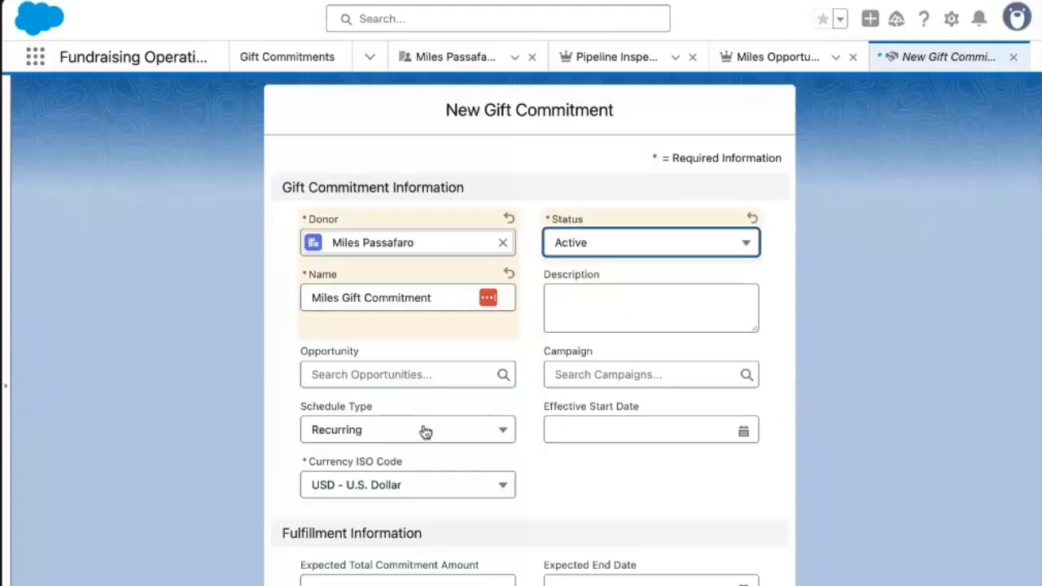
click(462, 439)
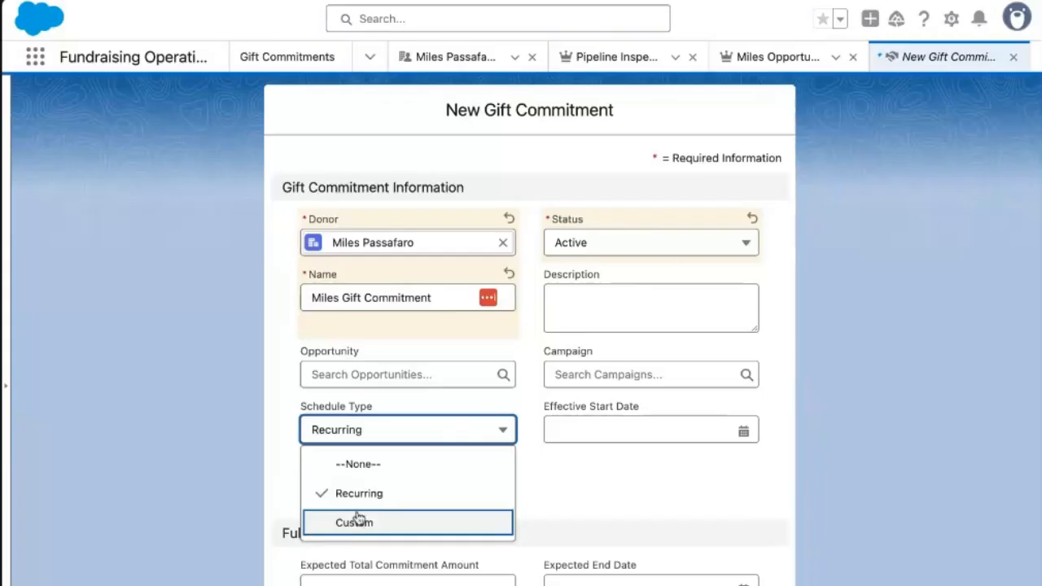
click(391, 465)
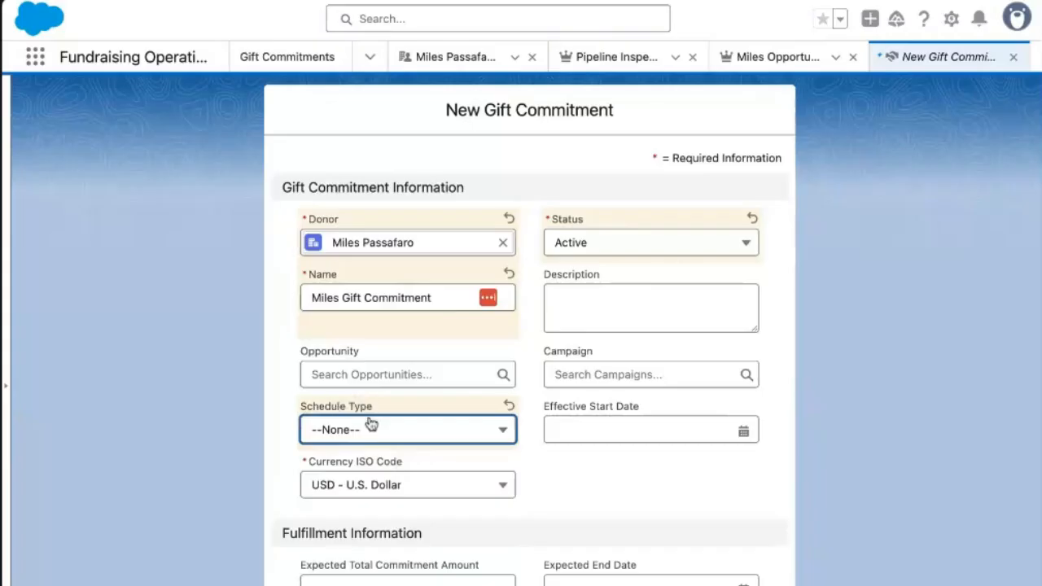
click(391, 436)
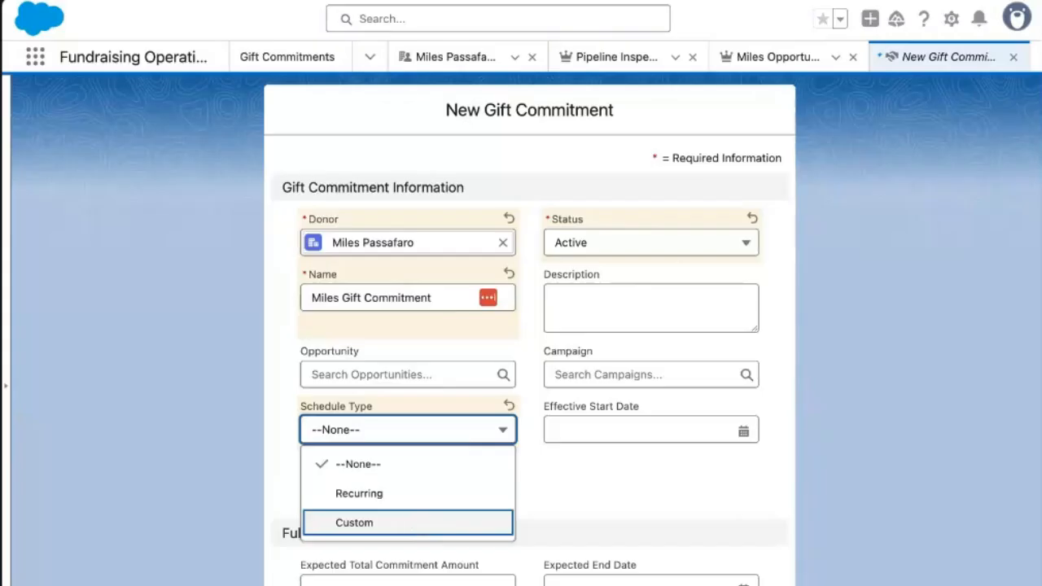
click(385, 469)
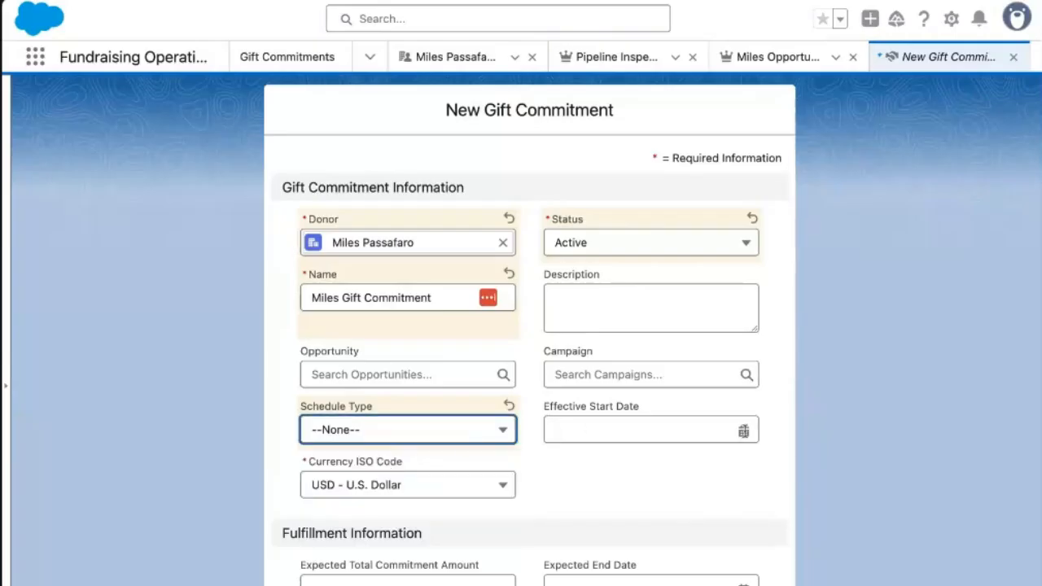
click(391, 582)
text(100)
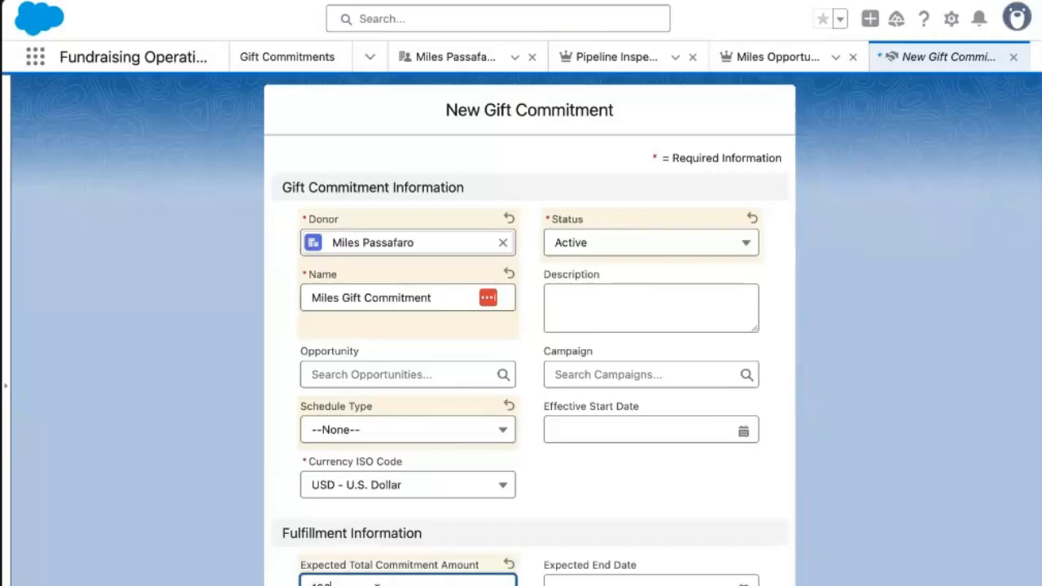
click(604, 585)
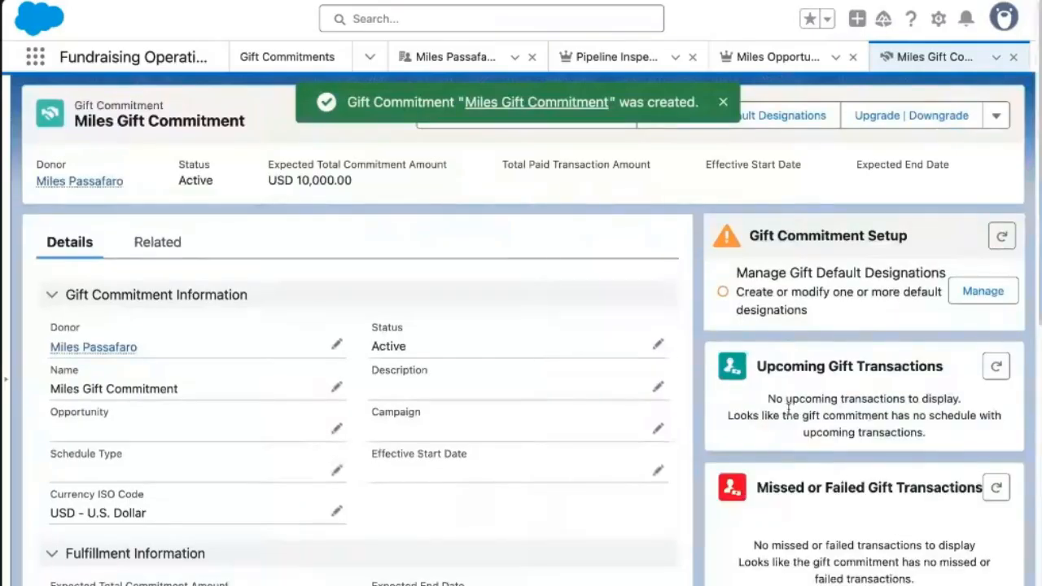
Set the commitment's Opportunity field to Miles Opportunity and check the USD 10,000.00 expected total.
click(336, 429)
click(162, 458)
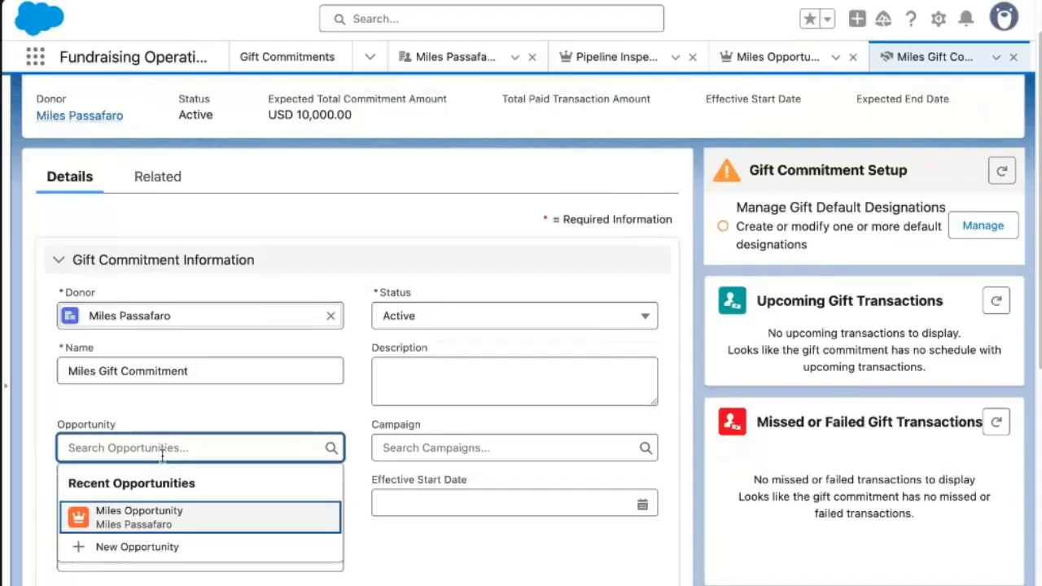
click(162, 515)
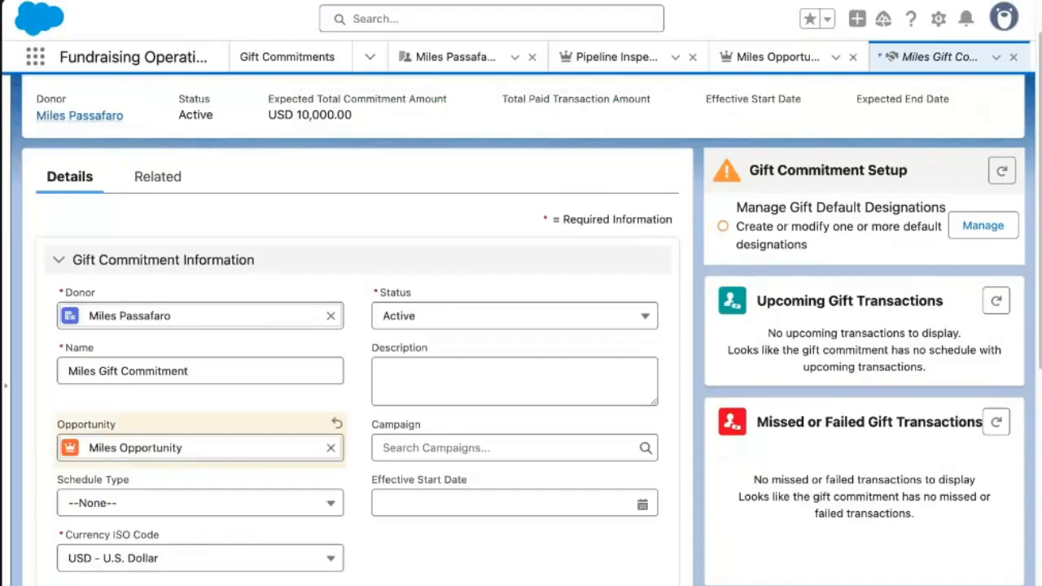
mouse_move(134, 370)
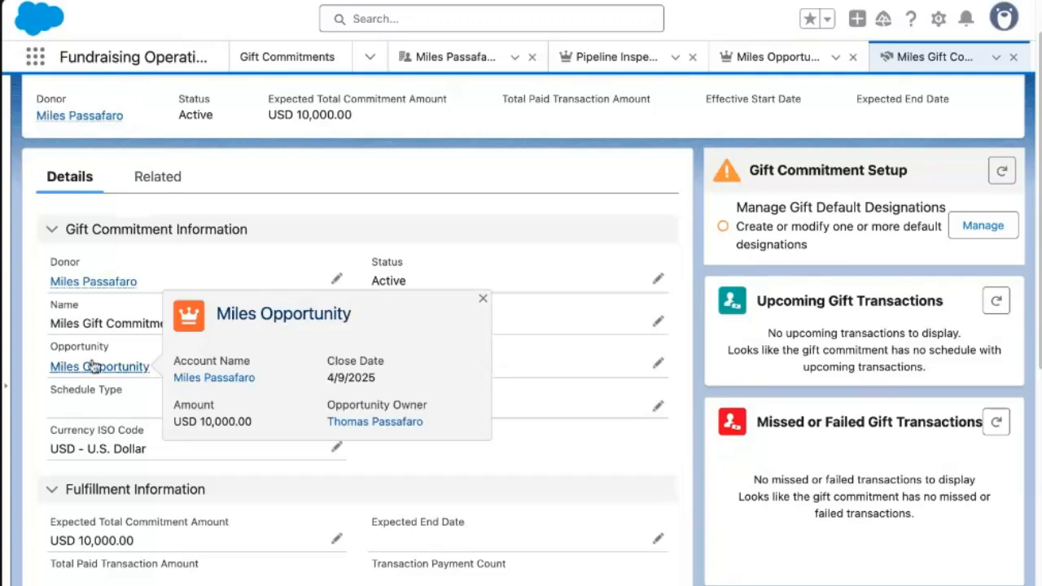
click(483, 298)
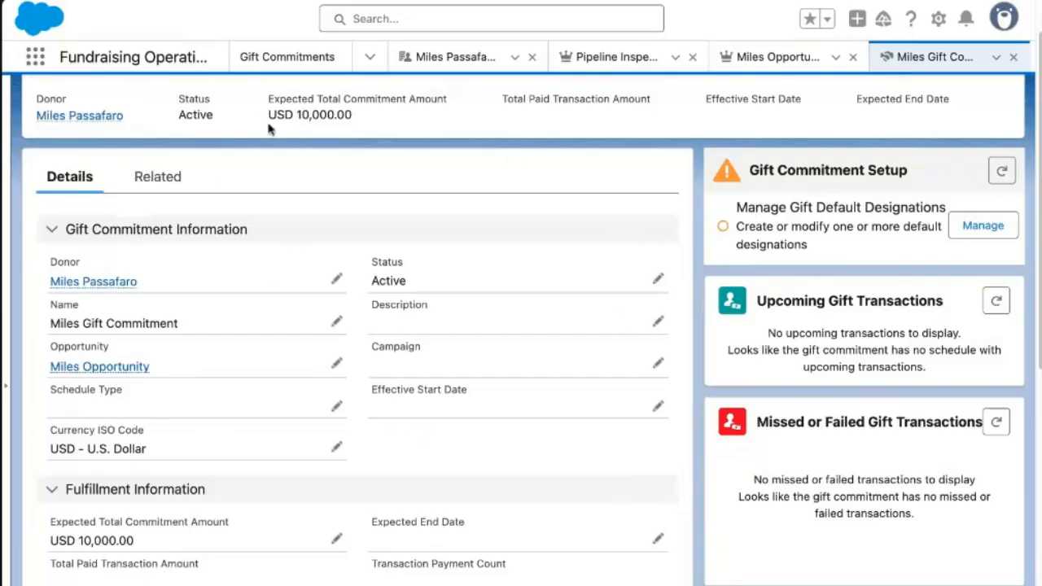
drag(268, 114, 363, 115)
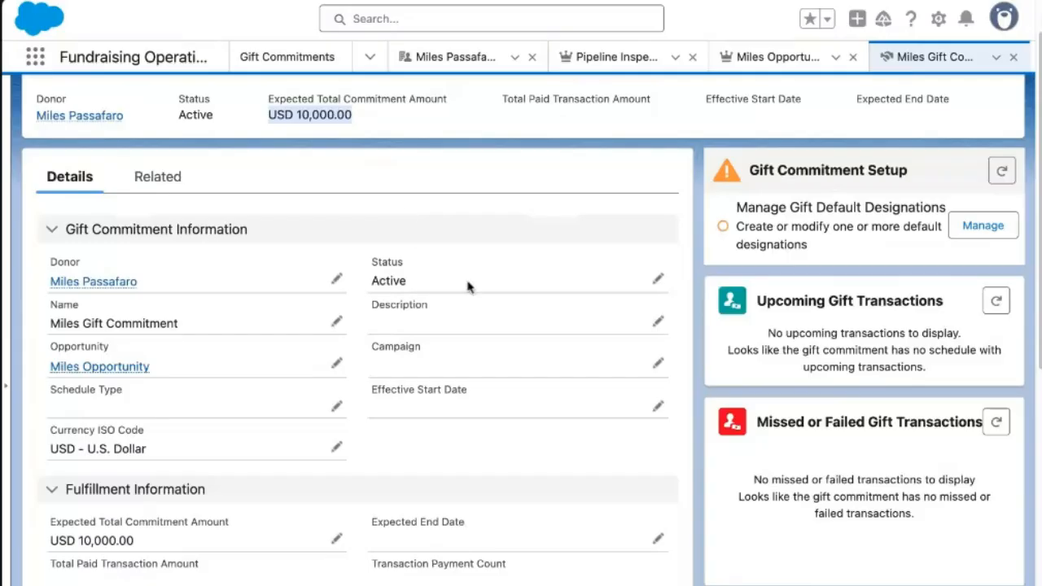
Change the schedule type to Recurring, save, then choose Manage for gift commitment schedules.
click(336, 405)
click(206, 435)
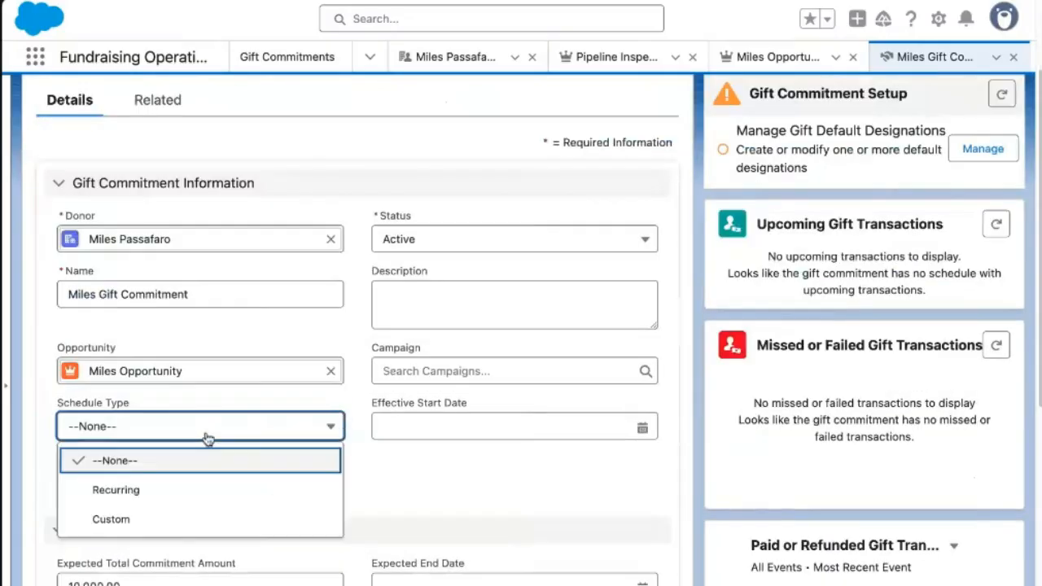
click(151, 492)
click(390, 584)
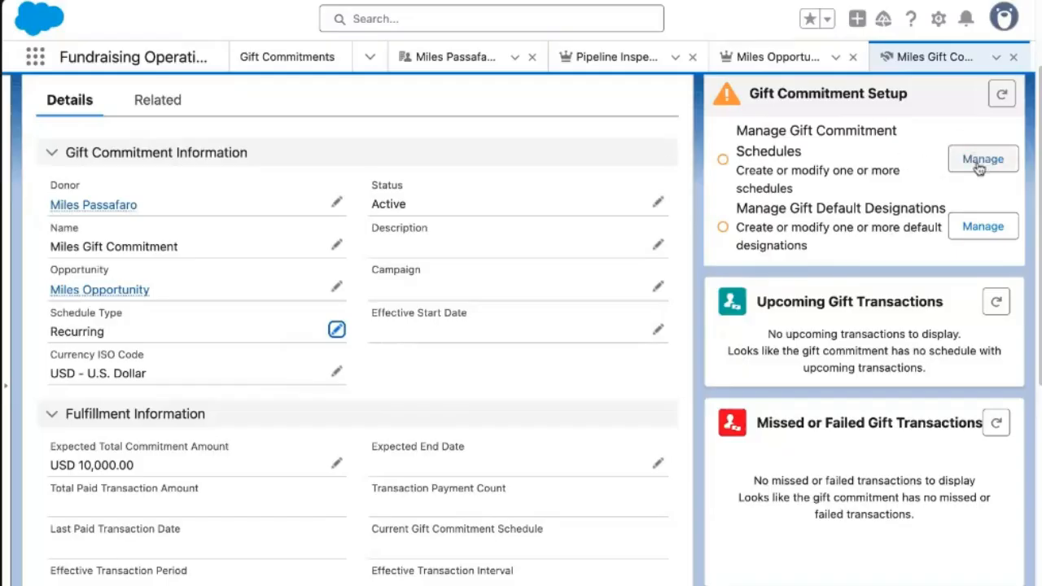
scroll(761, 143, up, 1)
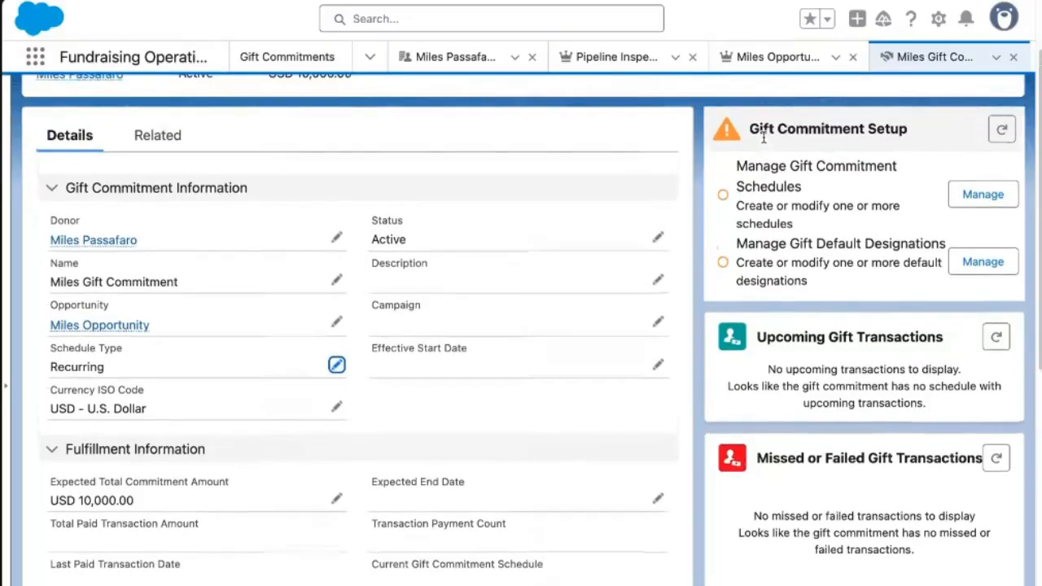
click(983, 196)
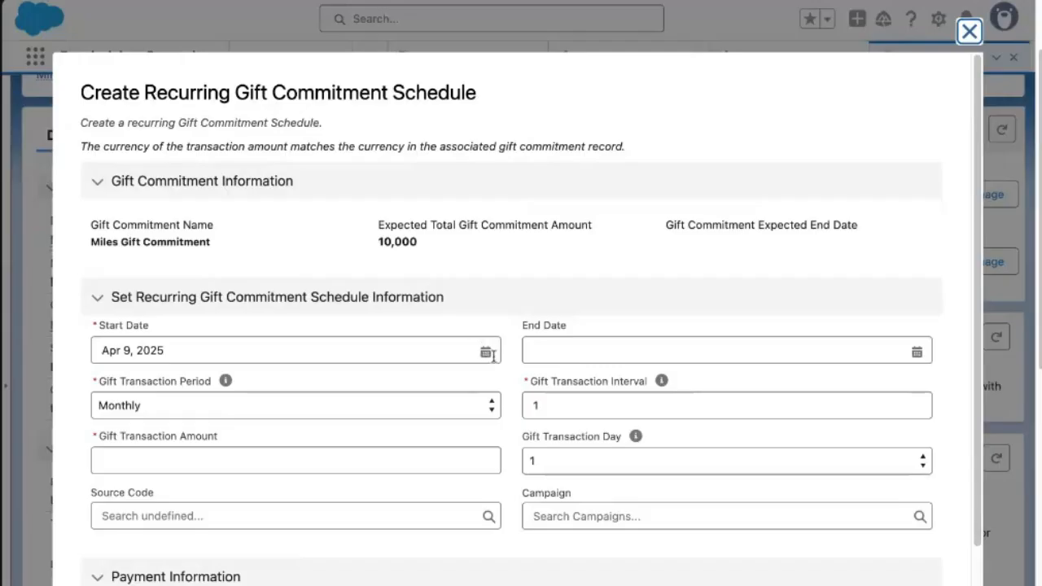
Set the schedule's start date to Jun 16, 2025 and end date to Jun 16, 2029.
click(492, 355)
click(421, 382)
click(421, 382)
click(307, 519)
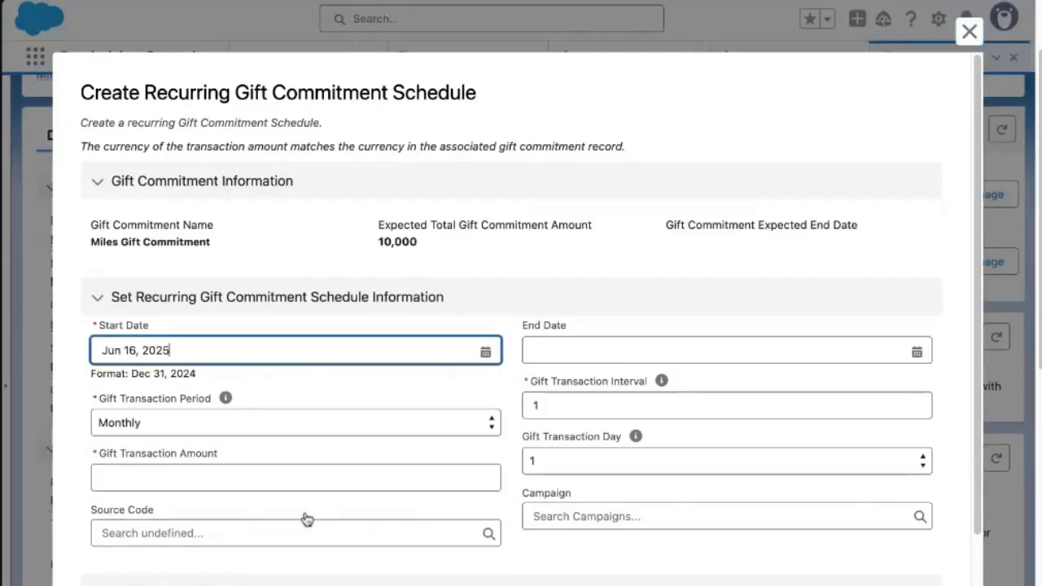
click(670, 353)
click(889, 388)
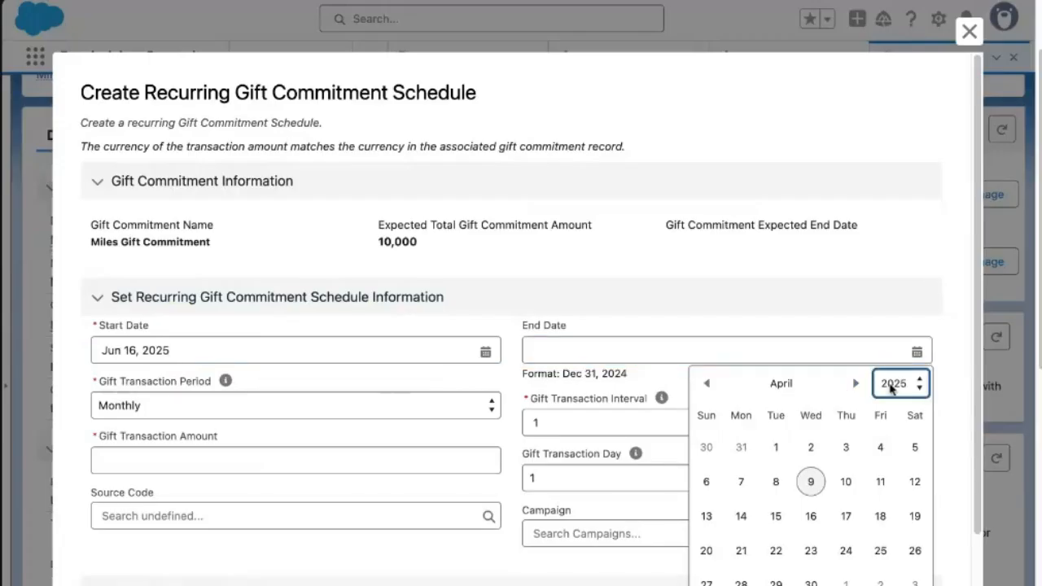
click(855, 383)
click(856, 382)
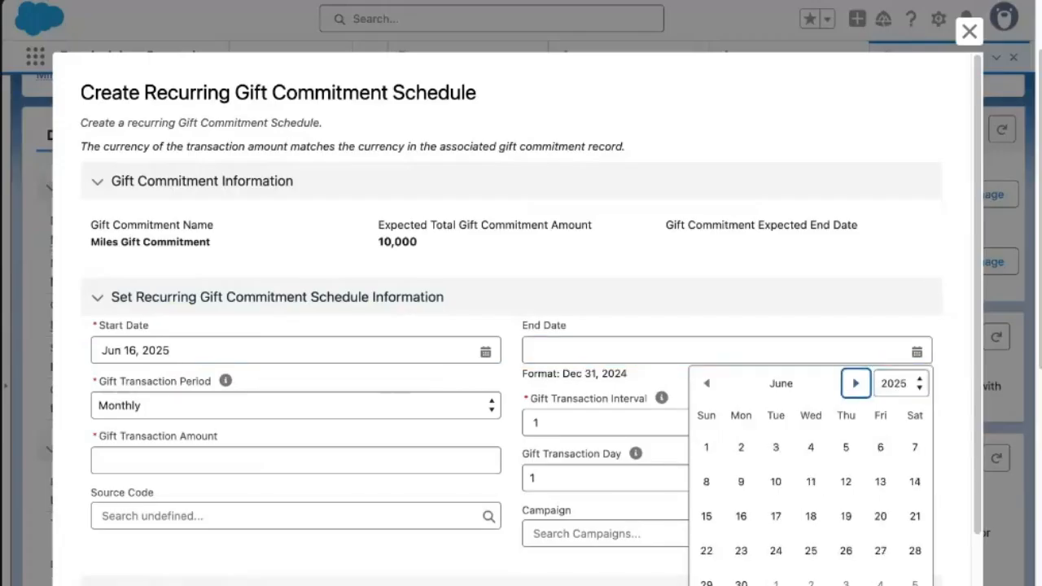
click(739, 513)
click(900, 384)
click(895, 460)
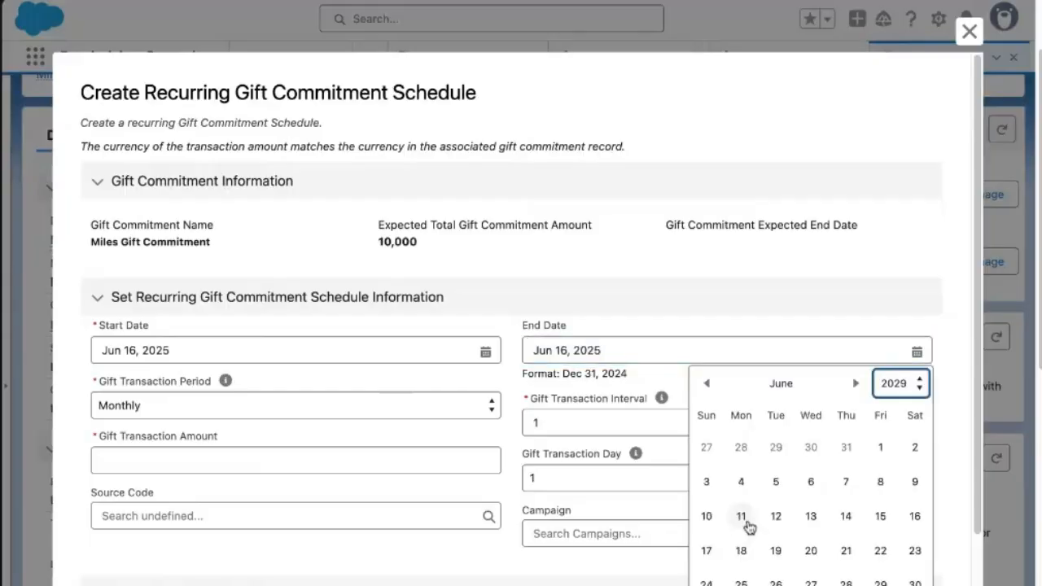
click(914, 516)
click(120, 392)
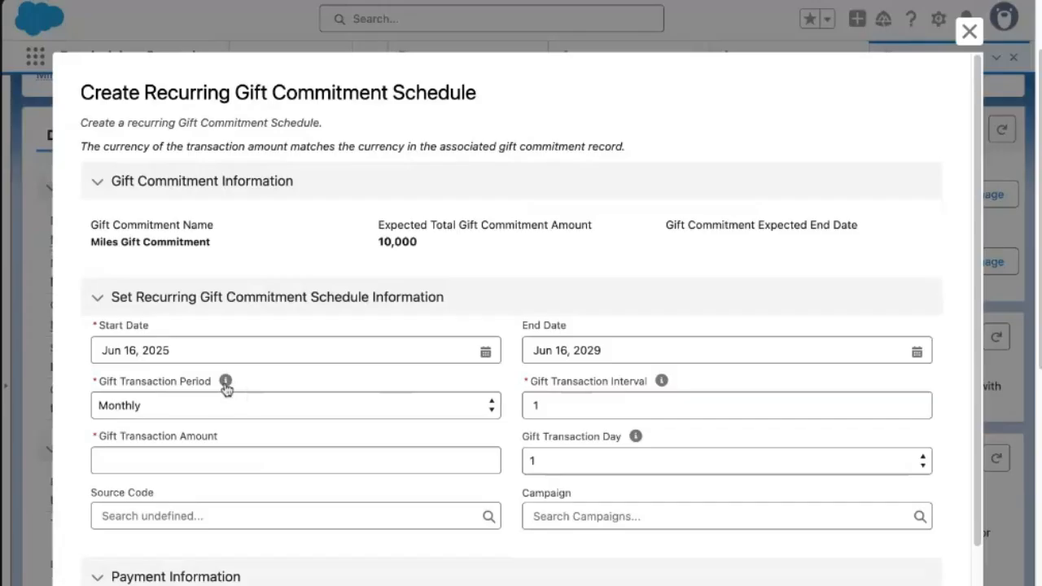
Change the gift transaction period to Yearly and select the interval value of 1.
click(212, 409)
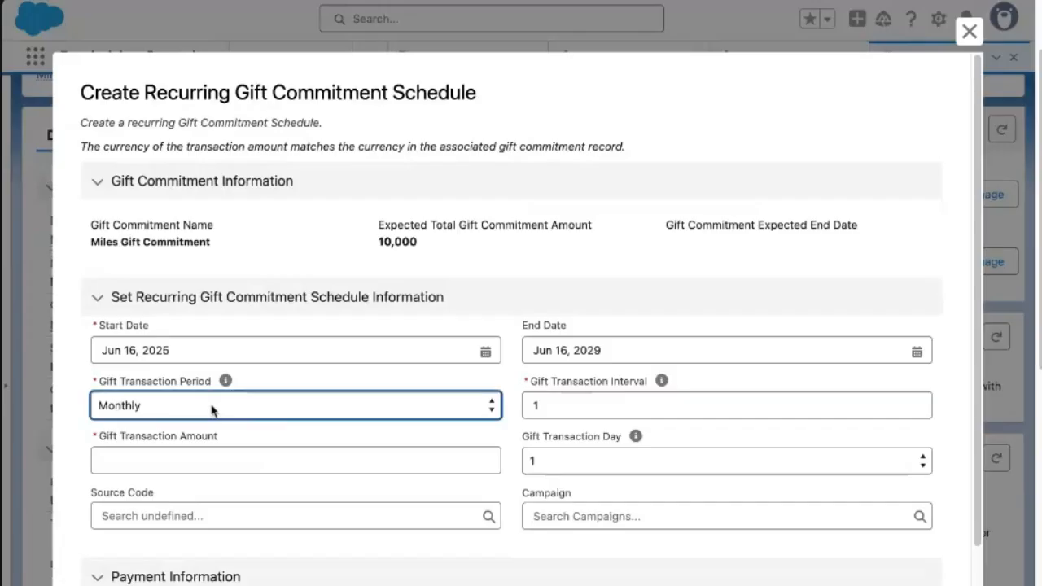
click(209, 416)
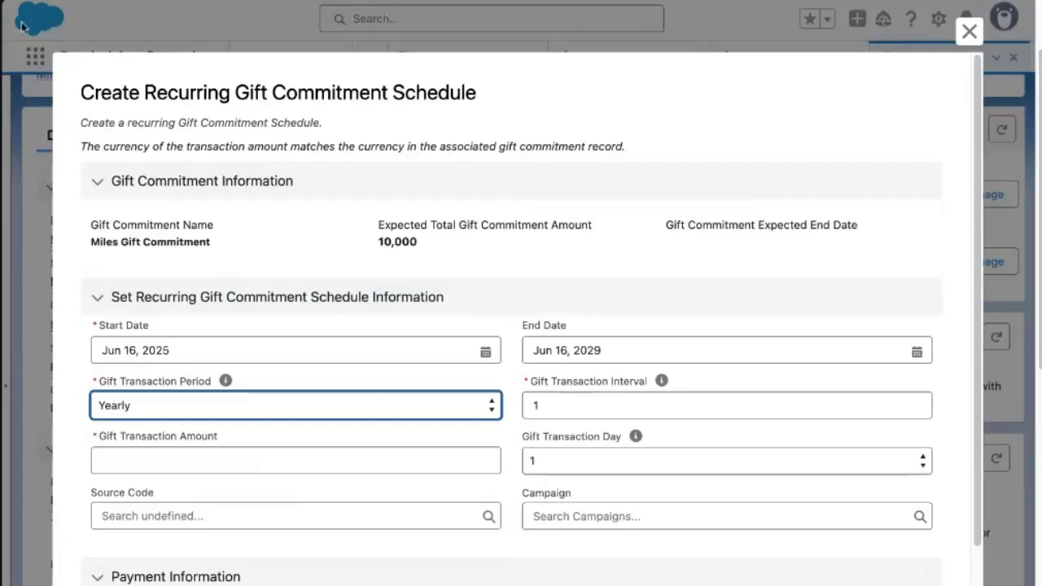
drag(529, 381, 650, 383)
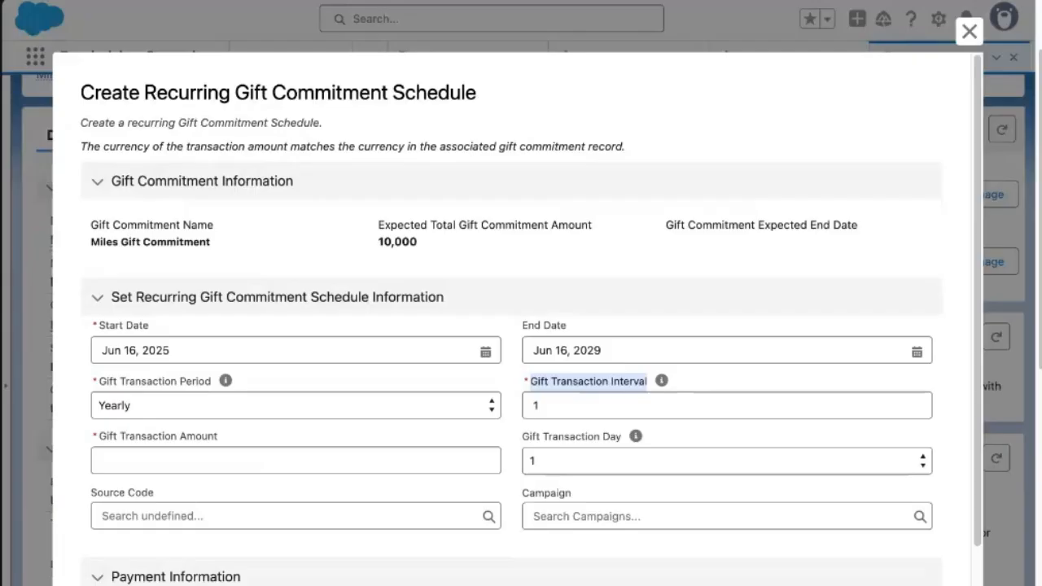
double_click(535, 405)
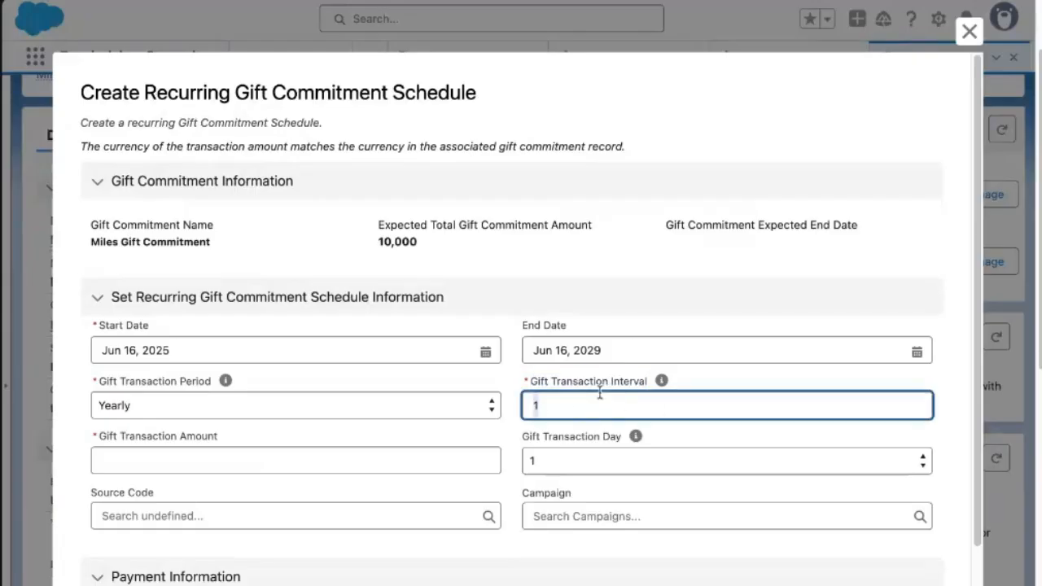
Submit a $2,500 schedule on day 16 paid by Check; save fails without a default designation.
click(149, 460)
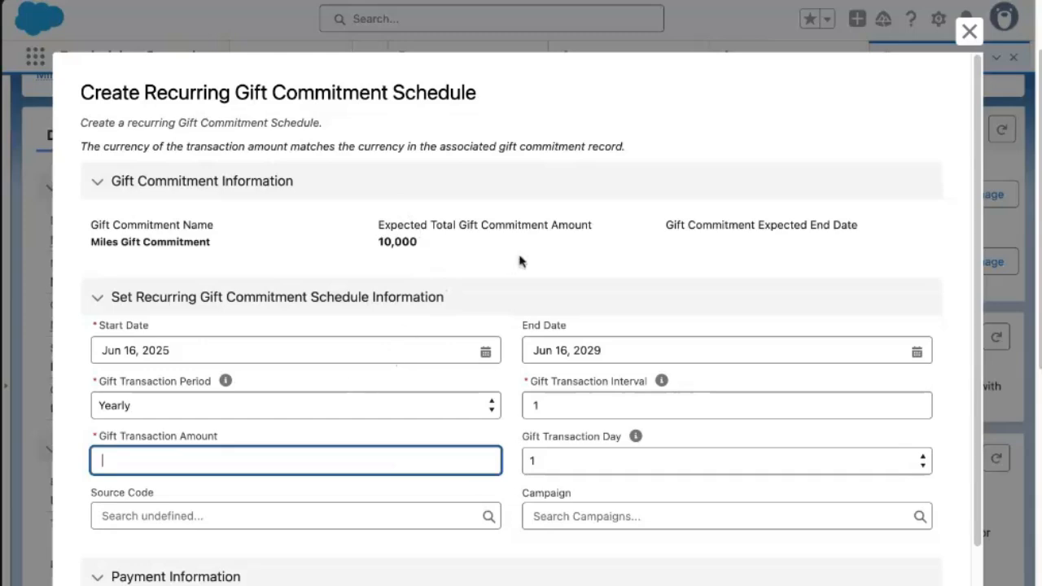
text(2500)
click(555, 469)
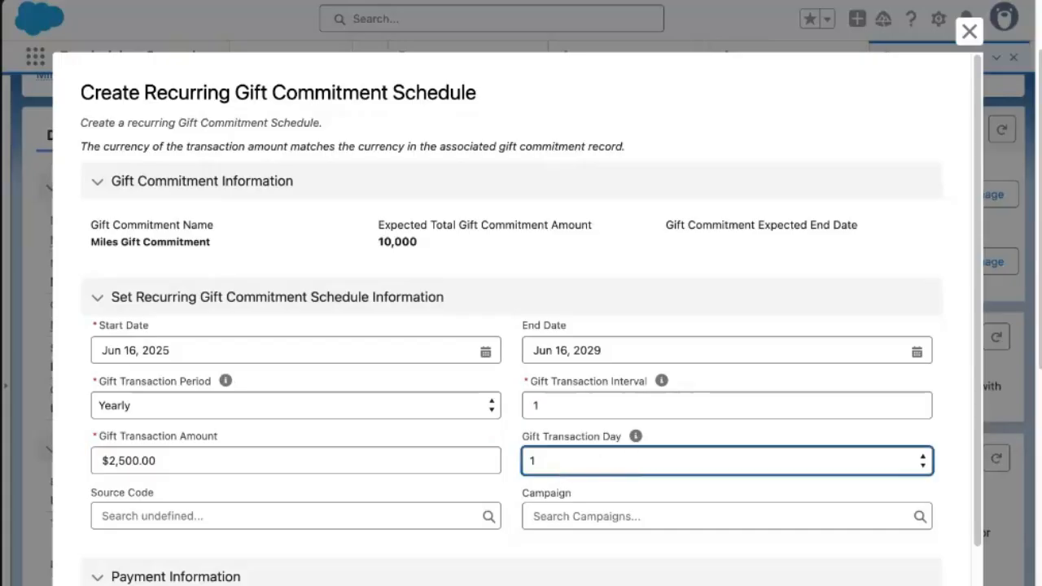
scroll(386, 468, down, 3)
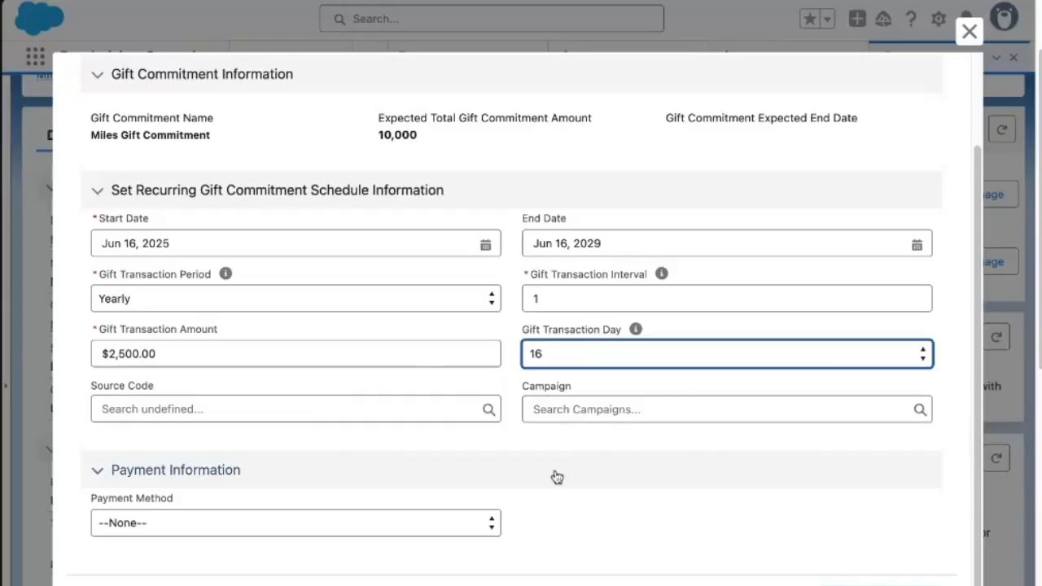
click(289, 531)
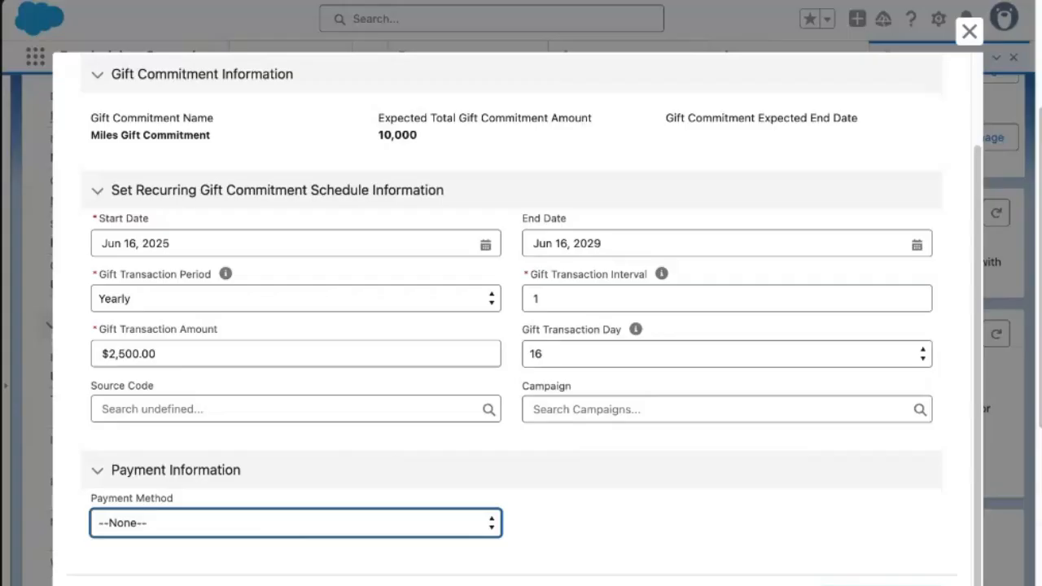
click(297, 524)
click(575, 528)
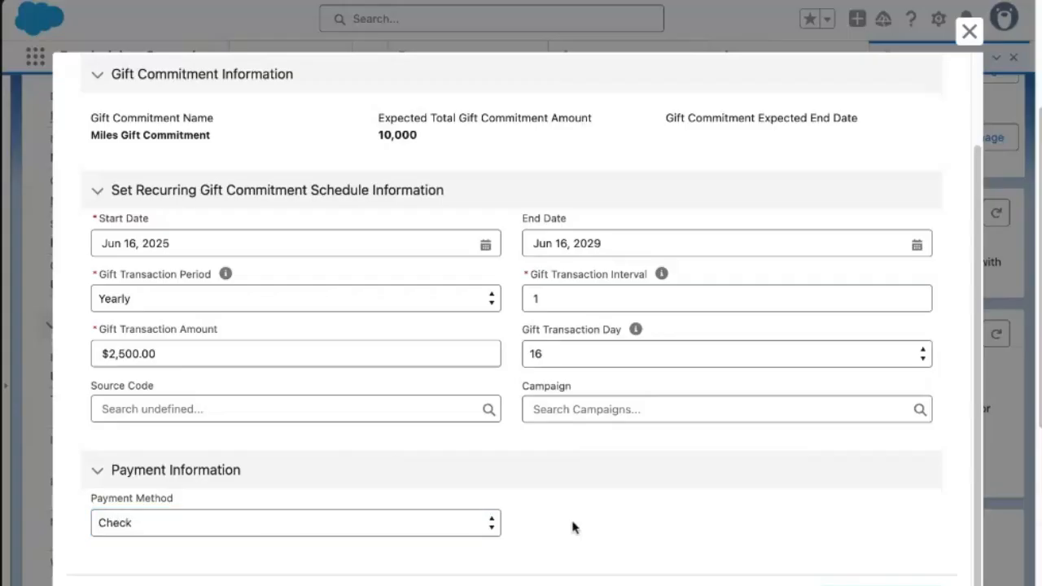
click(881, 585)
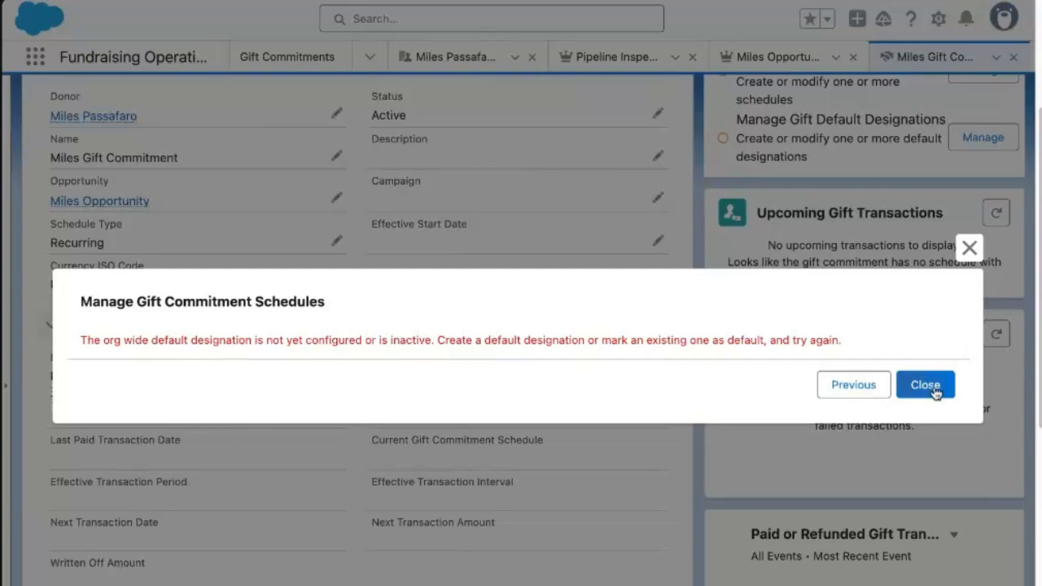
Dismiss the error and open the All Gift Designations list view.
click(970, 247)
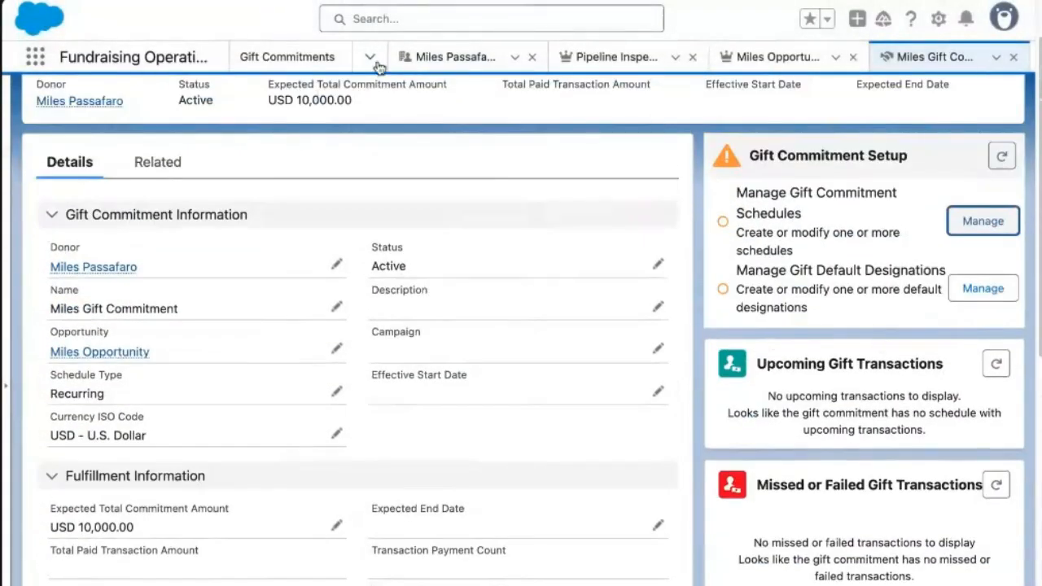
click(372, 58)
click(315, 334)
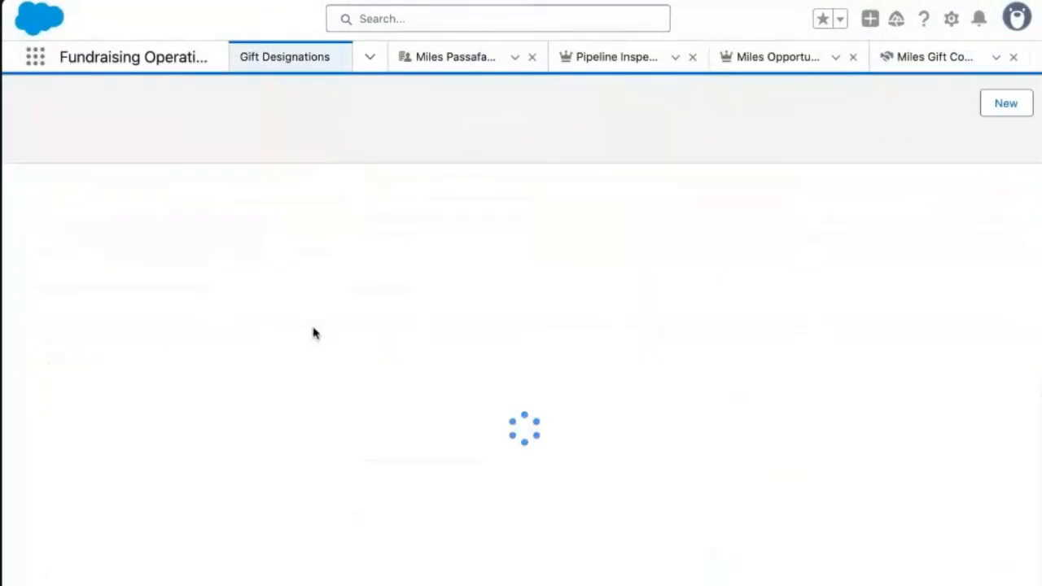
click(191, 114)
click(149, 184)
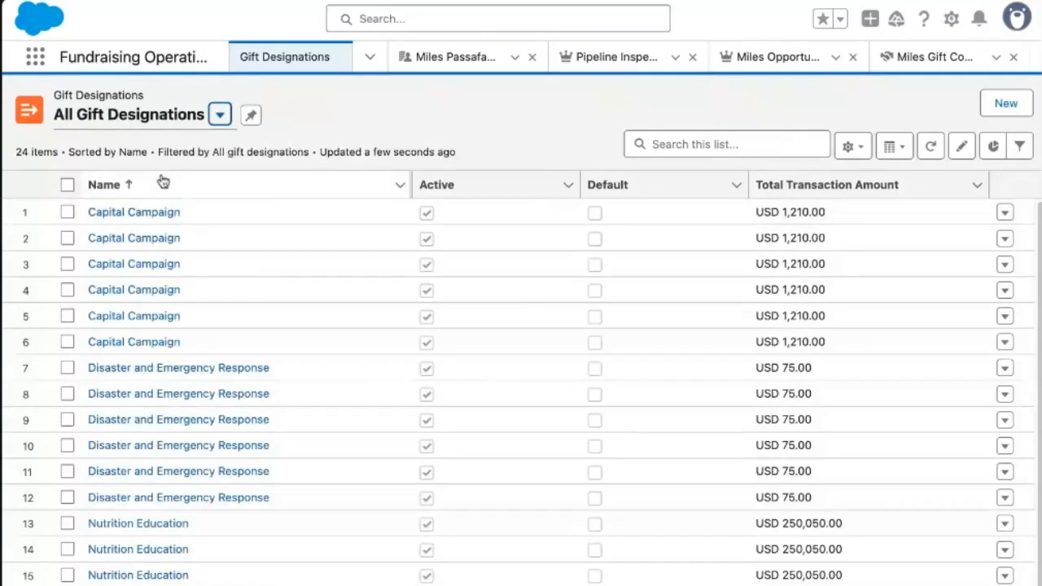
Search the 24 gift designations for 'general', finding no matching designation.
scroll(210, 420, down, 2)
scroll(210, 419, up, 2)
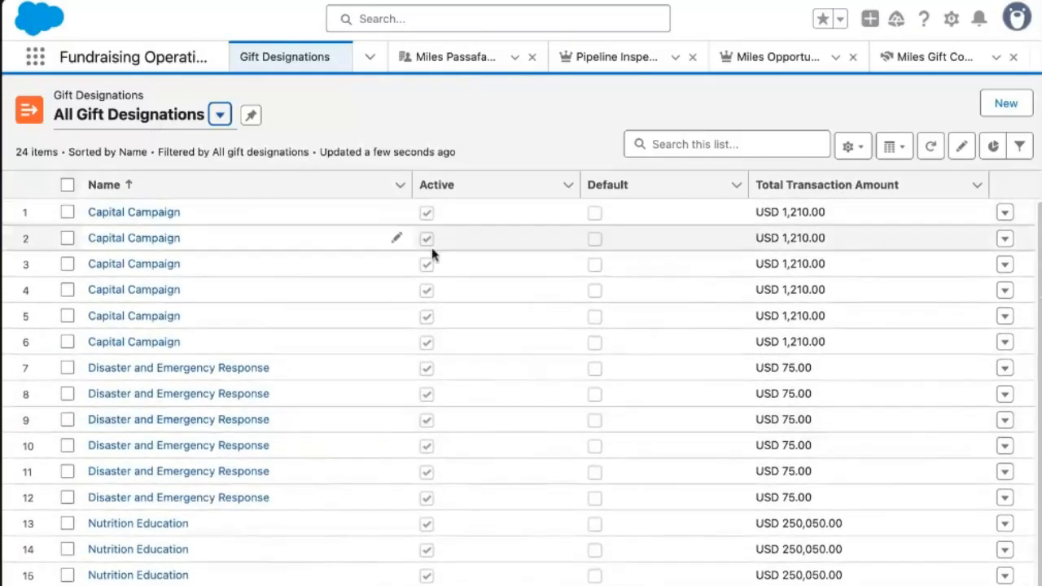
click(688, 143)
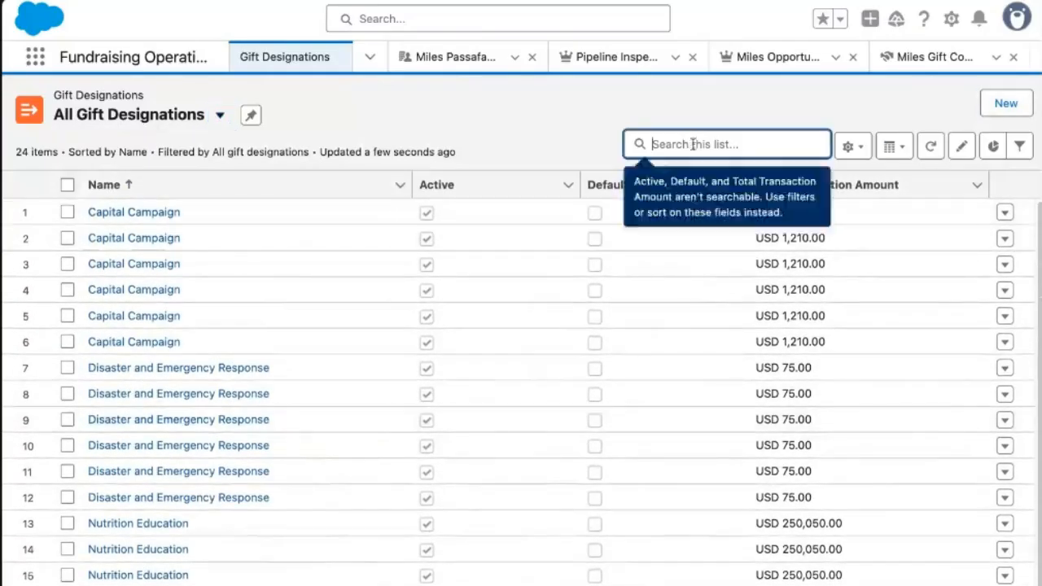
text(general)
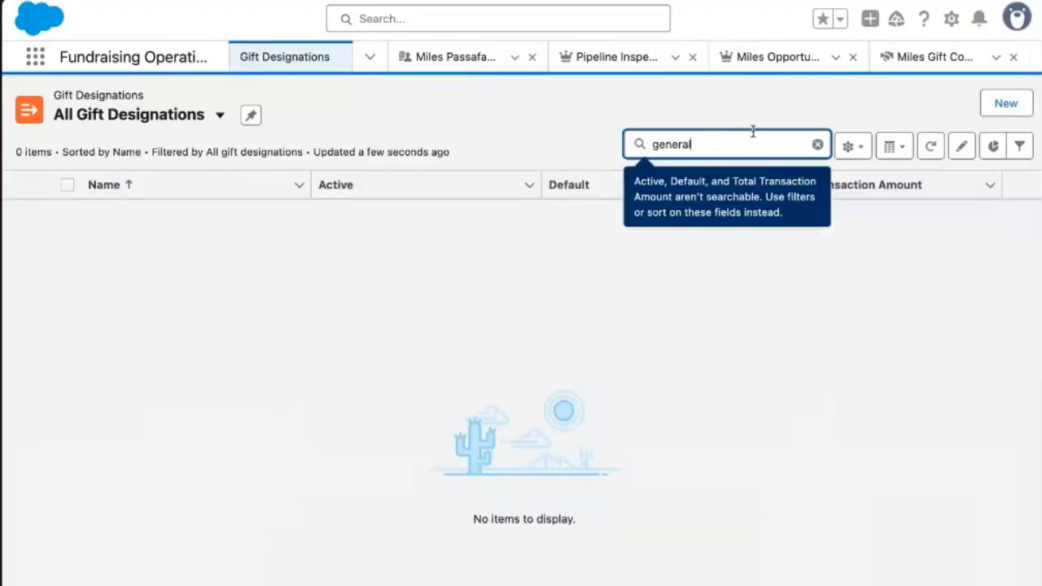
Create the 'General Operating Support' gift designation marked Active and Default, then return to the commitment.
click(1010, 104)
text(Ge)
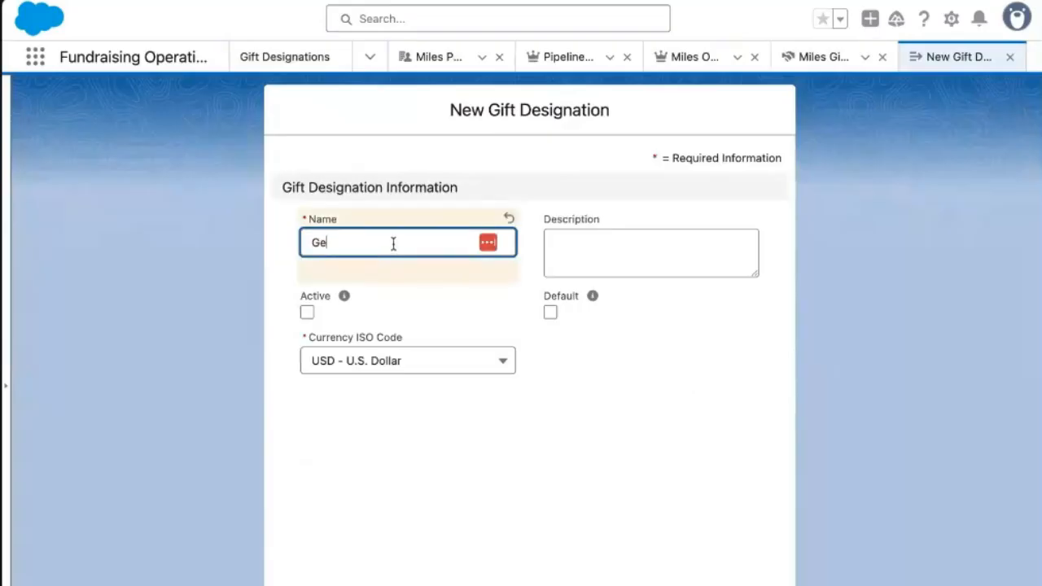
text(neral Operating Support)
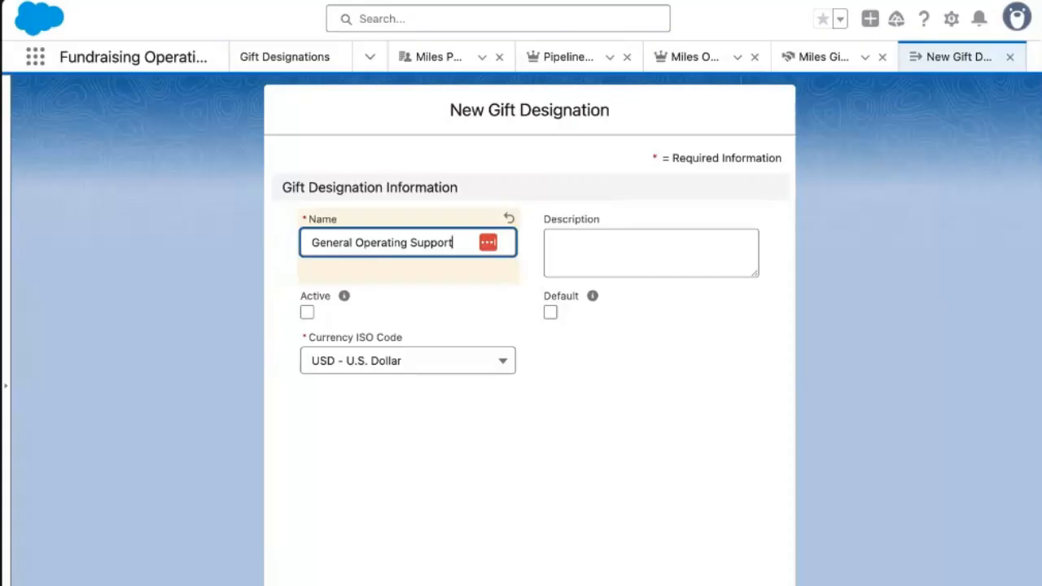
click(307, 313)
click(550, 313)
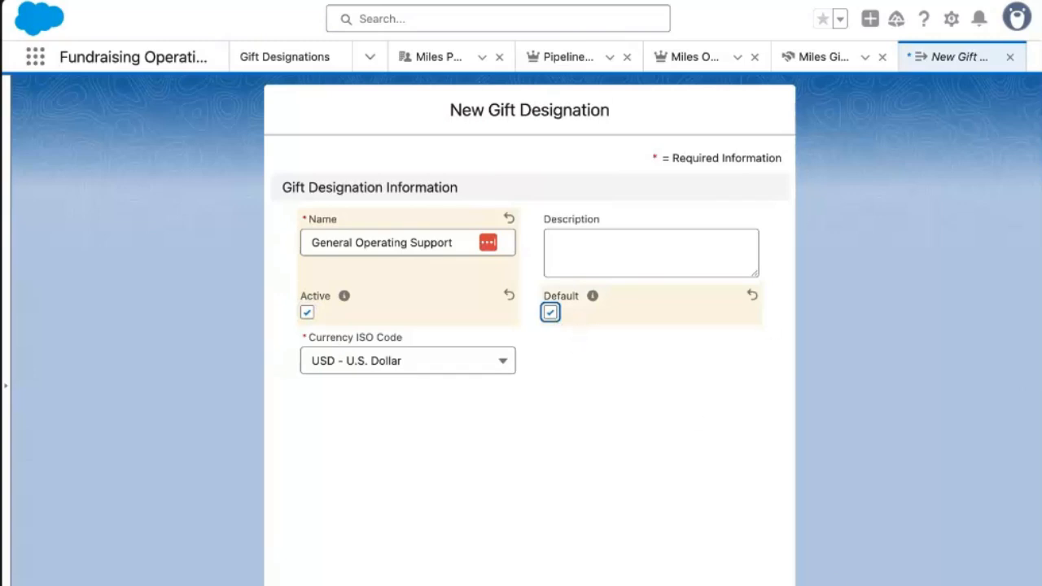
click(601, 582)
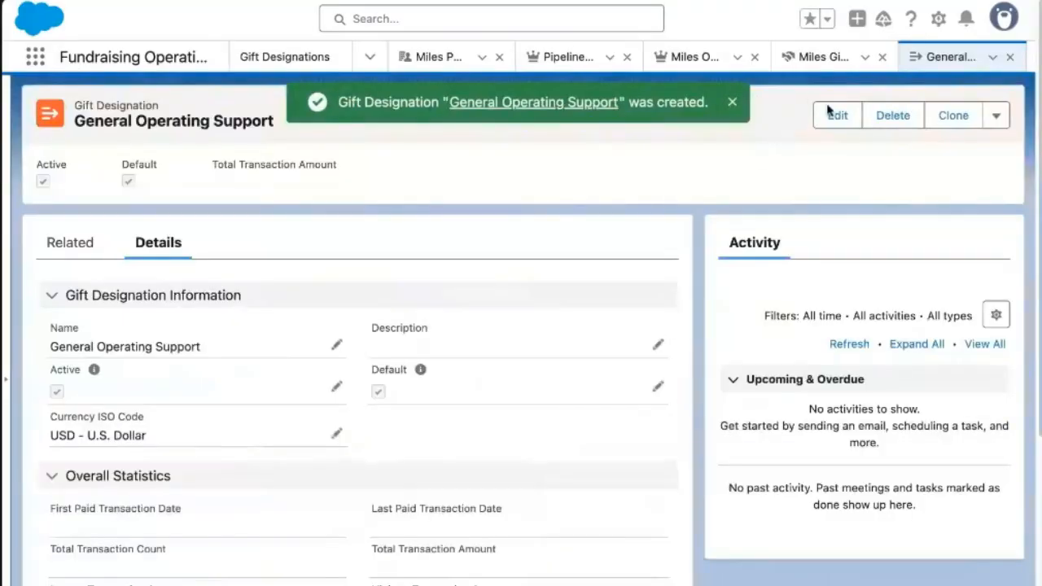
click(851, 65)
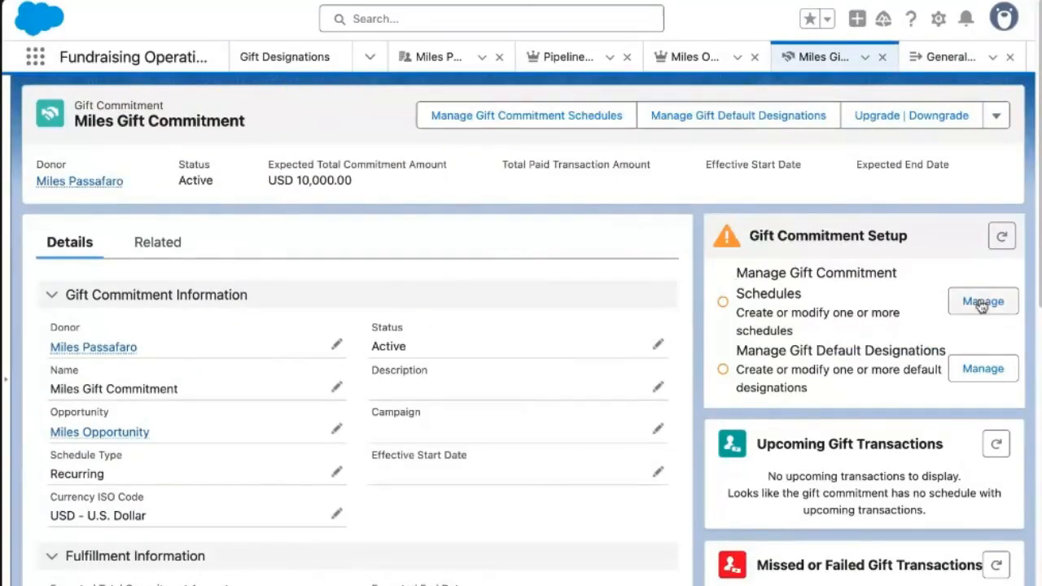
Set the recurring schedule to run from Jun 16, 2025 to Jun 16, 2029.
click(983, 302)
click(486, 352)
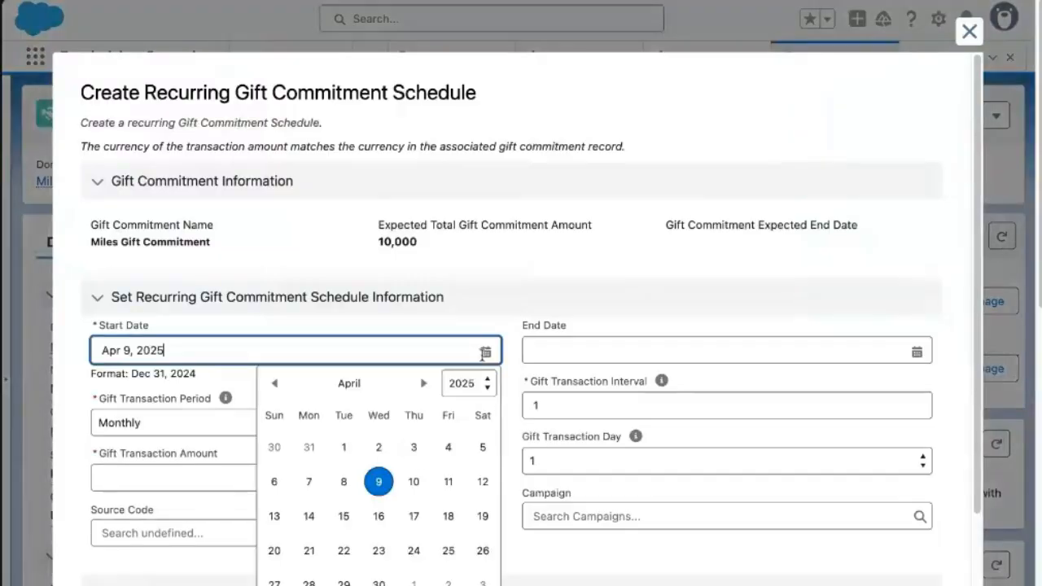
click(423, 383)
click(424, 383)
click(423, 383)
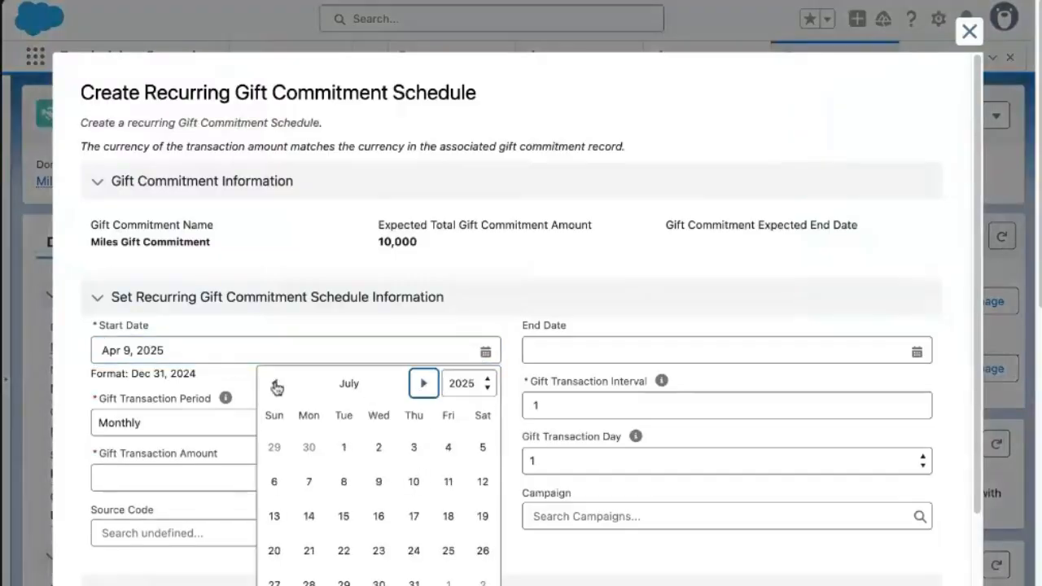
click(275, 386)
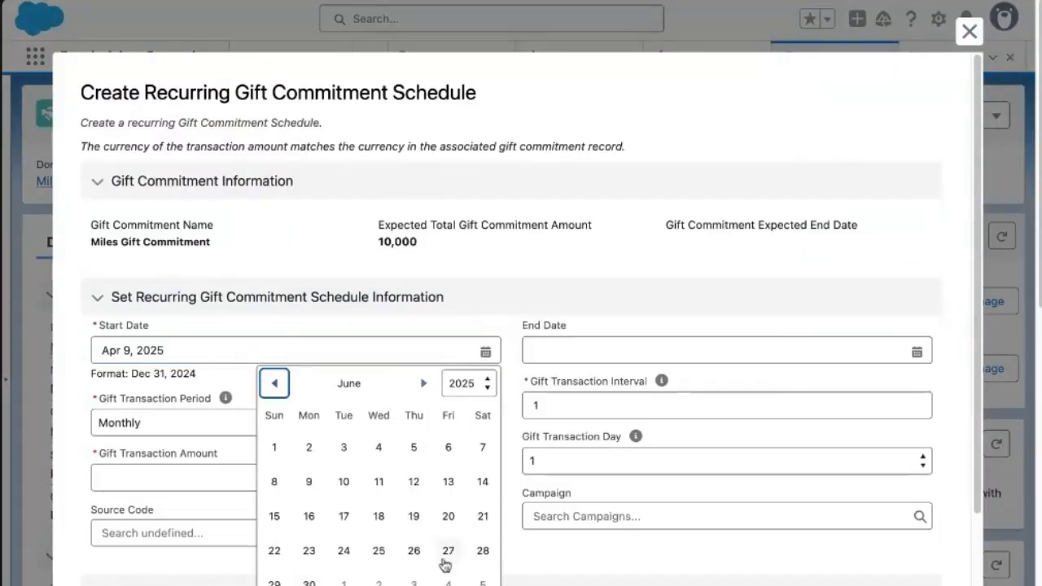
click(307, 520)
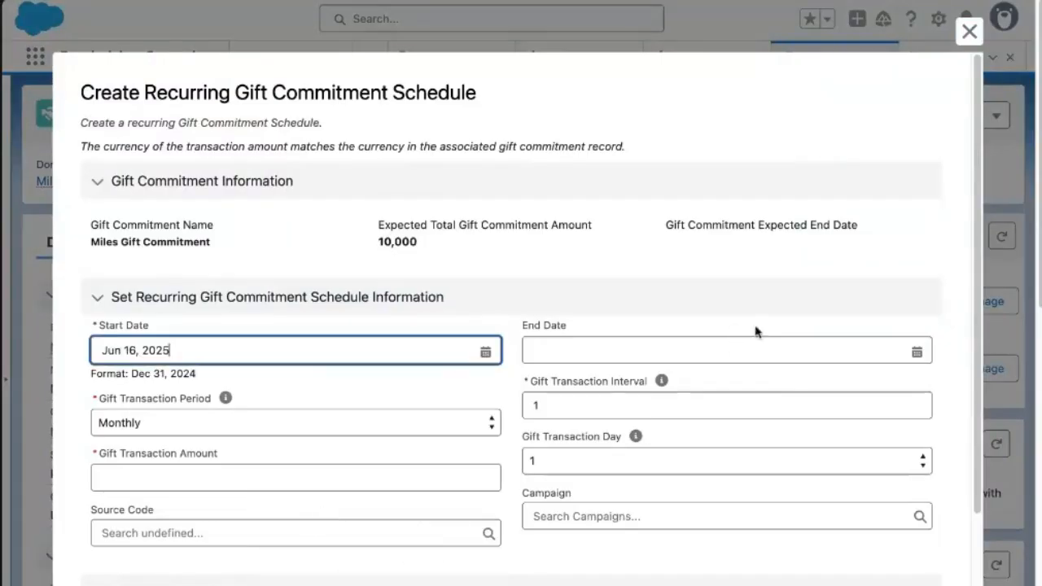
click(915, 354)
triple_click(277, 356)
key(ctrl+c)
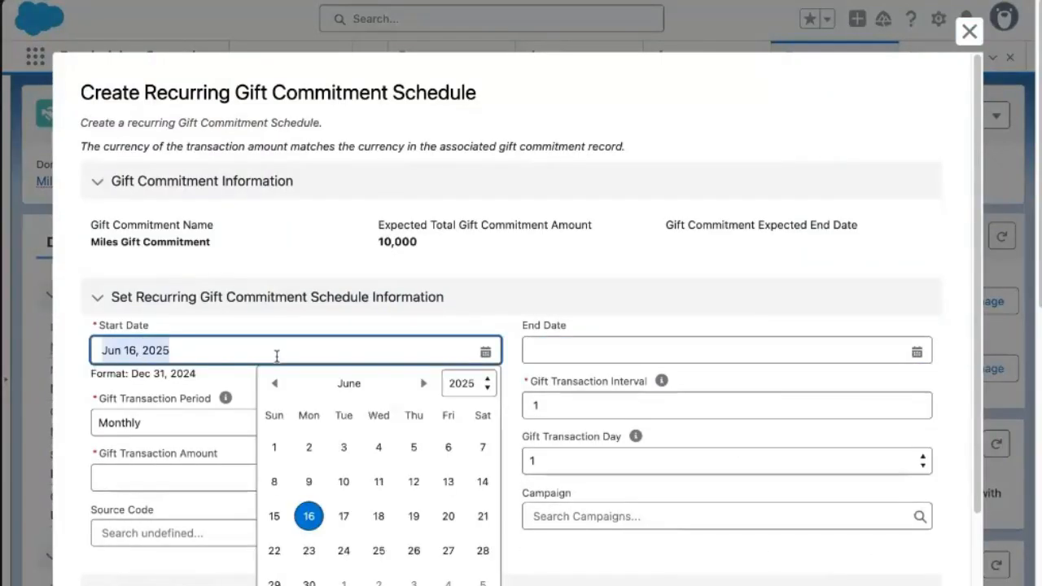
click(635, 355)
key(ctrl+v)
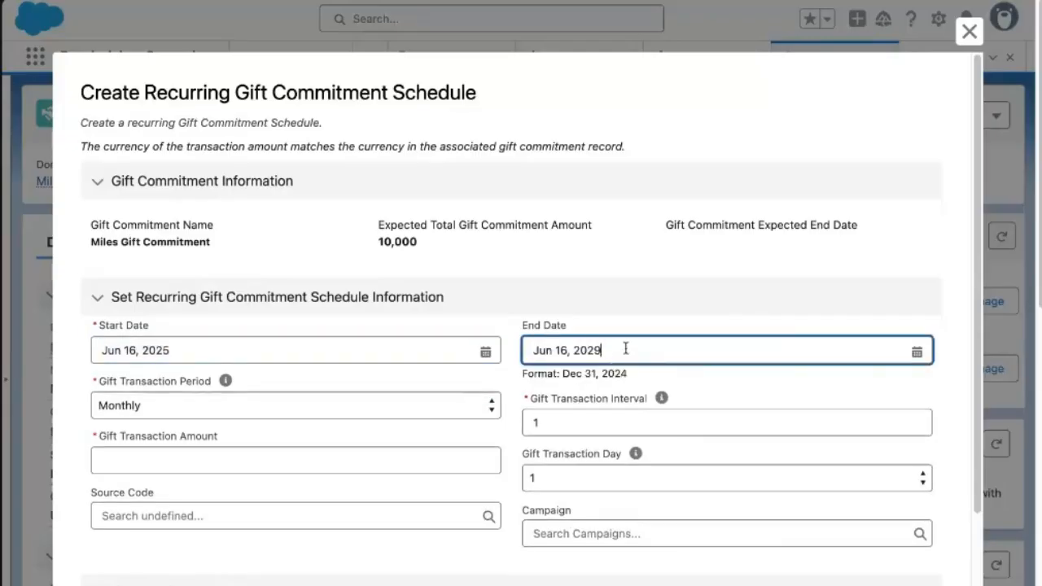
click(658, 383)
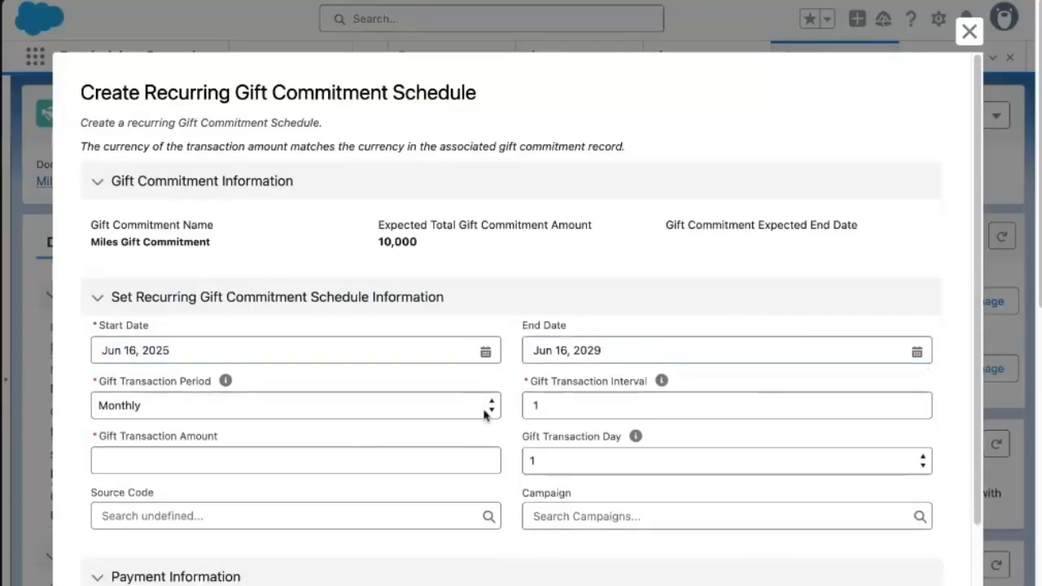
Make the schedule recur Yearly on gift transaction day 16.
click(426, 400)
key(Down)
click(627, 412)
click(581, 470)
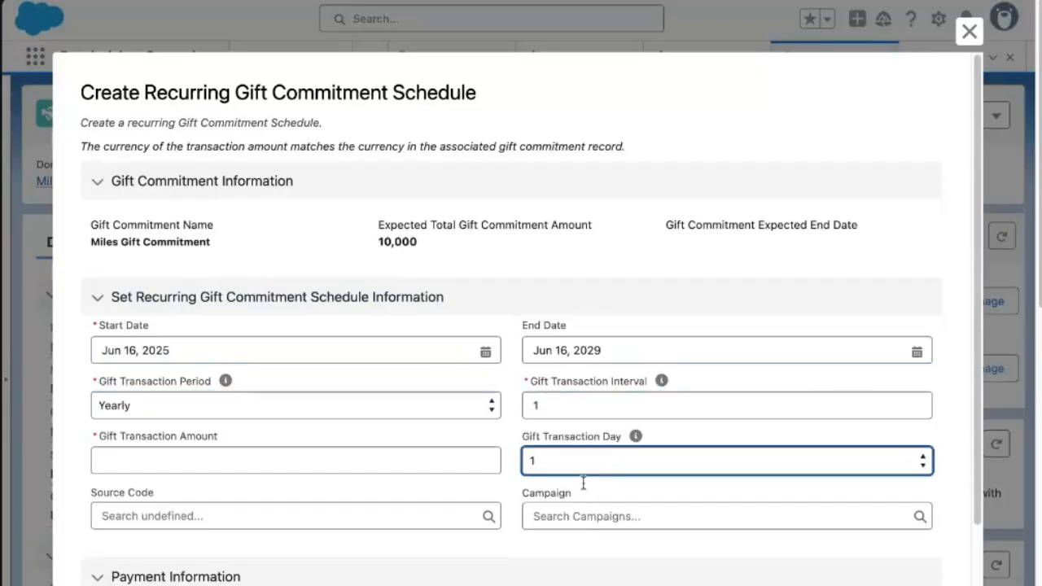
click(573, 464)
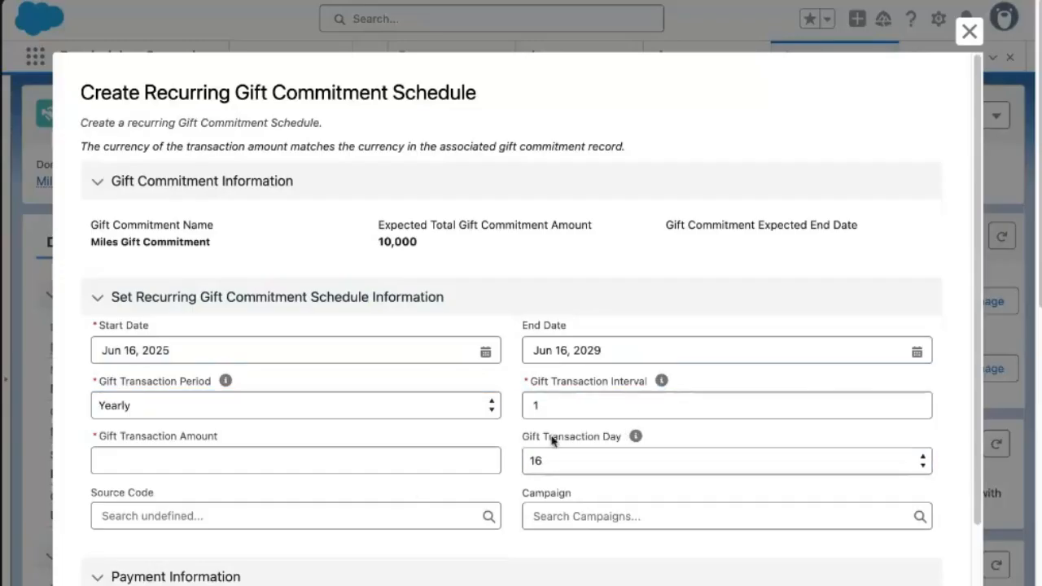
Replace the $500.00 amount with 2500, choose Check payment, and confirm and save.
click(149, 458)
click(231, 489)
key(ctrl+a)
key(BackSpace)
text(2500)
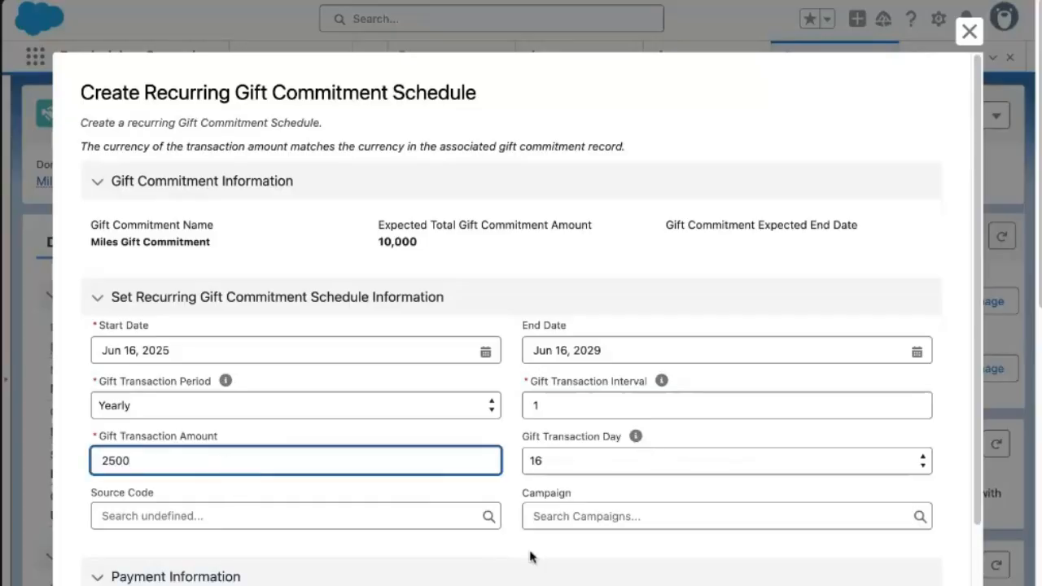
scroll(309, 573, down, 2)
click(240, 519)
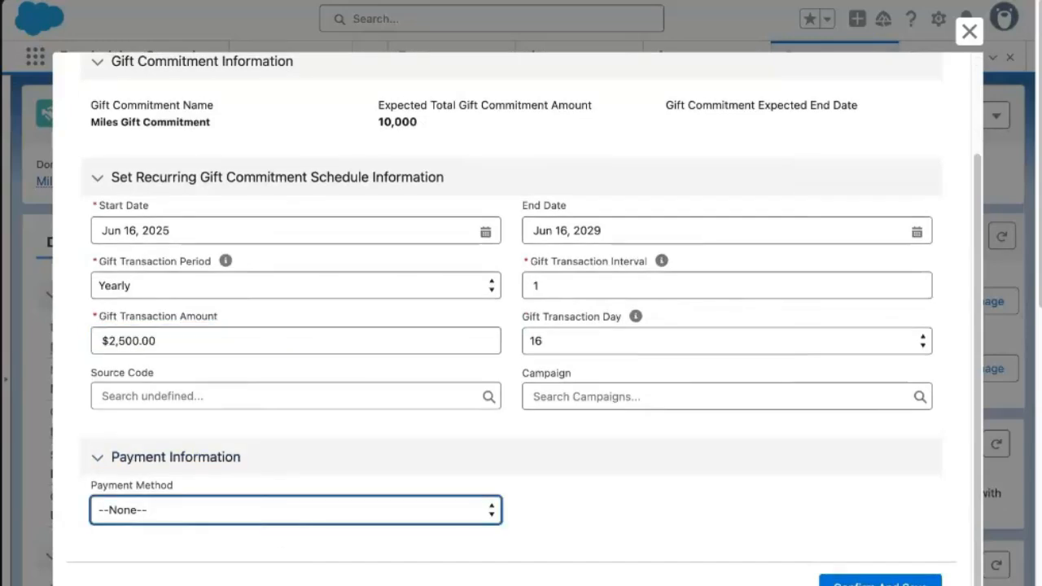
click(228, 562)
click(880, 582)
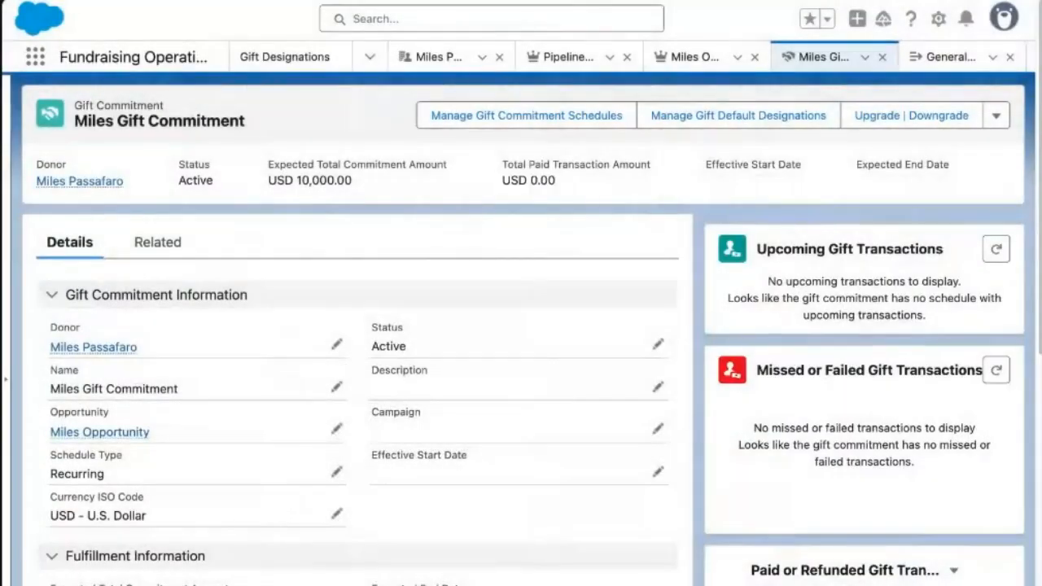
Refresh upcoming transactions to show five yearly $2,500 Check payments for 2025–2029.
click(996, 252)
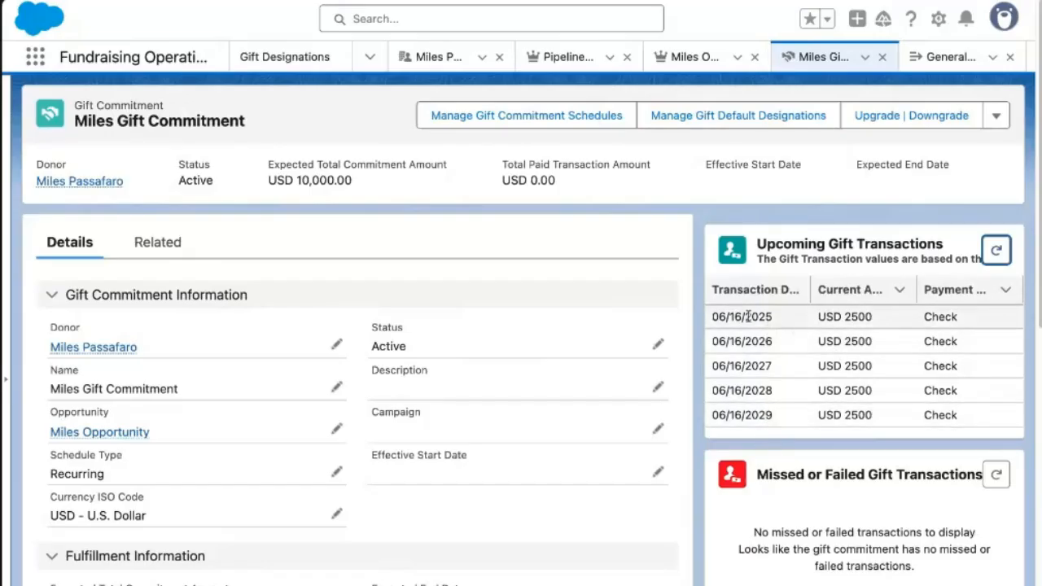
drag(713, 320, 875, 428)
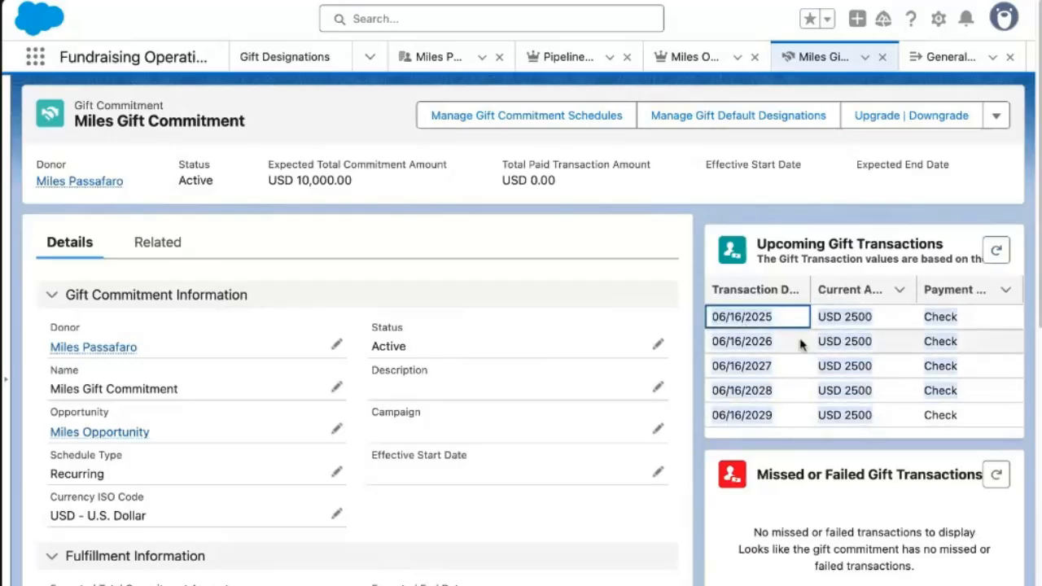
scroll(888, 385, down, 2)
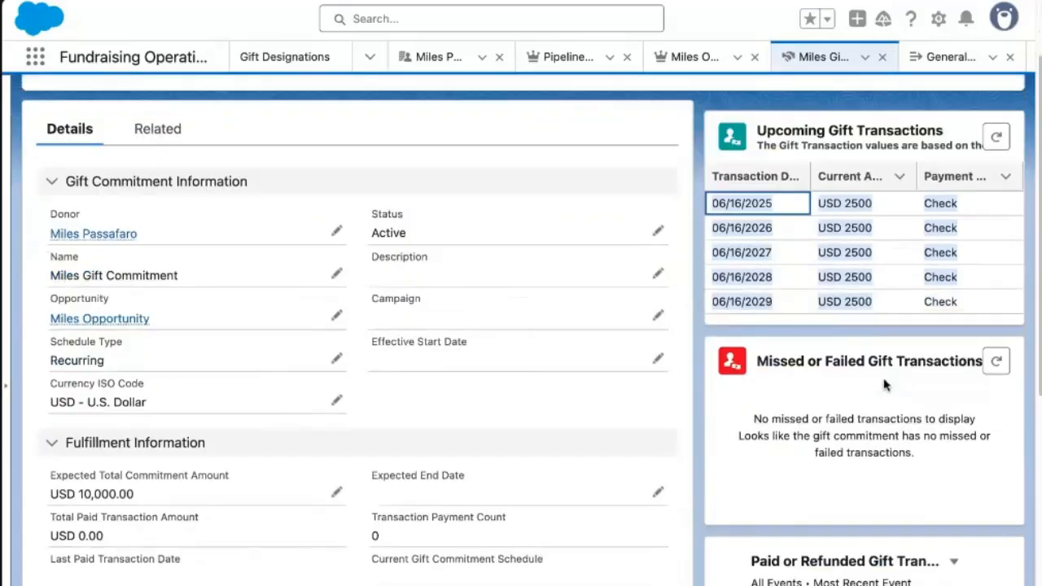
Open the commitment's unpaid $2,500 gift transaction from the Related tab.
click(158, 139)
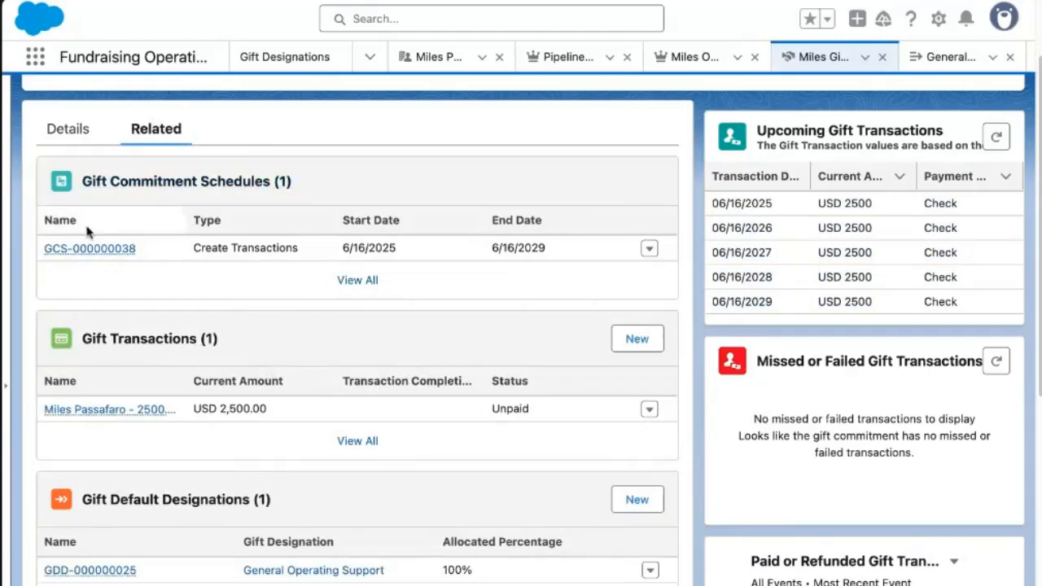
mouse_move(77, 249)
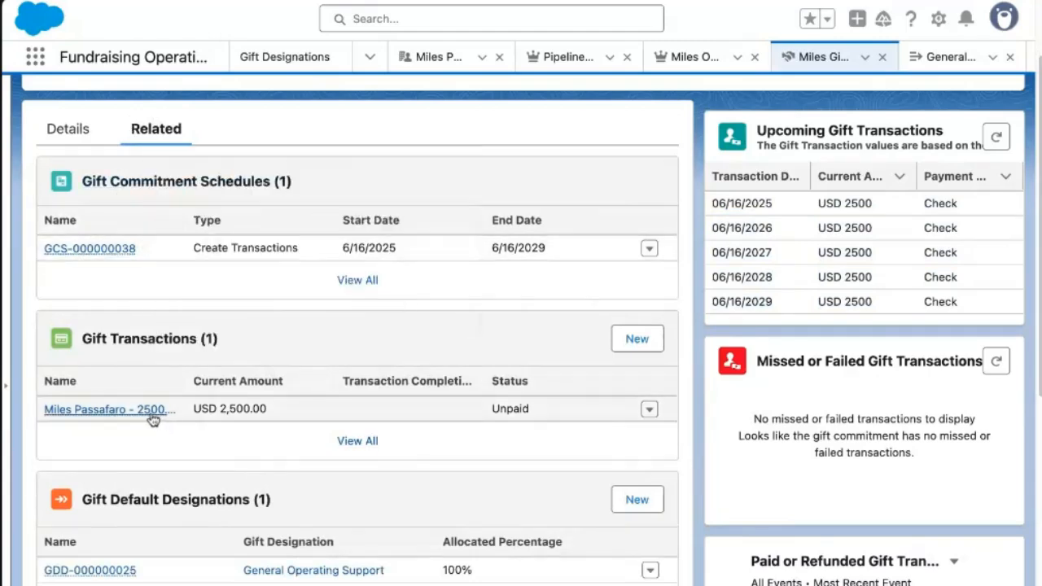
mouse_move(156, 418)
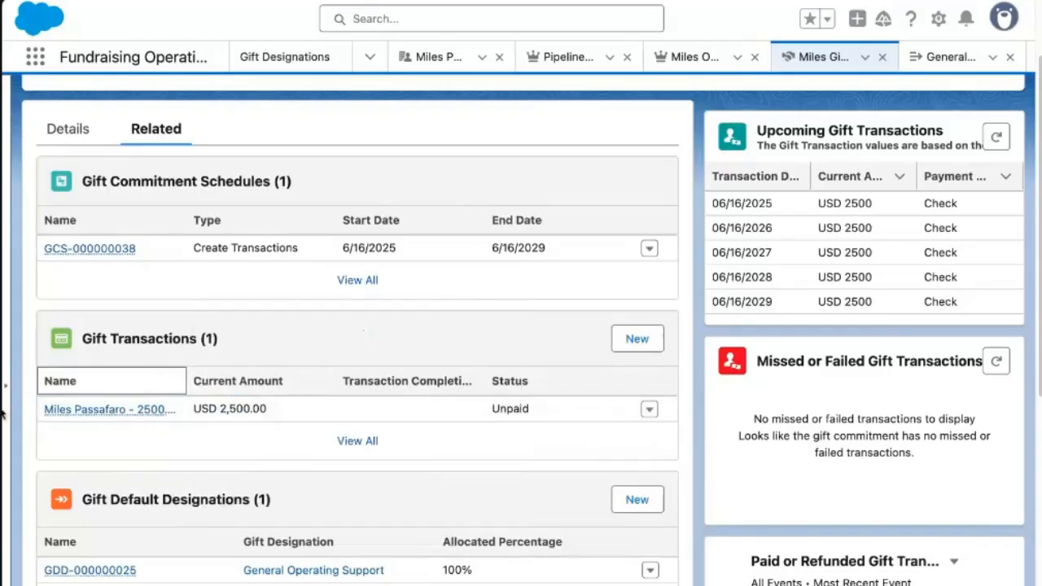
click(531, 411)
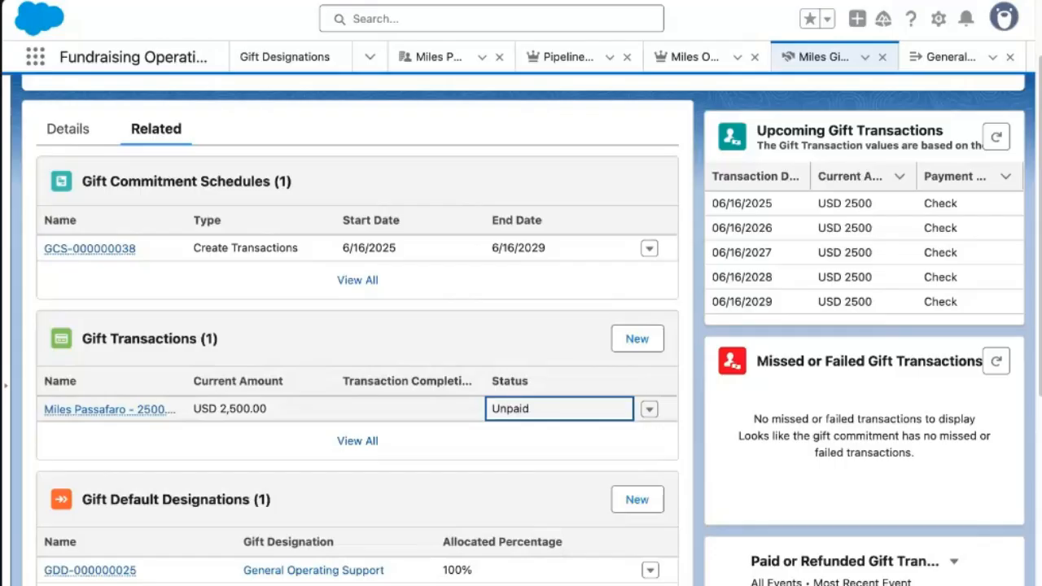
click(99, 414)
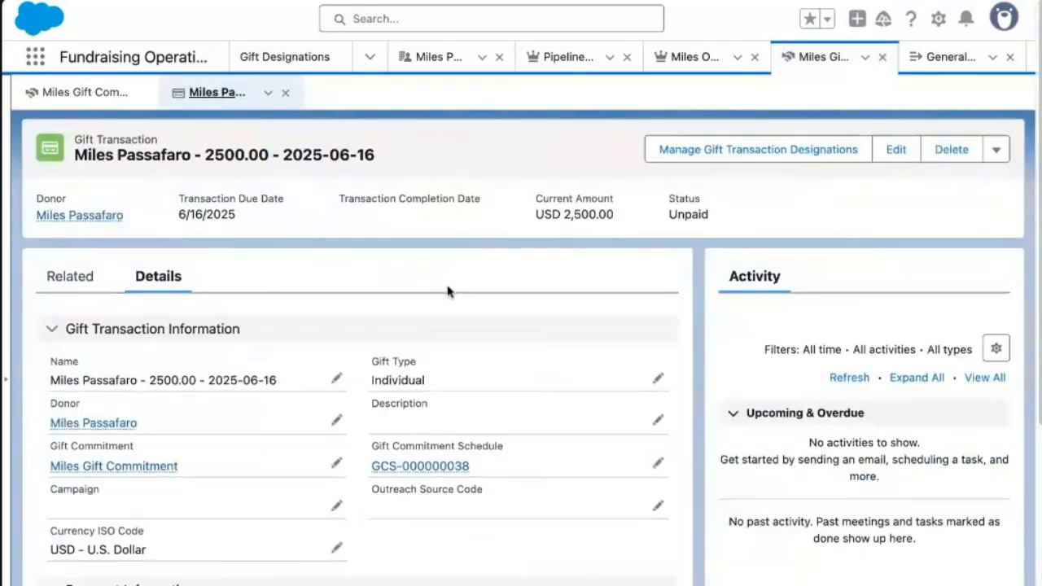
scroll(447, 292, down, 3)
scroll(447, 291, down, 2)
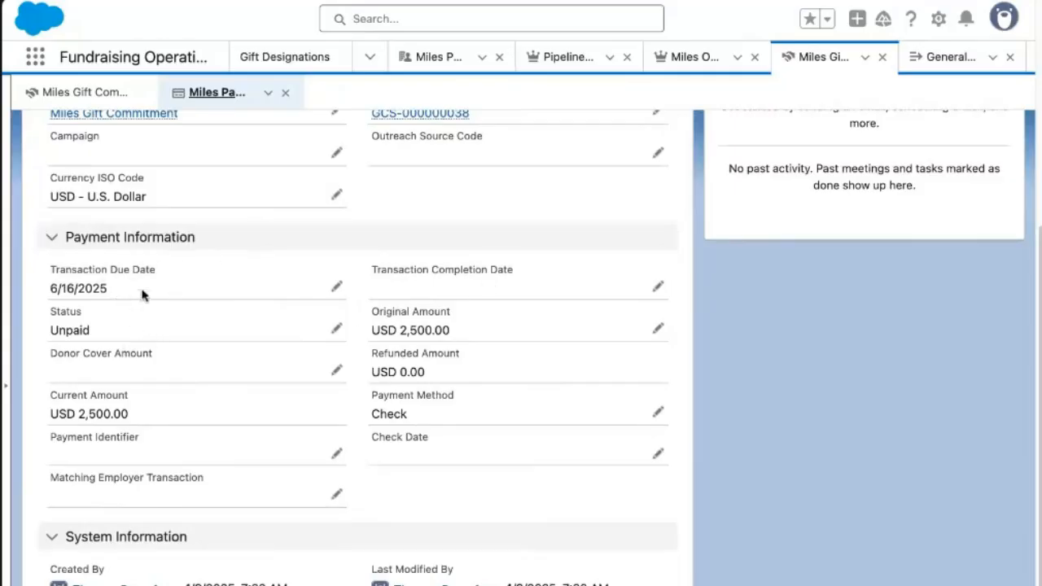
drag(372, 270, 508, 270)
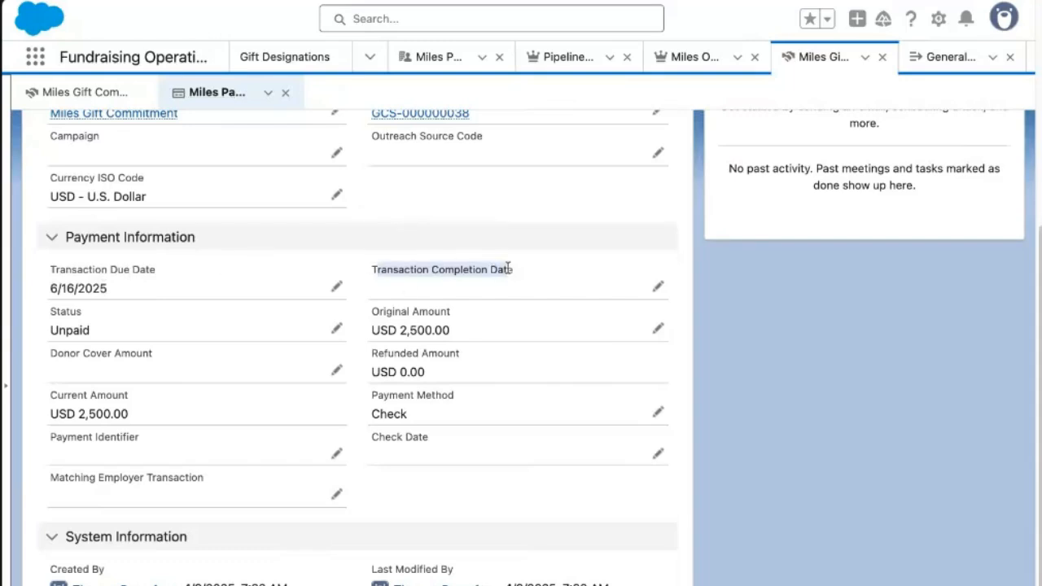
click(384, 457)
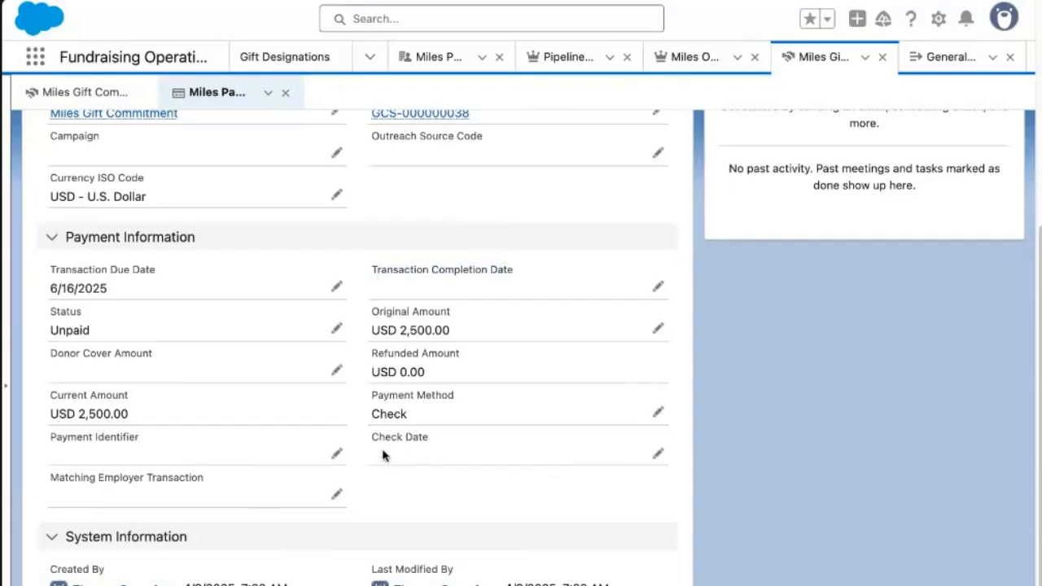
drag(372, 438, 436, 440)
click(49, 446)
Set the gift transaction's completion date to 6/9/2025 and its status to Paid.
click(337, 454)
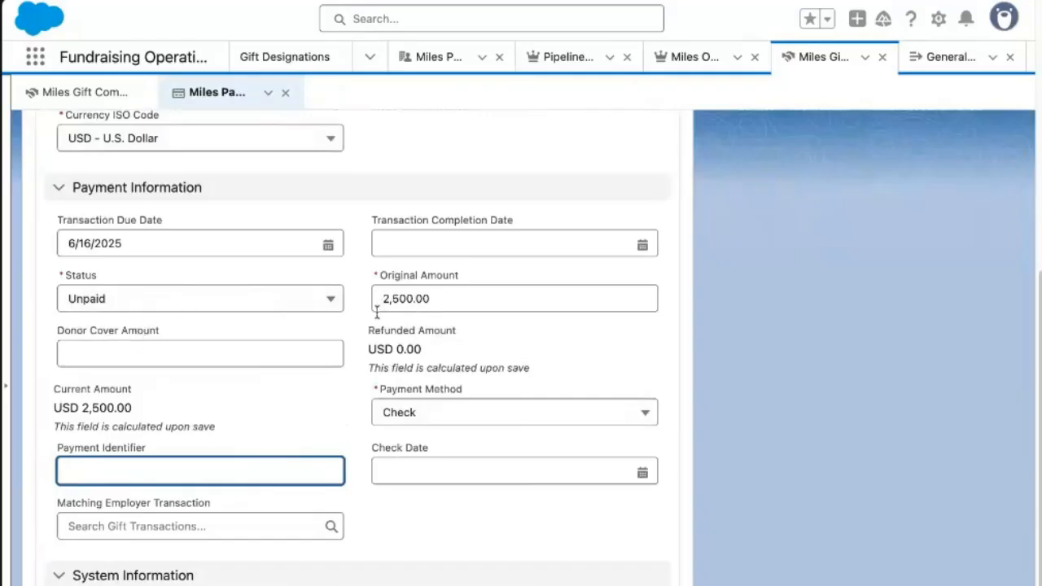
click(506, 244)
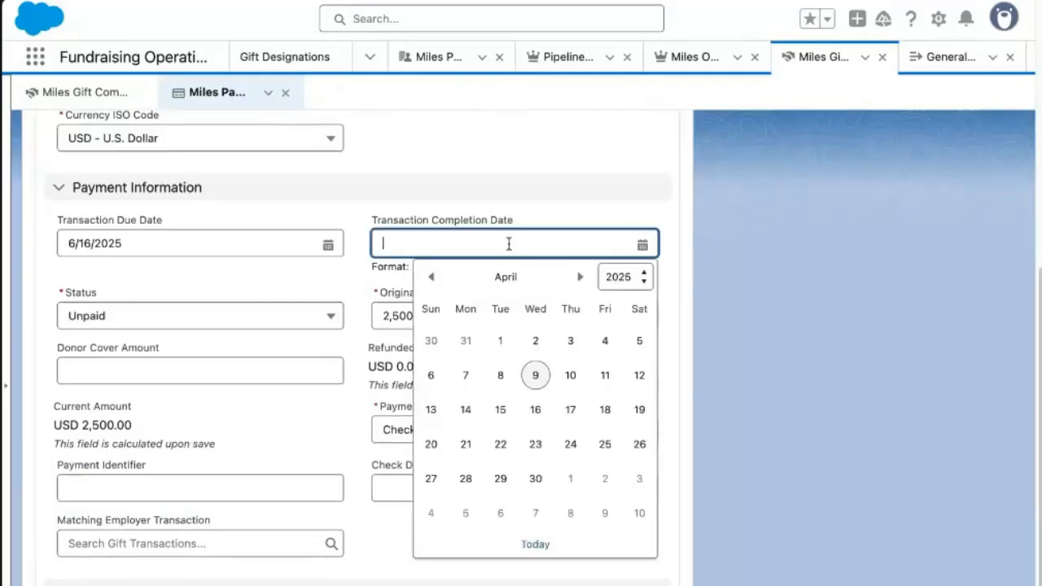
click(619, 278)
click(581, 277)
click(581, 278)
click(580, 278)
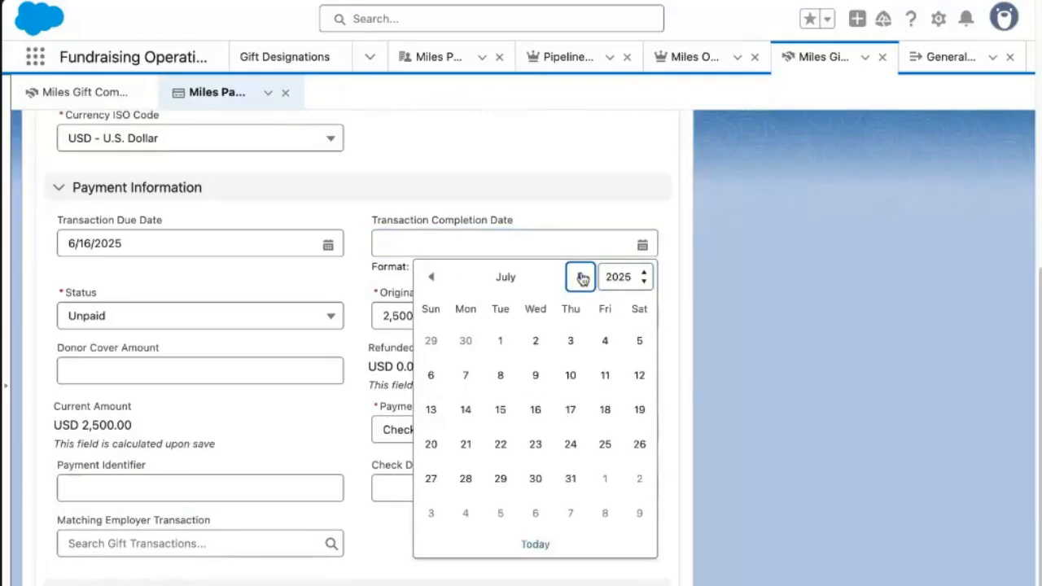
click(432, 278)
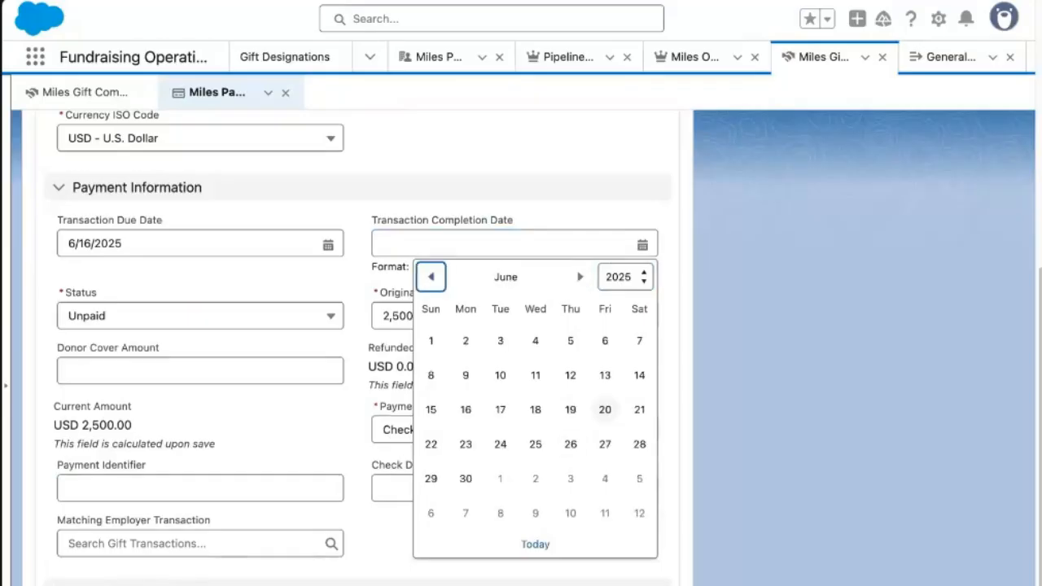
click(466, 376)
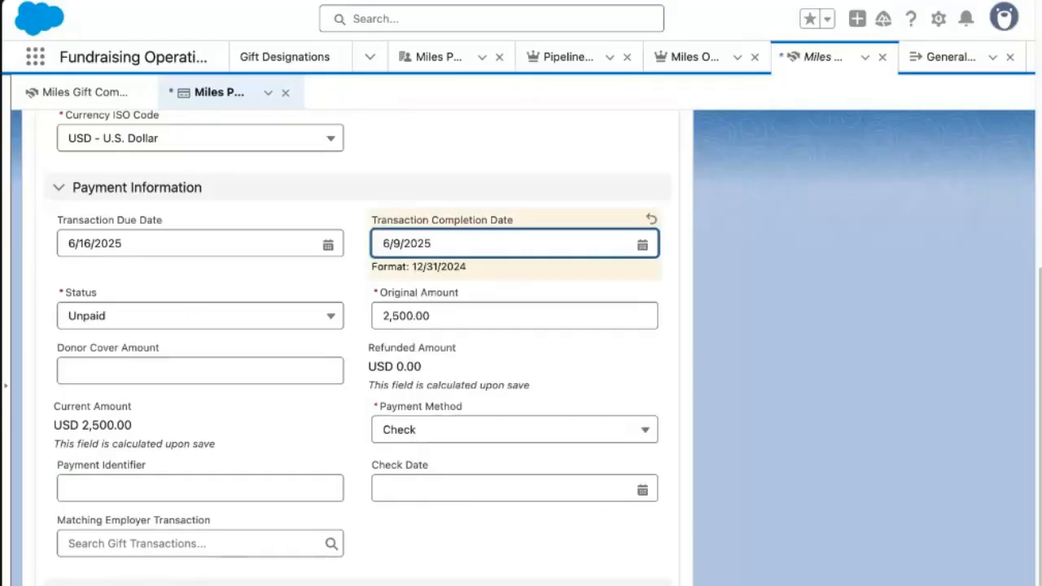
click(199, 315)
click(122, 391)
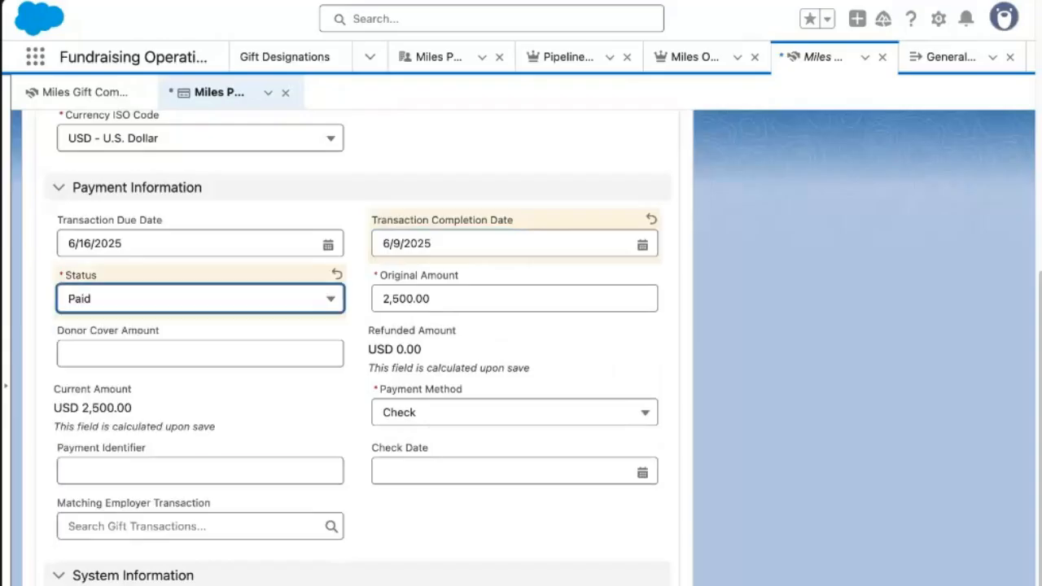
Enter the payment identifier and a 6/4/2025 check date, then save.
click(199, 471)
text(12345)
click(505, 470)
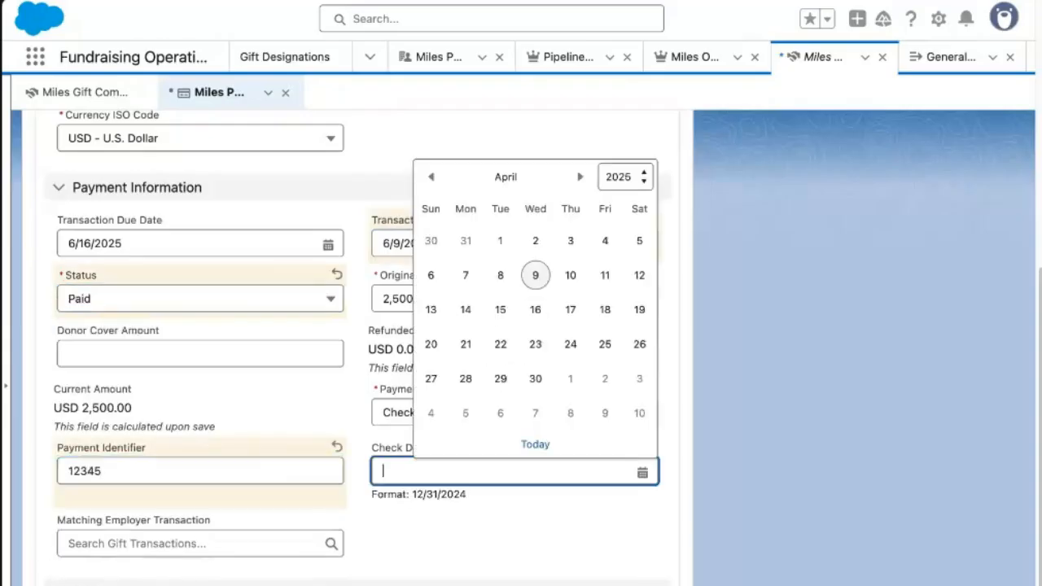
click(580, 177)
click(579, 177)
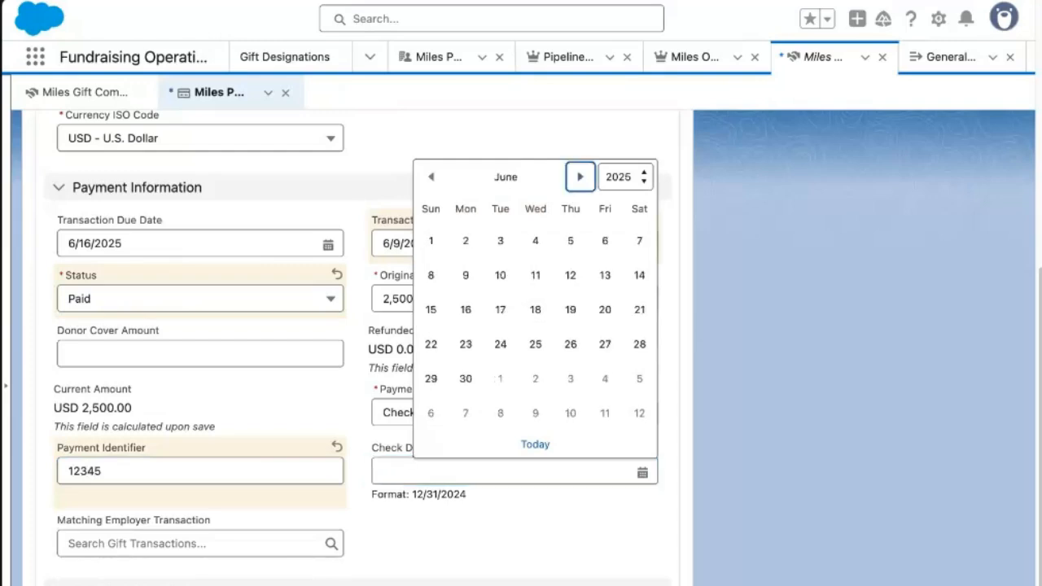
click(535, 242)
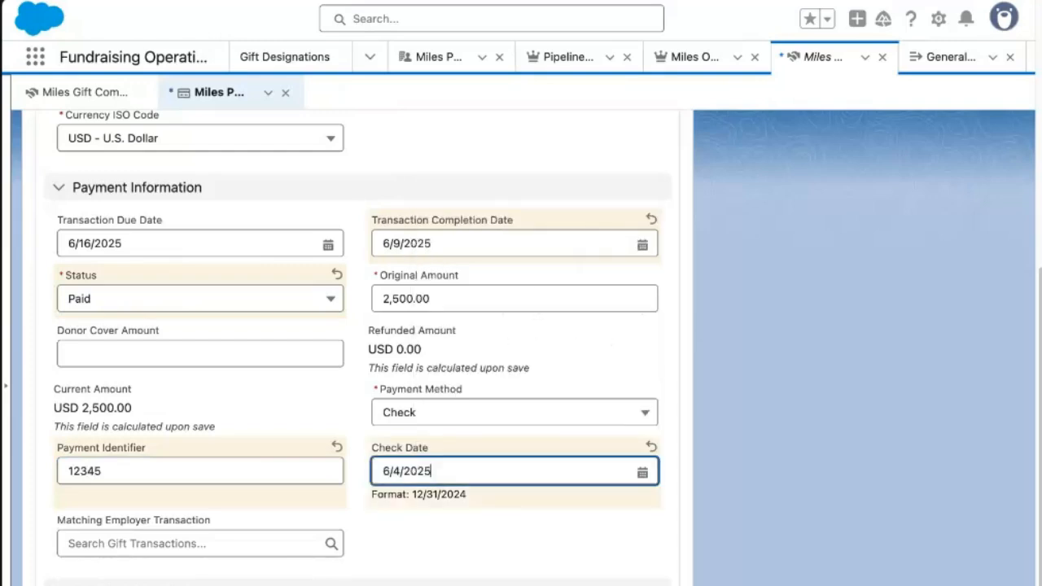
key(super+s)
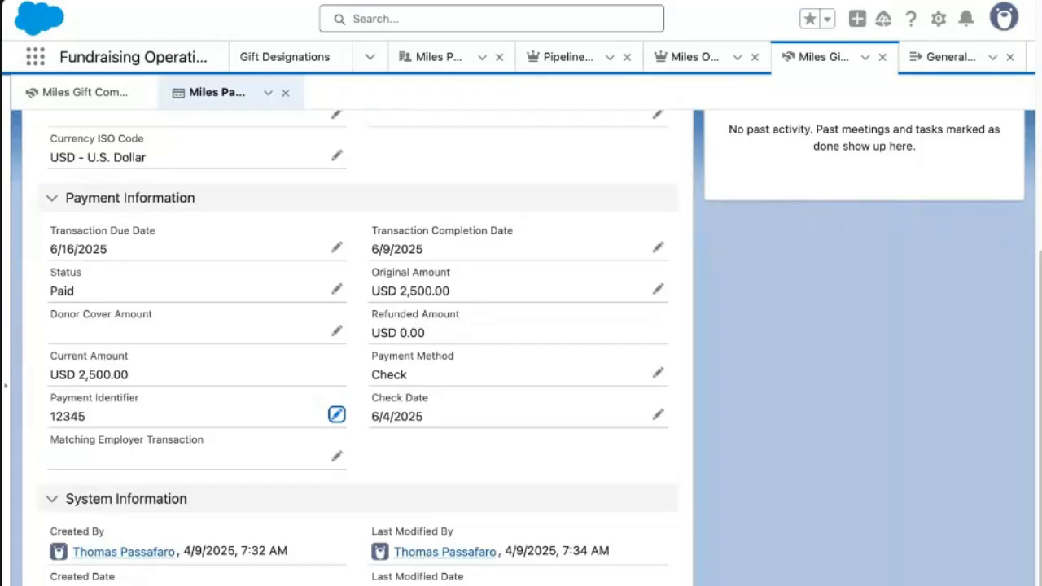
Check schedule GCS-000000038, refresh upcoming transactions, then list all the commitment's gift transactions.
scroll(521, 348, up, 2)
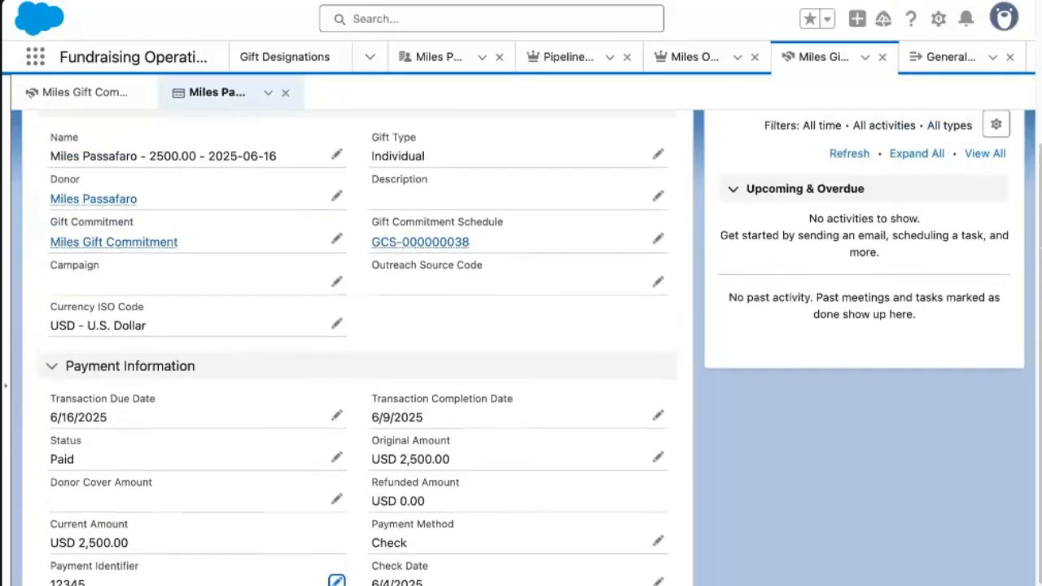
scroll(521, 348, up, 3)
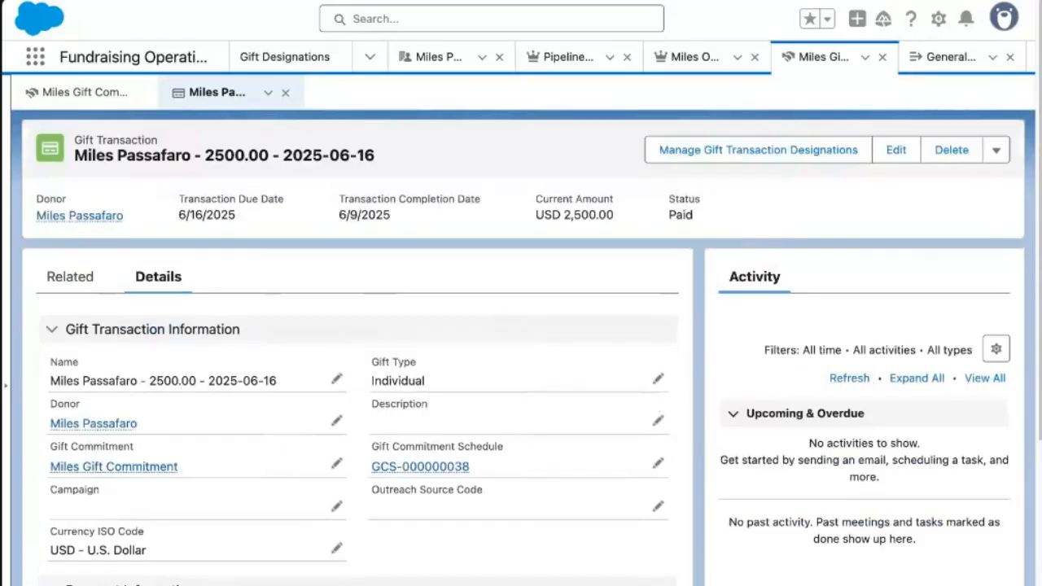
click(420, 467)
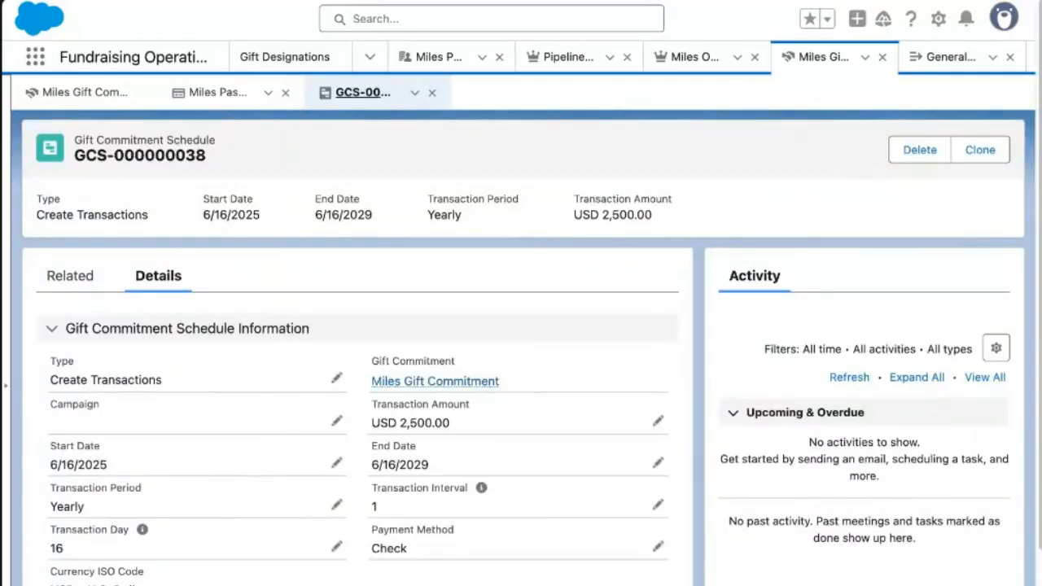
click(435, 381)
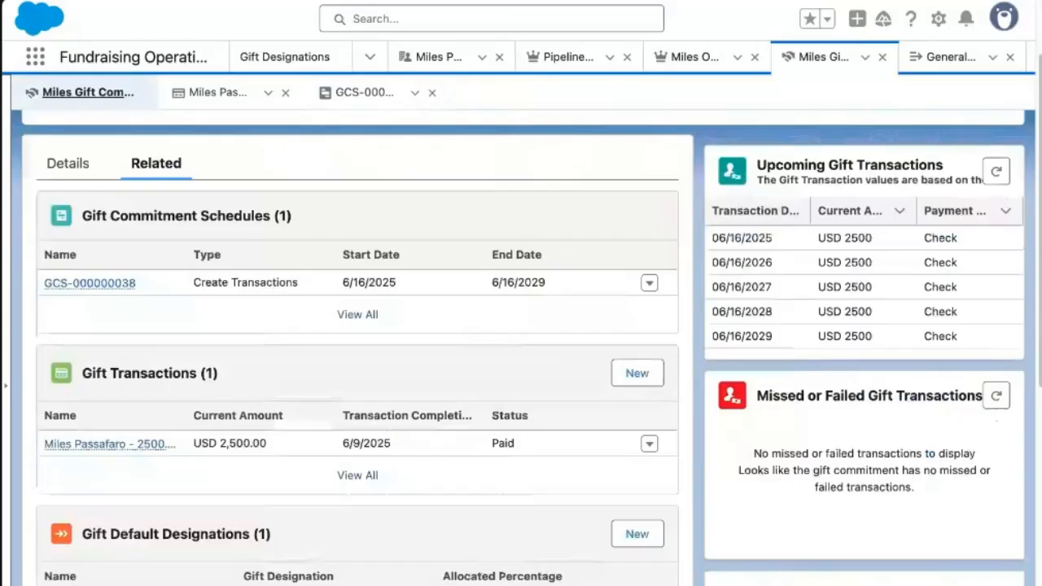
click(997, 171)
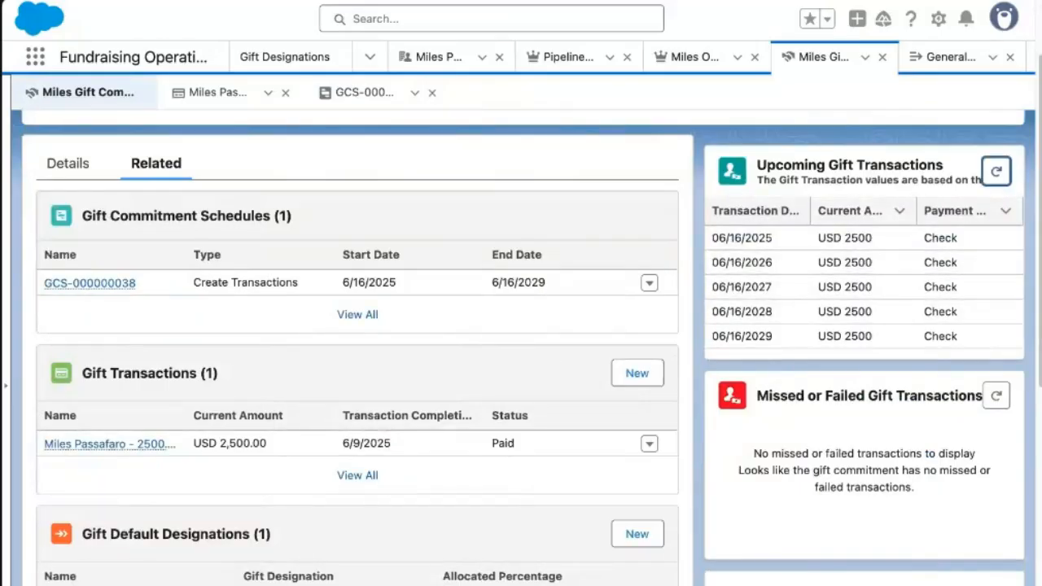
click(358, 475)
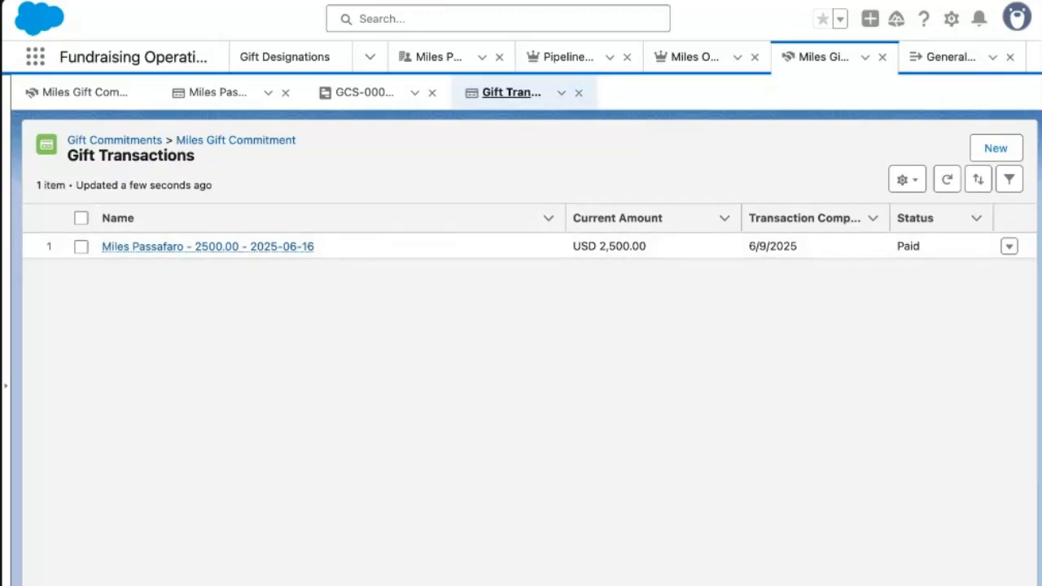
Return to Miles Gift Commitment and review its USD 2,500.00 paid of 10,000.00 expected.
click(241, 143)
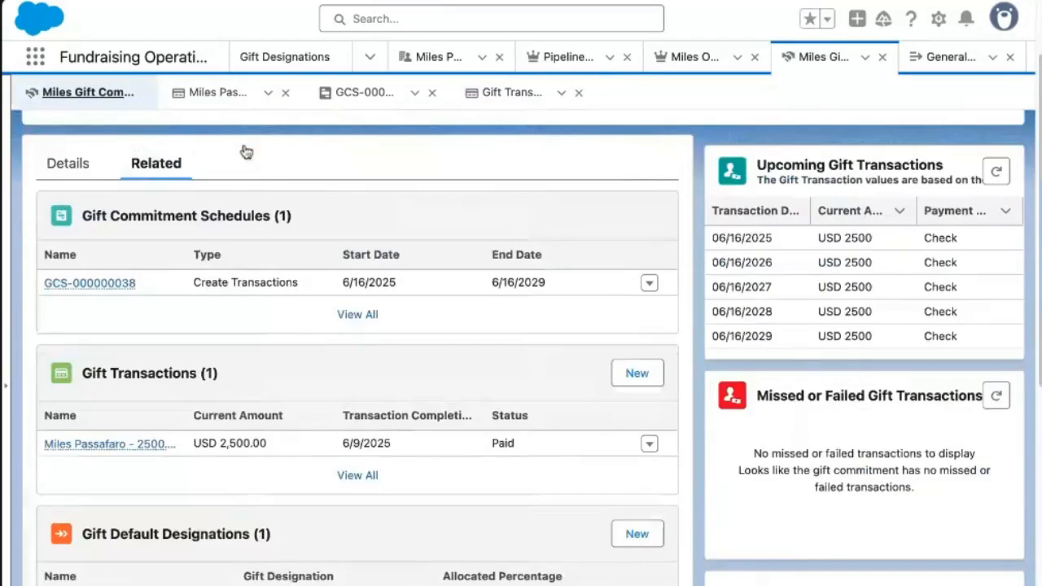
scroll(480, 375, down, 5)
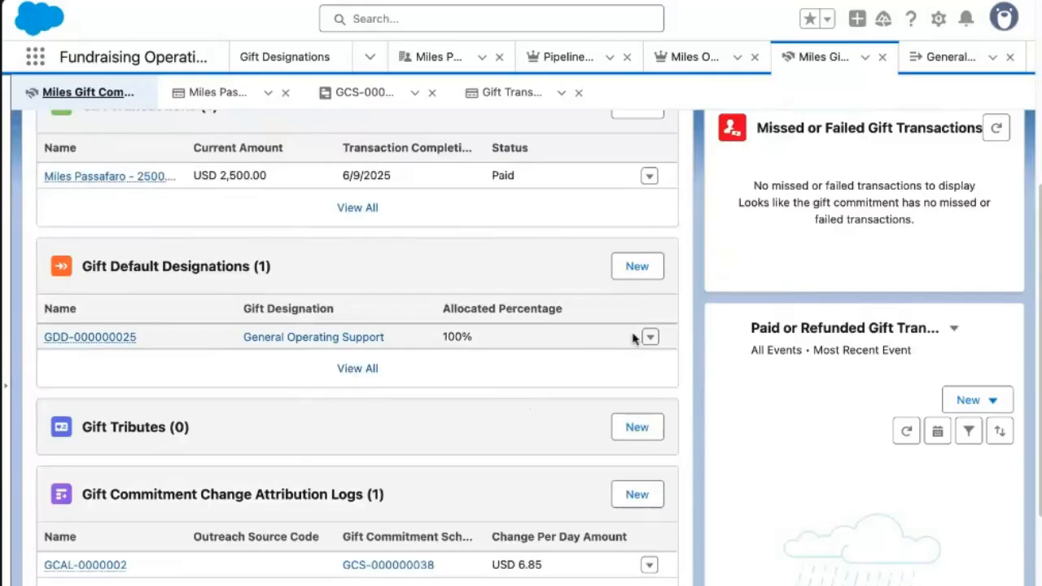
scroll(570, 342, up, 5)
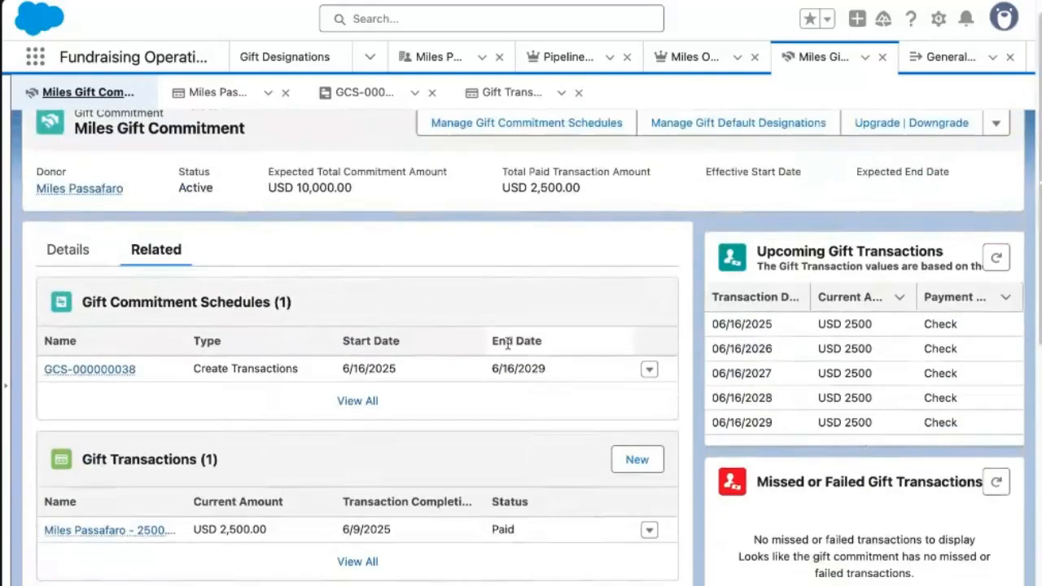
scroll(584, 444, down, 2)
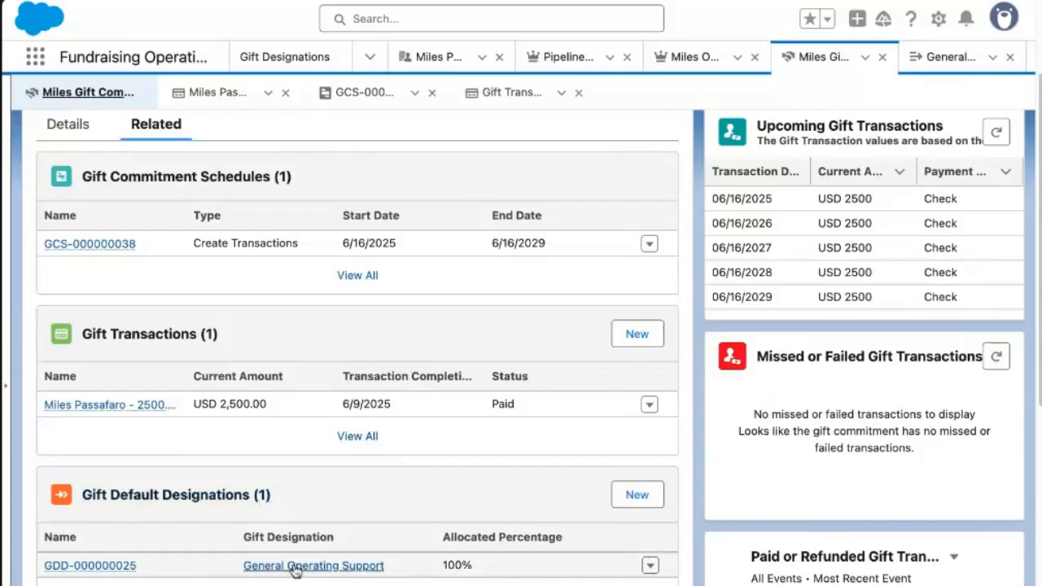
scroll(361, 562, down, 4)
scroll(307, 568, up, 5)
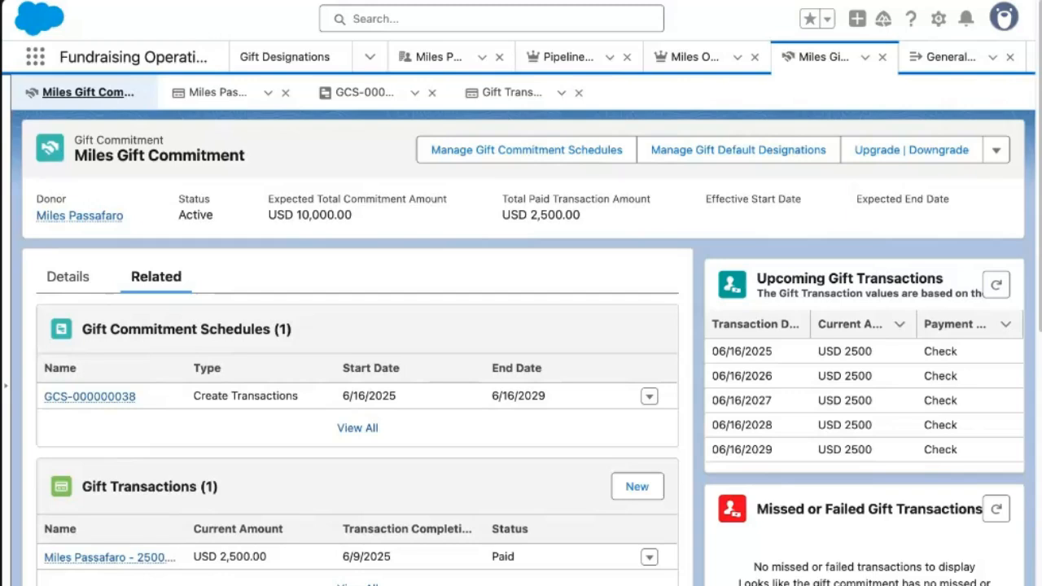
Open the 2500.00 gift transaction of 2025-06-16, review its empty Campaign field, and show related lists.
click(110, 558)
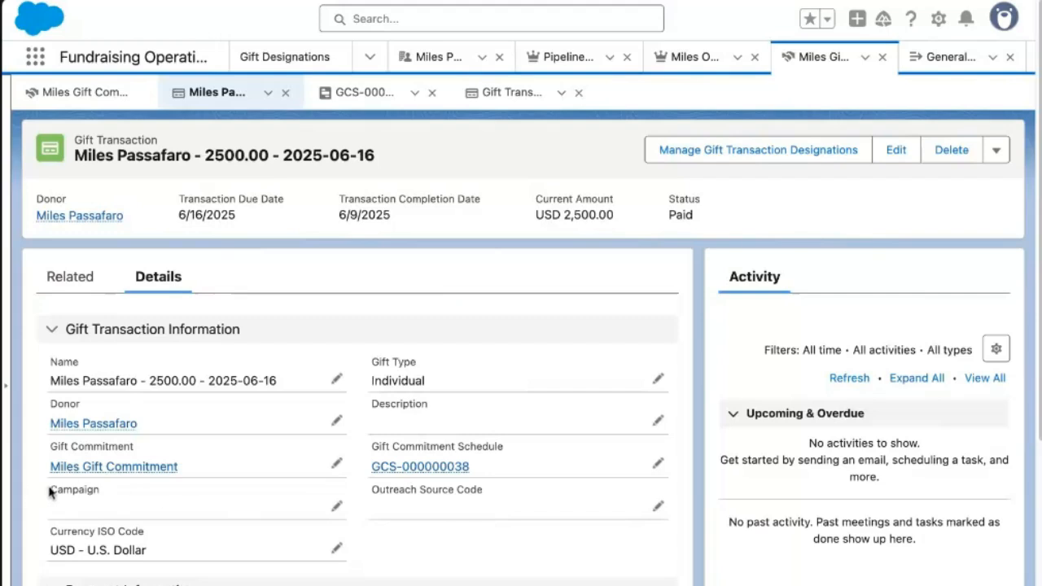
drag(49, 491, 101, 489)
scroll(442, 494, down, 3)
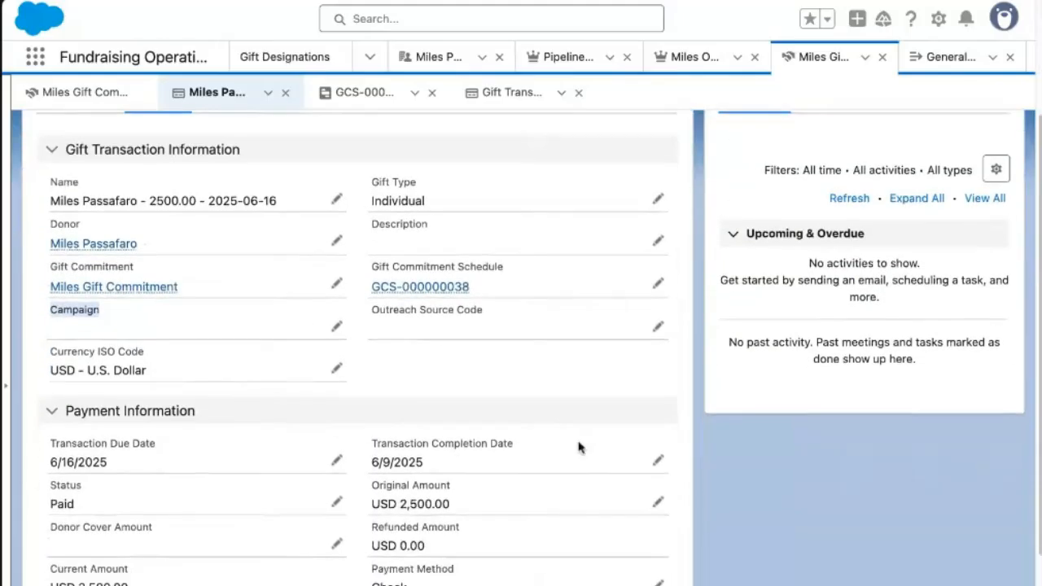
scroll(212, 551, down, 2)
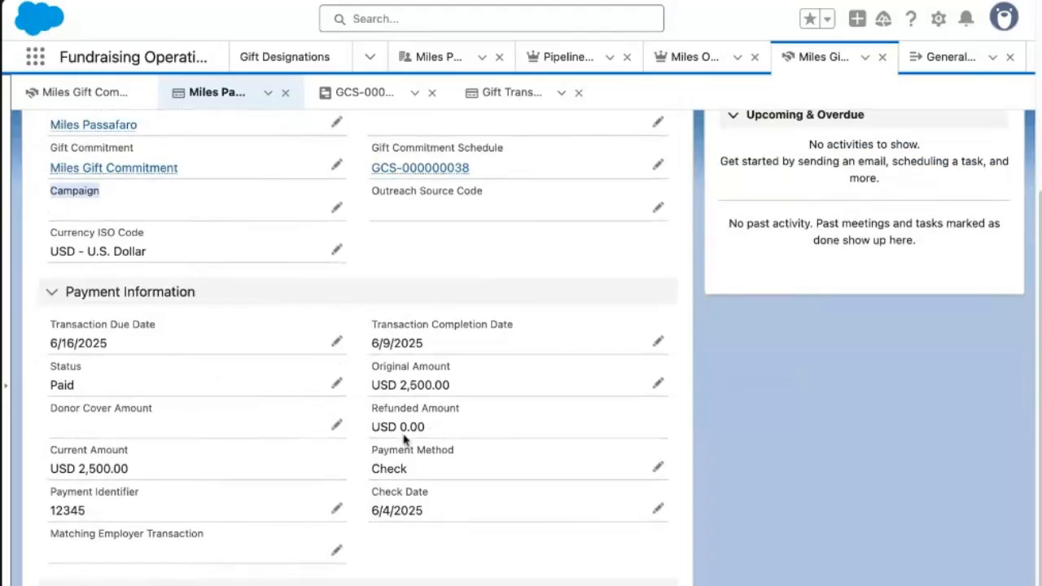
scroll(505, 444, up, 4)
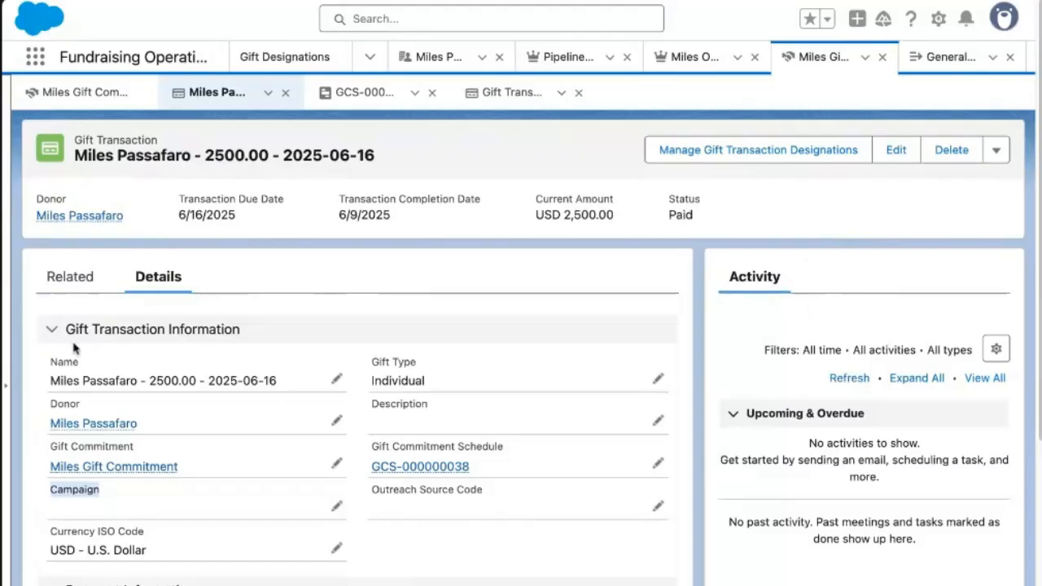
click(71, 277)
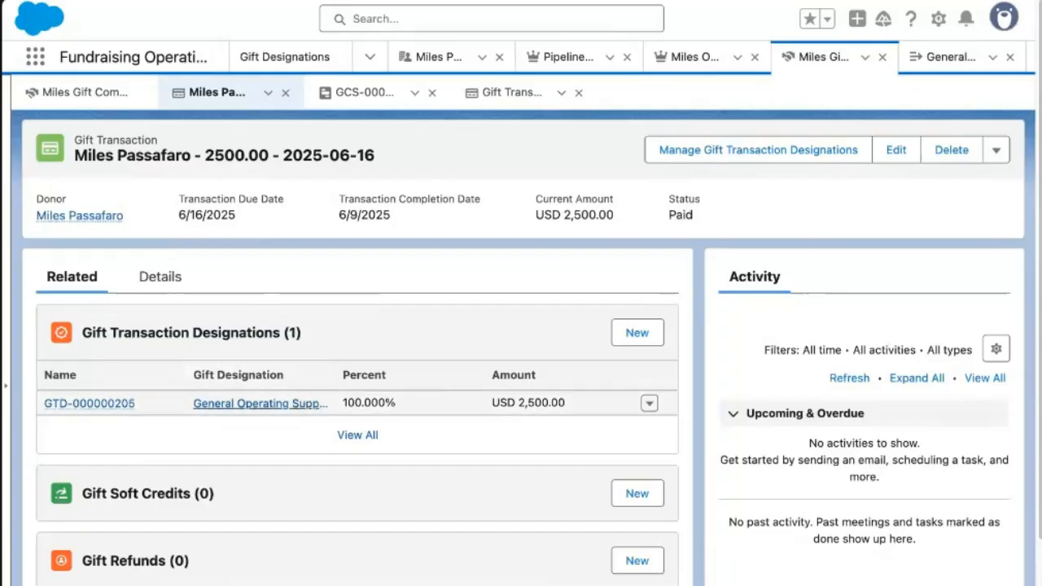
Edit the existing designation to Nutrition Education at 50% for USD 1,250.00 and save it.
click(650, 405)
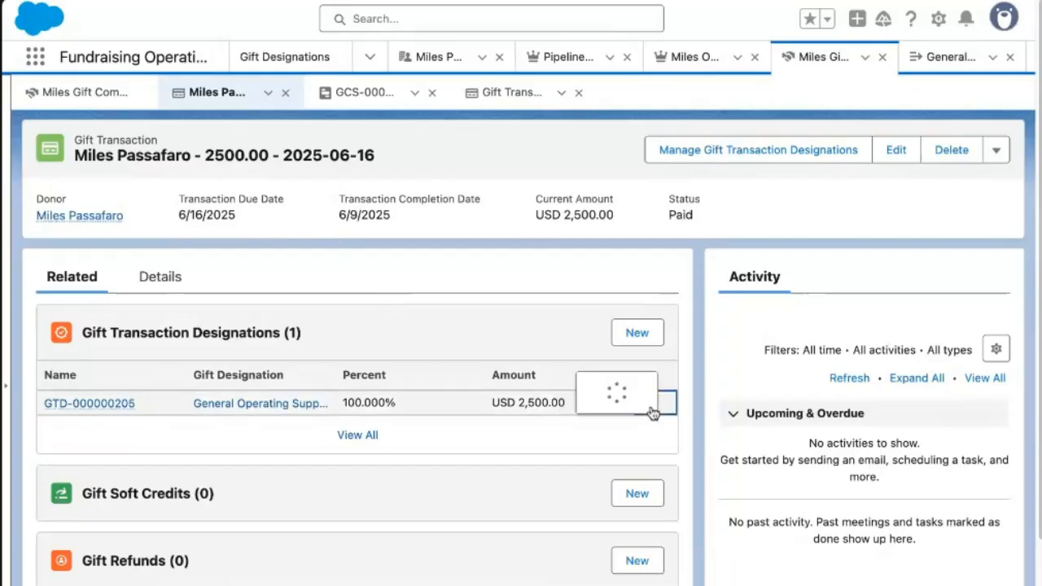
click(640, 368)
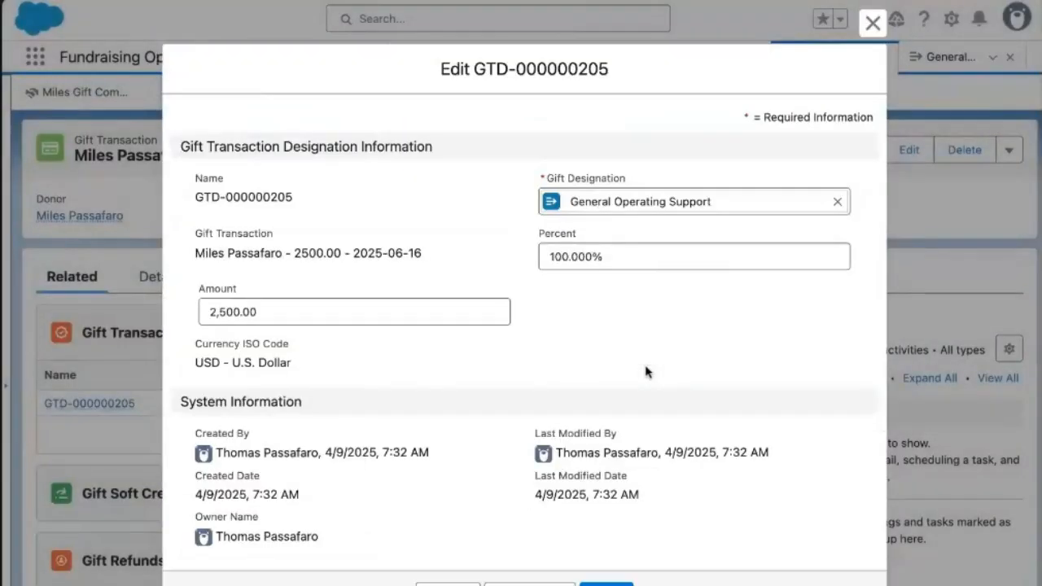
click(838, 201)
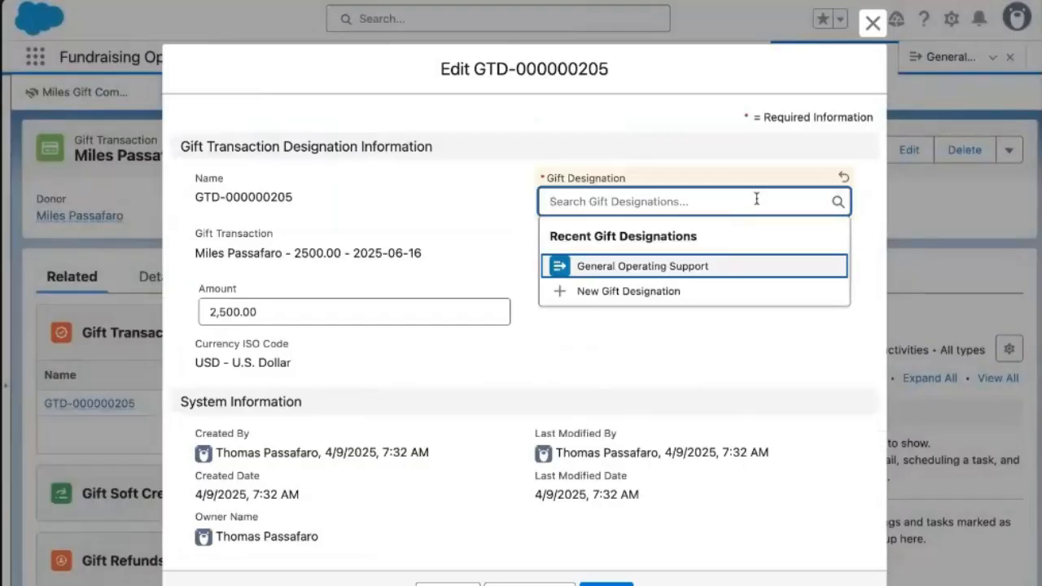
text(n)
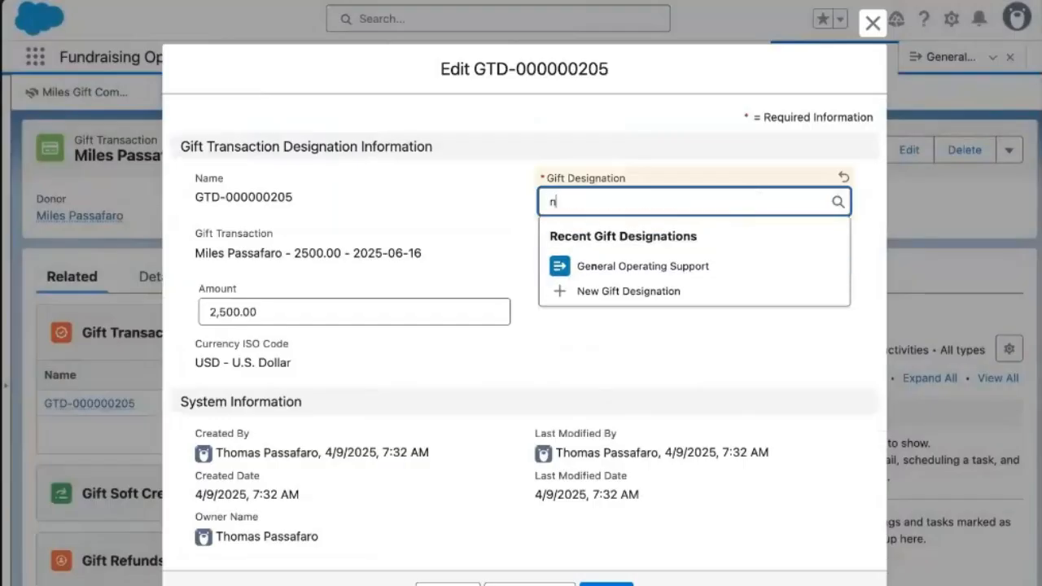
text(urt)
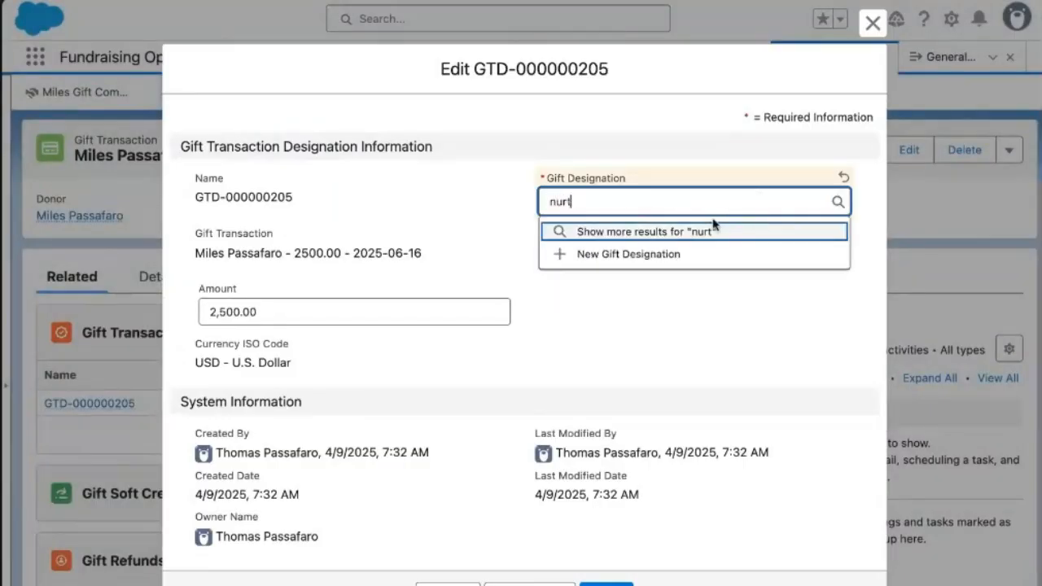
key(BackSpace)
key(BackSpace)
text(tritio)
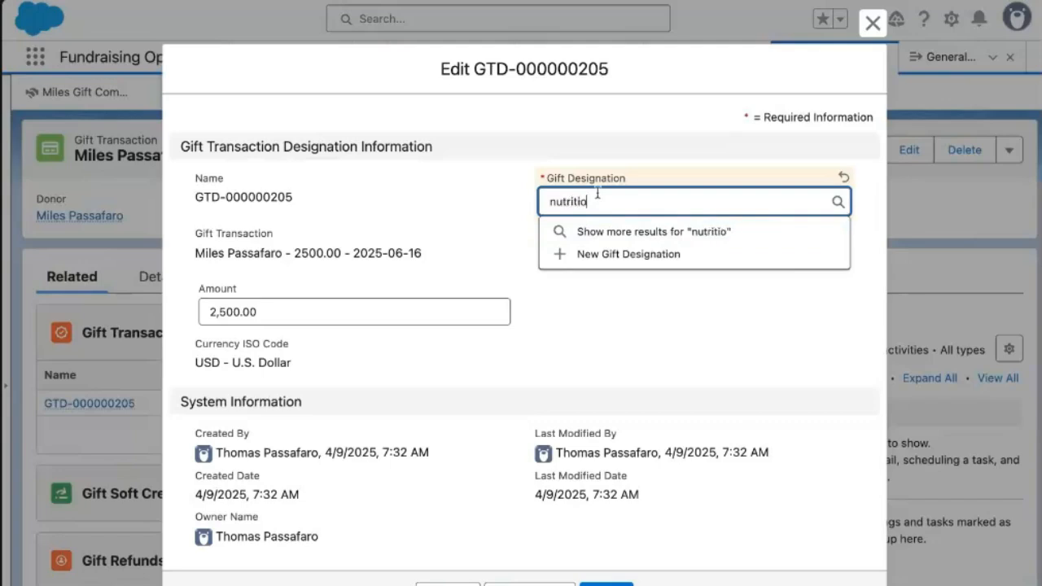
text(n Education)
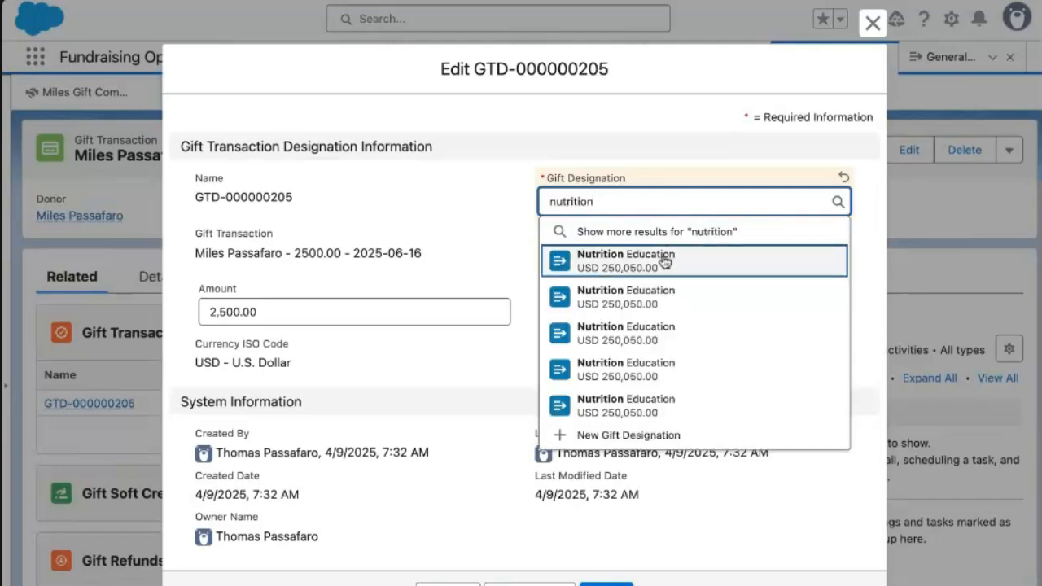
click(665, 261)
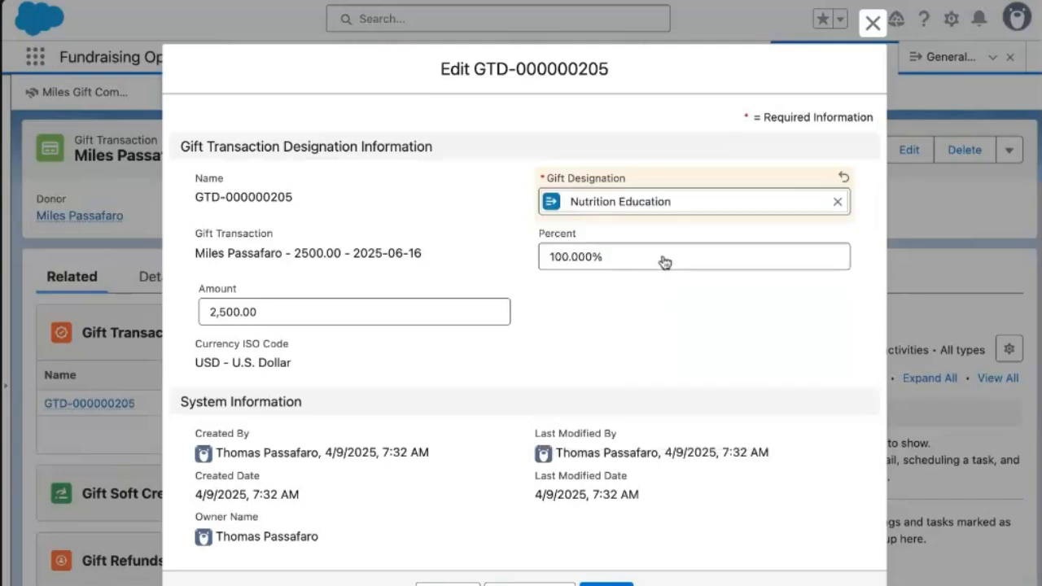
double_click(584, 258)
text(50)
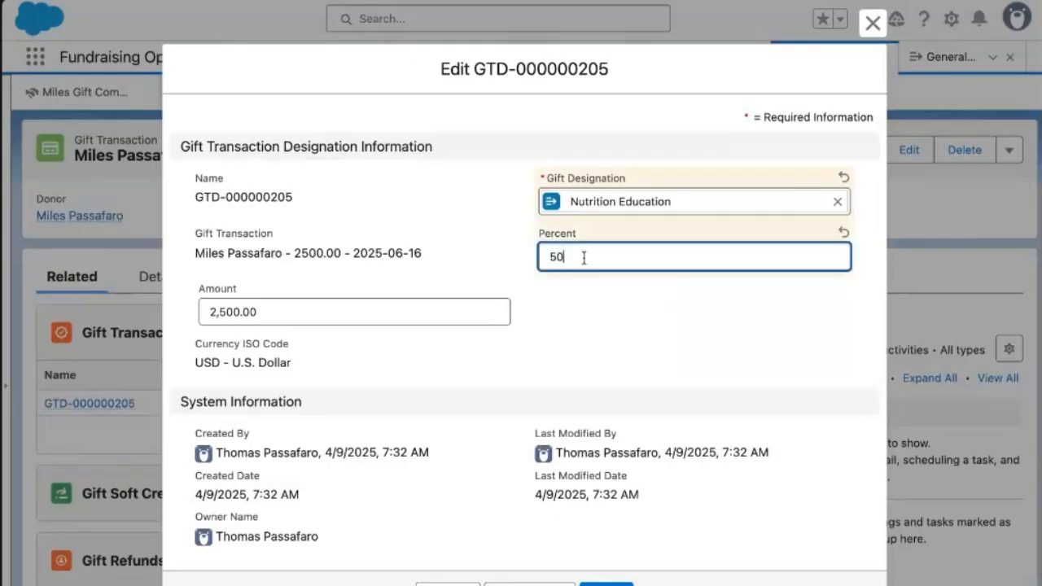
double_click(341, 307)
text(1250)
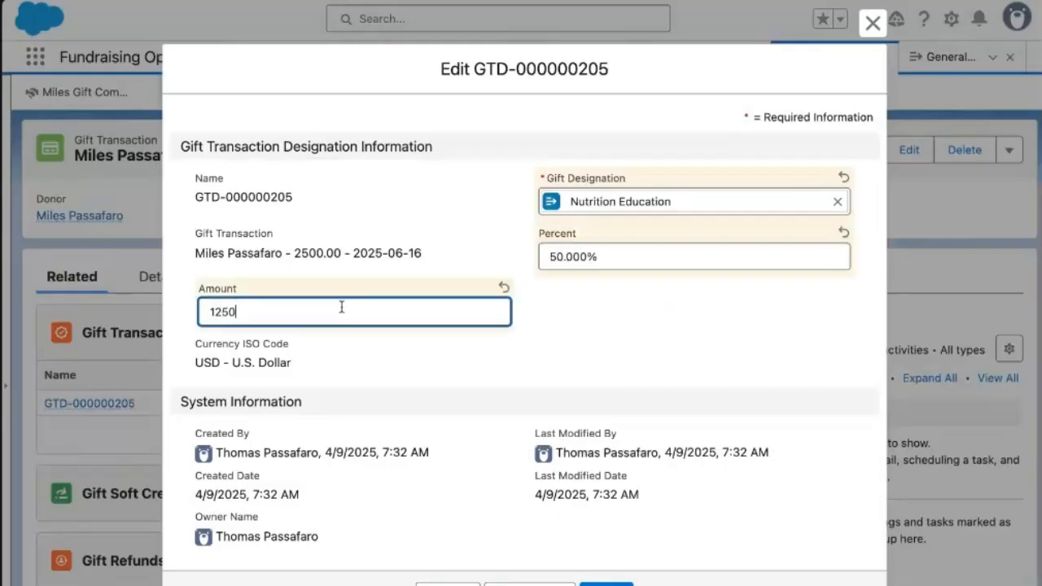
click(607, 584)
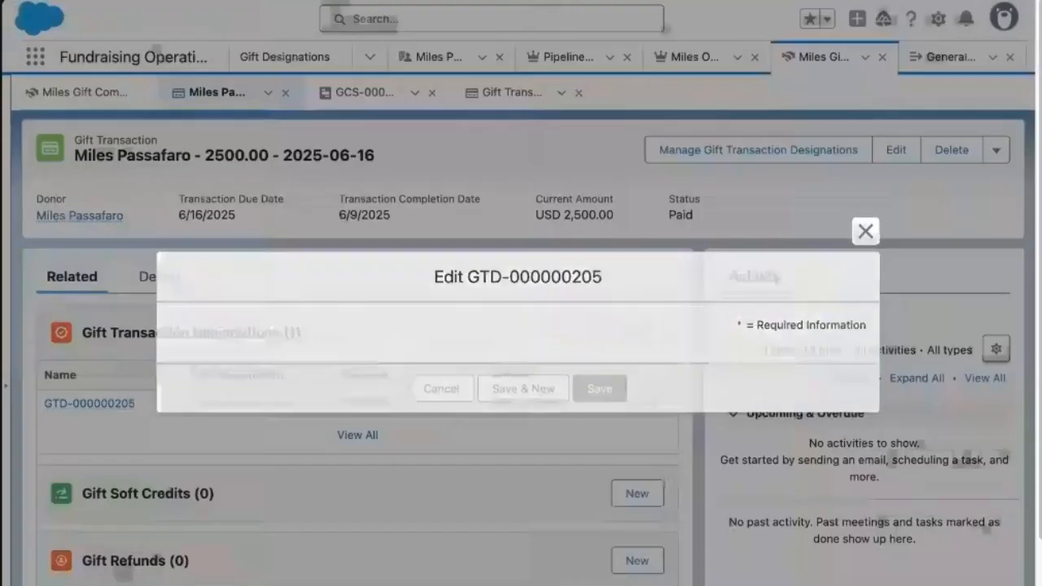
click(638, 333)
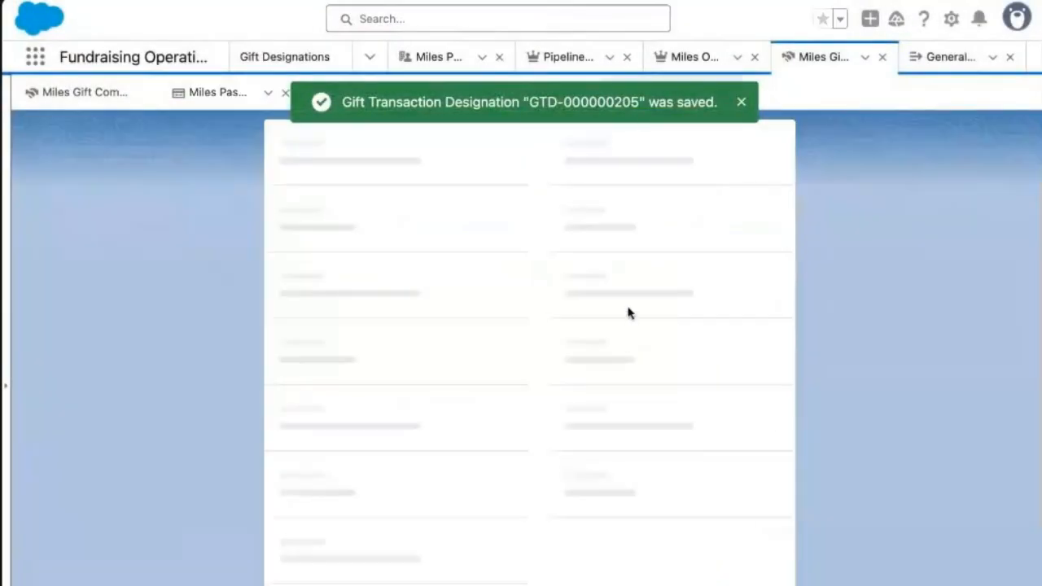
Add a General Operating Support designation of 1,250 at 50% and save it.
click(597, 276)
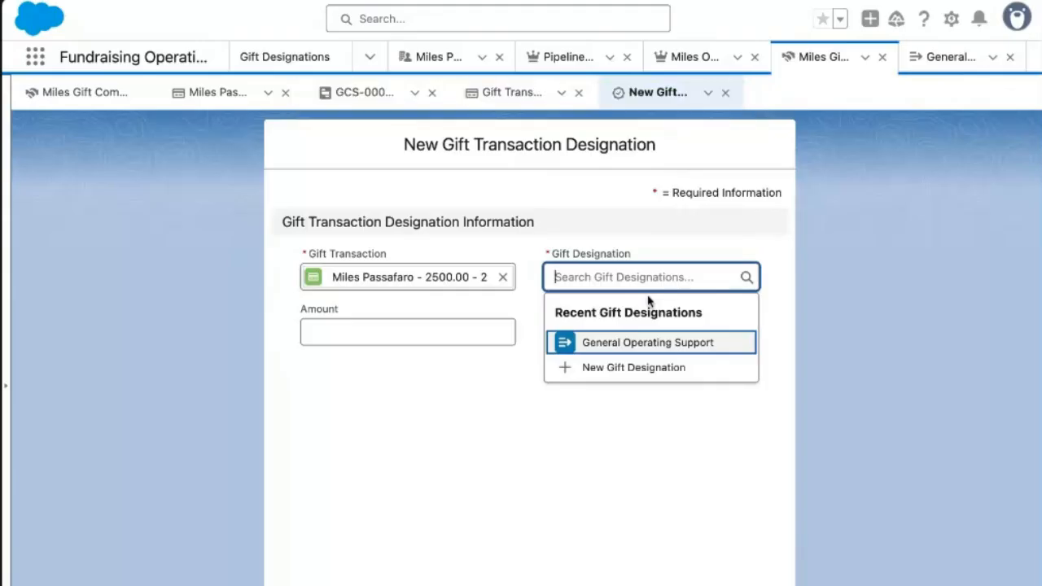
click(646, 342)
click(437, 323)
text(1)
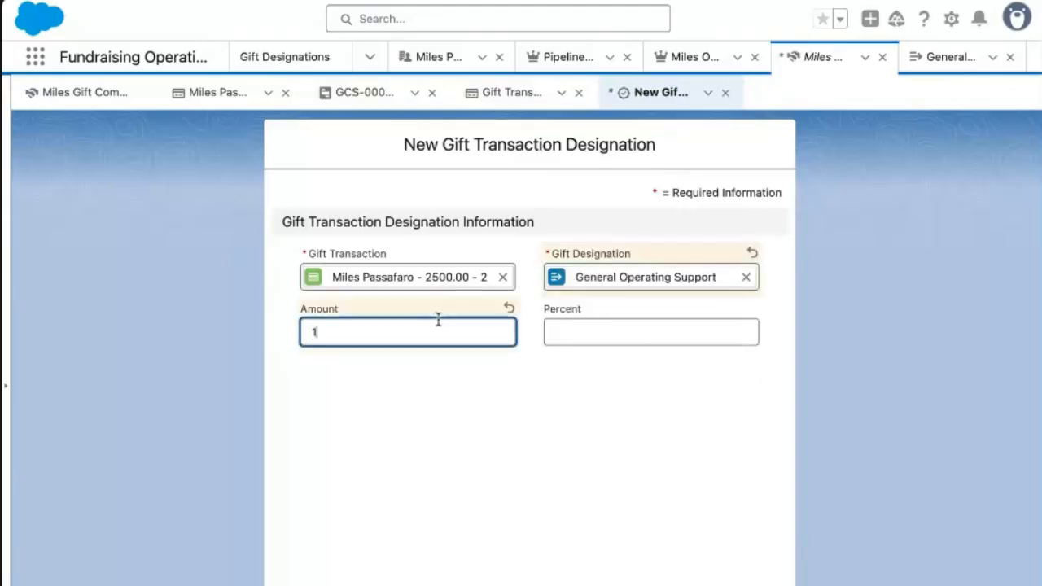
text(,250)
click(597, 327)
text(50)
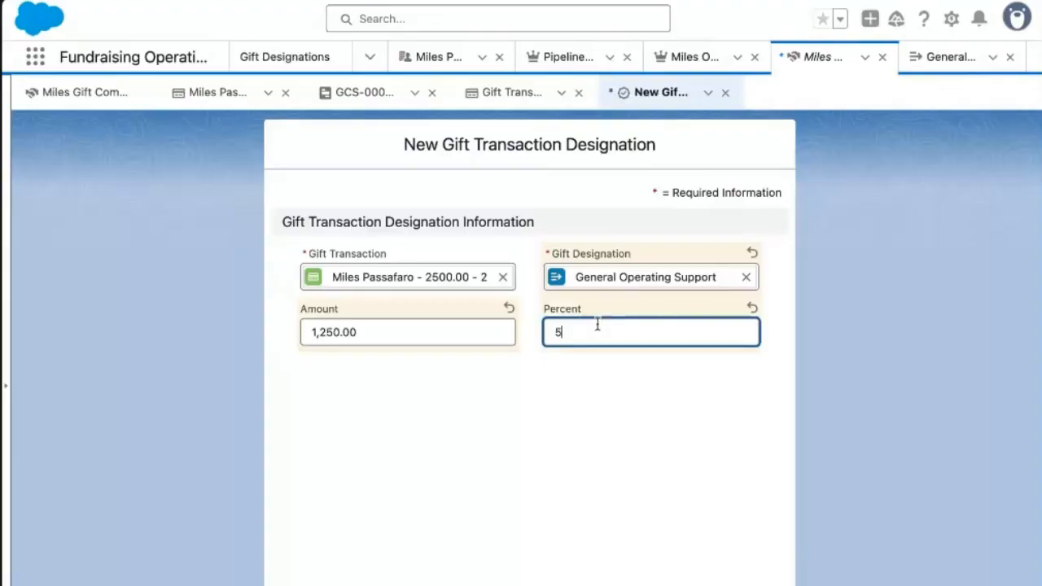
click(331, 318)
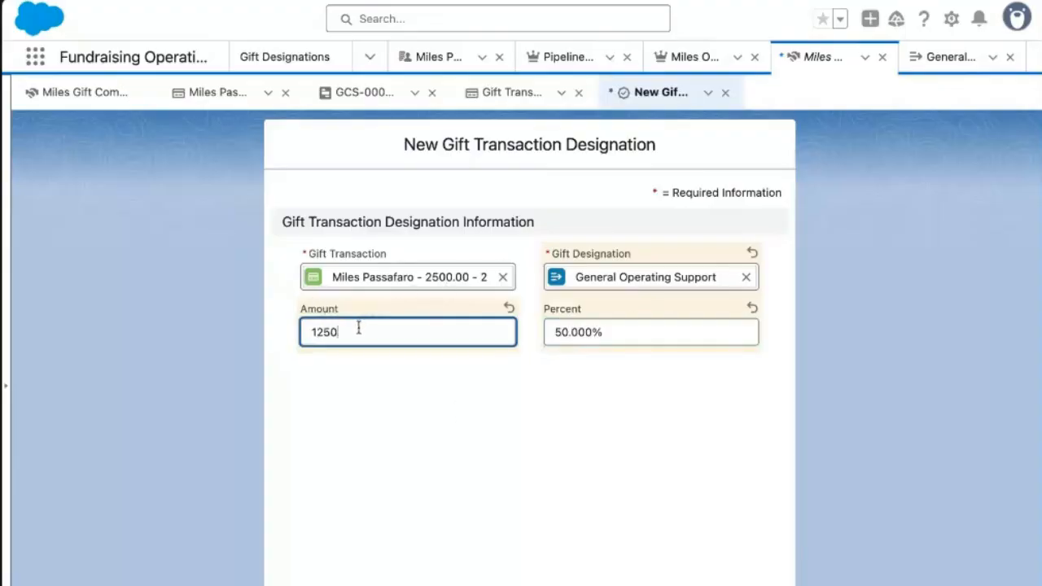
click(619, 332)
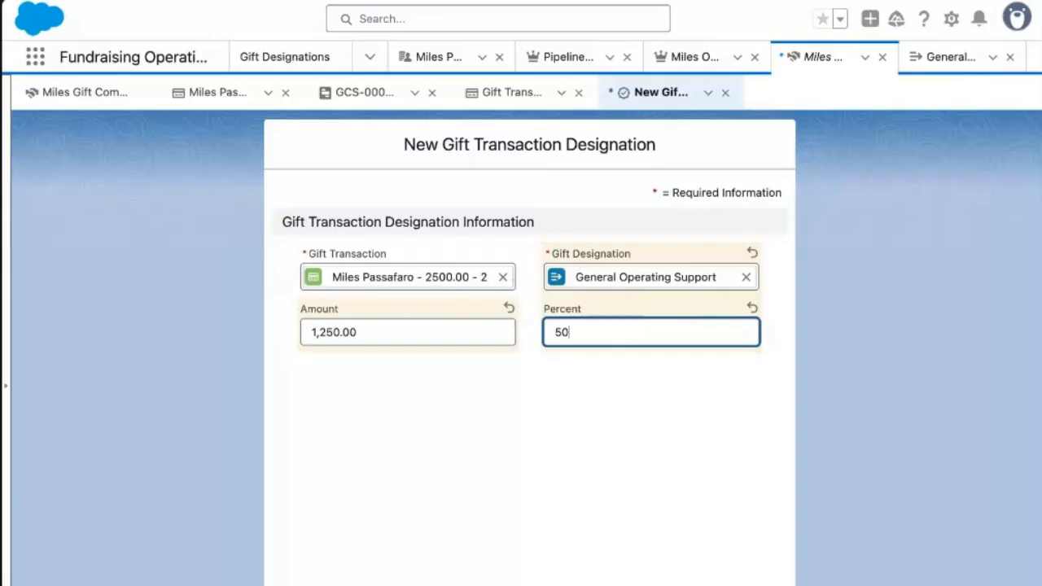
key(Return)
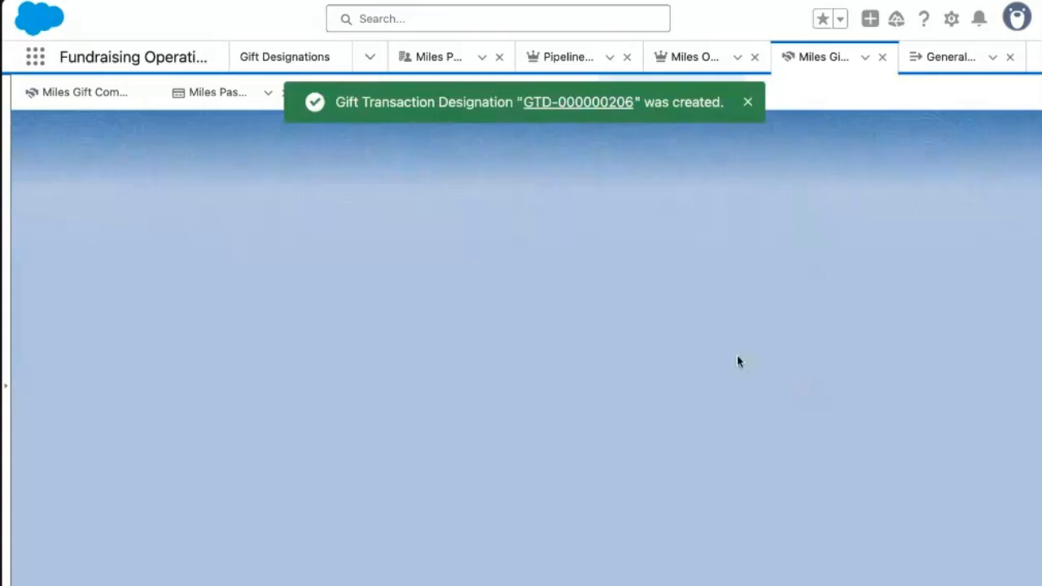
Check the new designation record, then go back to the parent gift transaction.
click(71, 278)
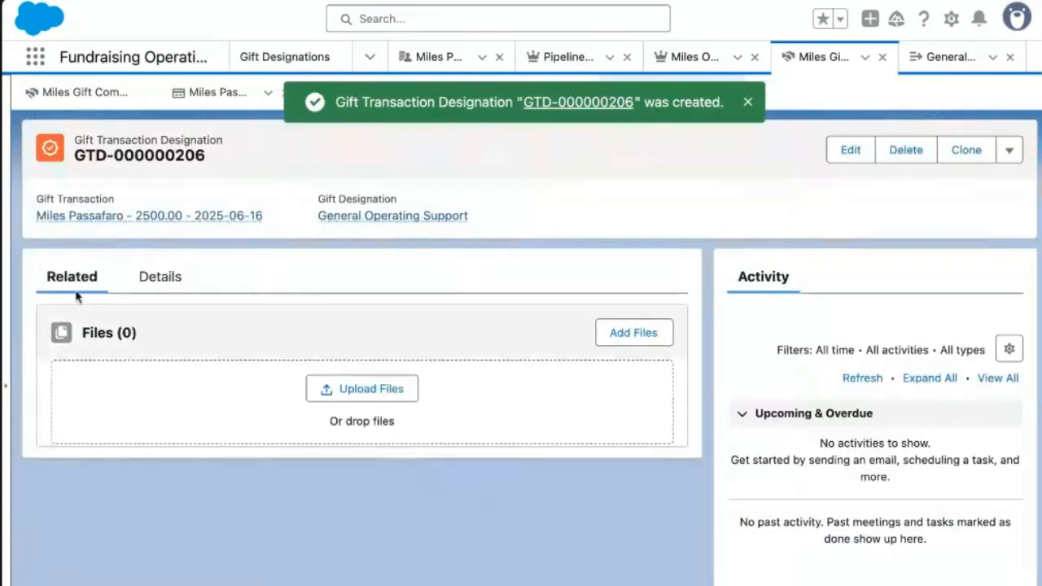
click(147, 277)
click(181, 216)
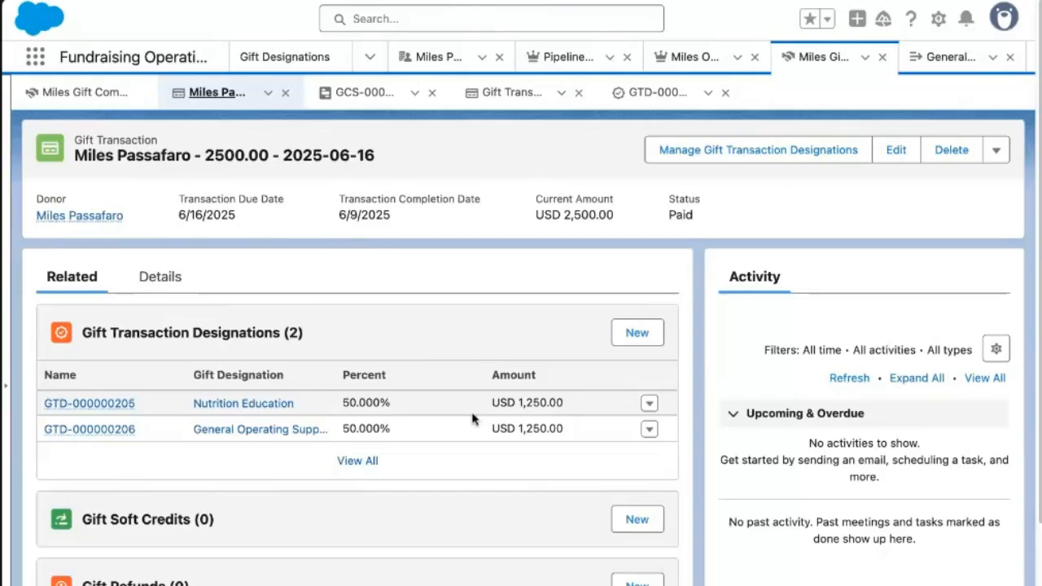
scroll(475, 418, down, 1)
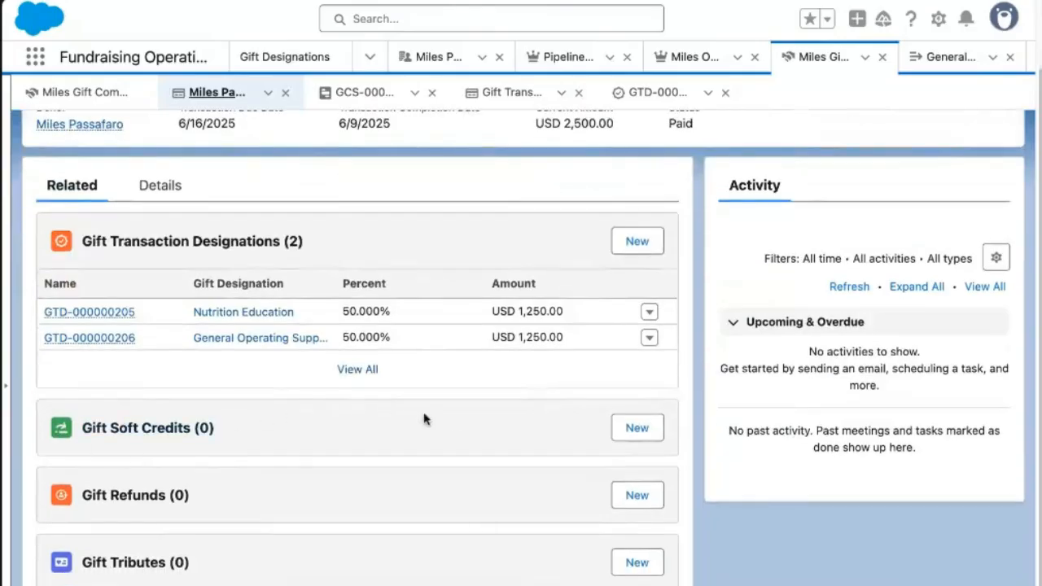
Save a soft credit for the chosen recipient, leaving Partial Percent and Partial Amount blank.
click(636, 429)
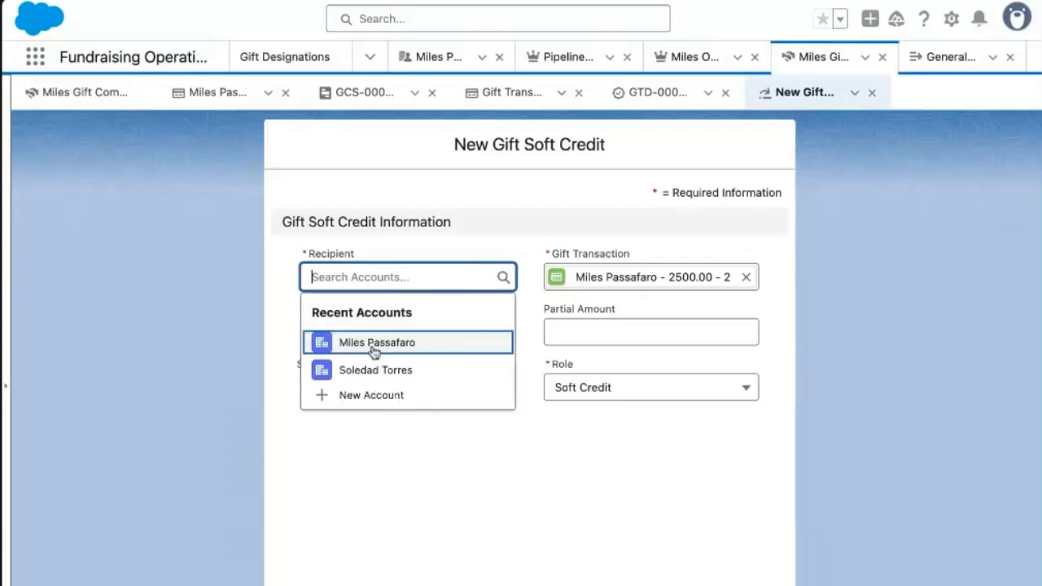
click(363, 369)
click(399, 330)
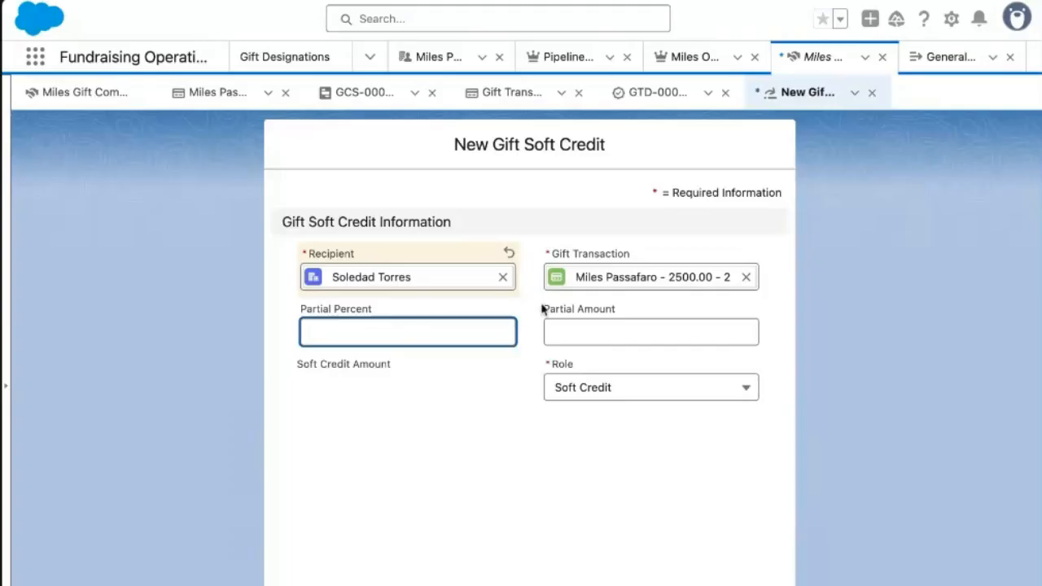
click(576, 326)
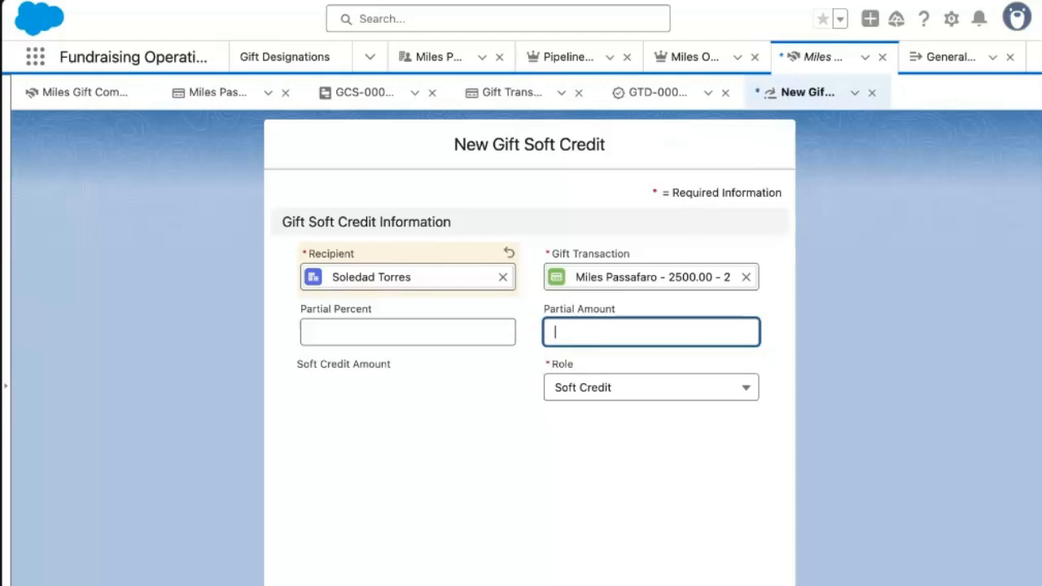
click(648, 572)
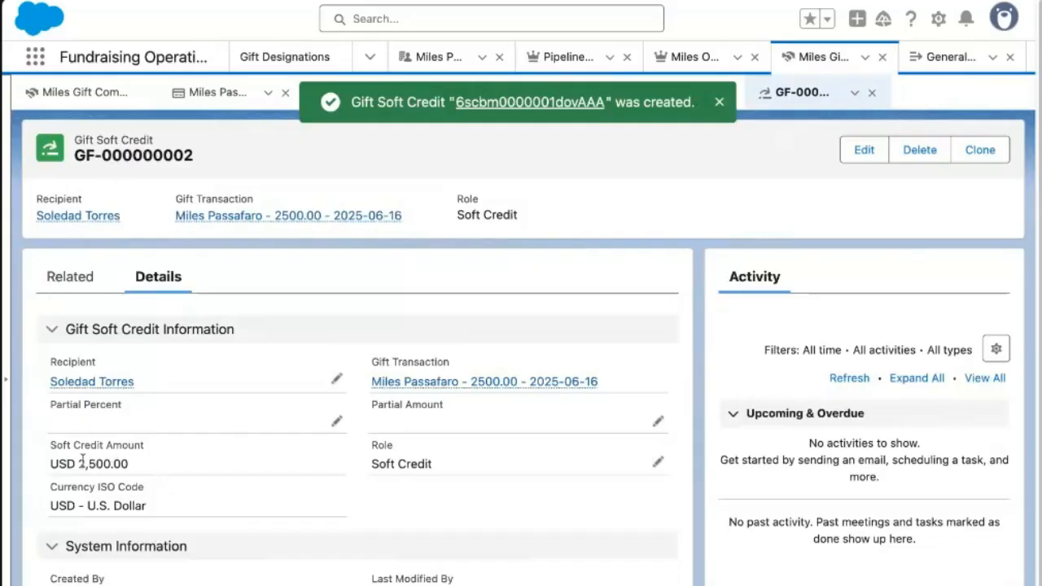
drag(81, 461, 134, 465)
Check the recipient's account page, then return to the gift transaction's related lists.
click(111, 216)
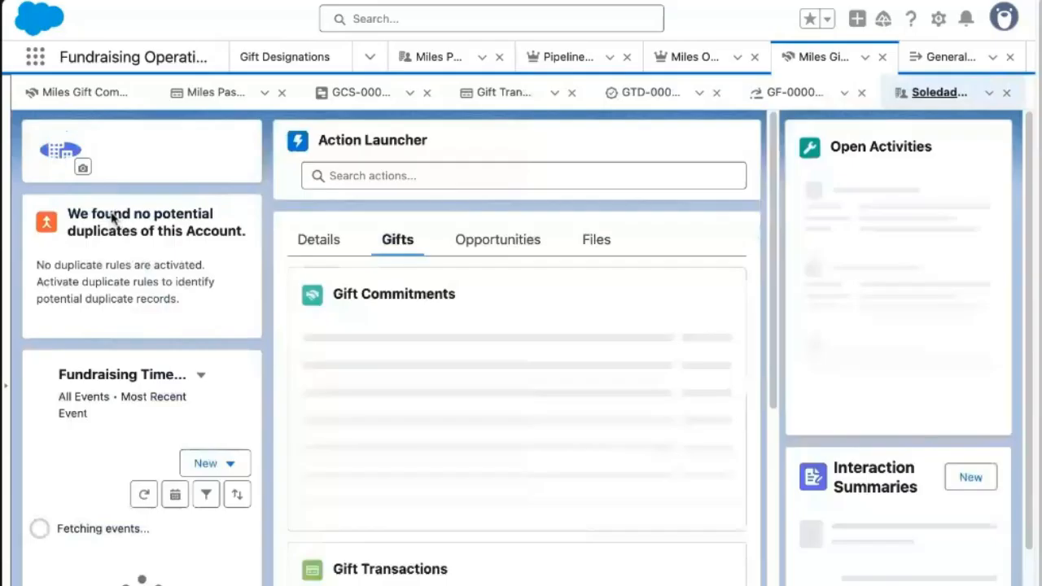
scroll(529, 392, down, 3)
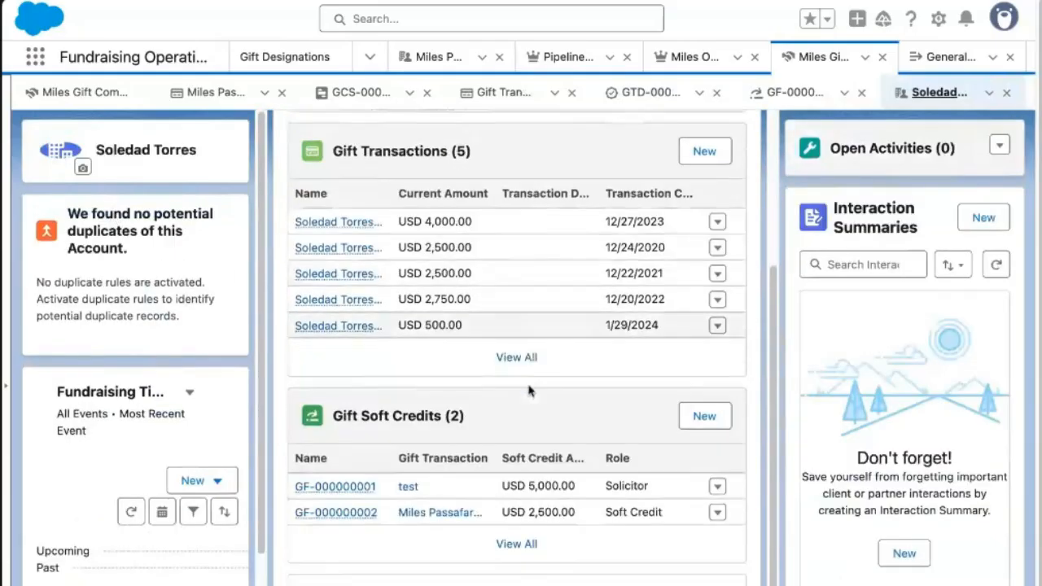
scroll(529, 392, up, 1)
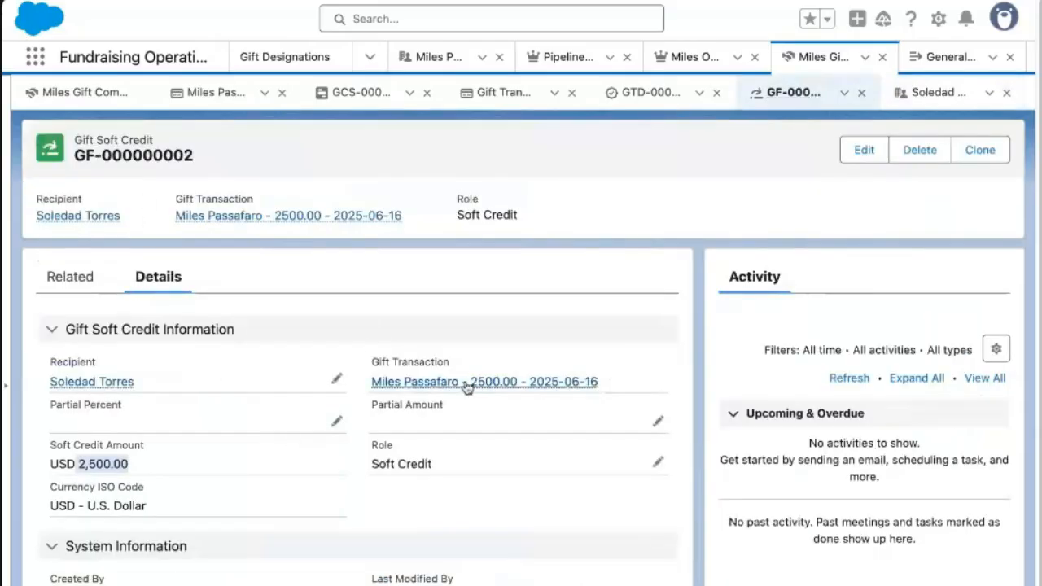
click(467, 384)
scroll(516, 342, down, 3)
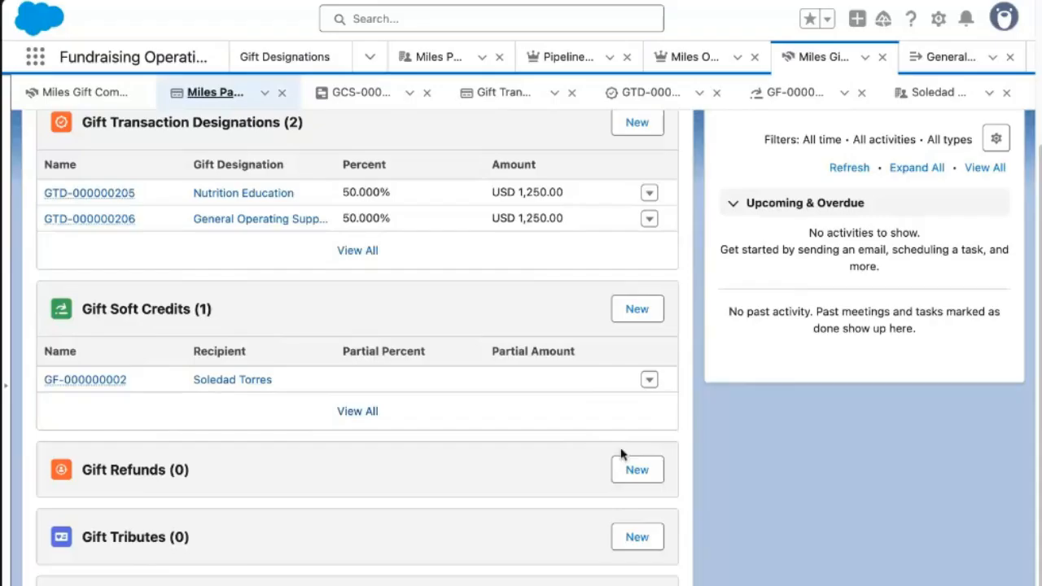
Enter a USD 750 gift refund with status Completed and reason Donor Request, and save.
click(632, 472)
click(573, 272)
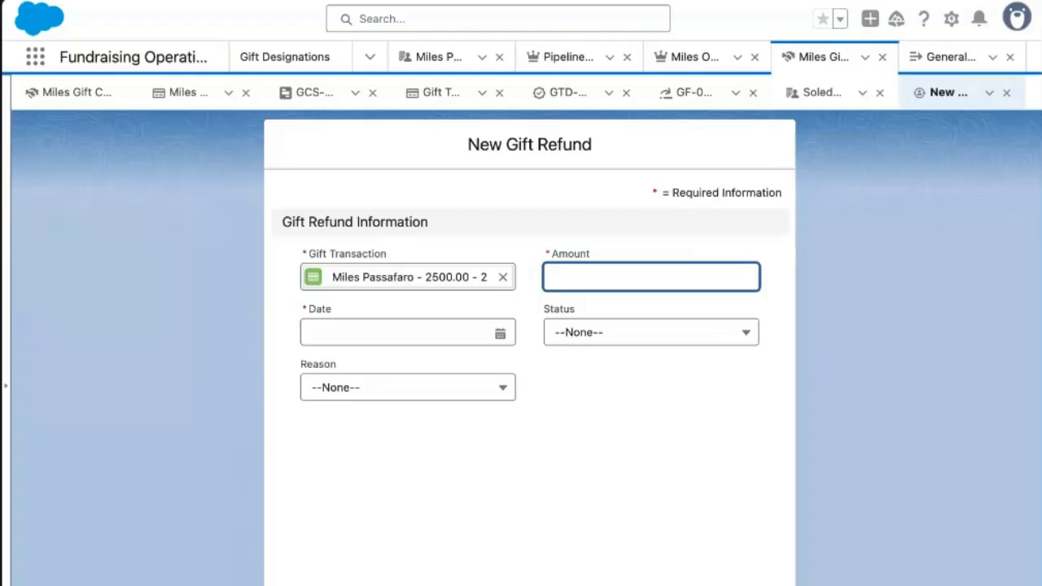
text(7)
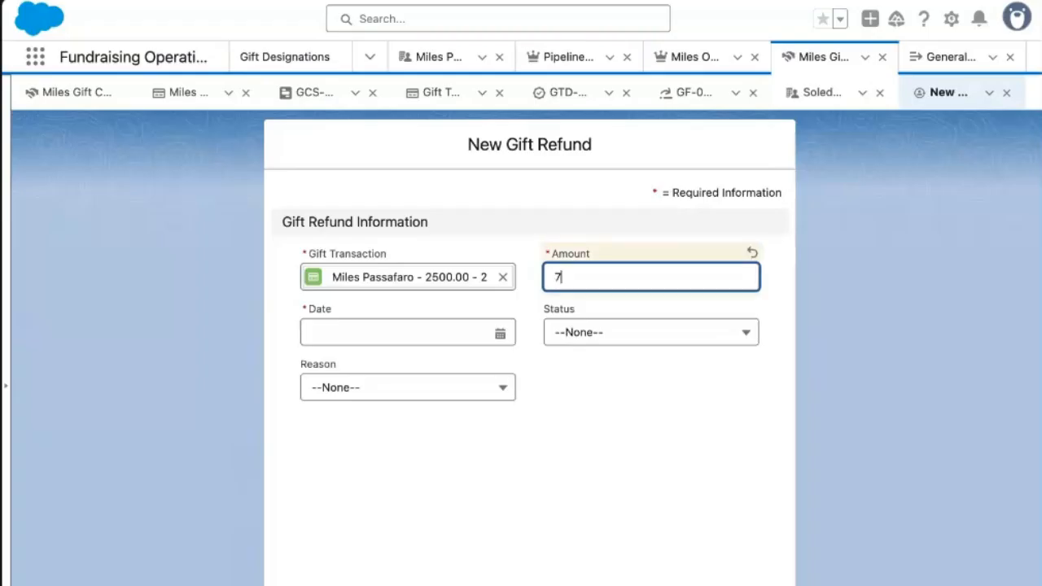
click(372, 330)
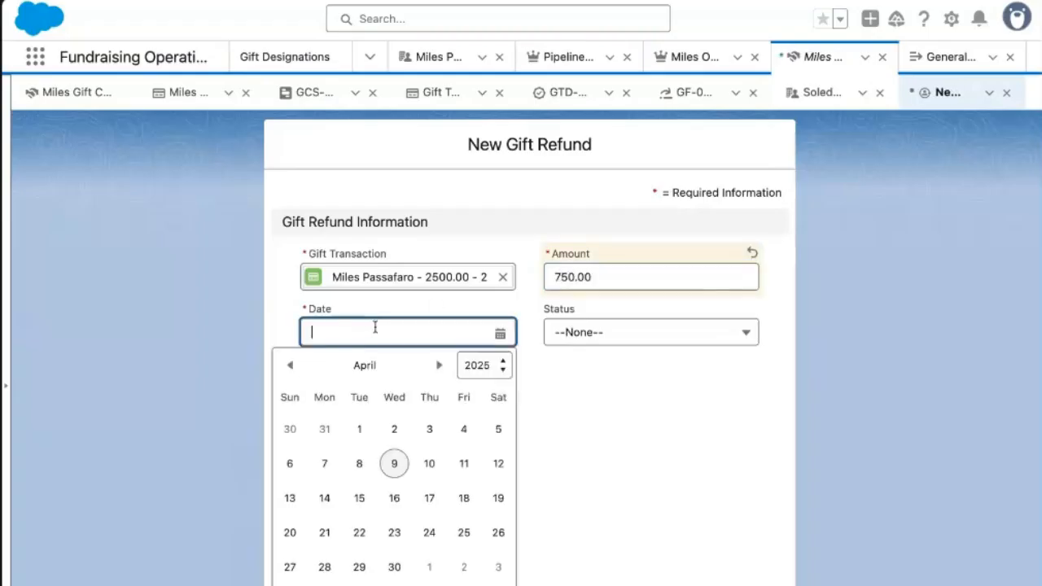
click(398, 470)
click(644, 335)
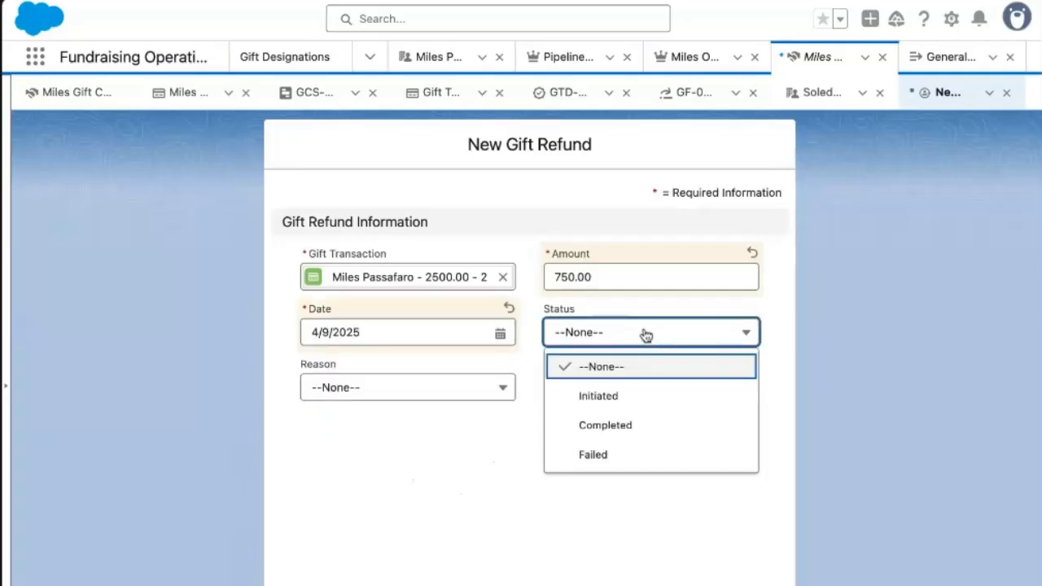
click(626, 423)
click(388, 398)
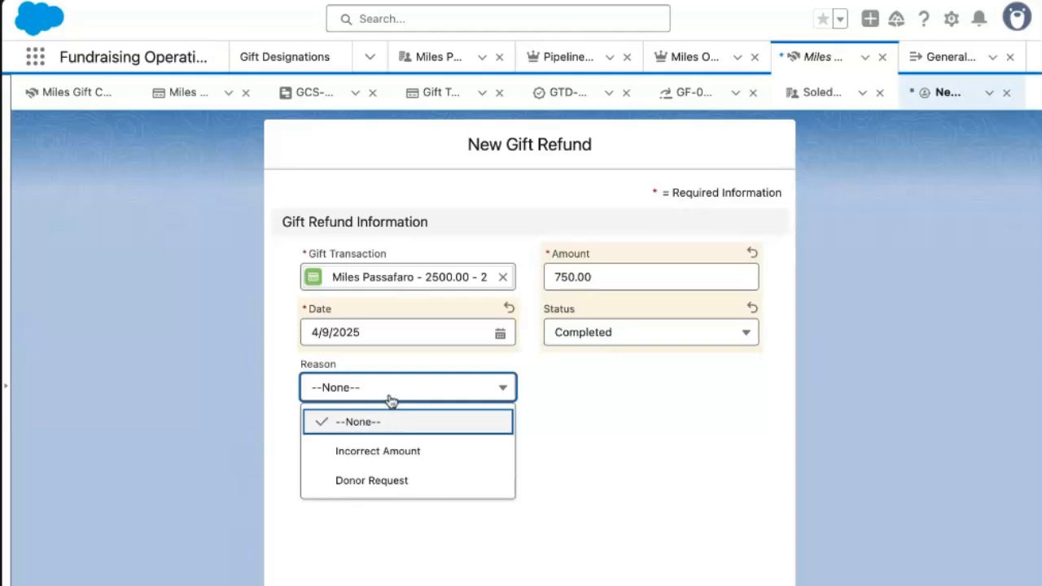
click(400, 489)
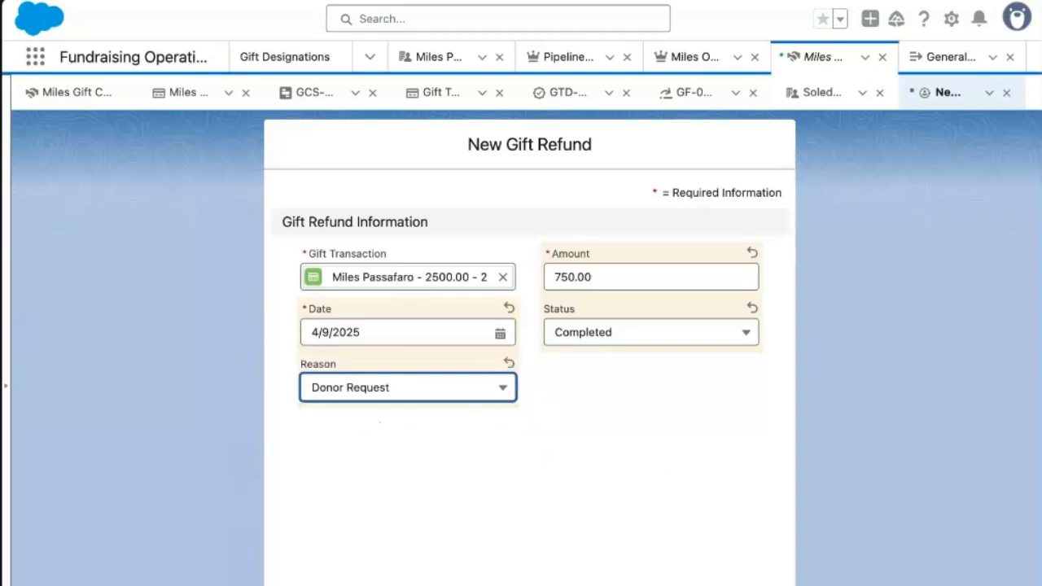
click(623, 585)
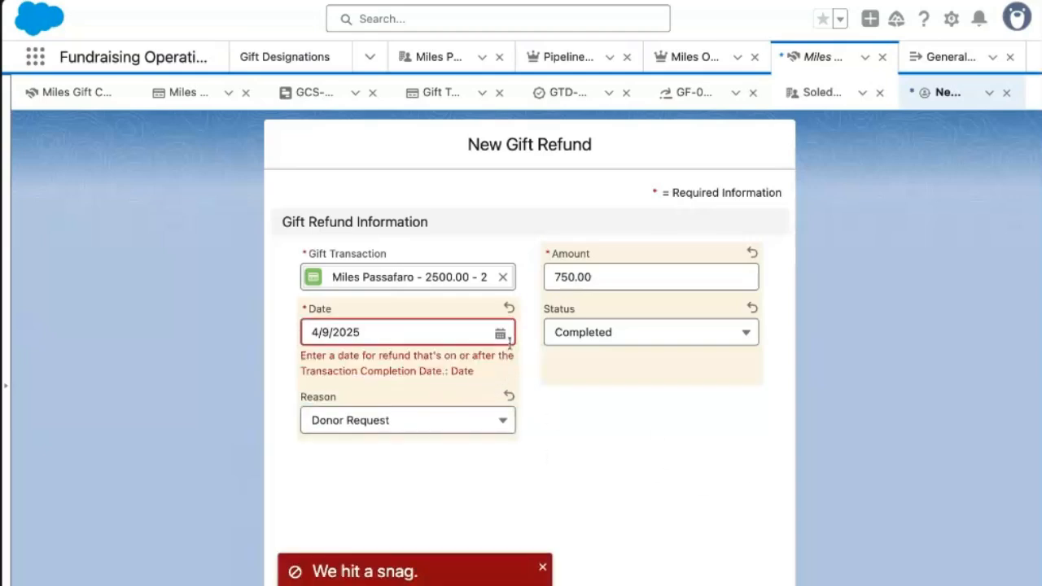
Correct the refund date to 6/27/2025 and save the refund again.
click(500, 333)
click(439, 366)
click(439, 366)
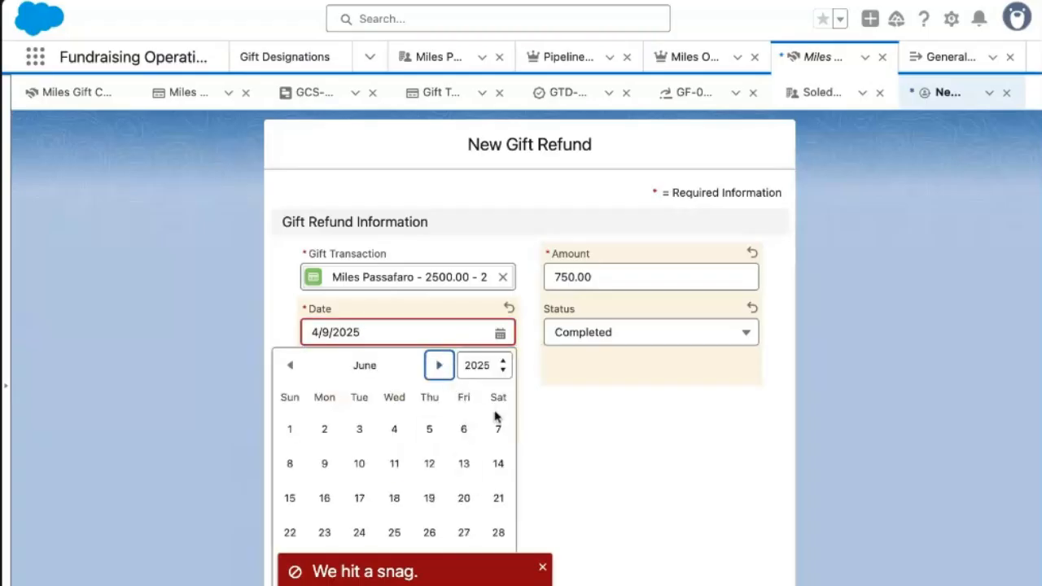
click(459, 539)
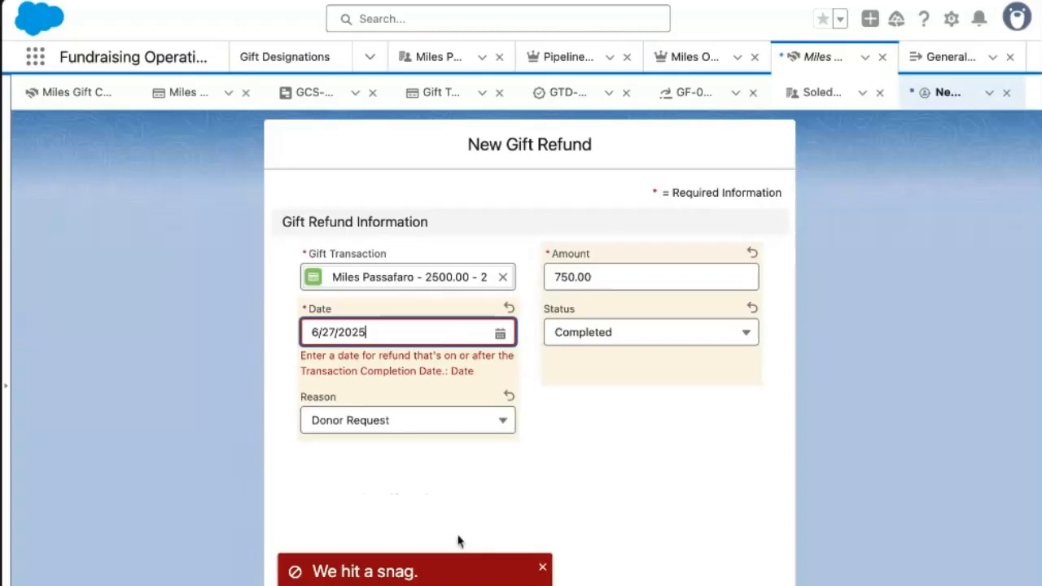
click(597, 583)
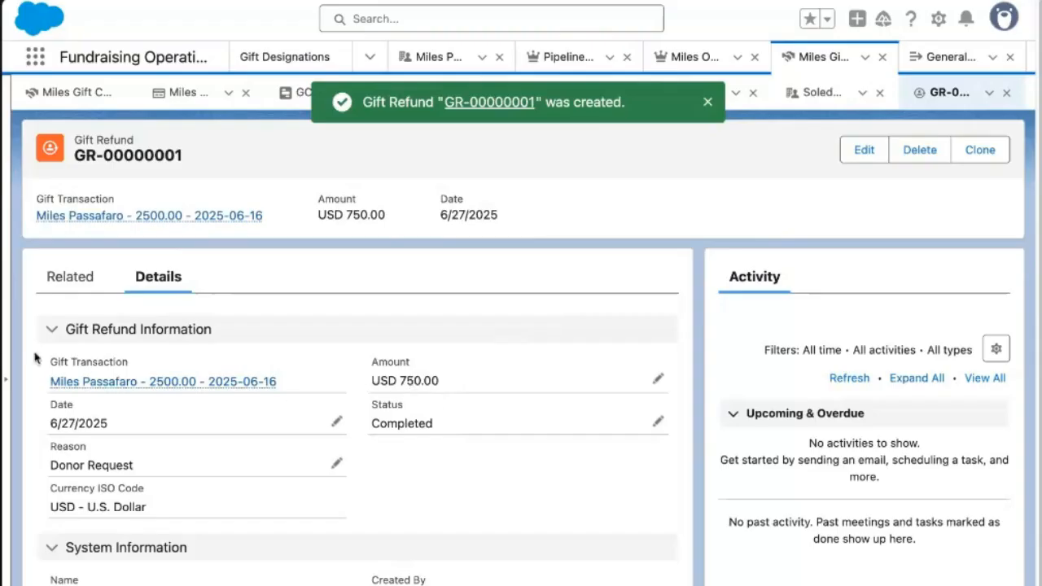
Open the gift transaction from the refund and check Refunded USD 750.00 and Current USD 1,750.00.
click(135, 383)
click(150, 227)
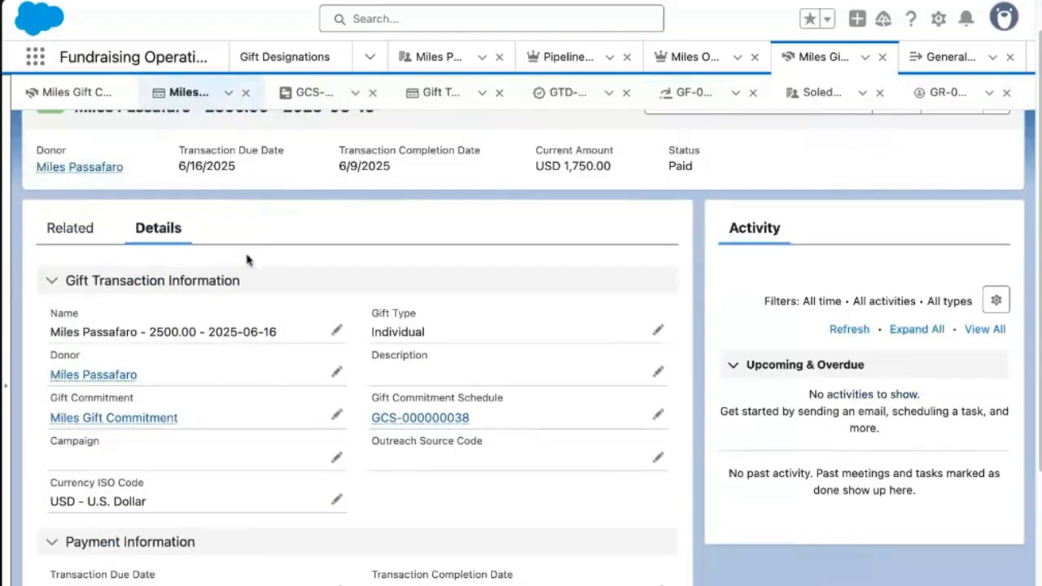
scroll(483, 458, down, 5)
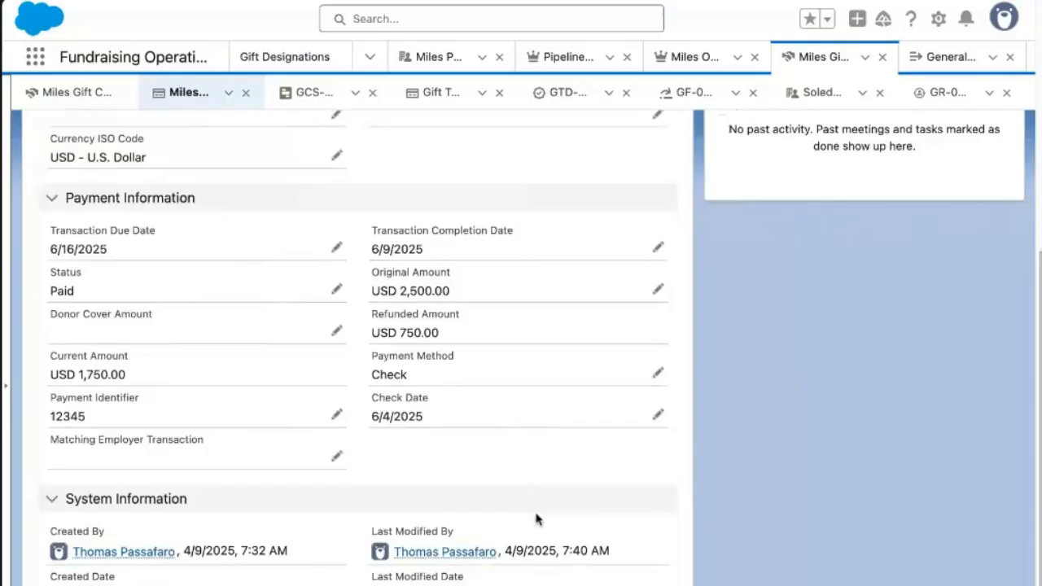
scroll(538, 519, up, 5)
click(102, 278)
scroll(230, 324, down, 5)
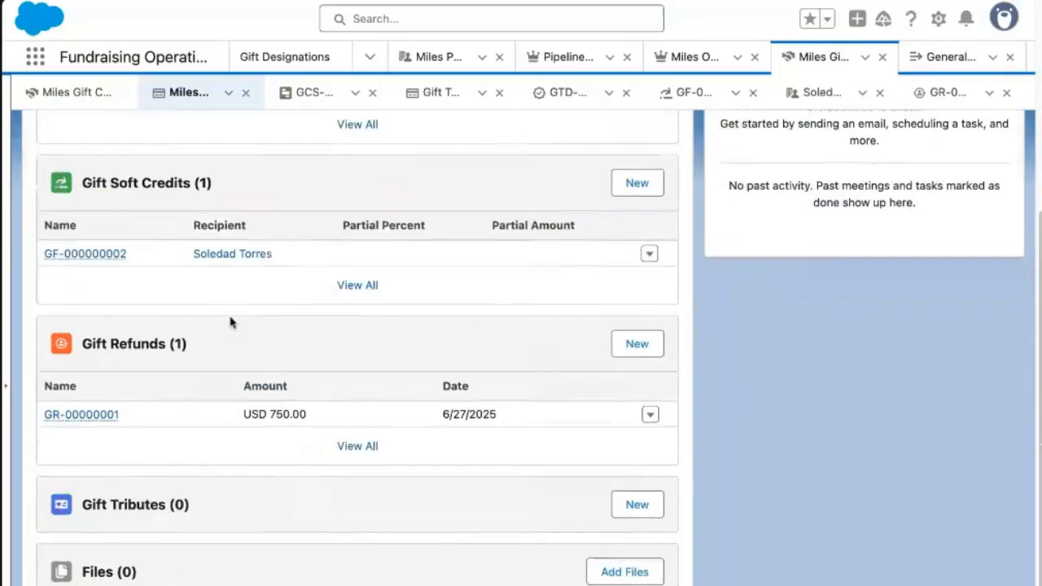
scroll(338, 309, up, 5)
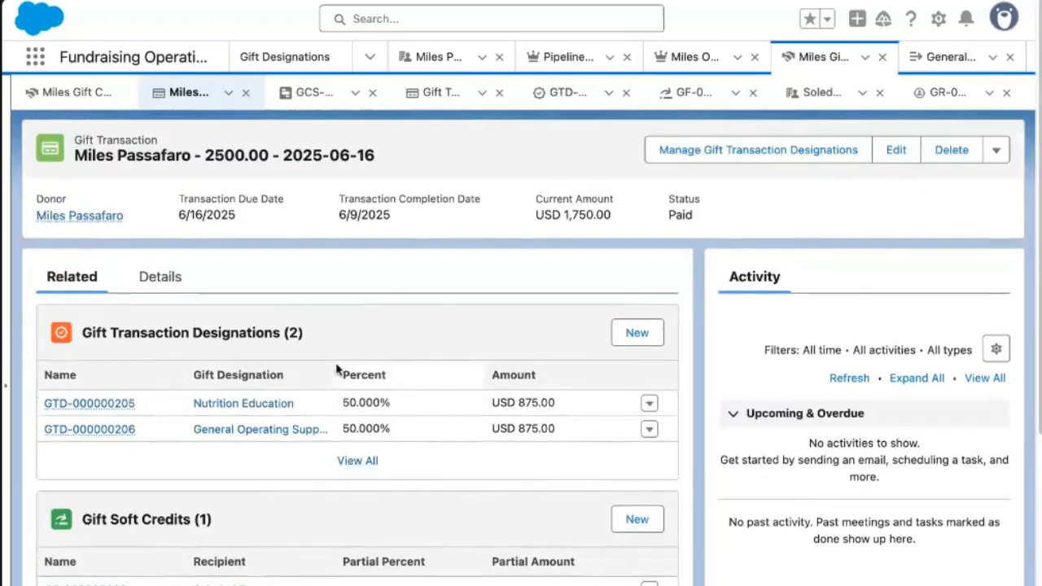
Review the Original, Refunded (USD 750.00) and Current (USD 1,750.00) amounts in the details.
click(151, 283)
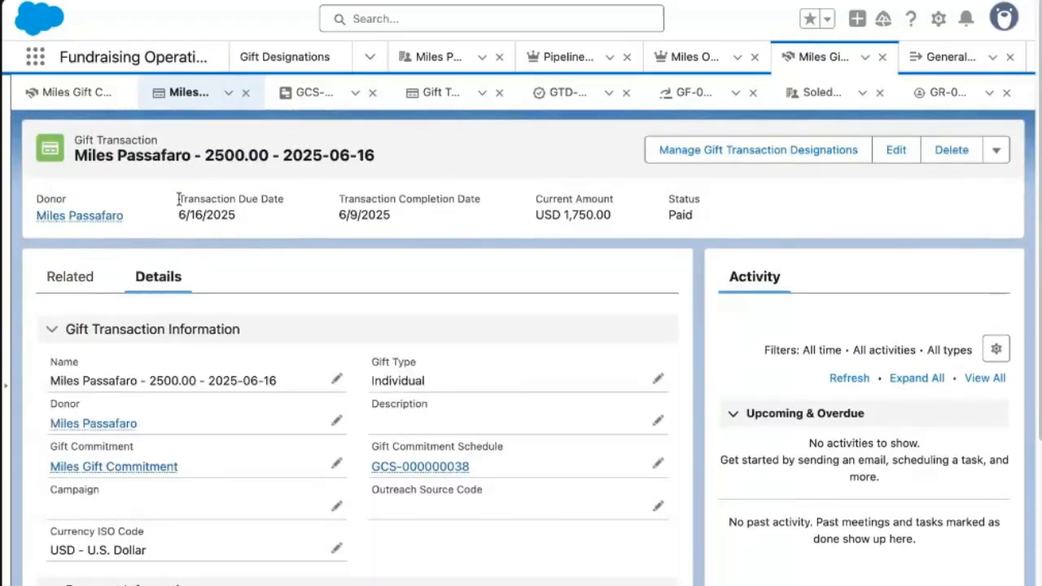
scroll(444, 350, down, 4)
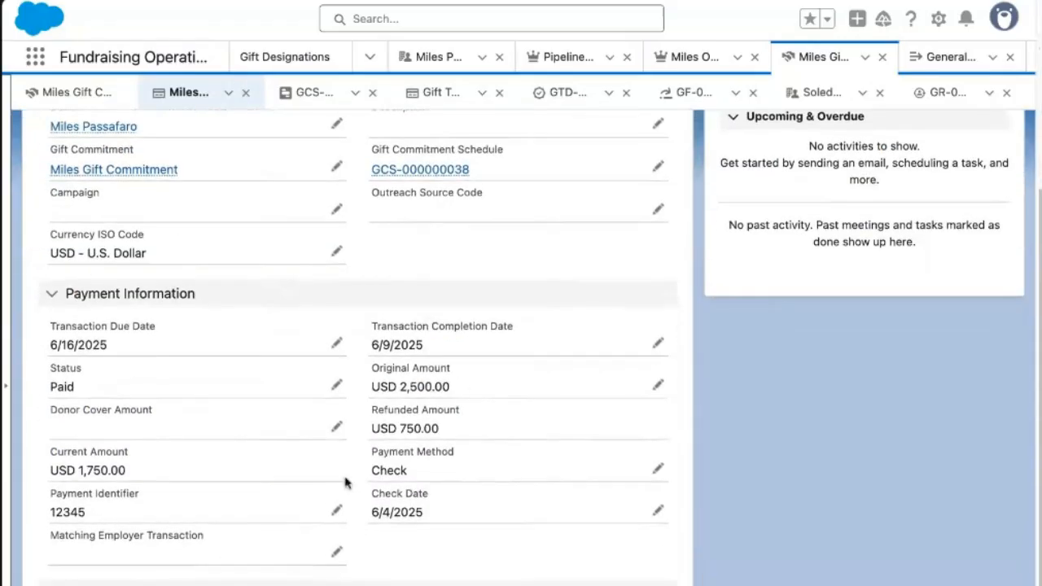
drag(369, 374, 479, 379)
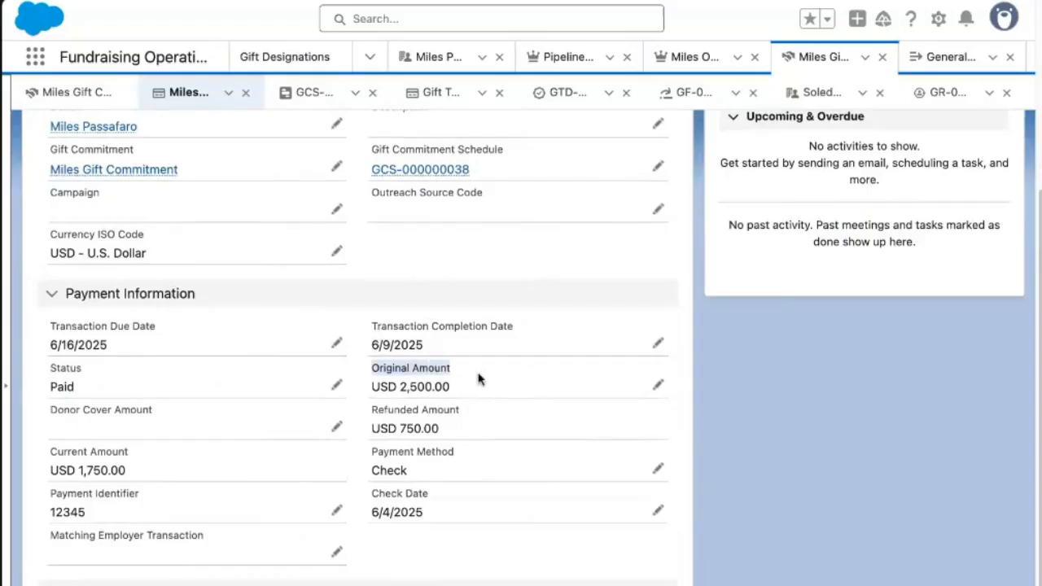
drag(368, 426, 453, 425)
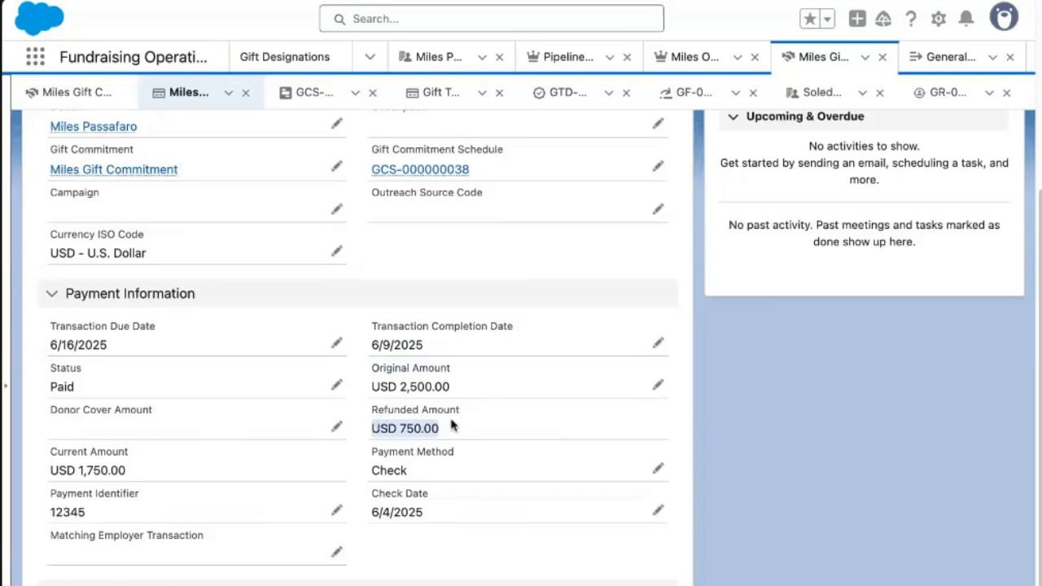
drag(46, 469, 169, 483)
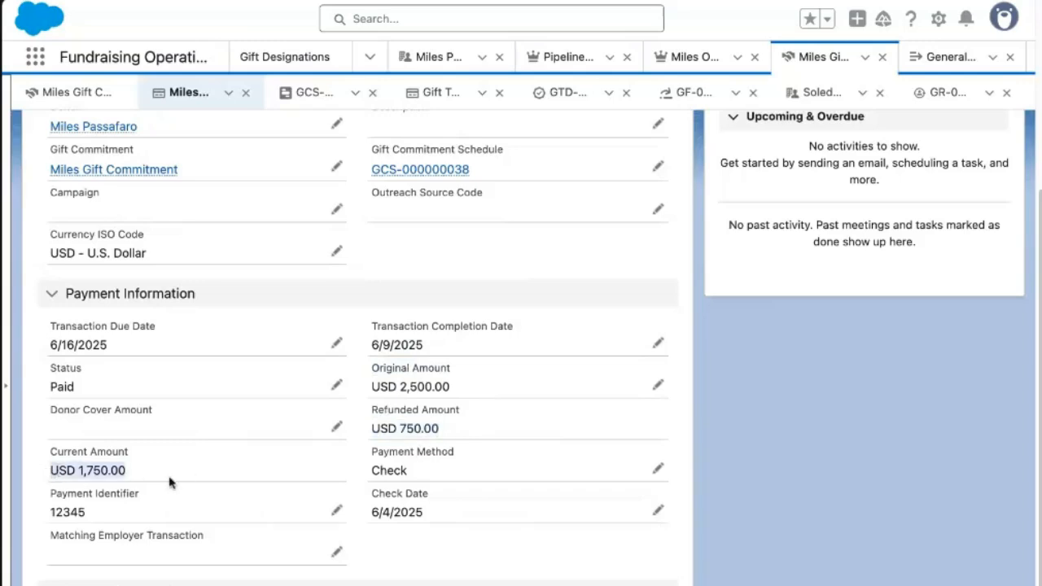
click(175, 484)
Review the transaction title and payment details, then show the related soft credit and refund lists.
scroll(183, 476, up, 5)
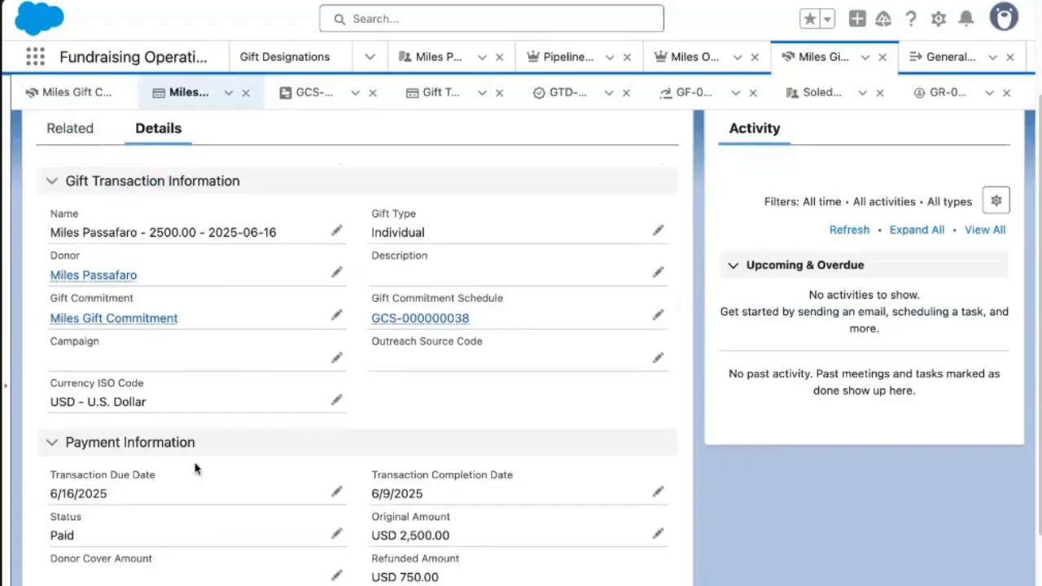
drag(379, 155, 192, 154)
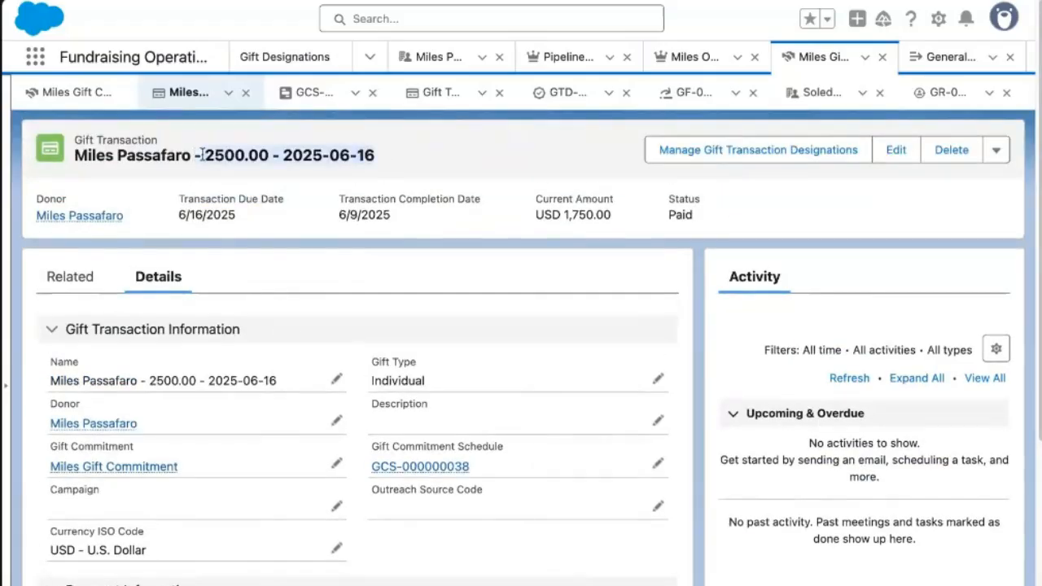
drag(75, 154, 74, 155)
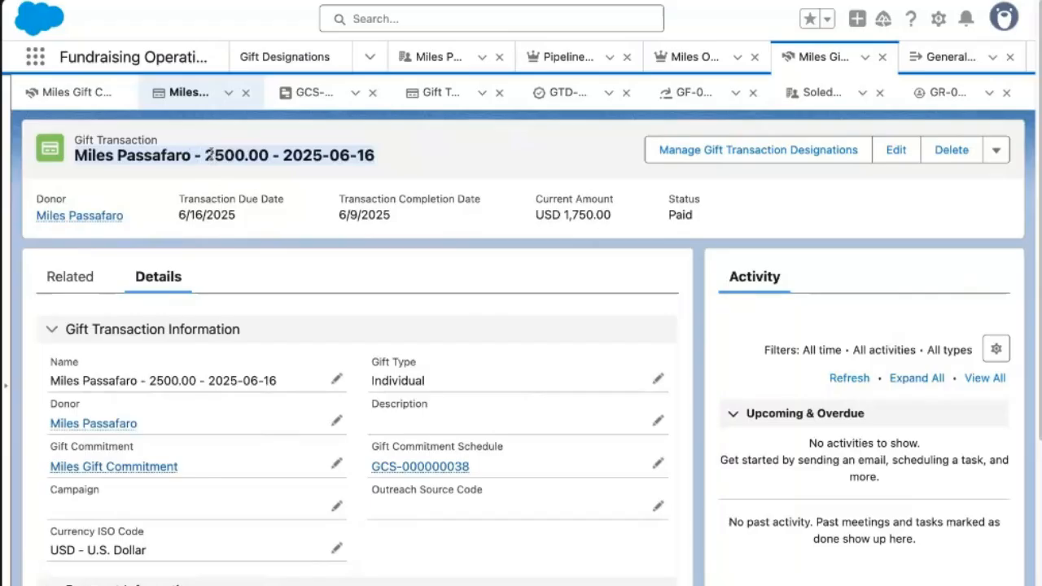
scroll(236, 204, down, 4)
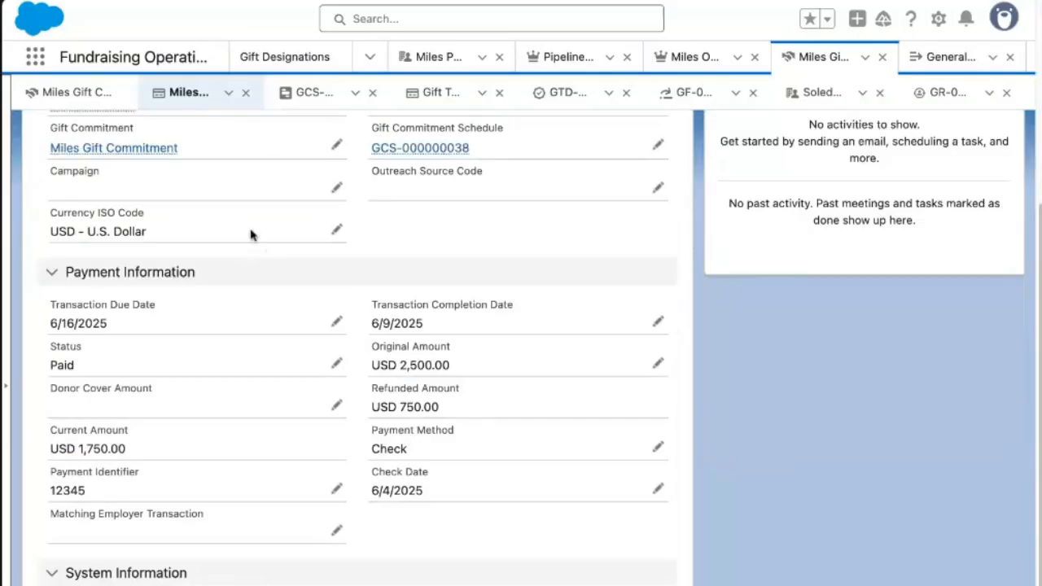
shift+click(22, 456)
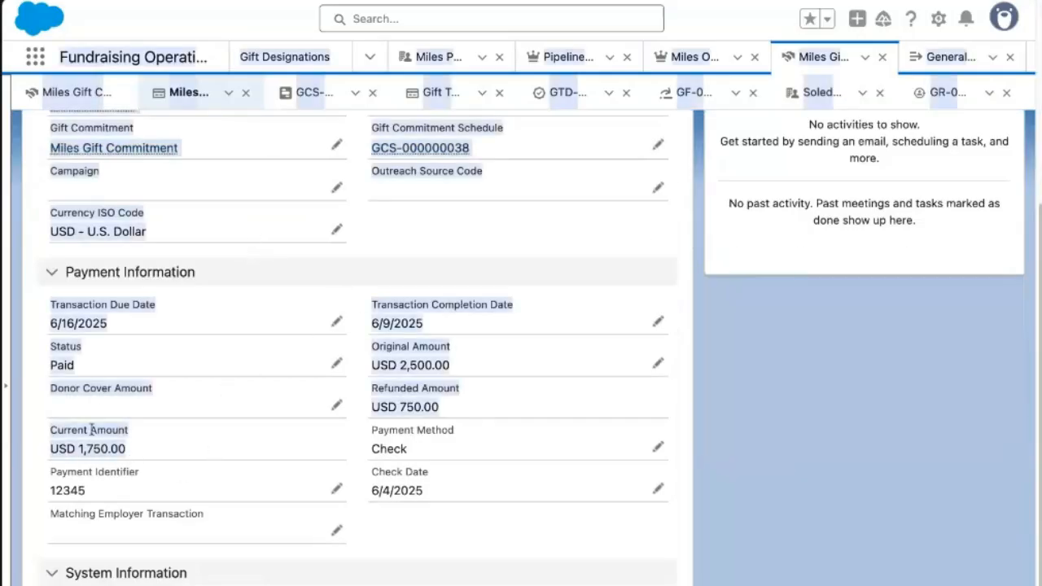
click(162, 446)
scroll(197, 348, up, 4)
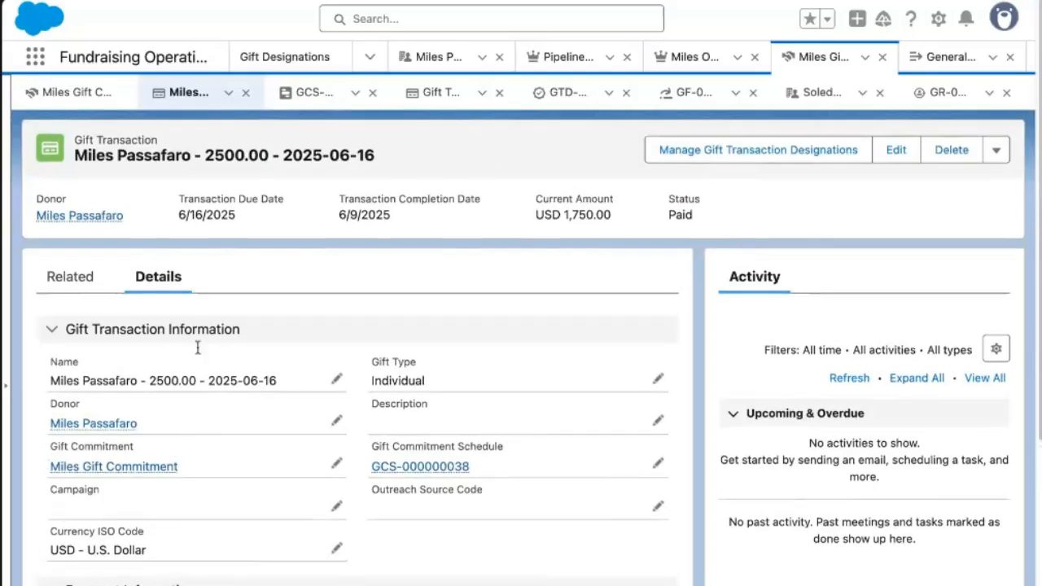
click(50, 273)
scroll(249, 255, down, 4)
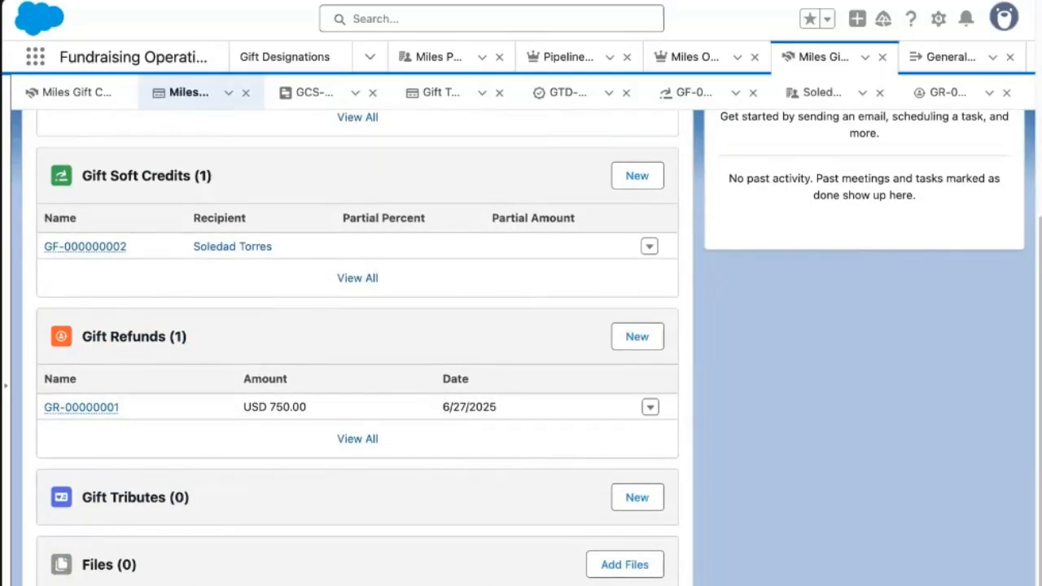
Start a new gift tribute of type Honor and enter the honoree's name.
click(633, 503)
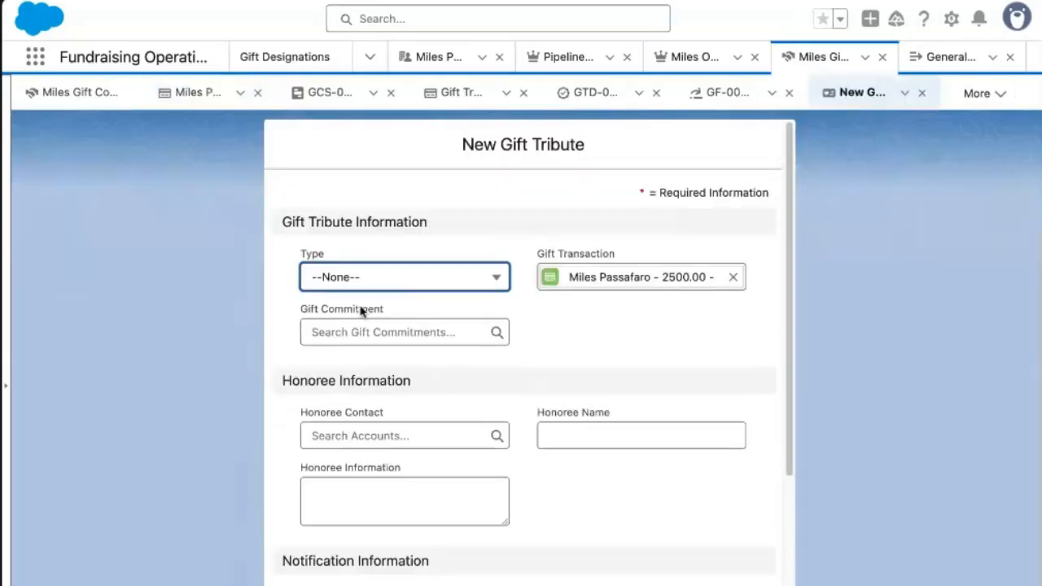
click(409, 283)
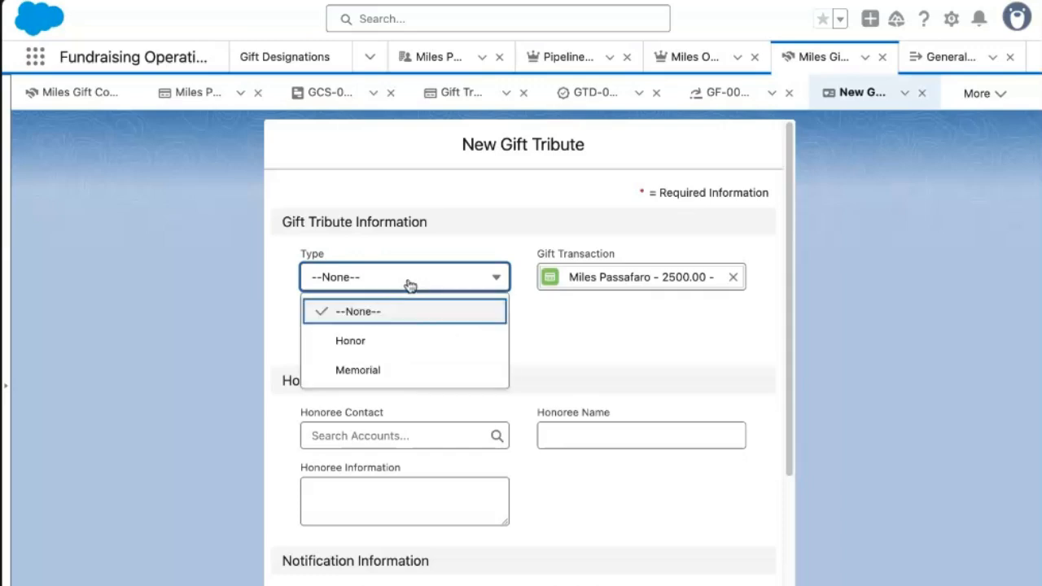
click(623, 341)
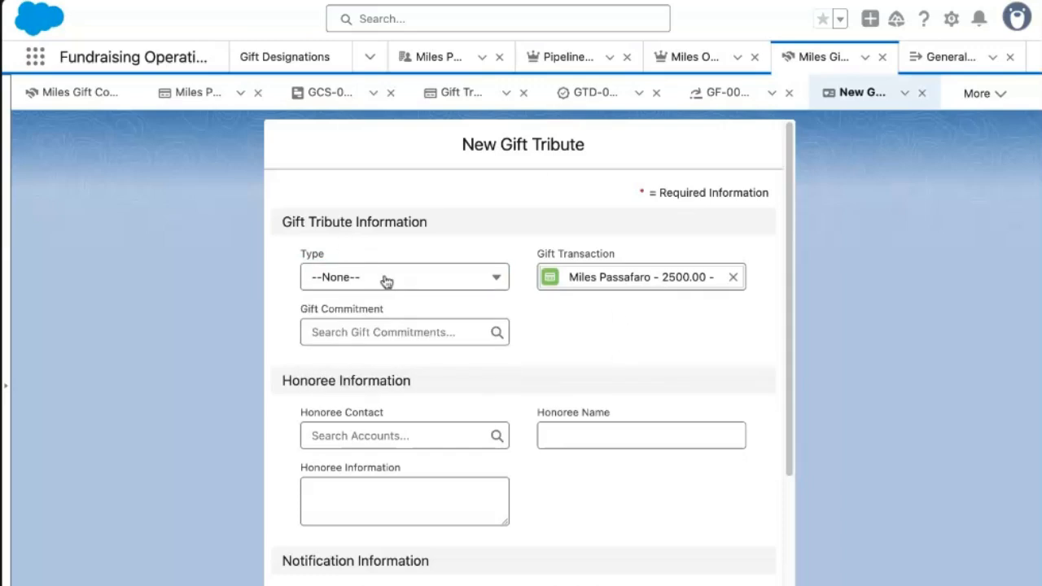
click(399, 436)
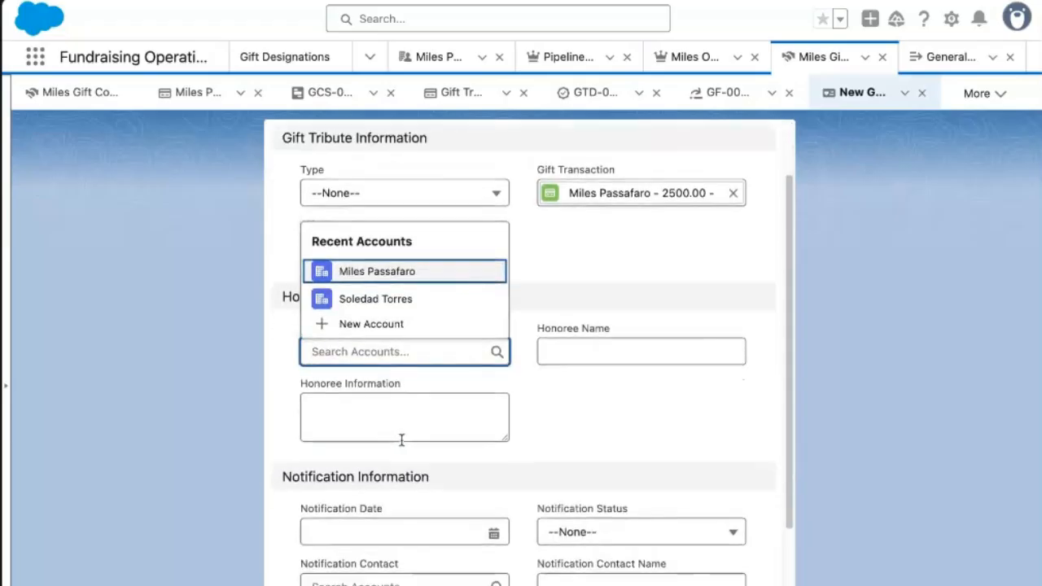
click(561, 350)
click(369, 194)
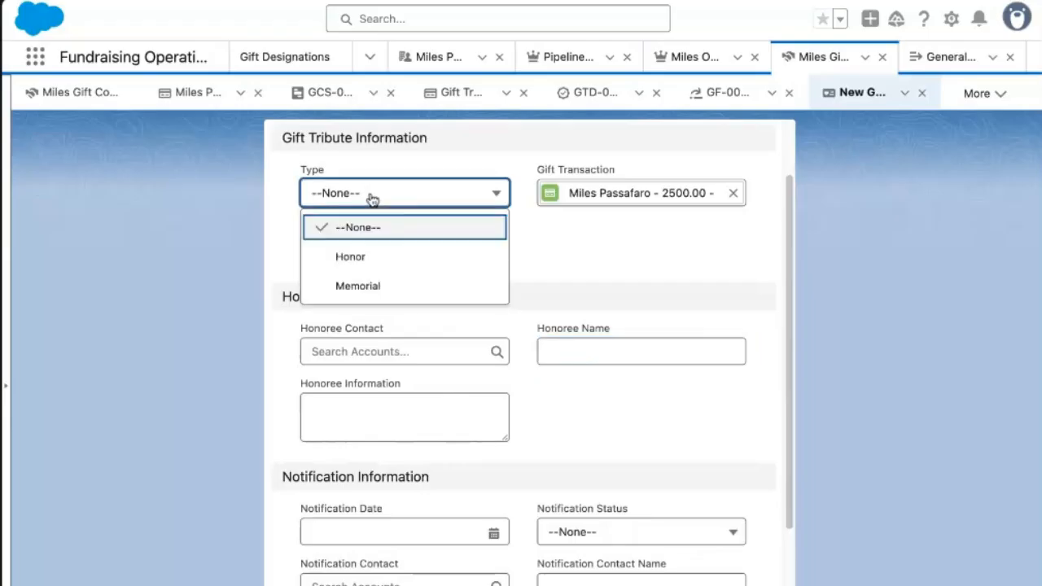
click(388, 258)
click(553, 348)
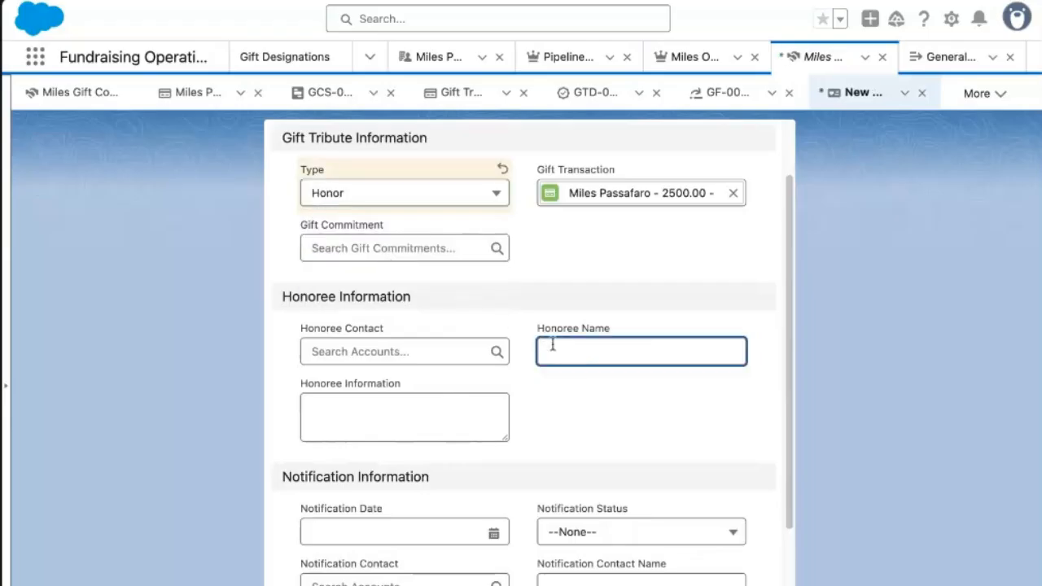
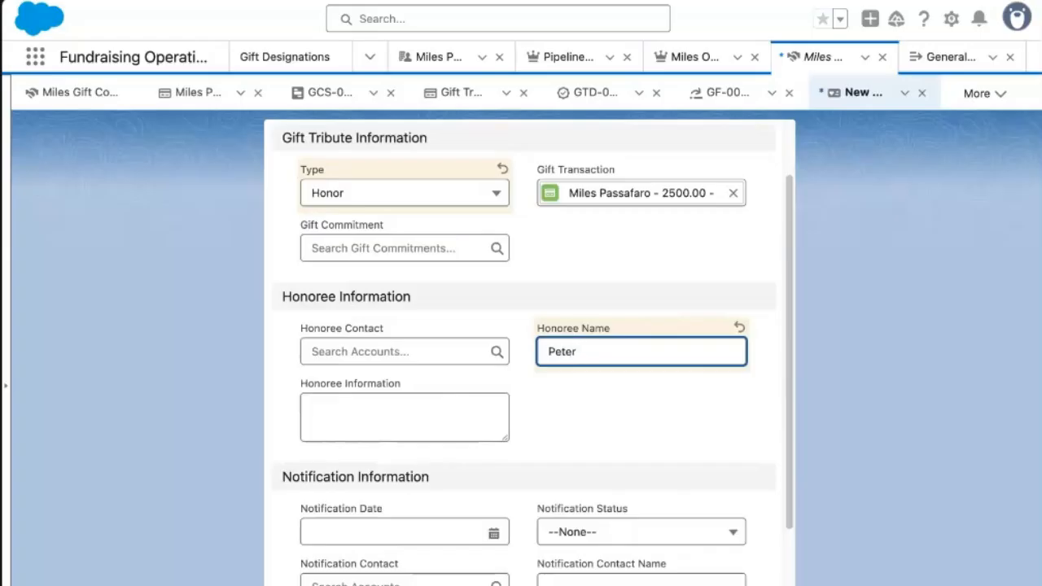
click(603, 421)
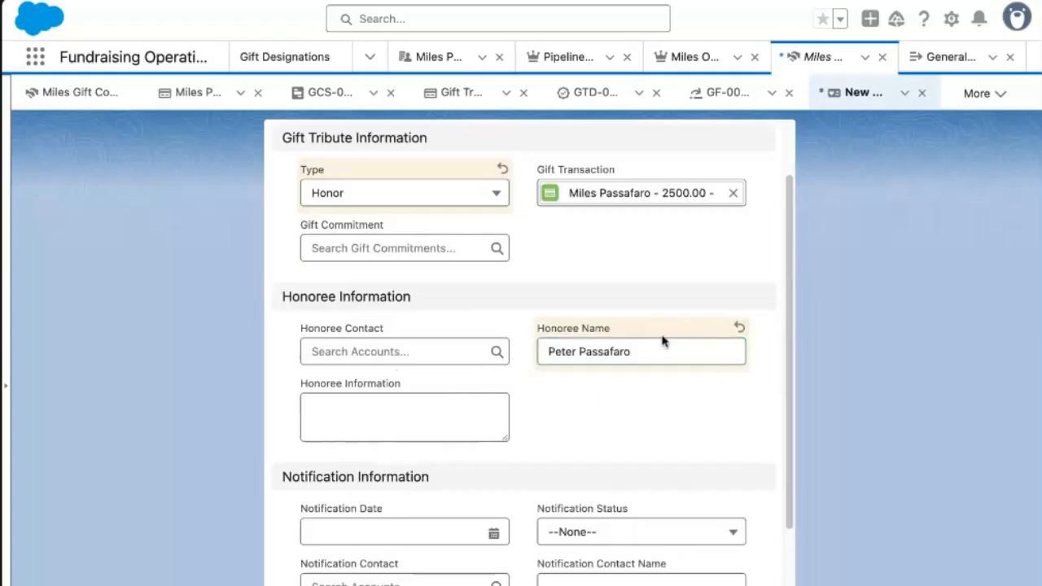
Enter '80th birthday celebration' as the honoree information.
scroll(574, 442, down, 2)
click(416, 305)
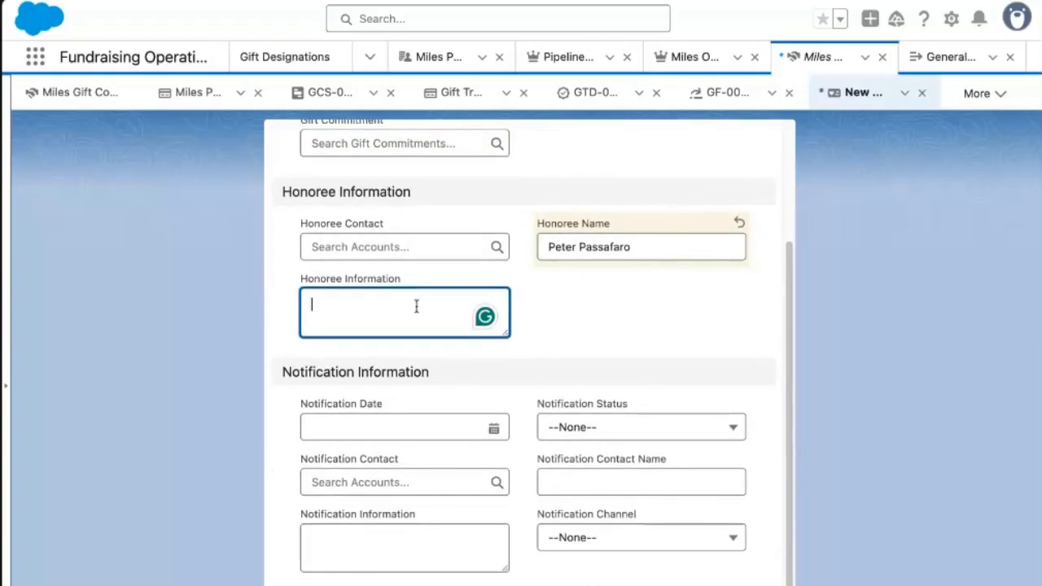
text(80th bi)
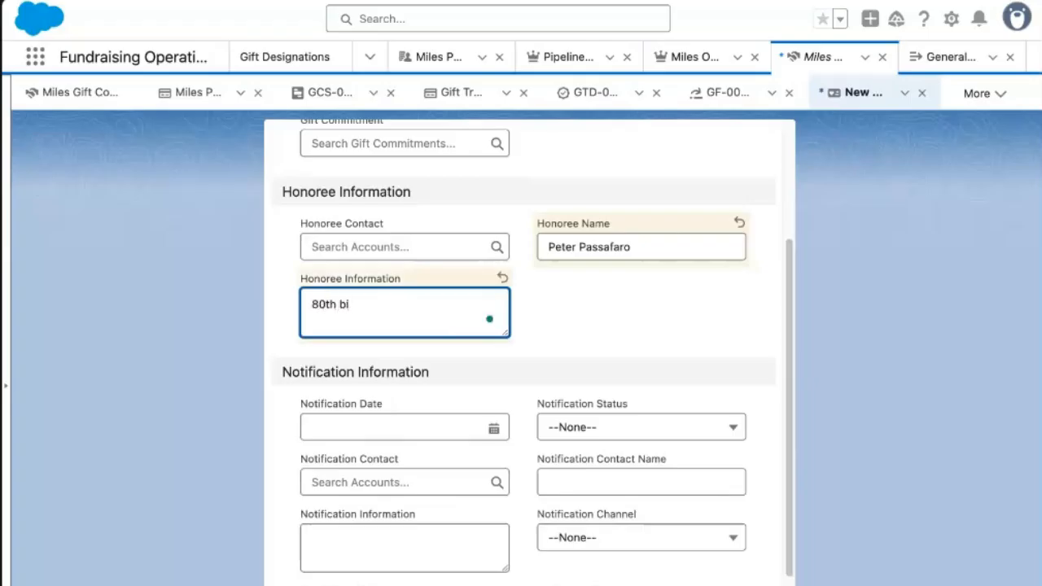
text(rthday celebratuon)
key(BackSpace)
key(BackSpace)
key(BackSpace)
key(BackSpace)
text(on)
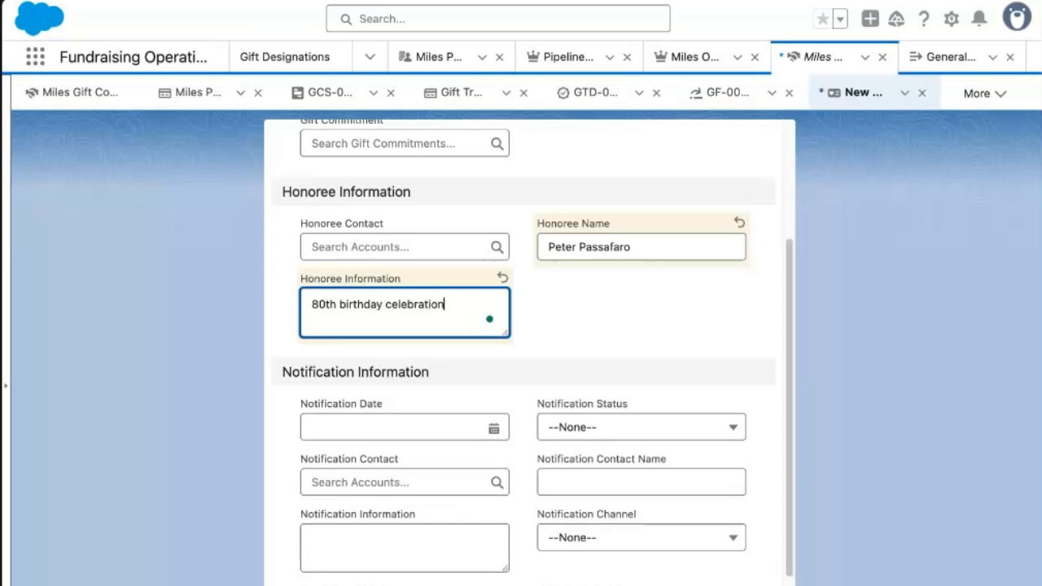
scroll(486, 369, down, 1)
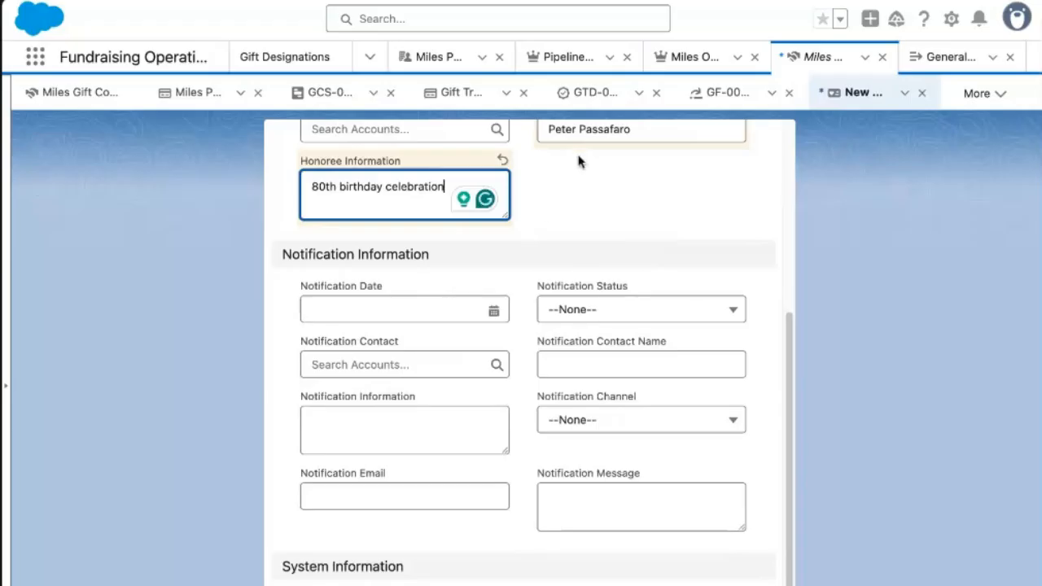
scroll(608, 270, up, 1)
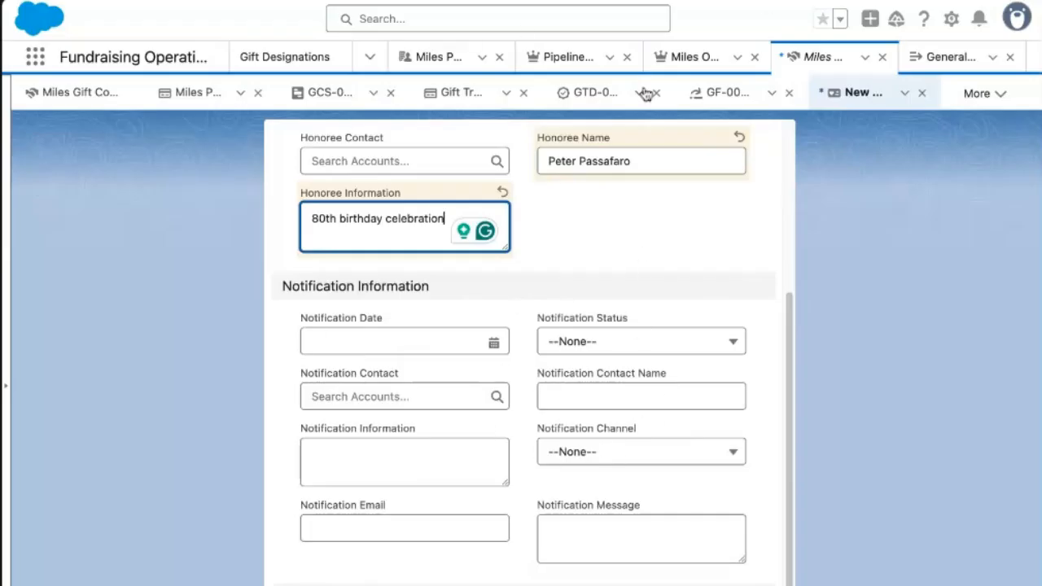
Set notification date 6/18/2025, status To Be Sent, donor as contact, channel Email, then save.
click(415, 339)
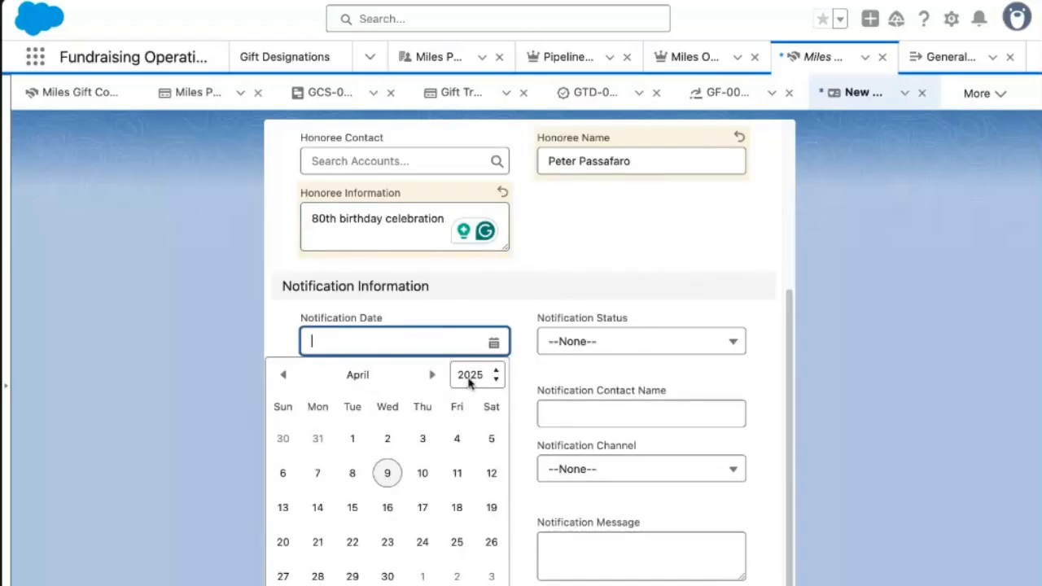
click(432, 375)
click(432, 377)
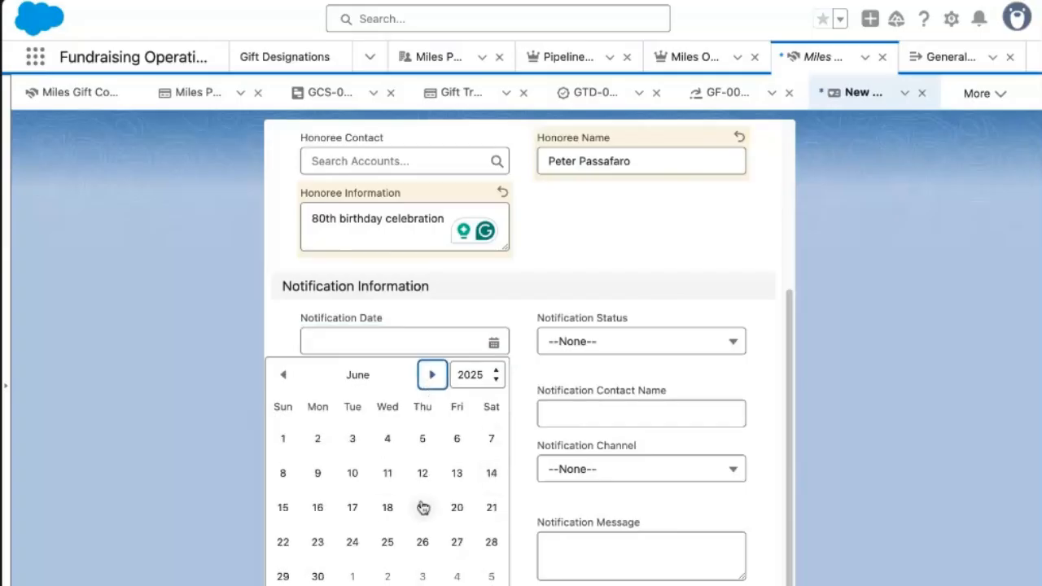
click(388, 512)
click(651, 361)
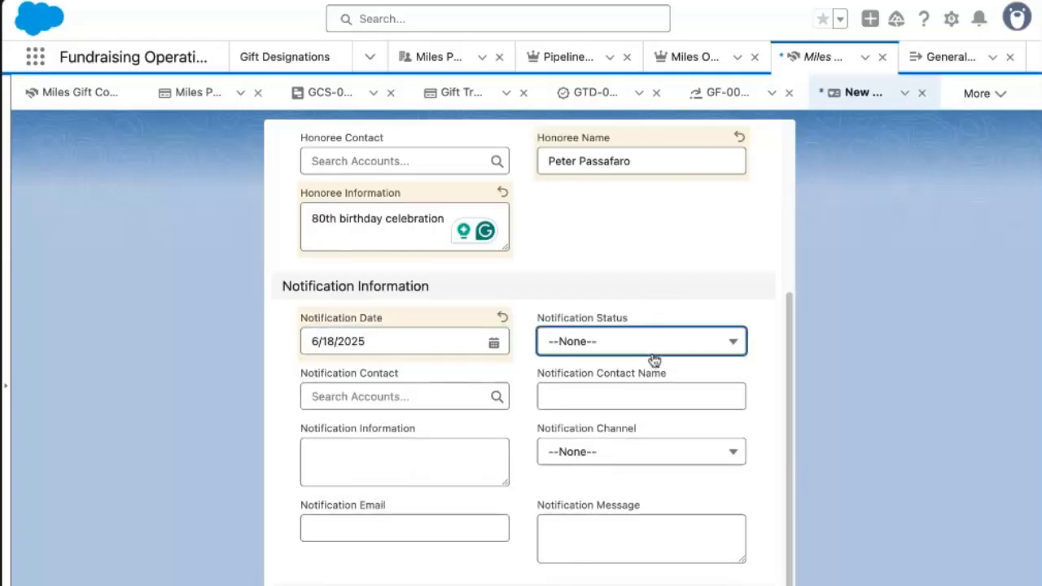
click(619, 401)
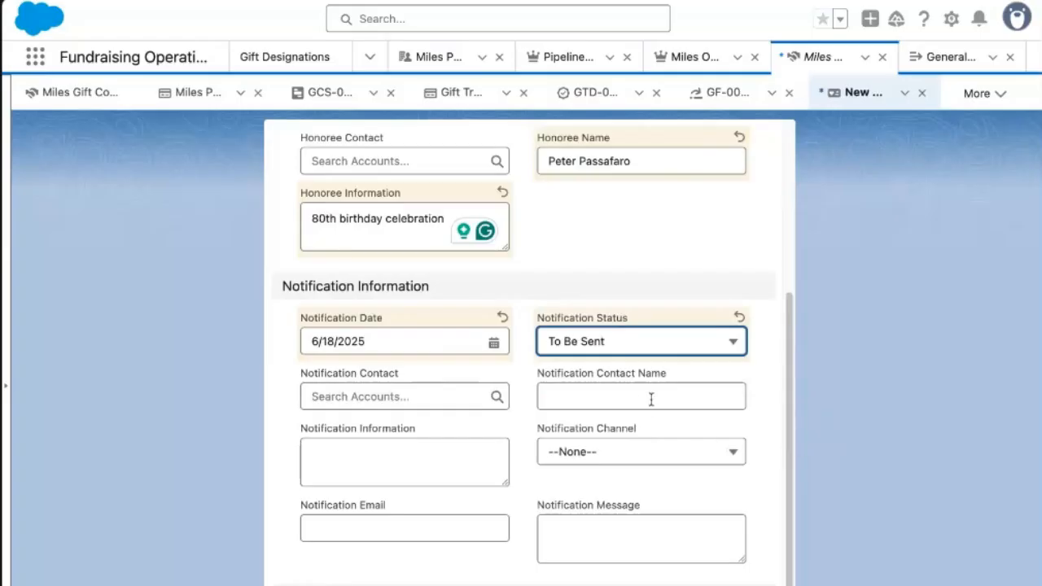
click(435, 395)
click(407, 463)
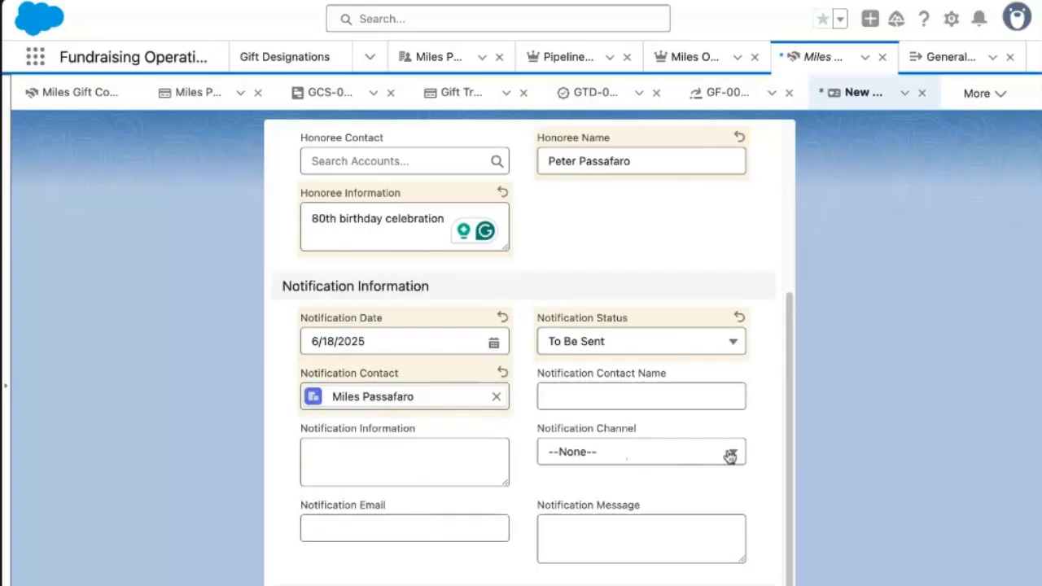
click(631, 452)
click(628, 424)
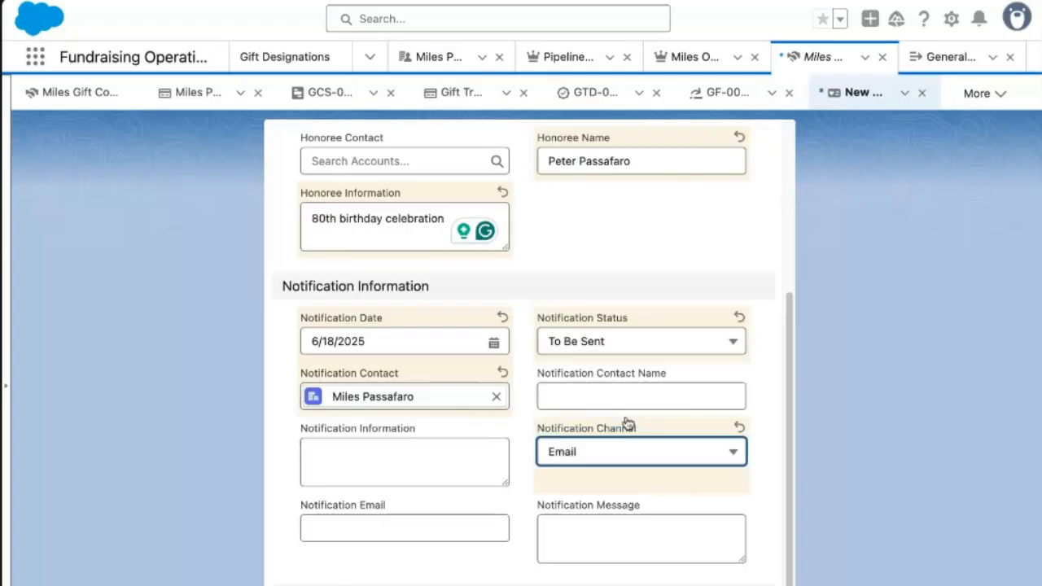
click(617, 585)
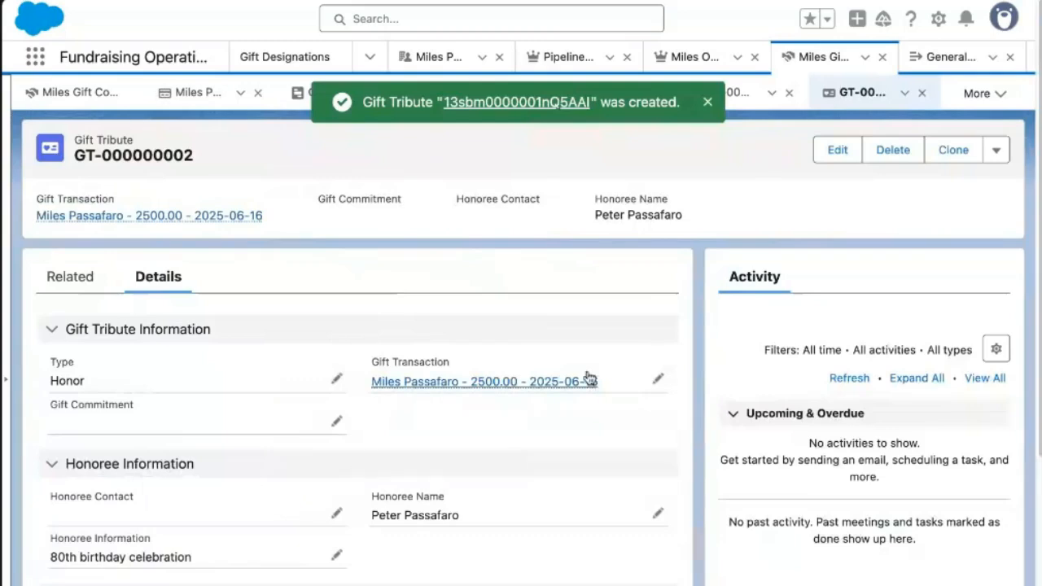
Return to the gift transaction and scan its related lists for the Honor tribute GT-000000002.
click(219, 217)
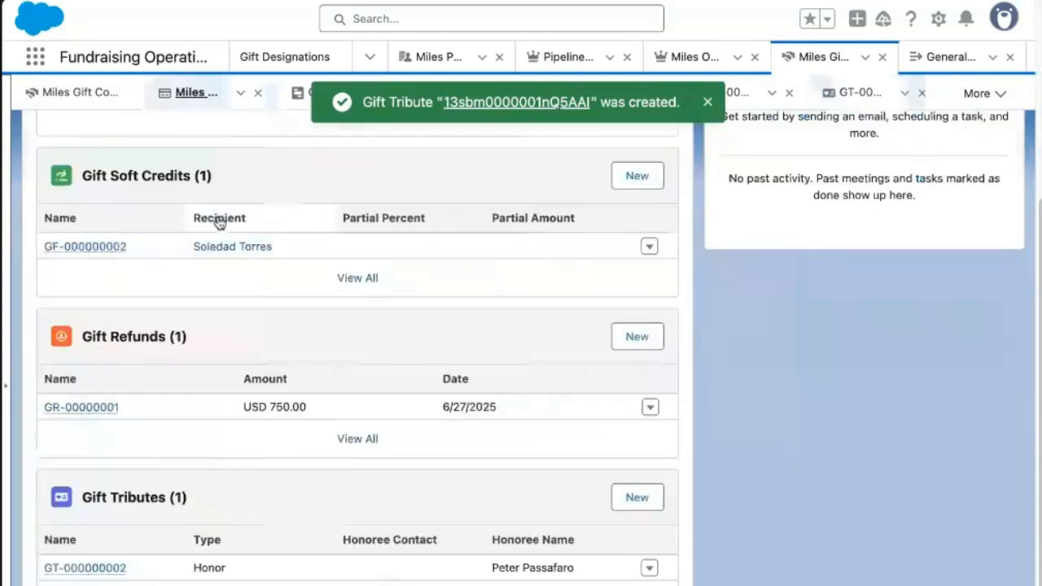
scroll(329, 510, down, 2)
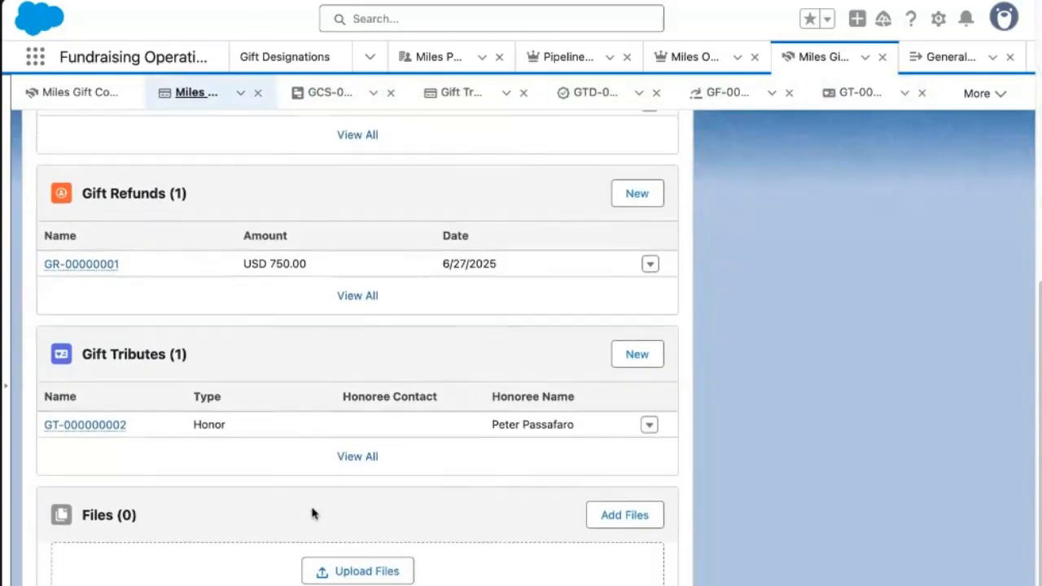
scroll(312, 513, up, 6)
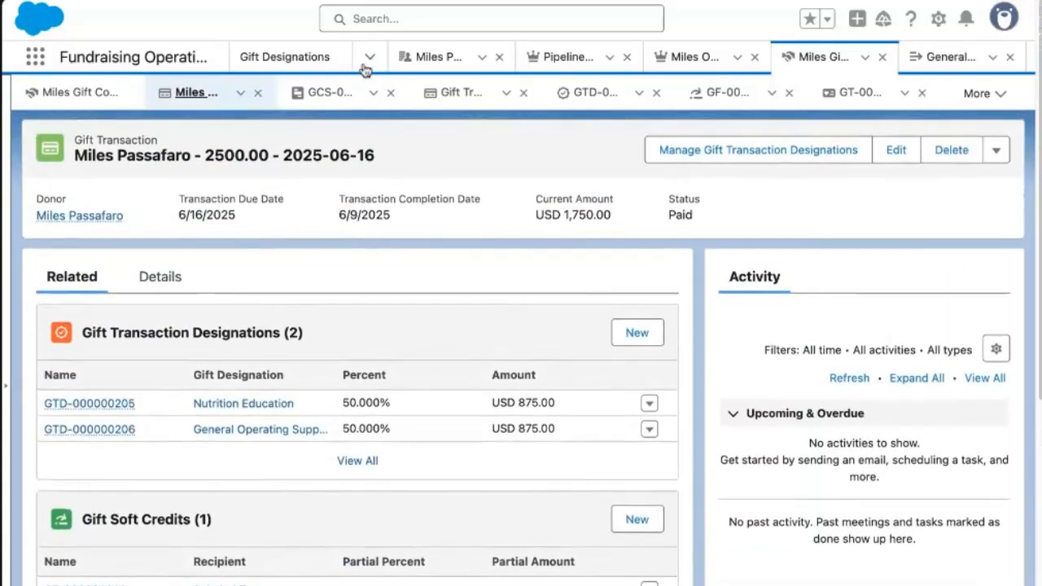
click(370, 59)
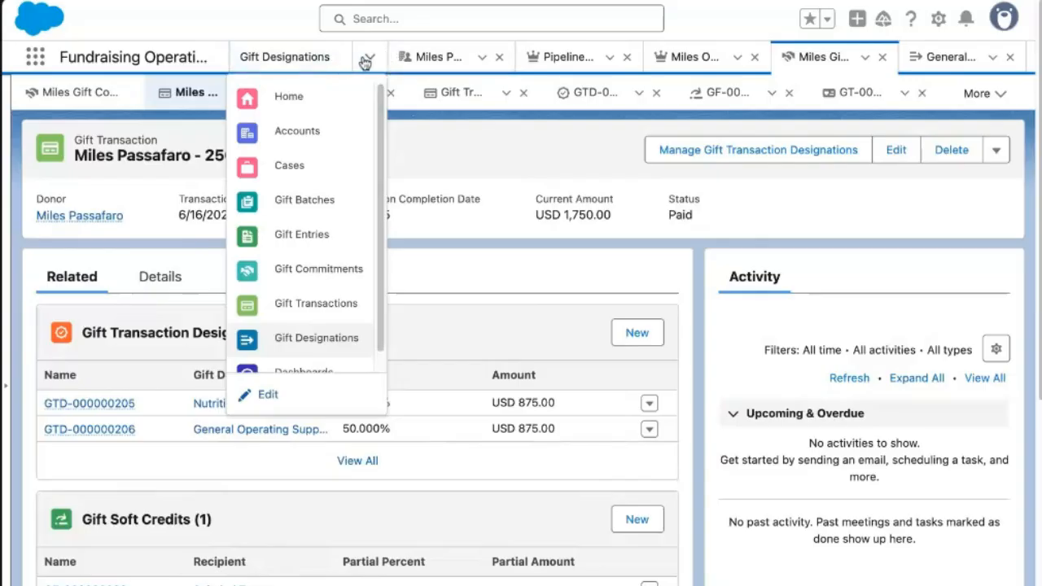
click(365, 62)
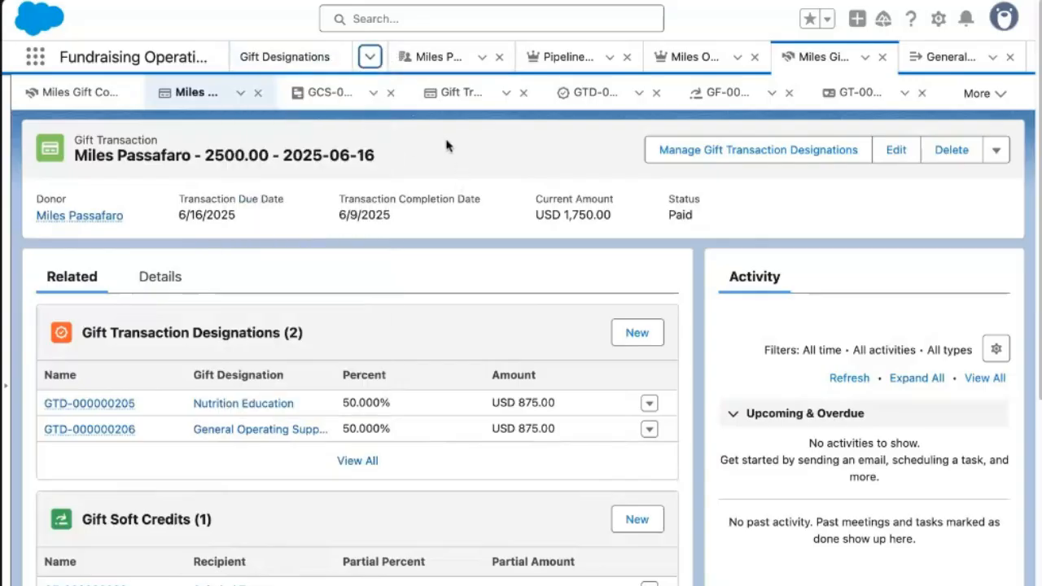
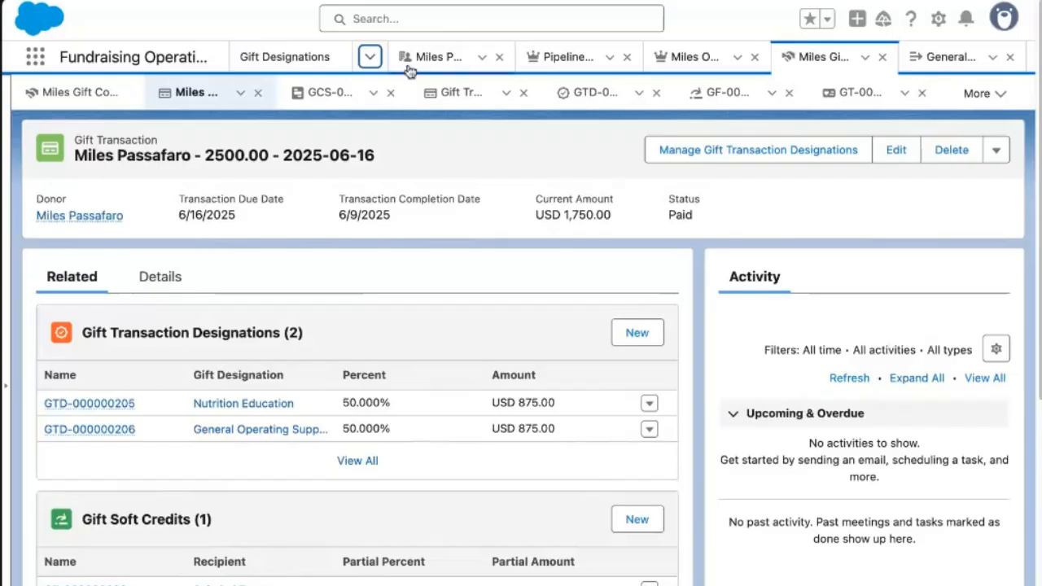
Go to the Gift Entries list and start a new, blank gift entry.
click(371, 57)
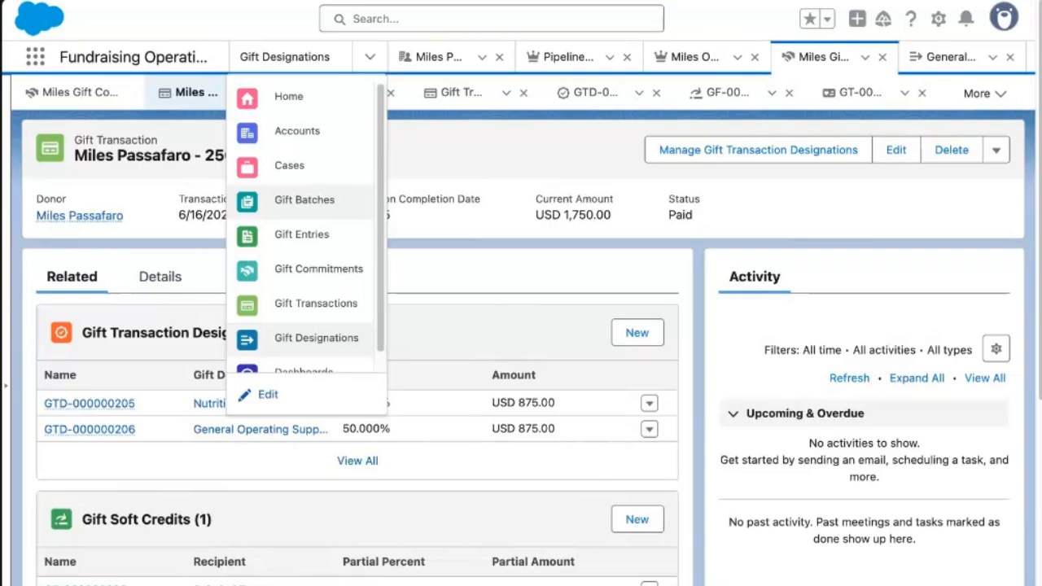
click(291, 236)
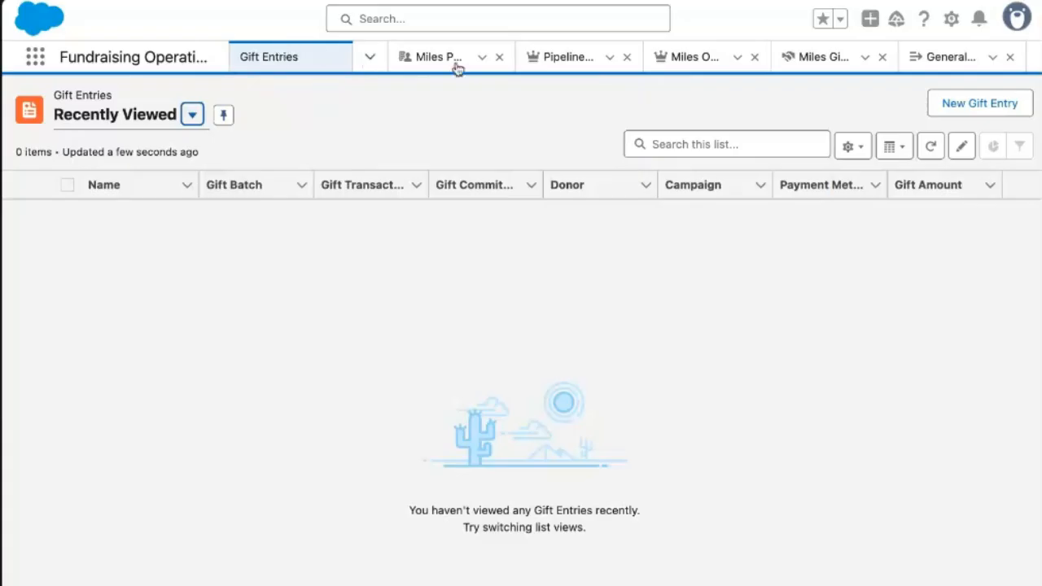
click(995, 113)
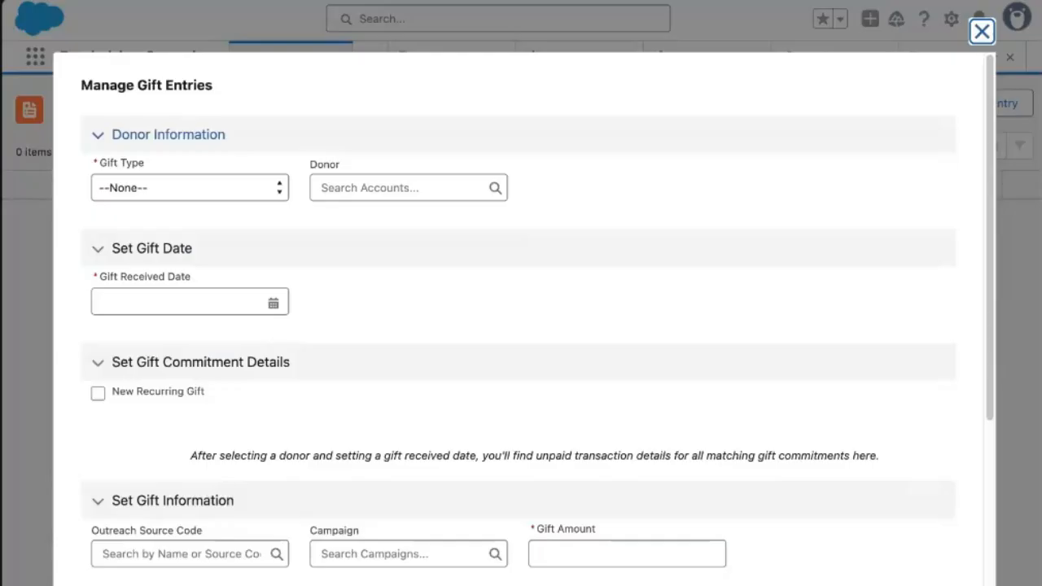
Set the gift type to Individual and leave the Donor lookup empty for a new donor.
click(267, 188)
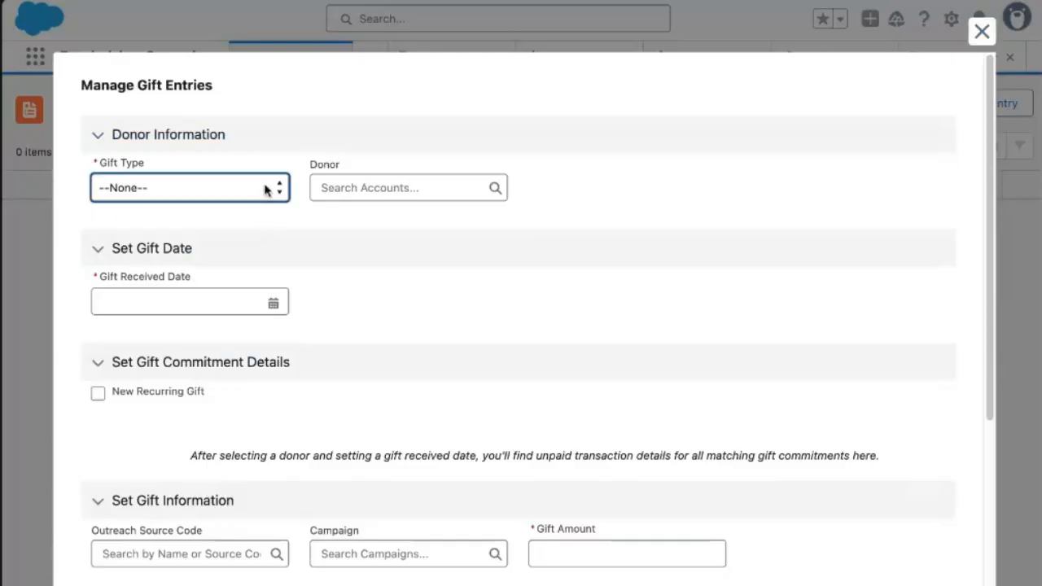
click(264, 191)
click(362, 192)
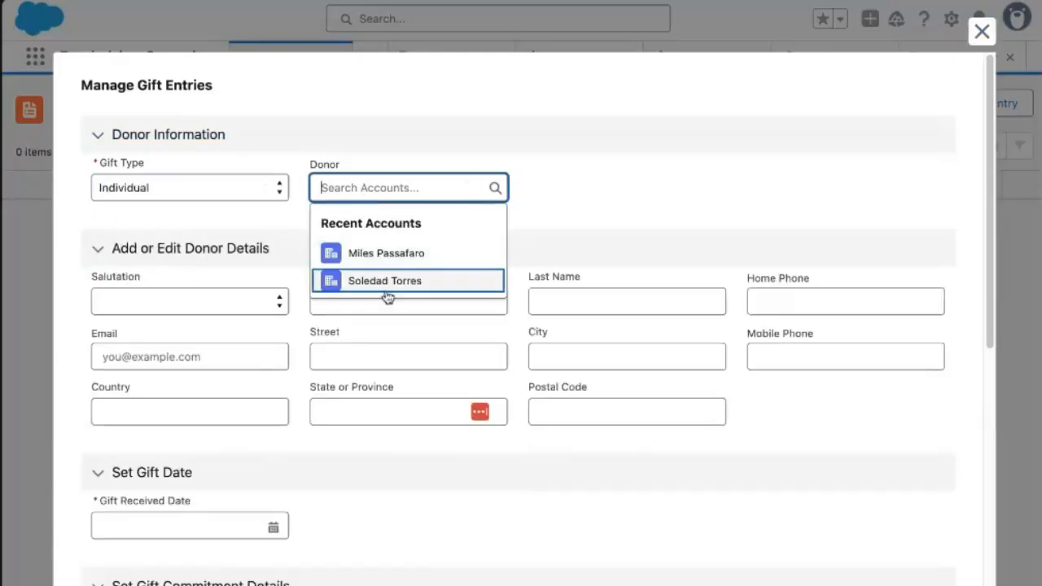
click(388, 285)
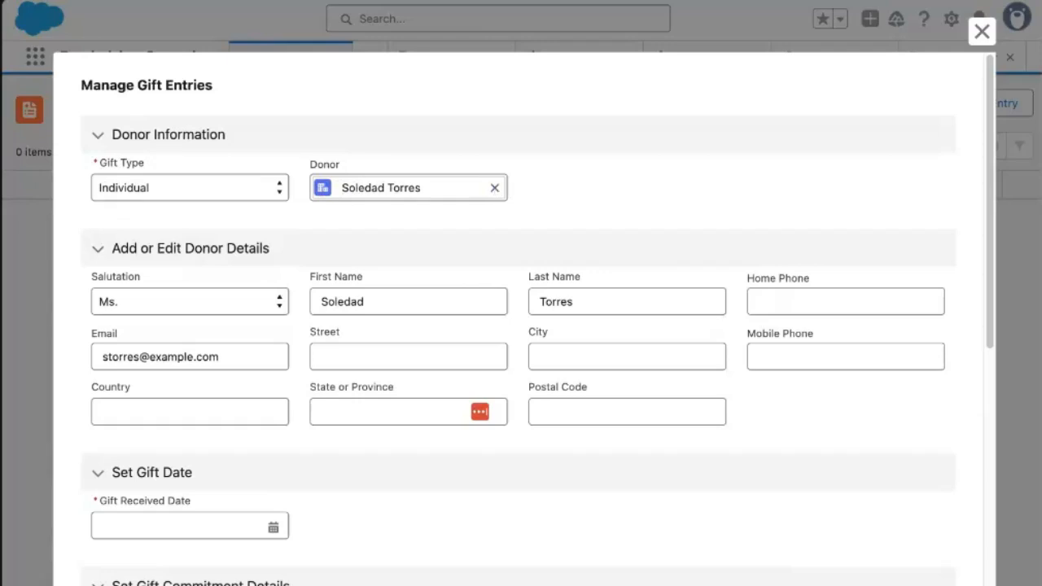
click(494, 188)
click(372, 251)
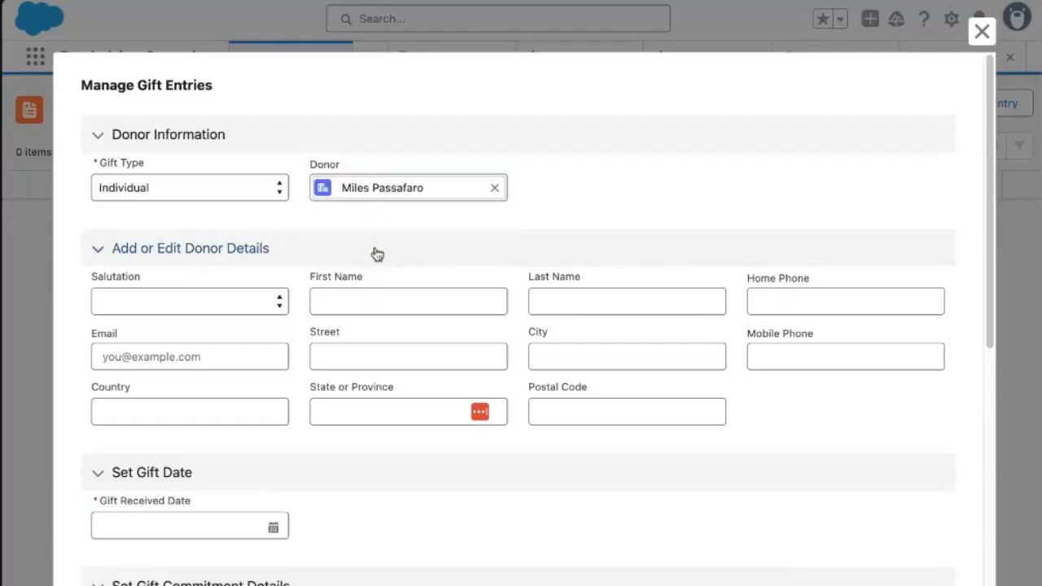
click(494, 187)
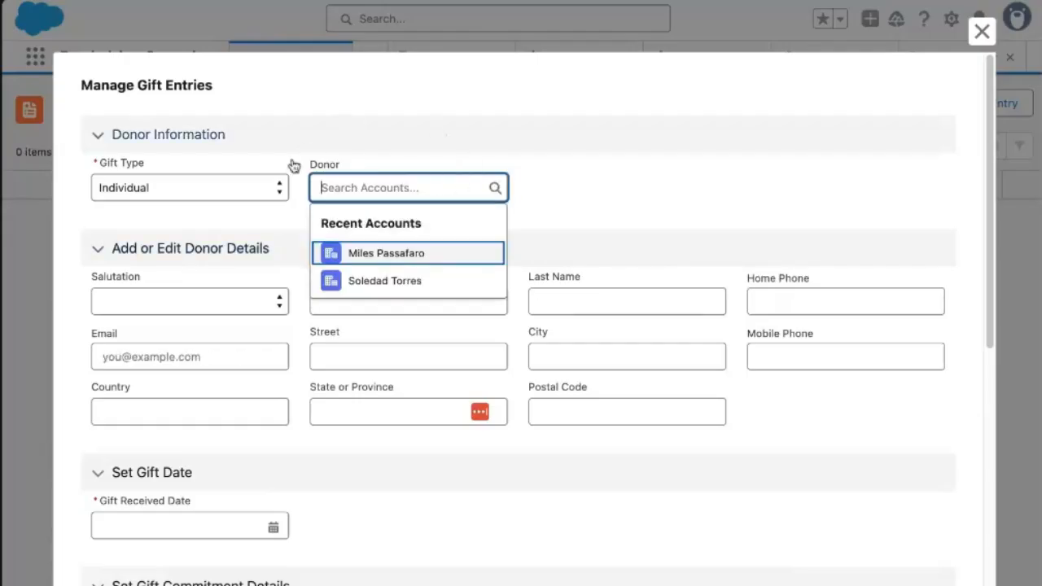
click(400, 281)
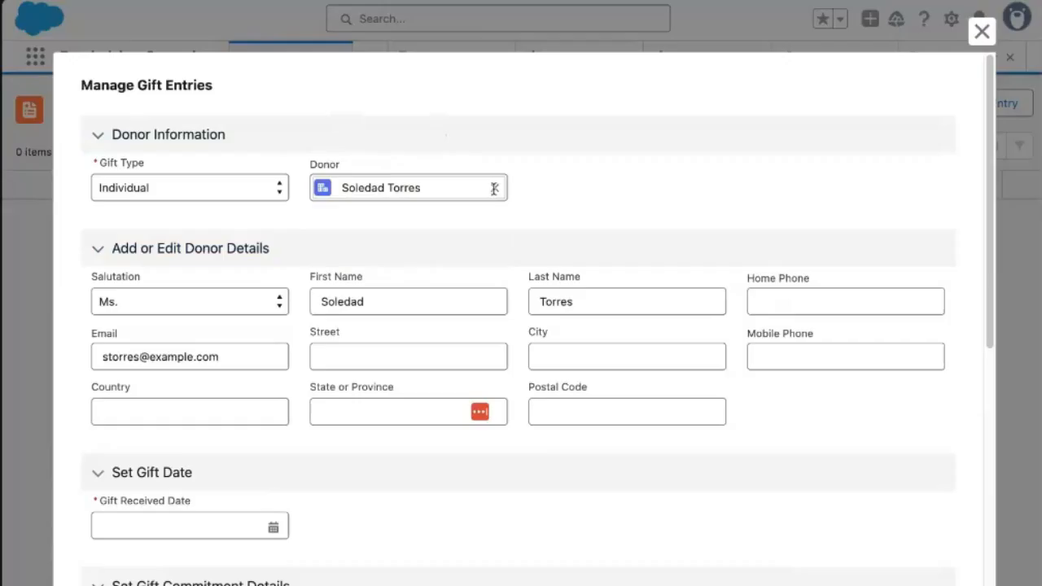
click(495, 188)
click(581, 226)
Enter the new donor's first name, last name and e-mail address.
click(416, 303)
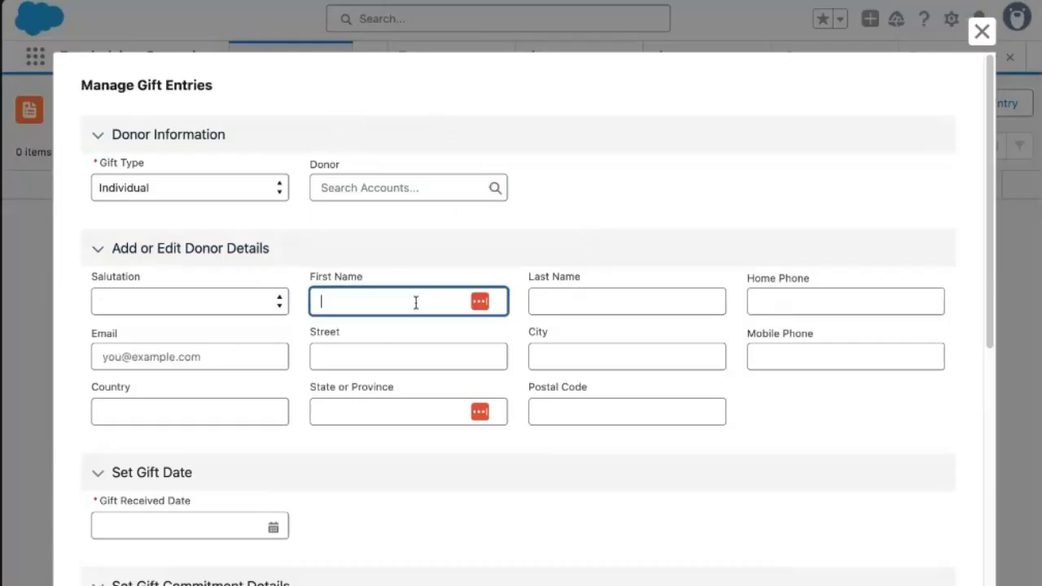
key(Tab)
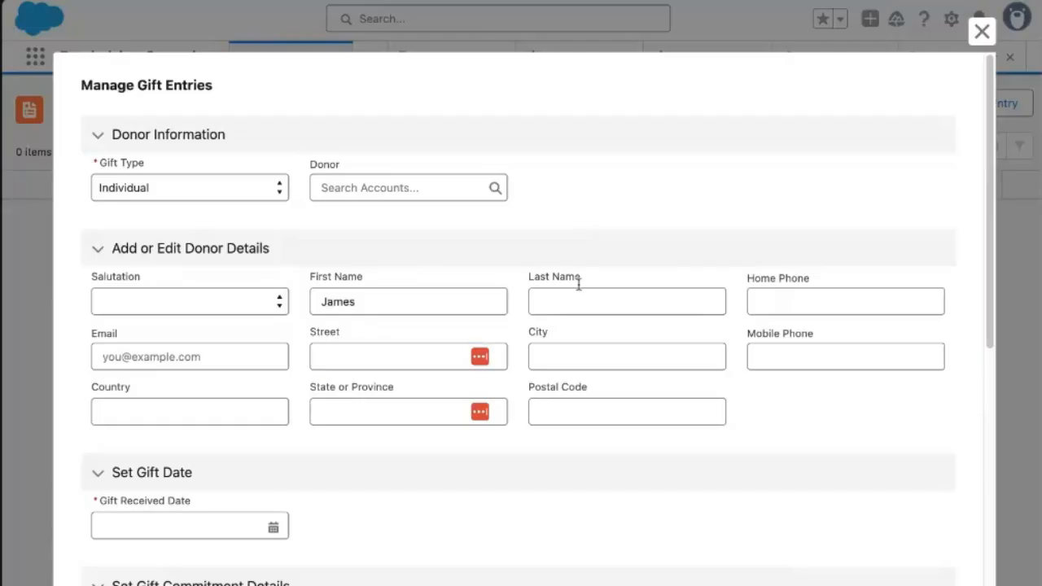
click(571, 294)
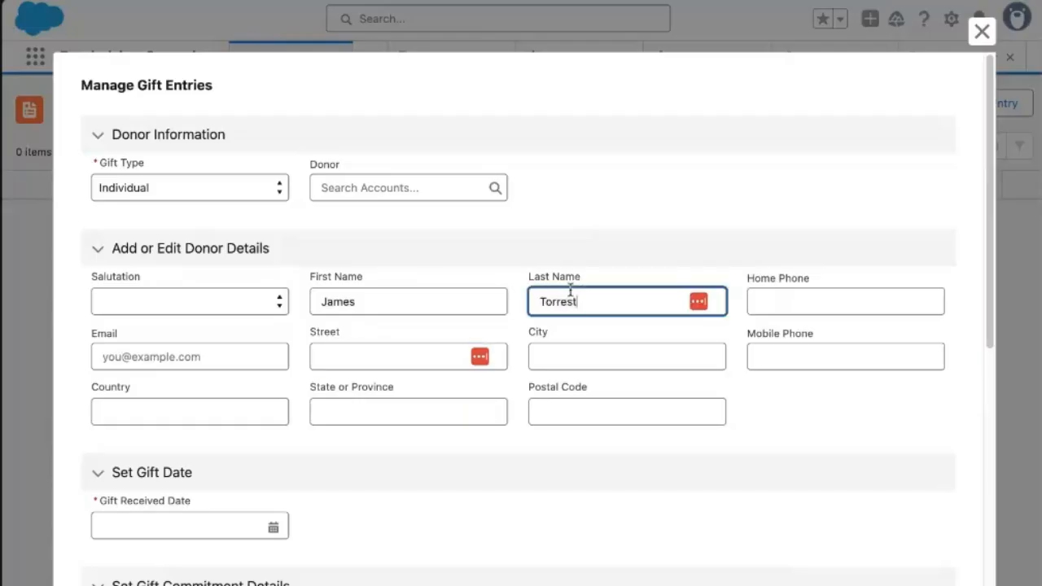
click(222, 356)
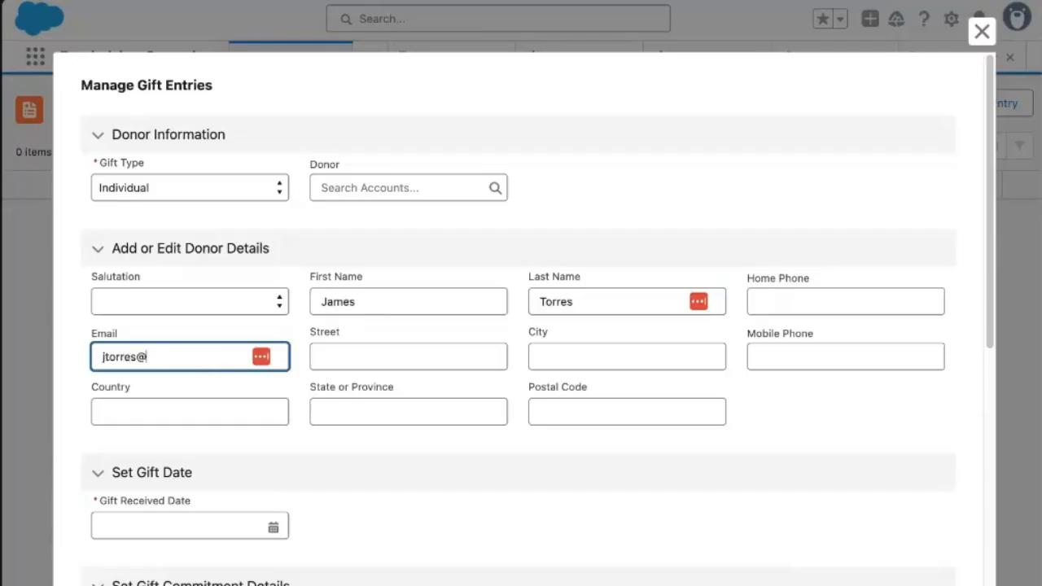
Fill in the donor's street, city, state and postal code.
click(439, 360)
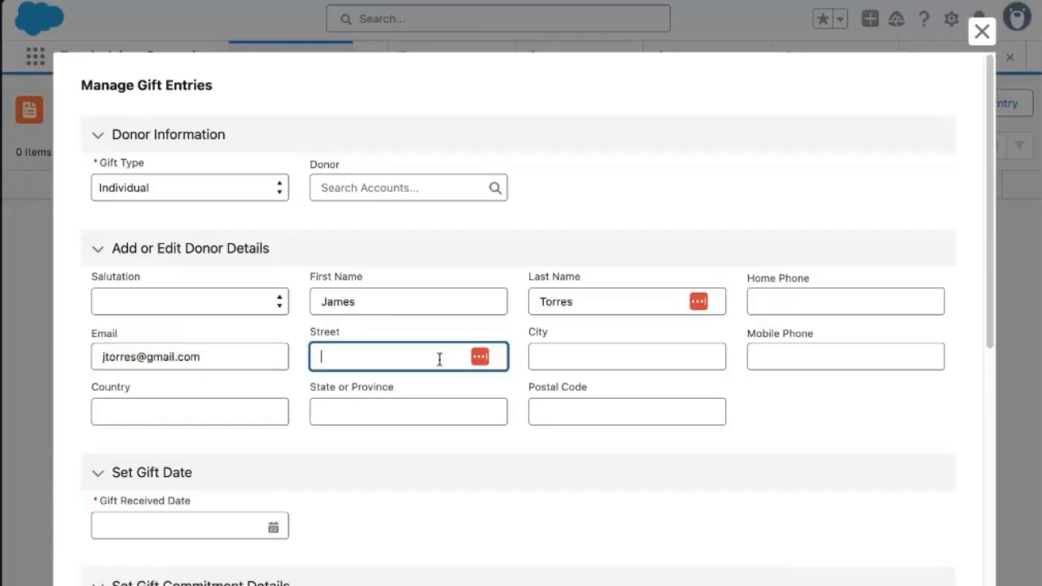
text(123 Main Street)
key(Tab)
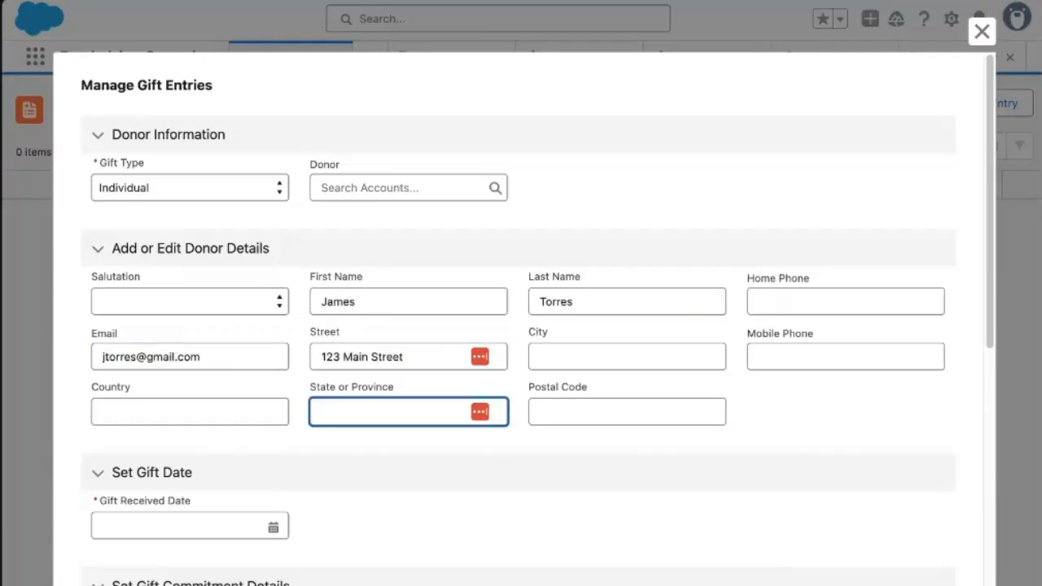
click(605, 357)
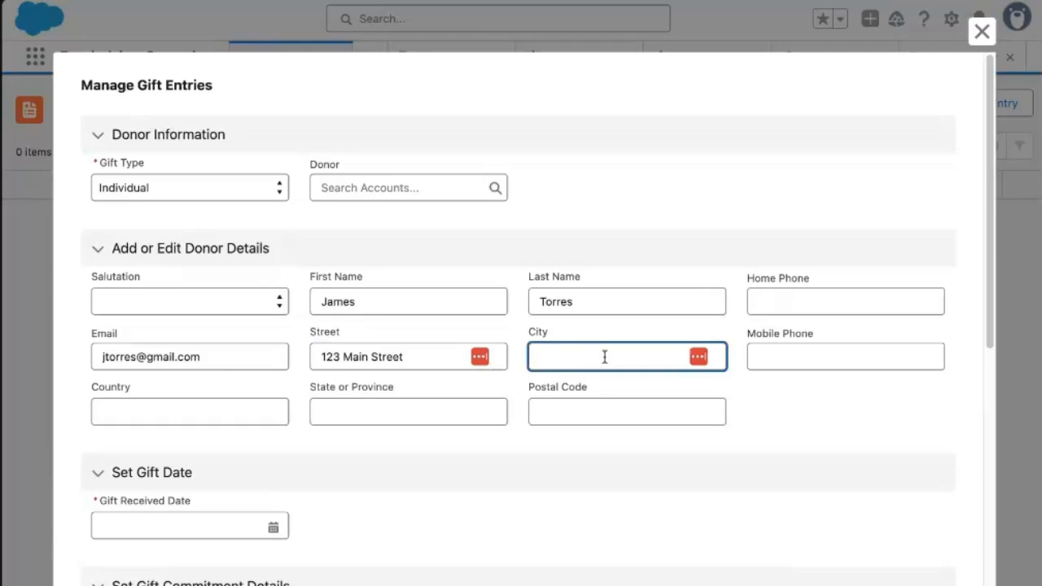
text(Manahawin)
key(Tab)
click(390, 411)
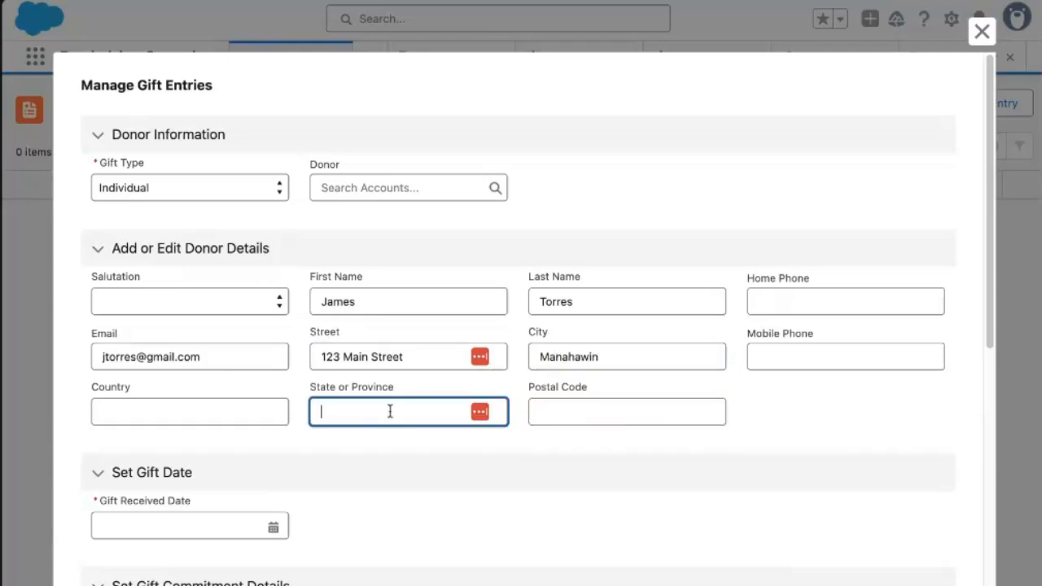
text(NJ)
key(Tab)
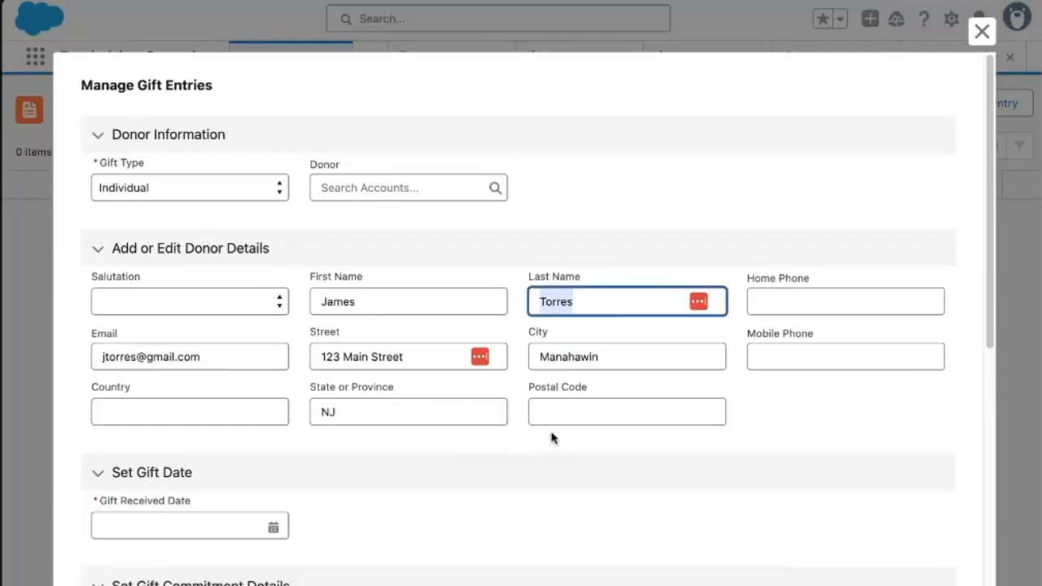
click(577, 409)
text(08050)
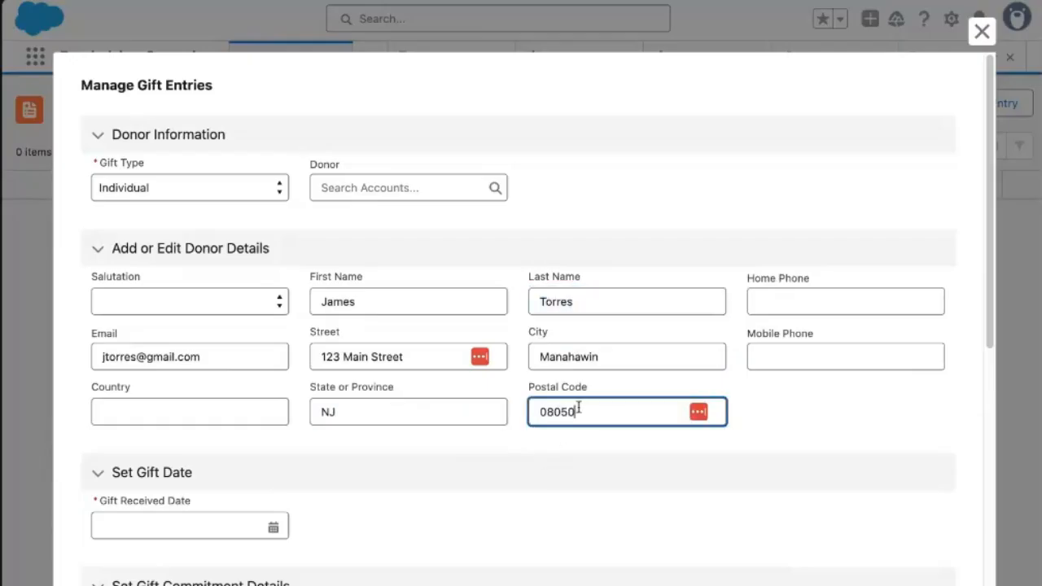
click(456, 474)
click(310, 497)
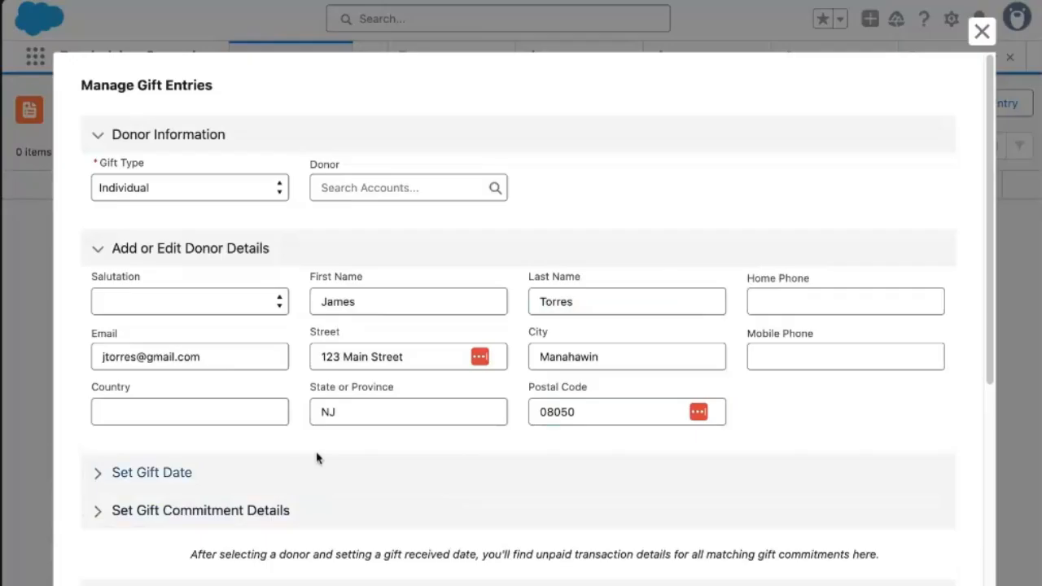
Set the gift received date to Apr 9, 2025 and the gift amount to 50.
click(297, 471)
click(248, 524)
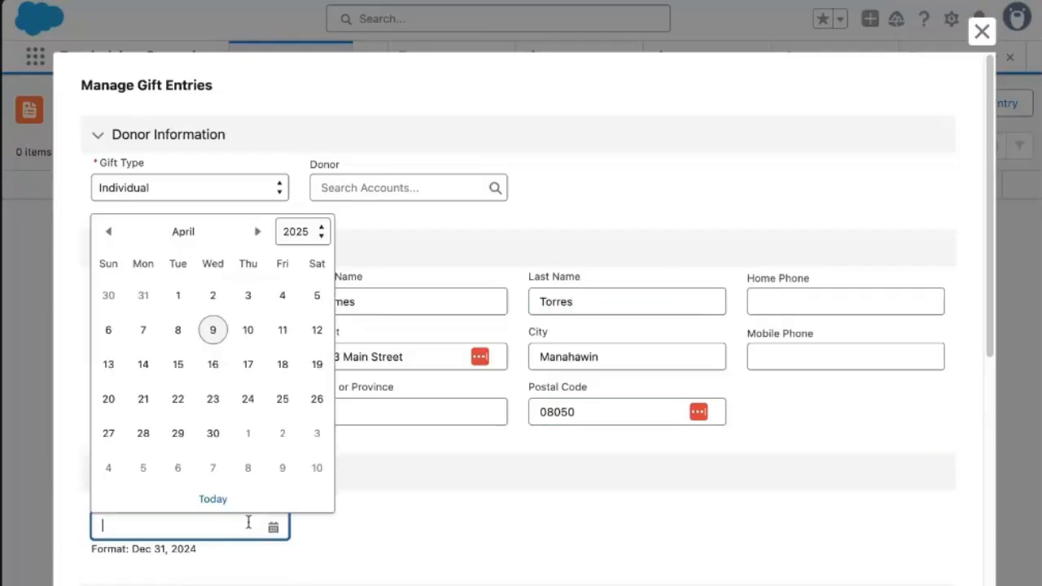
click(214, 331)
scroll(756, 203, down, 3)
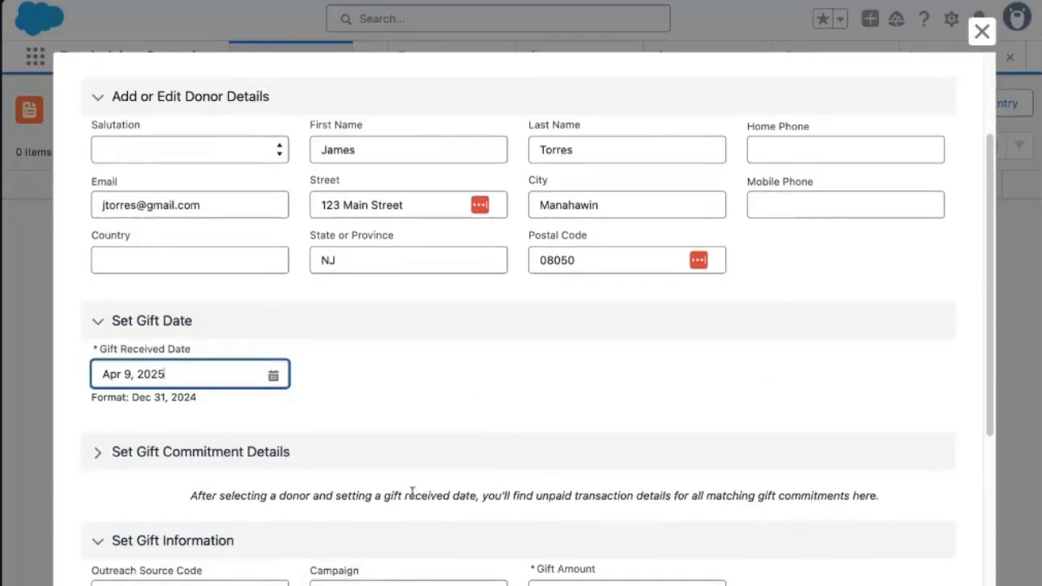
scroll(121, 395, down, 6)
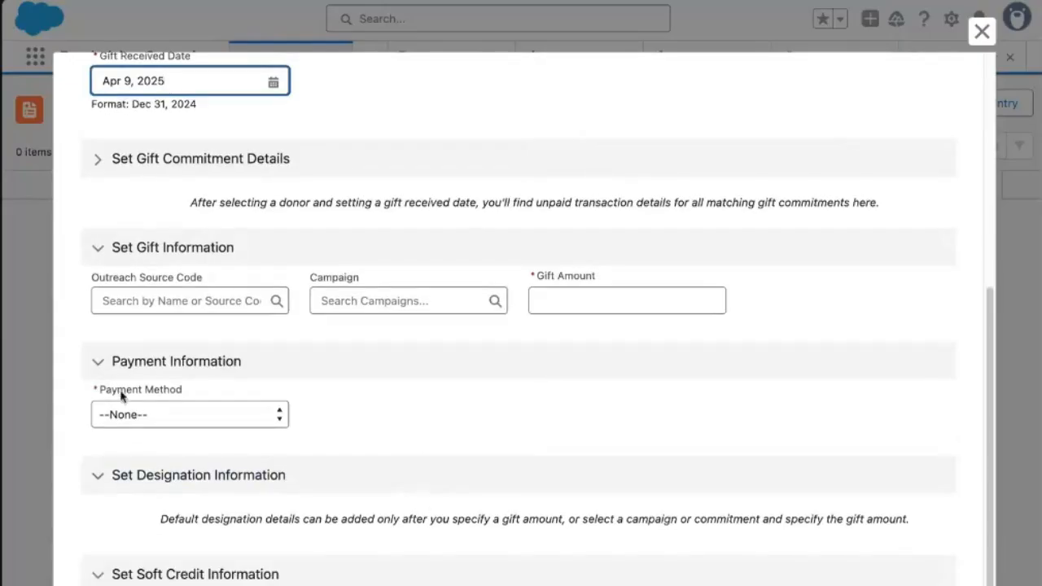
click(352, 295)
click(180, 275)
click(557, 281)
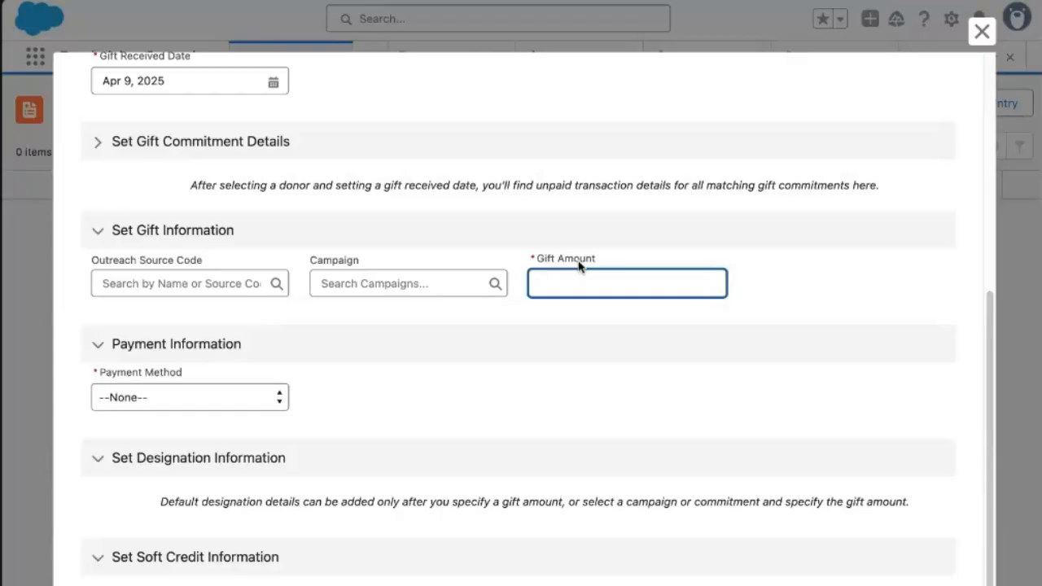
text(50)
Pay by Check with identifier 45678 dated Apr 7, 2025, and add a designation row.
click(202, 405)
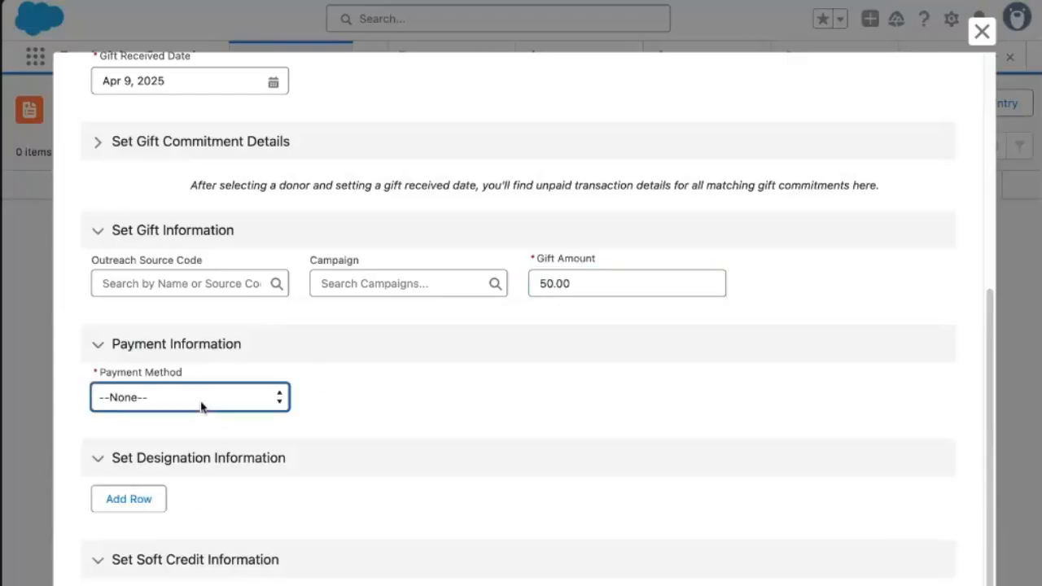
click(204, 407)
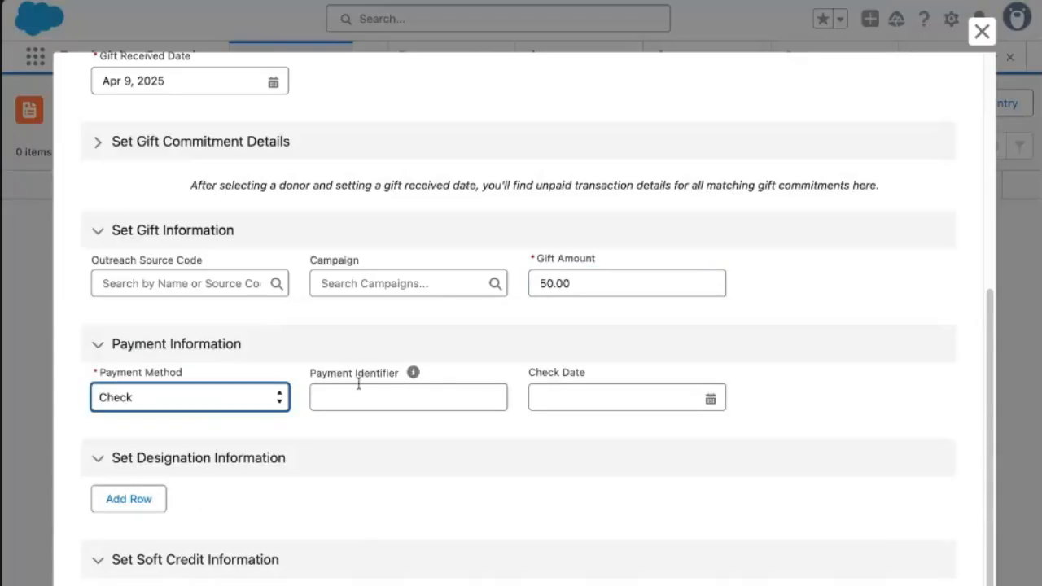
click(356, 392)
text(45678)
click(592, 399)
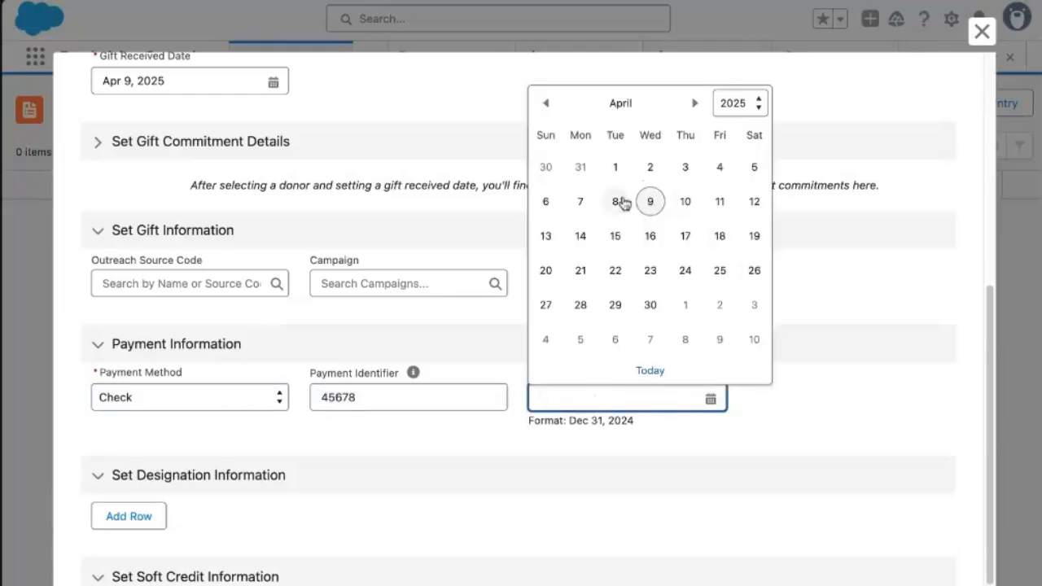
click(590, 203)
scroll(635, 447, down, 3)
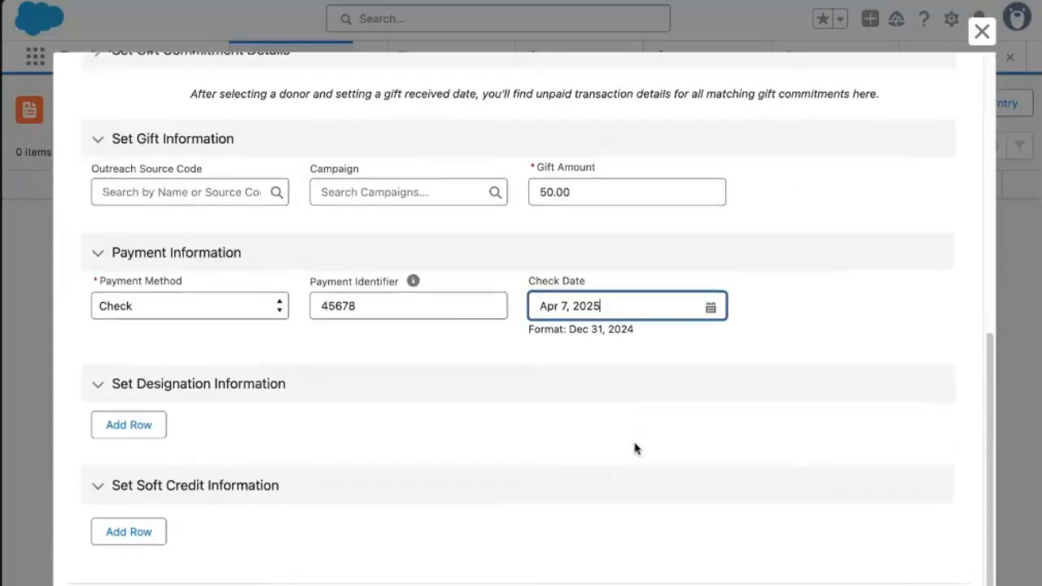
click(118, 416)
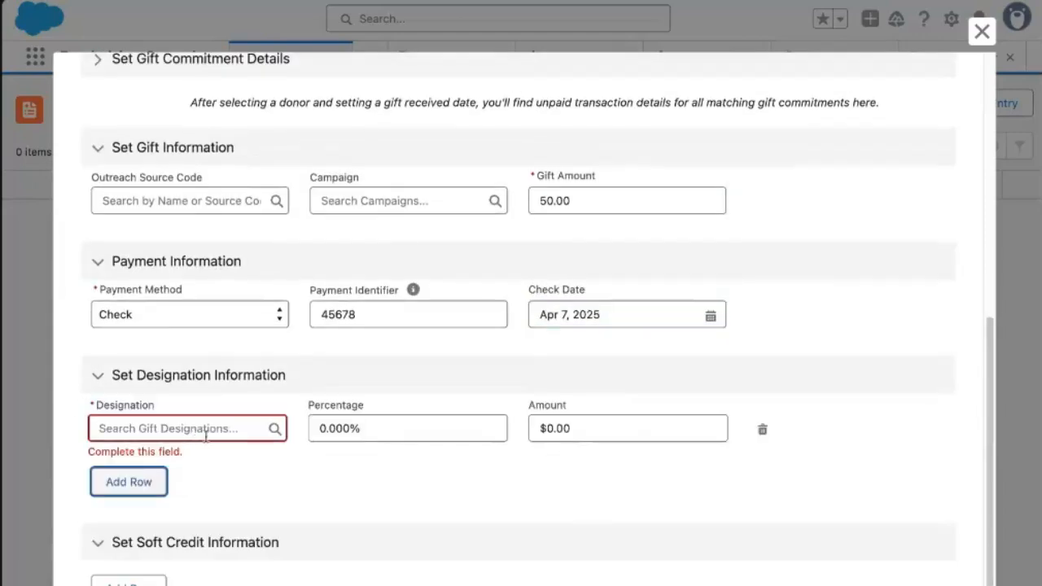
Designate the gift 100% to General Operating Support.
click(213, 429)
click(182, 492)
click(397, 421)
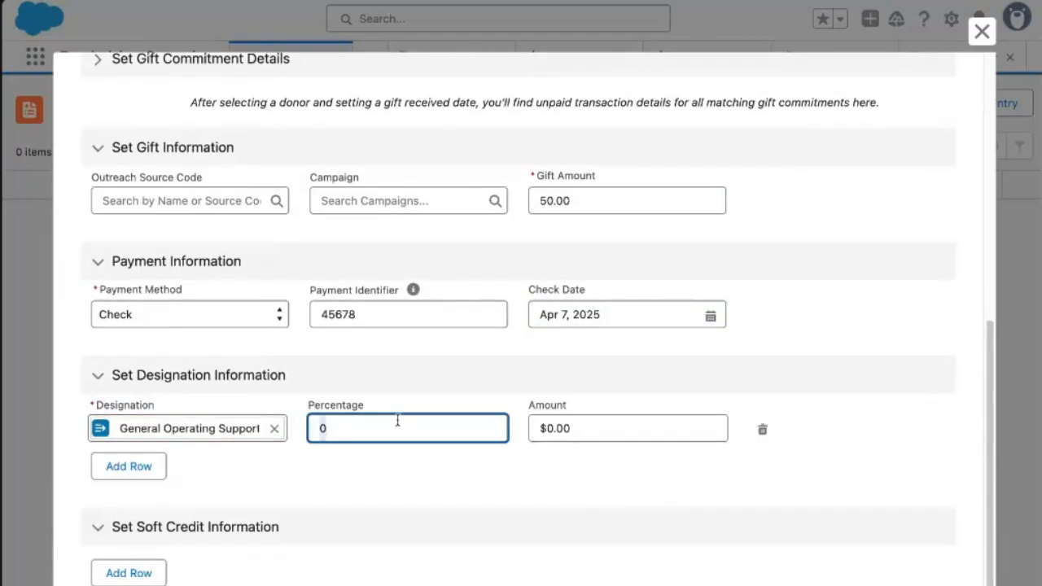
text(100)
click(625, 453)
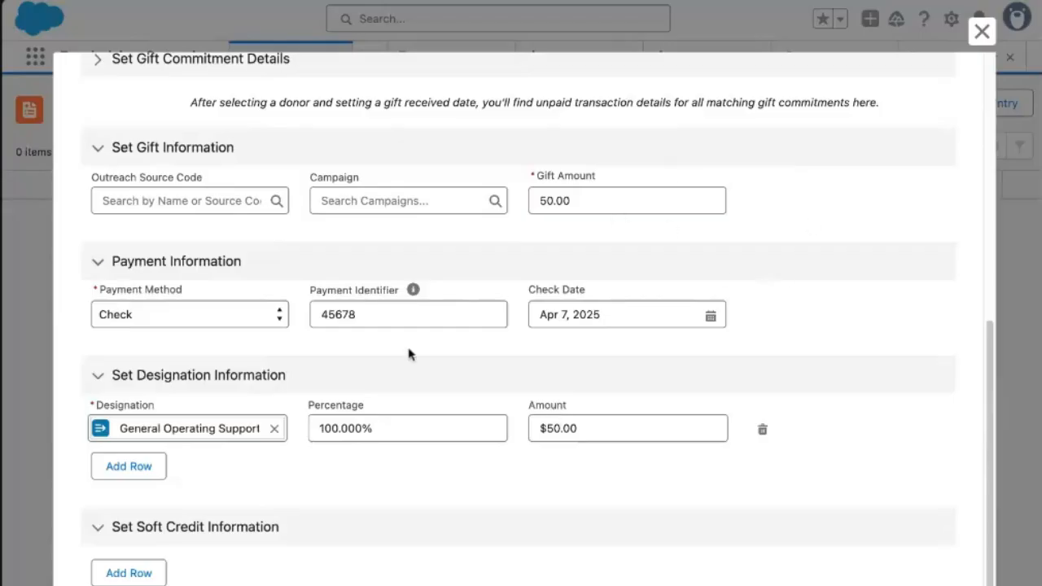
Change General Operating Support to 50% and add Nutrition Education at 50%.
double_click(331, 430)
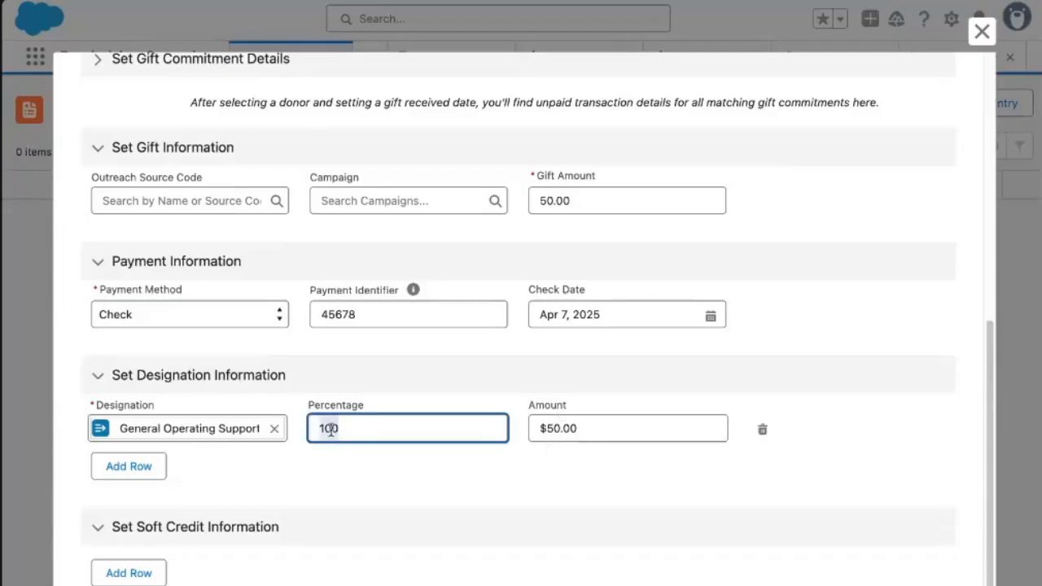
text(50)
click(342, 479)
click(109, 468)
click(172, 477)
text(nutrition)
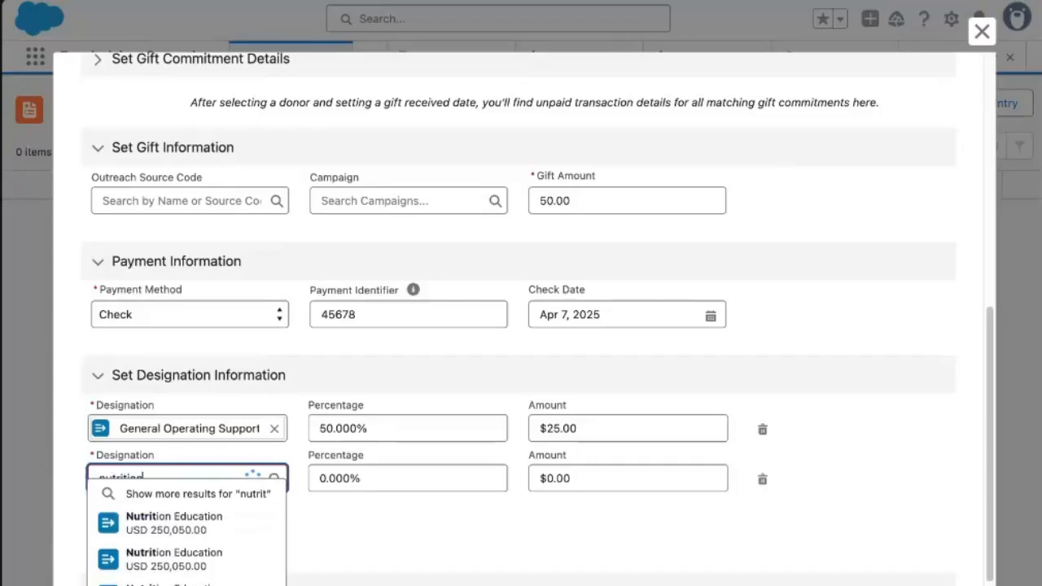
click(201, 527)
click(354, 479)
text(50)
click(424, 523)
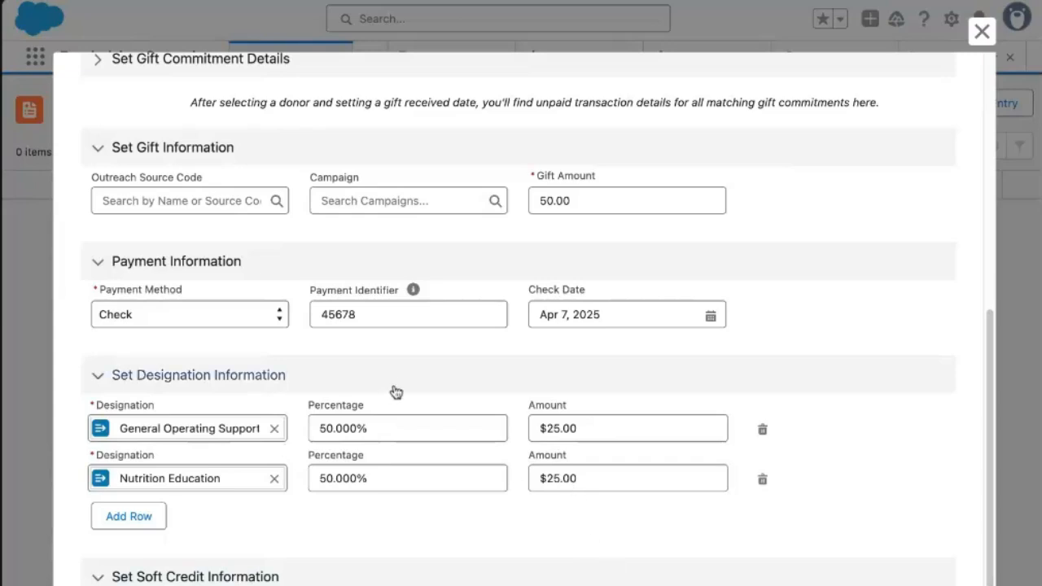
Add a soft credit row for a recent account with role Soft Credit, then save the entry.
scroll(407, 385, down, 2)
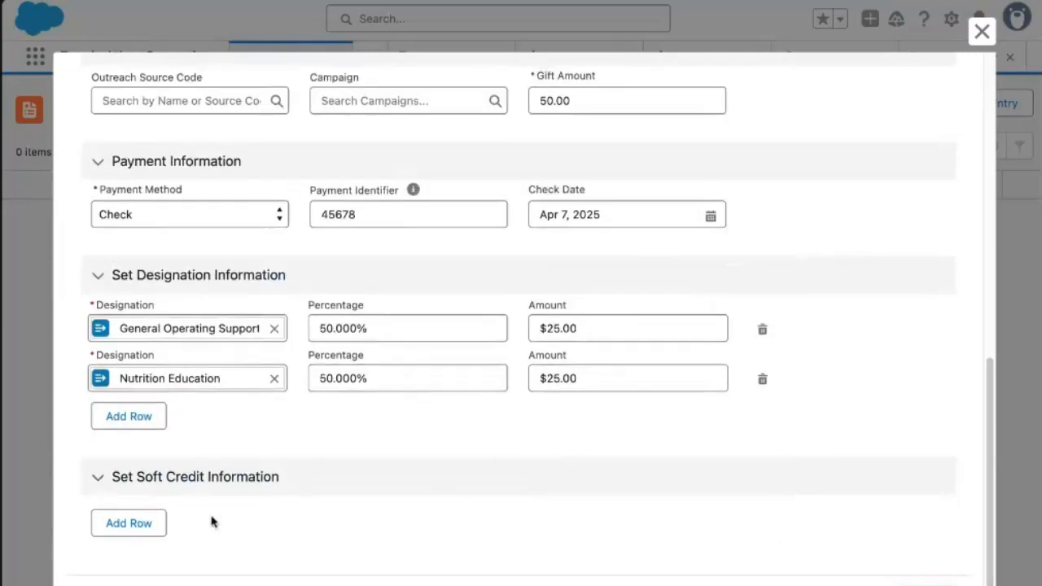
click(141, 529)
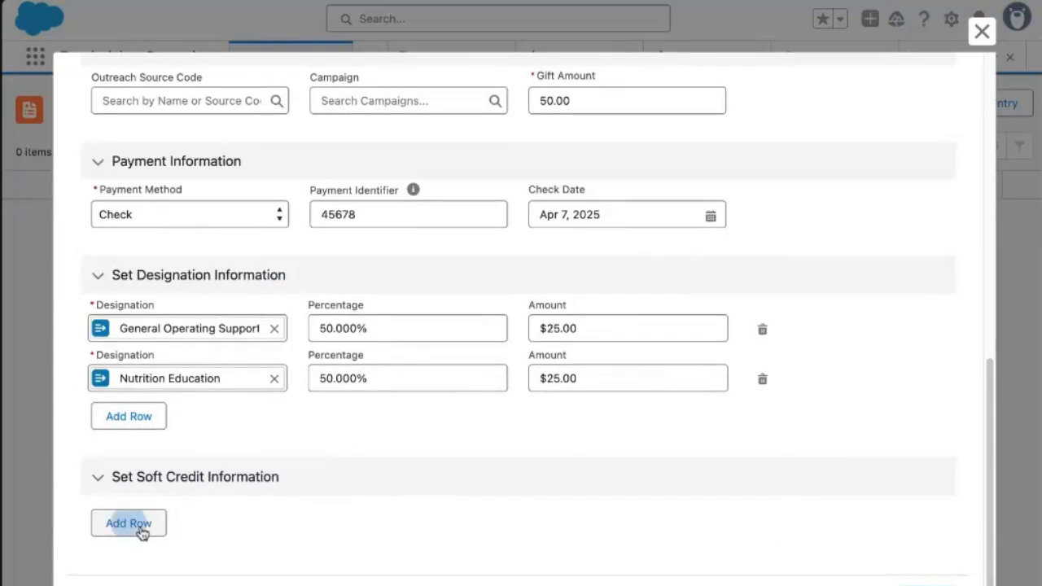
click(218, 527)
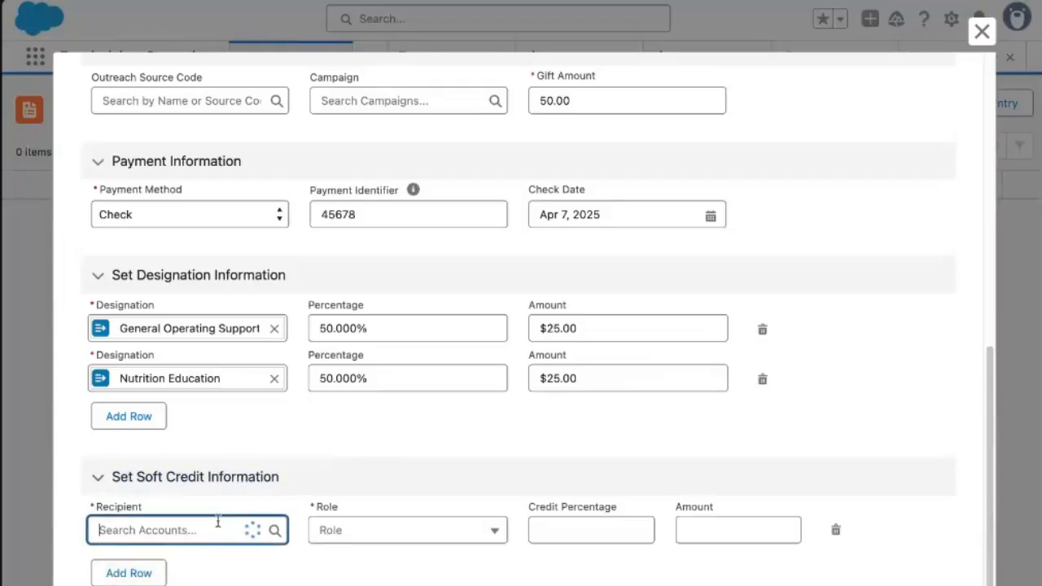
click(163, 583)
click(418, 526)
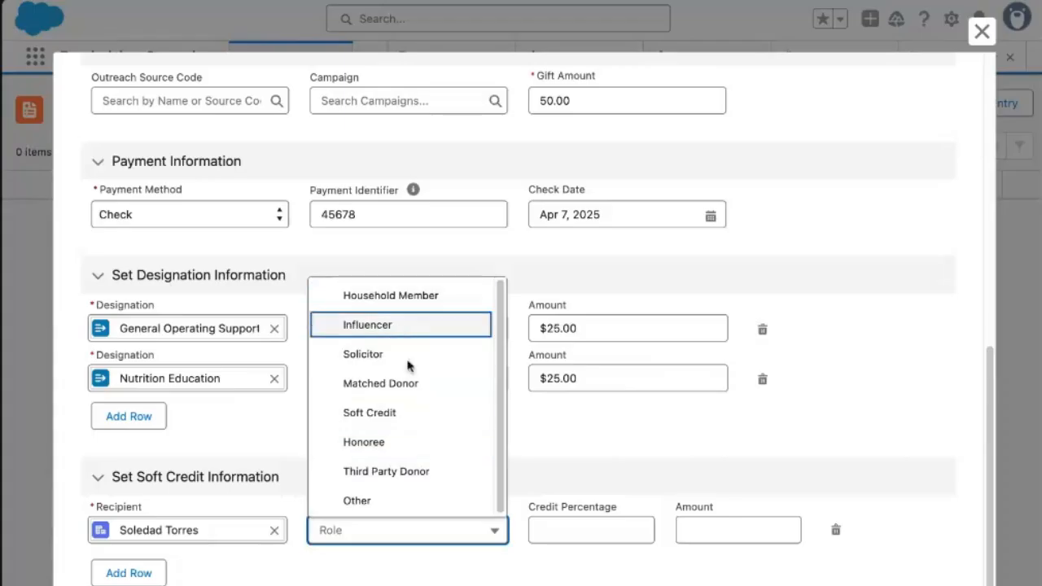
click(391, 413)
click(601, 530)
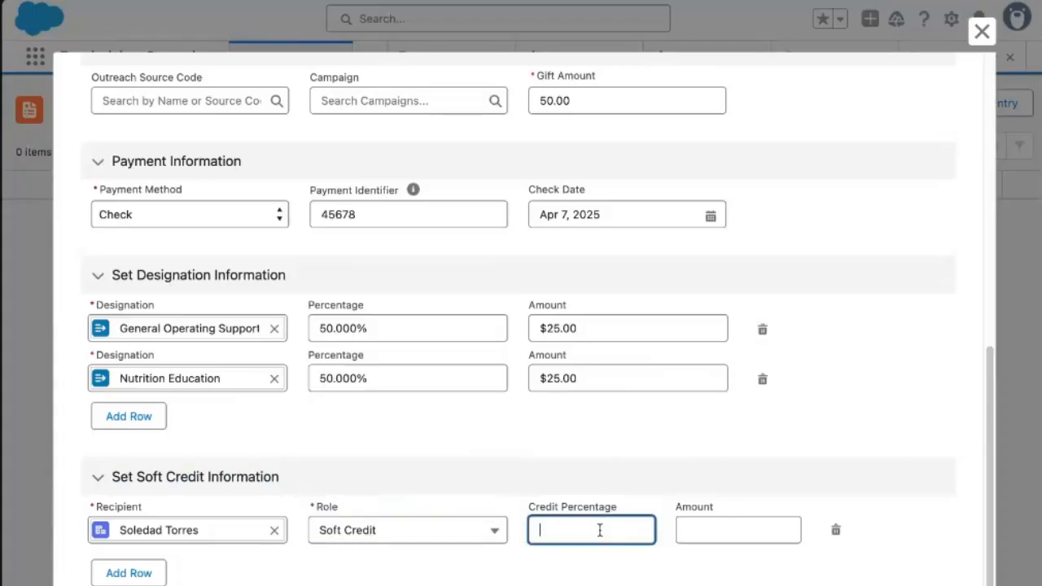
click(804, 578)
scroll(803, 577, down, 1)
click(926, 585)
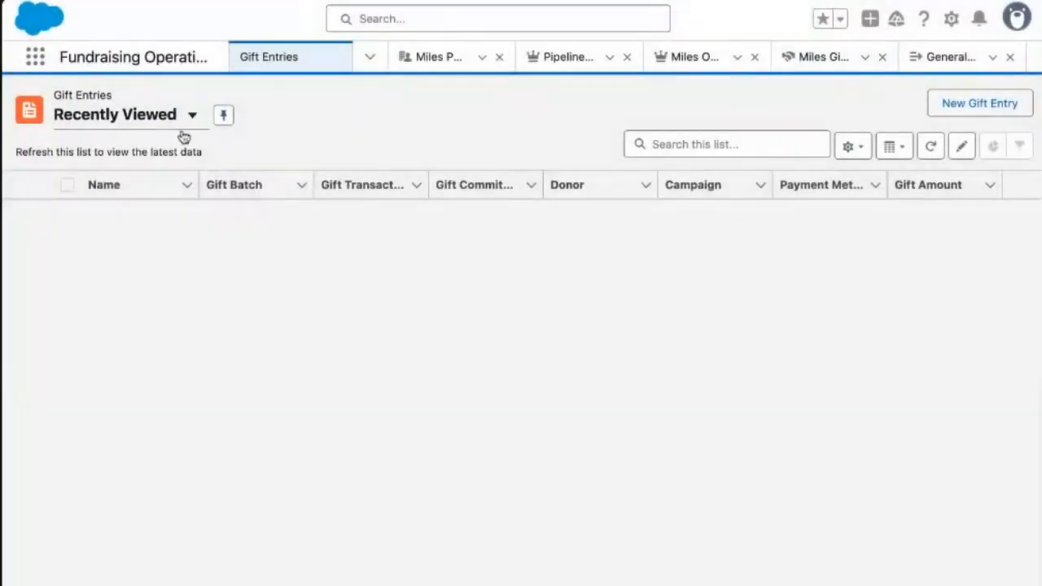
click(165, 122)
click(191, 119)
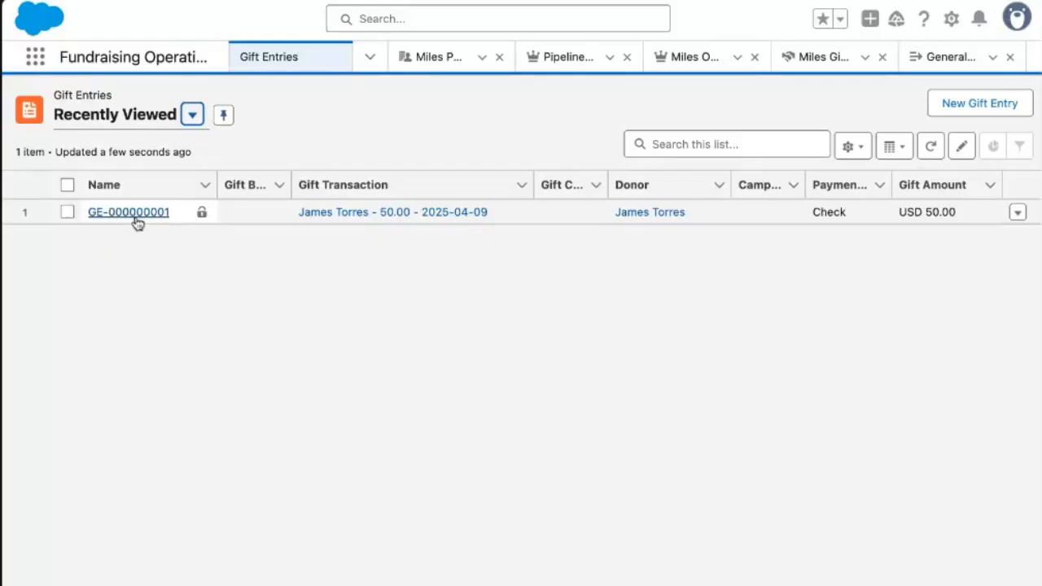
click(355, 217)
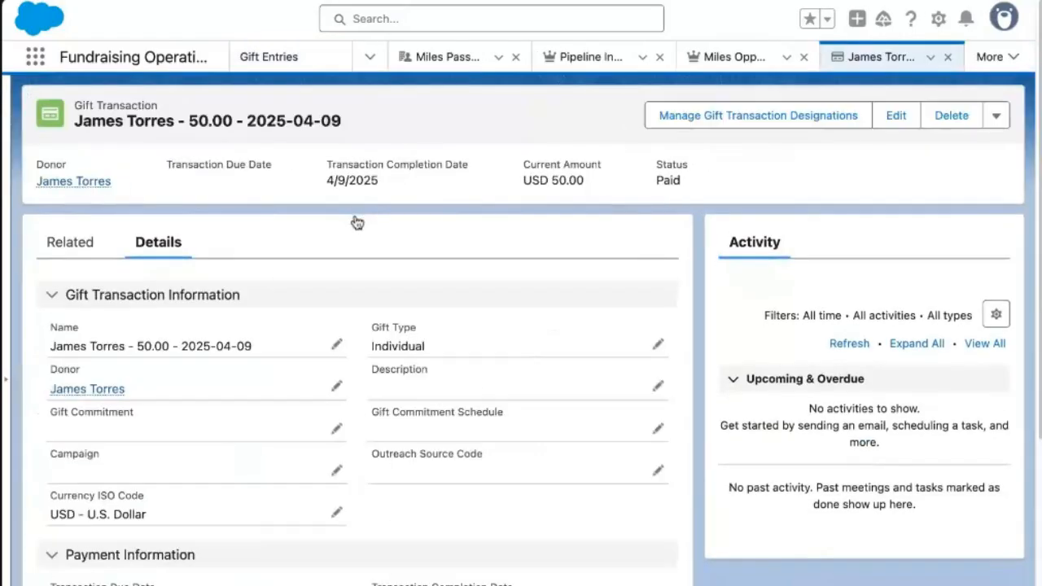
click(104, 389)
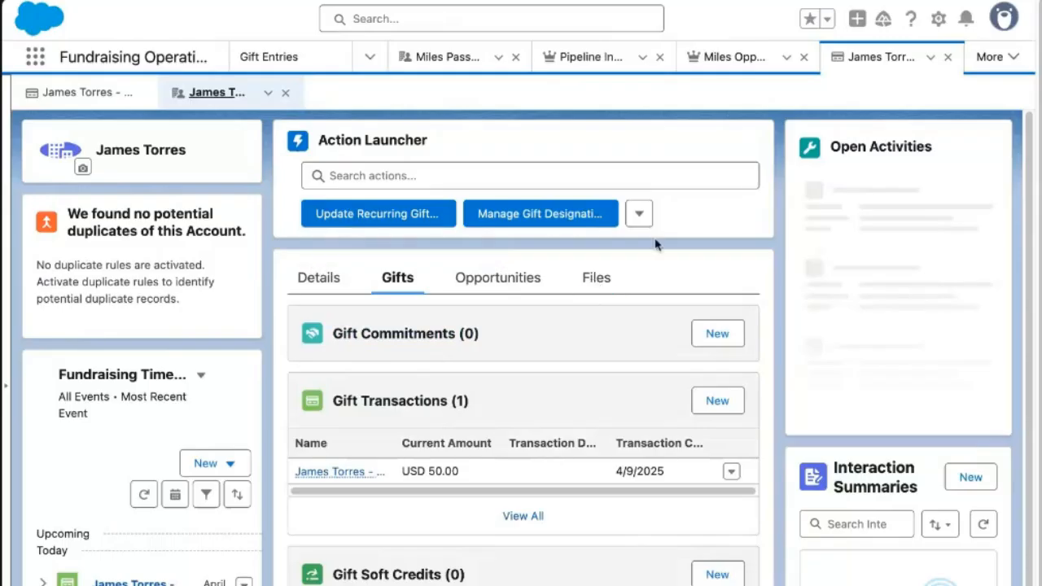
click(332, 63)
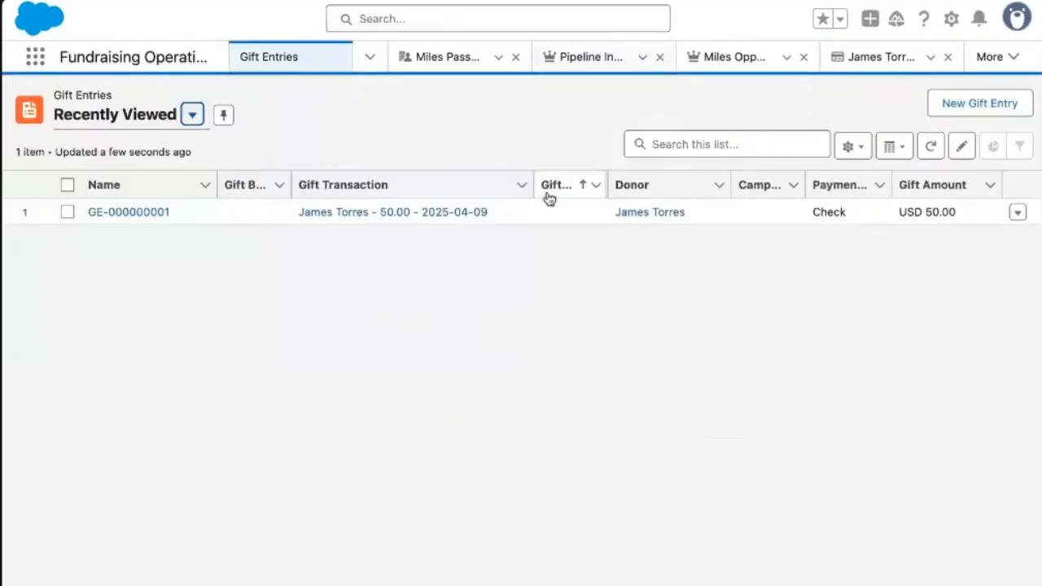
Start a new Individual gift entry with a donor picked from Recent Accounts.
click(961, 106)
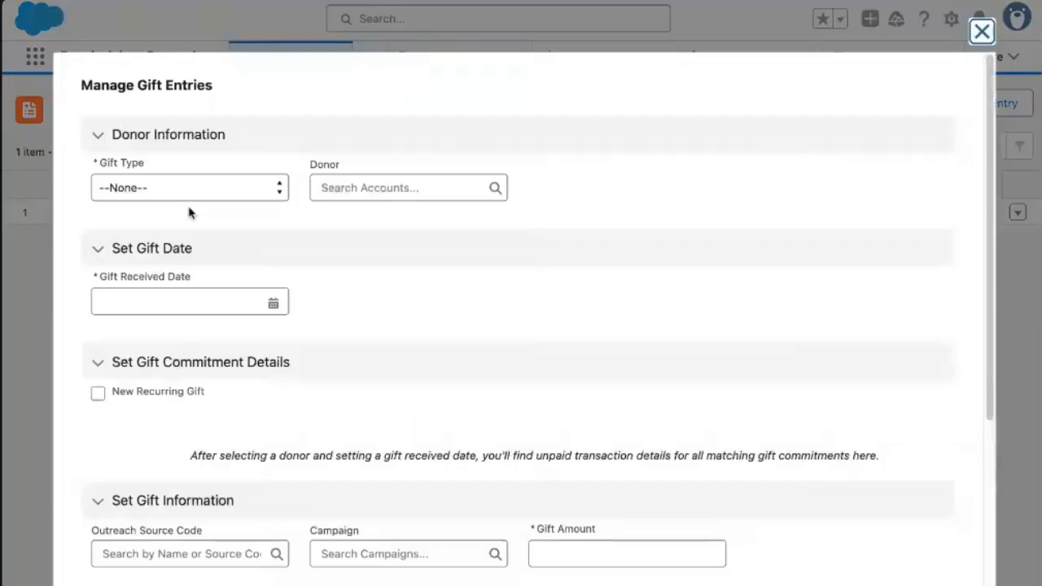
click(265, 198)
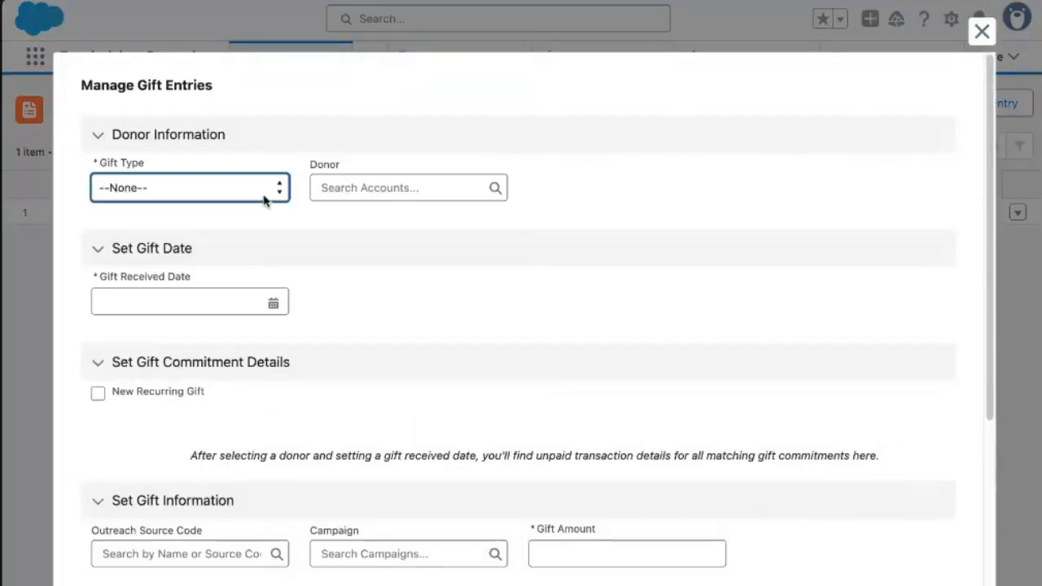
key(Down)
click(380, 187)
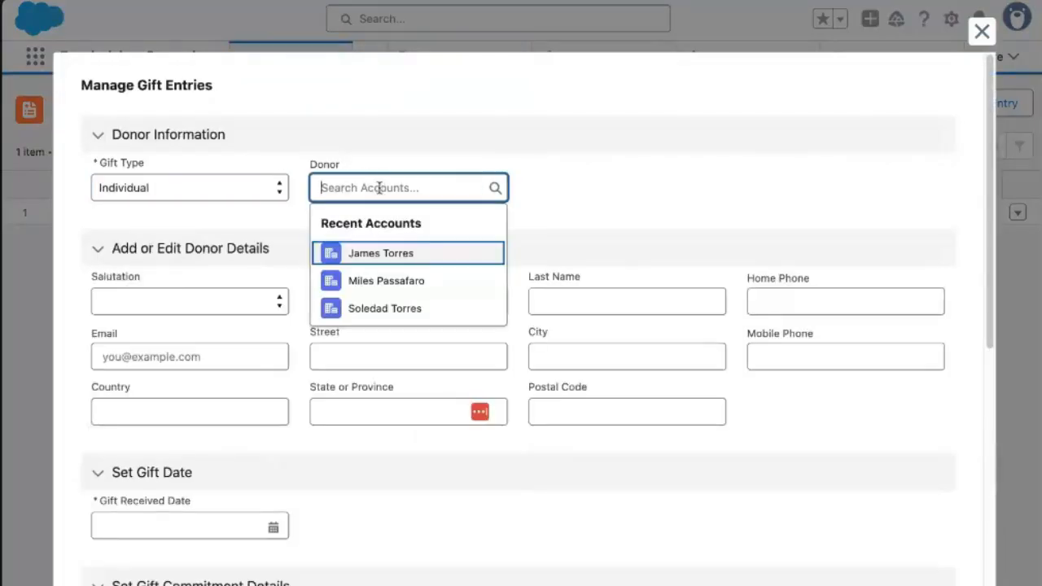
click(391, 282)
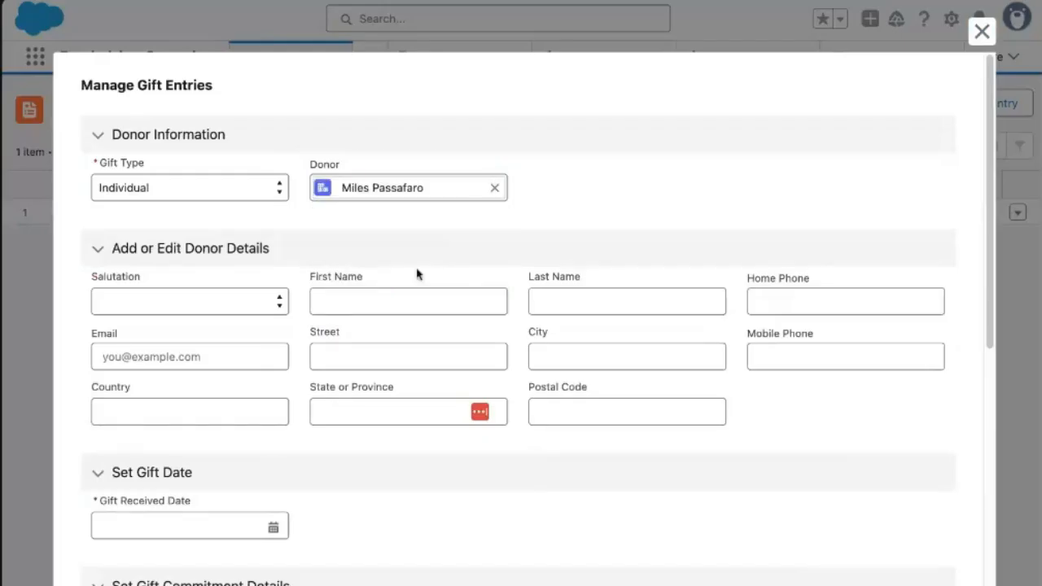
click(562, 245)
click(532, 259)
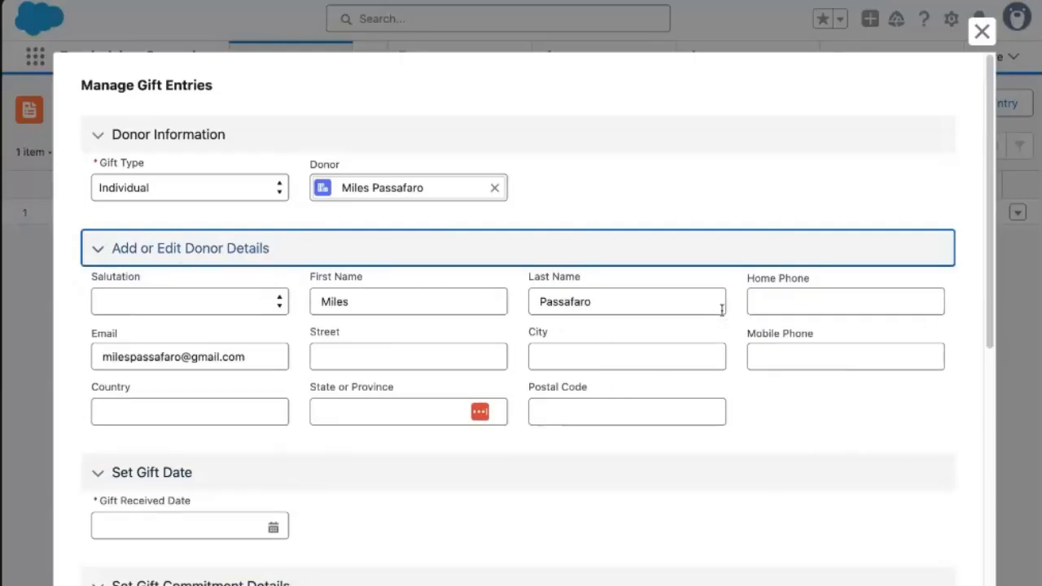
Complete the donor's street, state NJ, city, postal code and mobile phone.
click(365, 353)
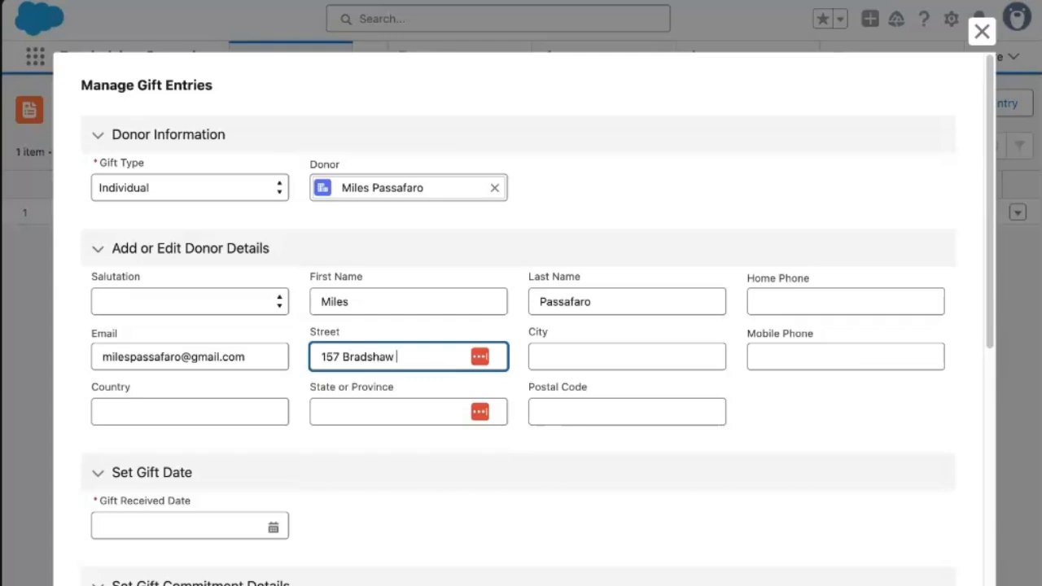
key(Tab)
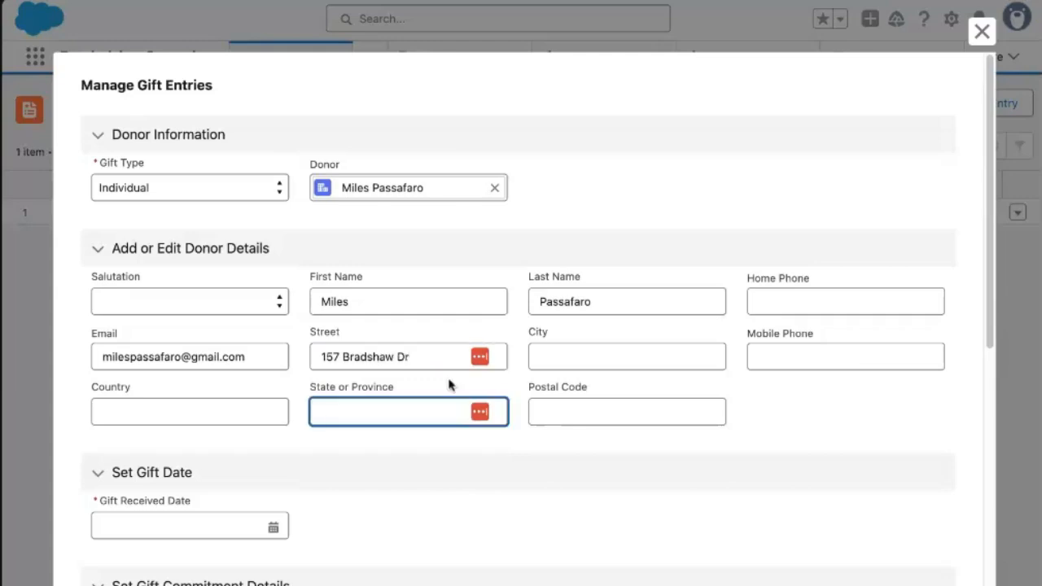
text(NJ)
key(Tab)
key(Tab)
text(Manahwkin)
key(Tab)
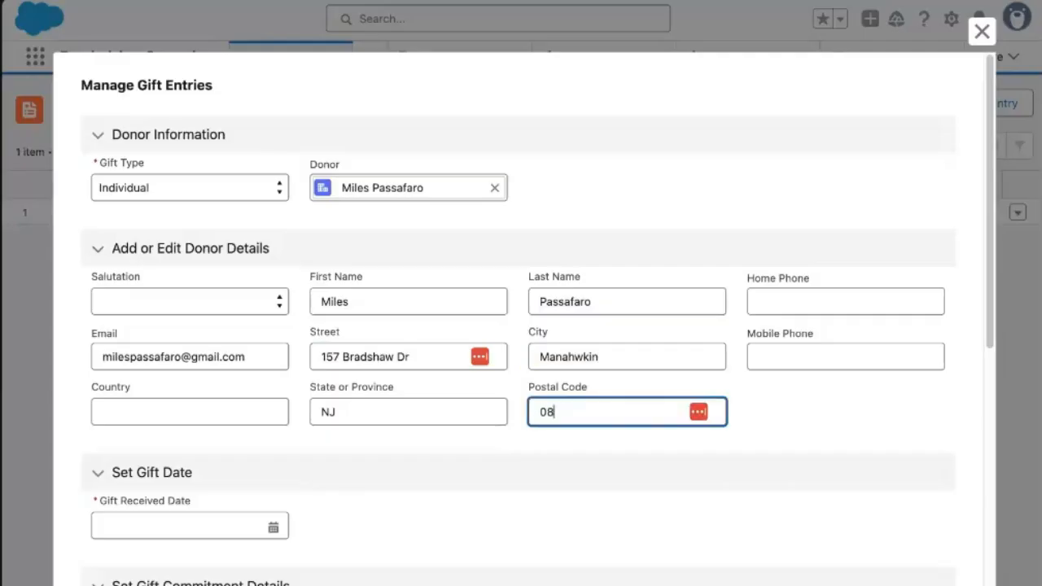
click(799, 350)
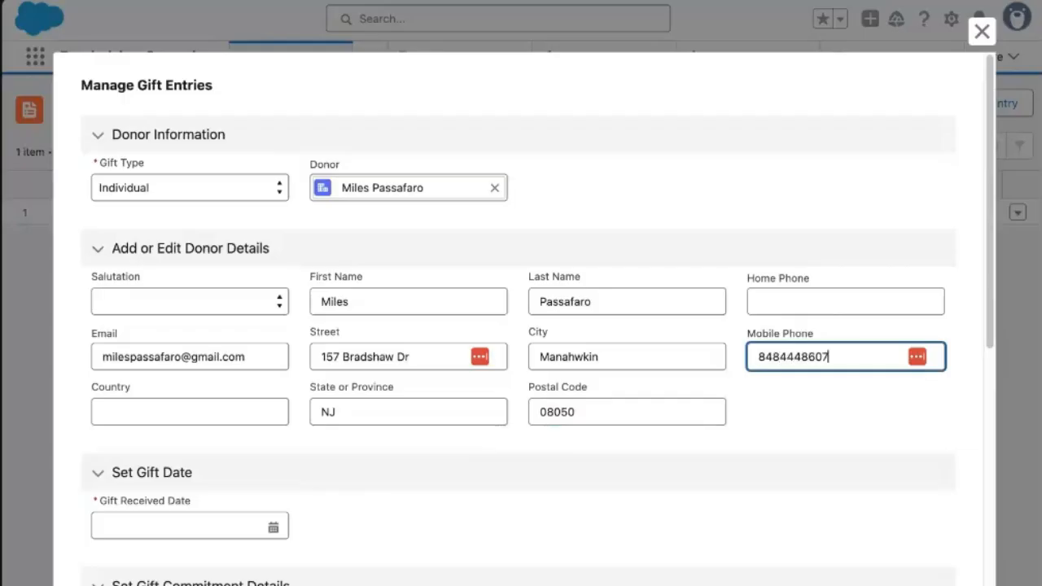
click(230, 522)
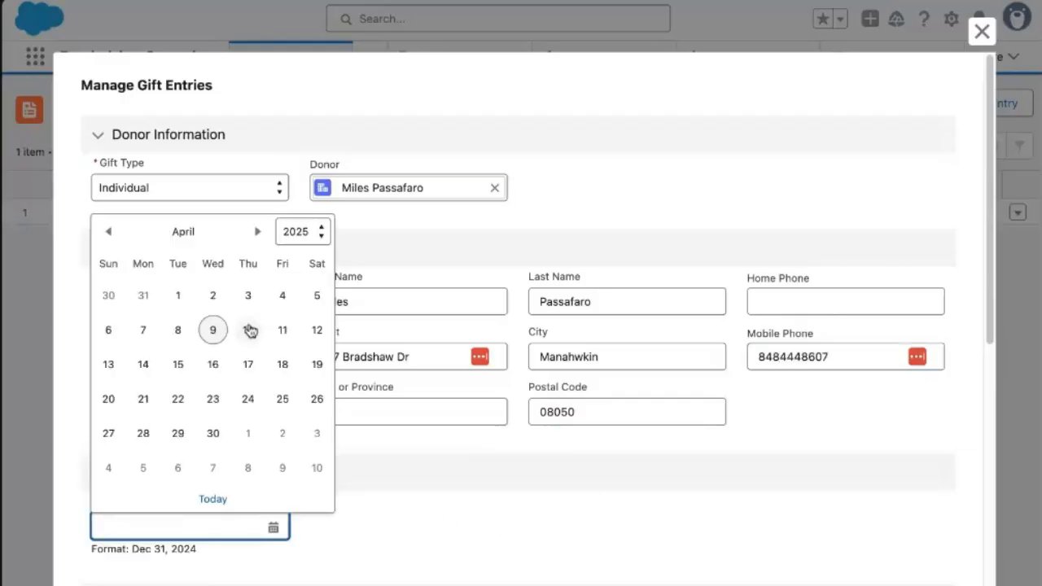
Set received date April 9, payment method Check, identifier 4335 and check date April 6.
click(213, 330)
scroll(370, 431, down, 3)
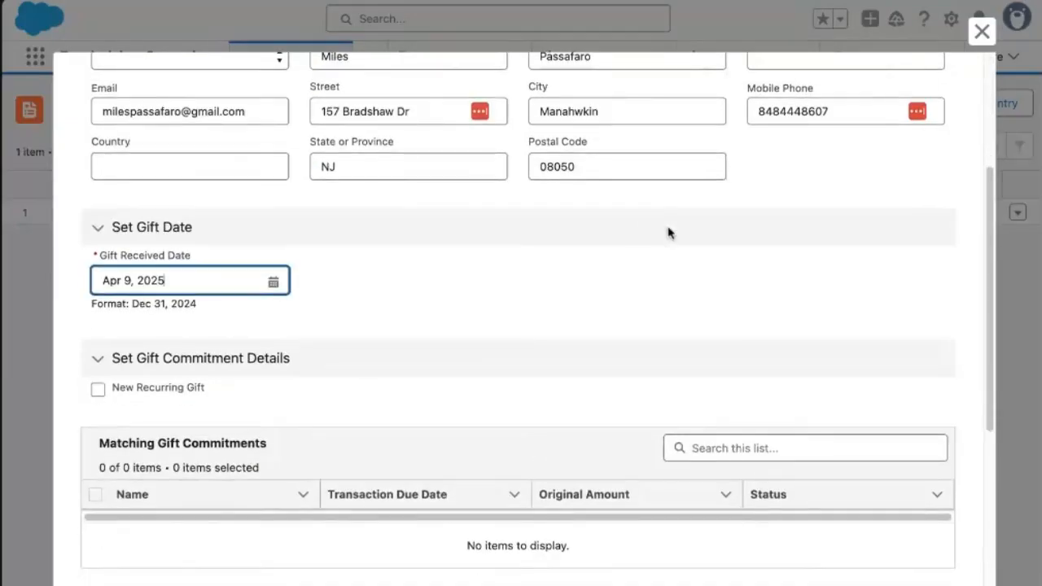
scroll(461, 367, down, 4)
click(186, 452)
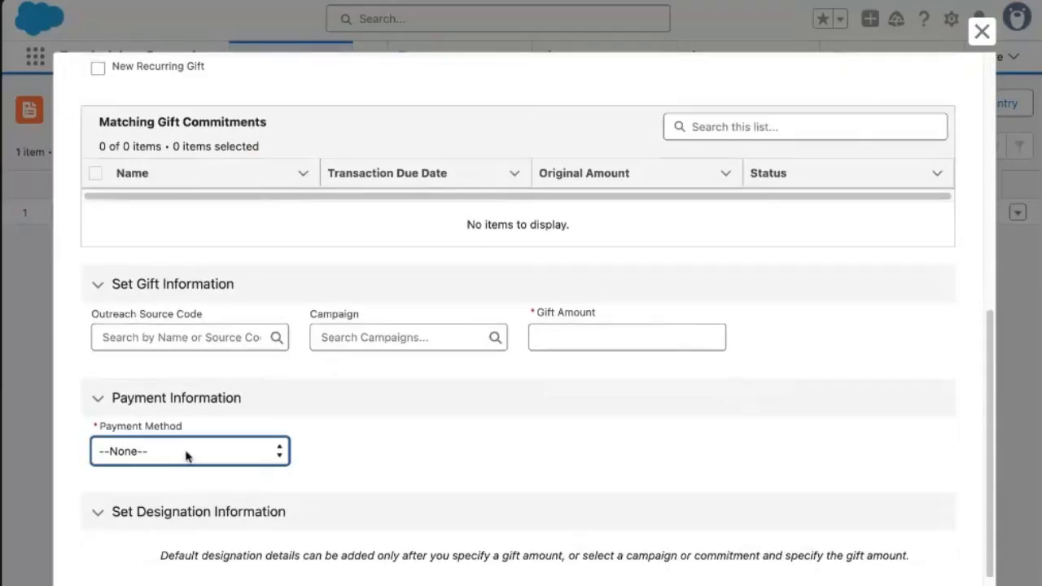
click(242, 496)
scroll(244, 496, down, 1)
click(364, 373)
text(4335)
click(575, 366)
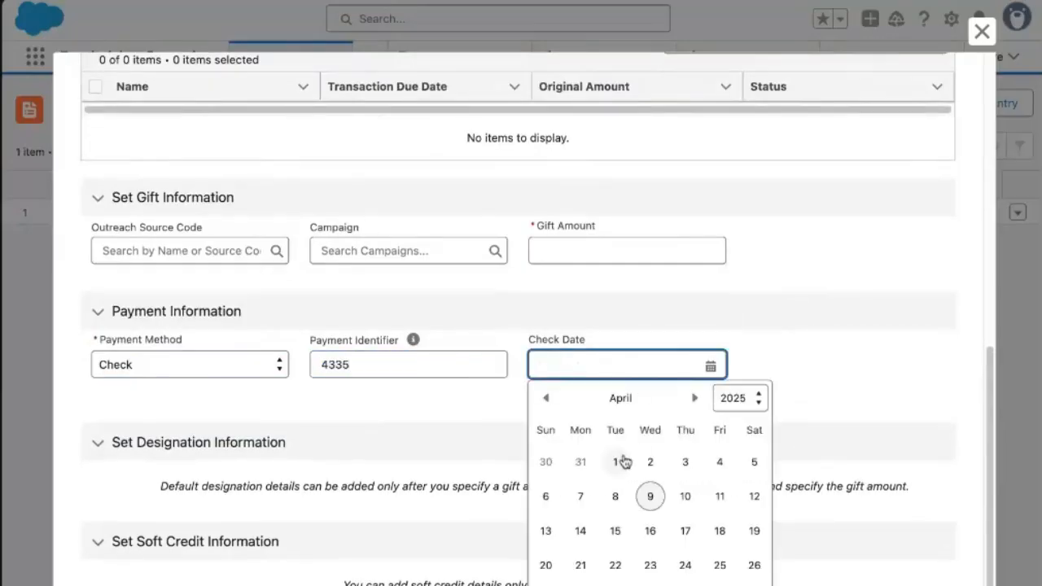
click(546, 497)
Enter a 100 gift amount, designate 100% to General Operating Support, and save.
scroll(693, 162, down, 1)
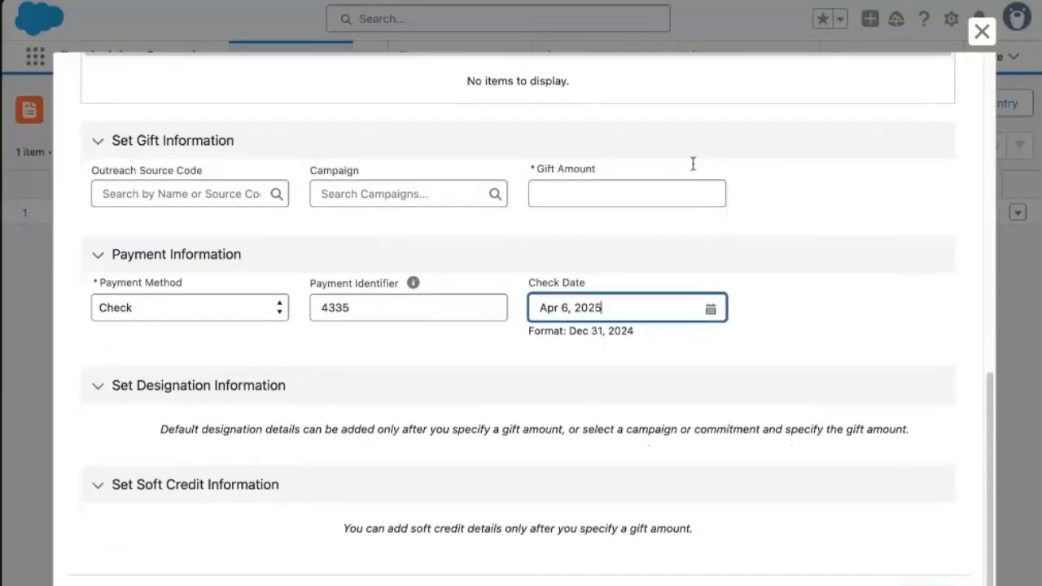
scroll(621, 214, up, 1)
click(619, 213)
text(100)
click(142, 434)
click(143, 432)
click(199, 441)
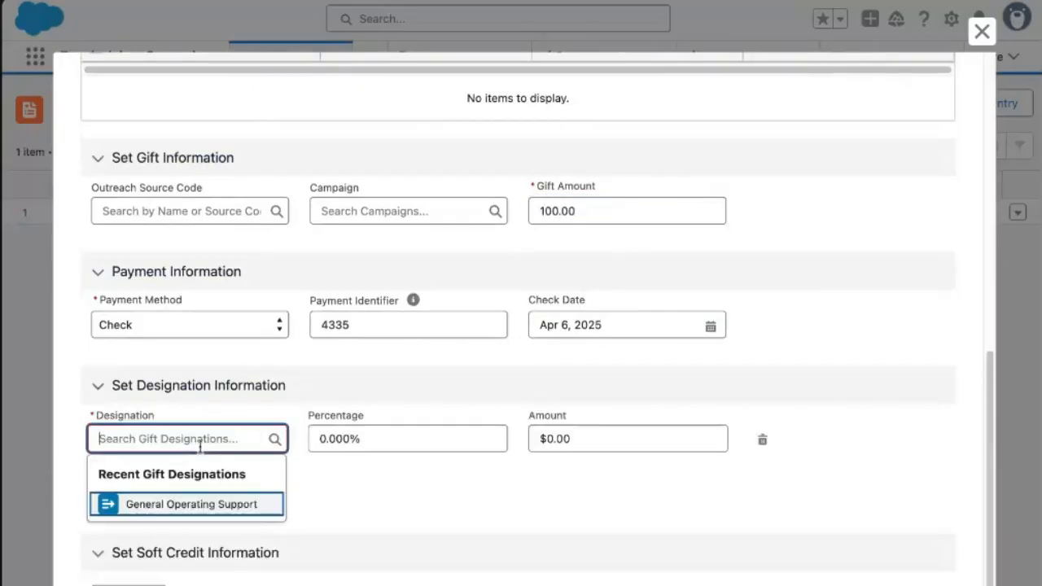
click(181, 504)
click(376, 438)
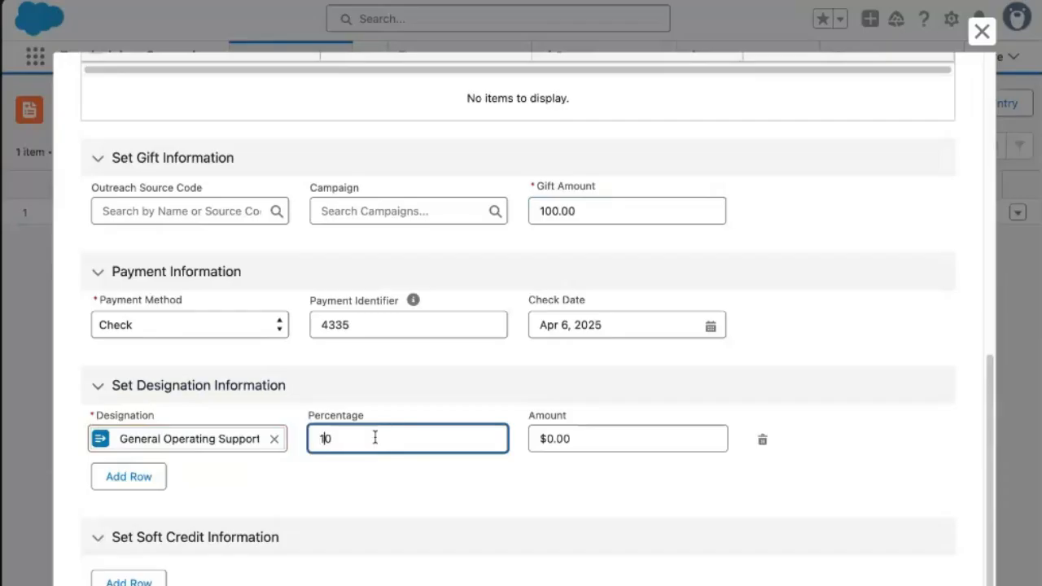
text(100)
click(397, 485)
scroll(925, 566, down, 2)
click(930, 580)
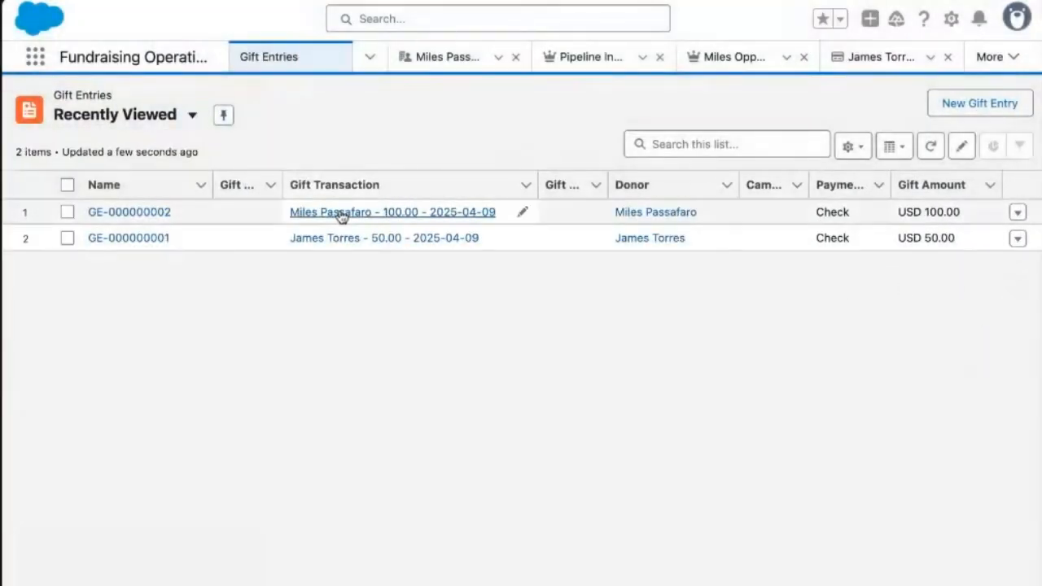
Open the donor's account record and scroll through its Details.
click(657, 215)
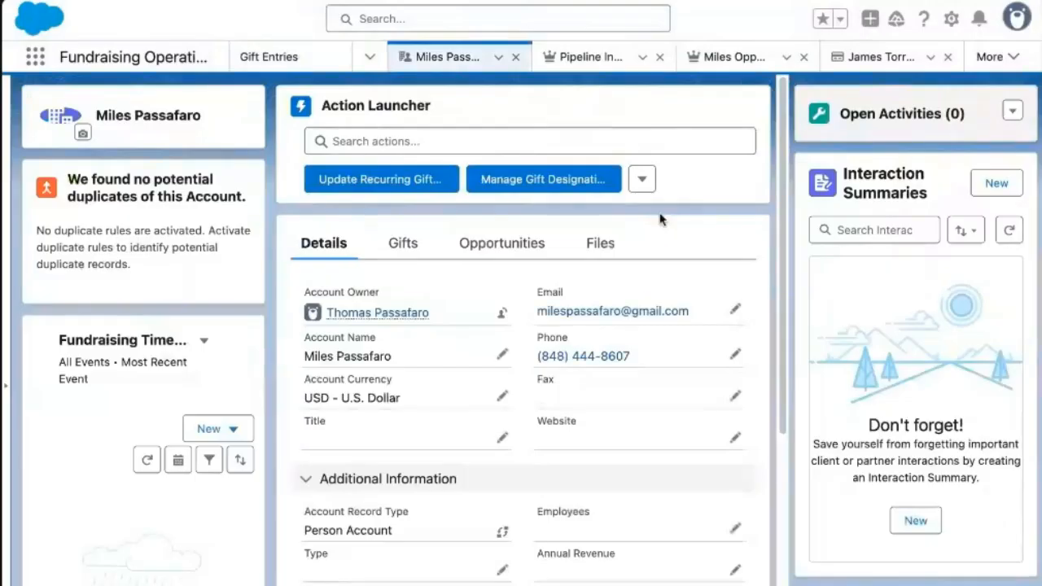
scroll(680, 273, down, 3)
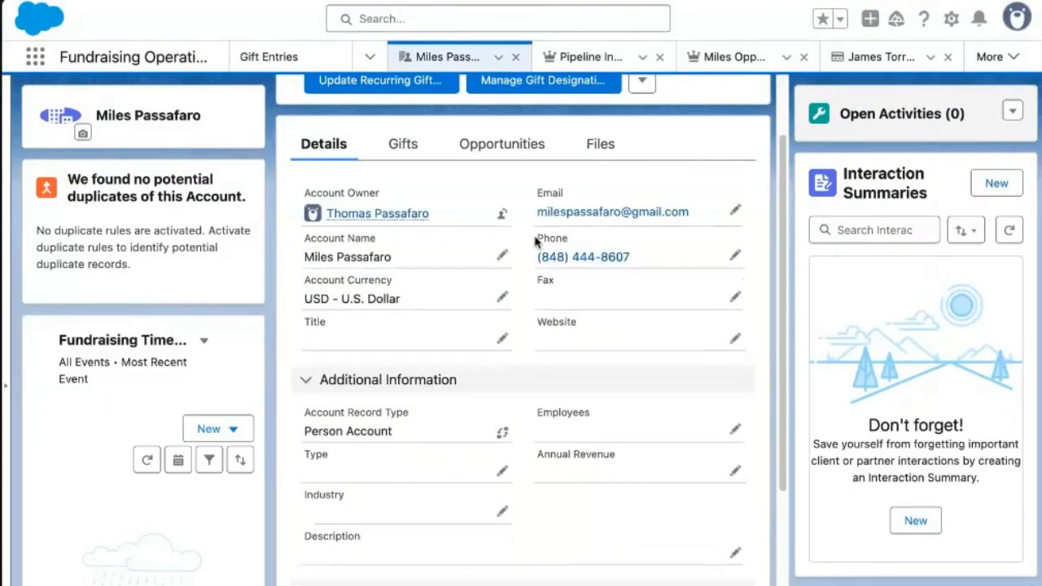
scroll(643, 279, down, 5)
scroll(643, 281, down, 1)
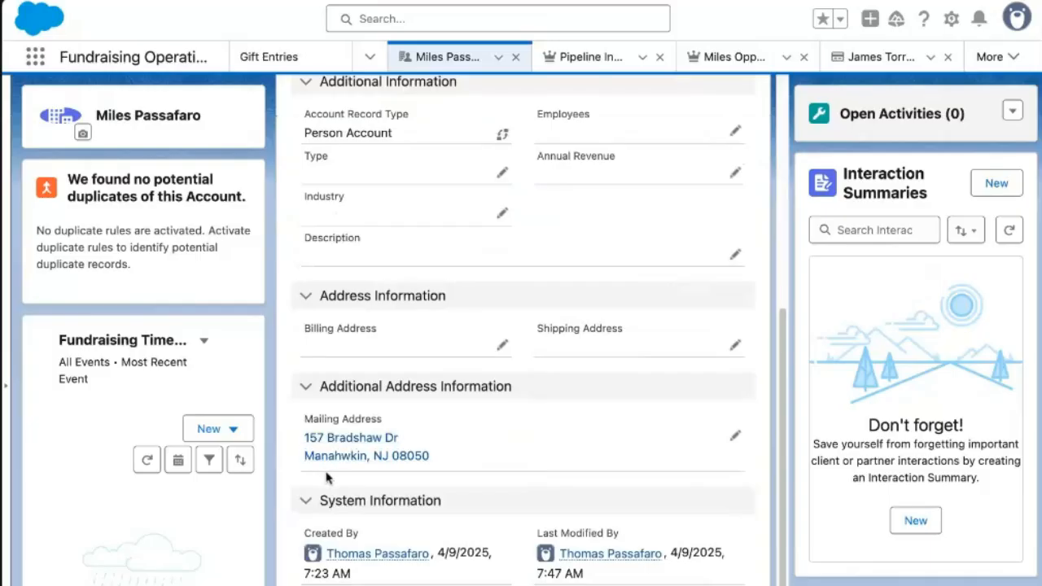
scroll(408, 445, up, 5)
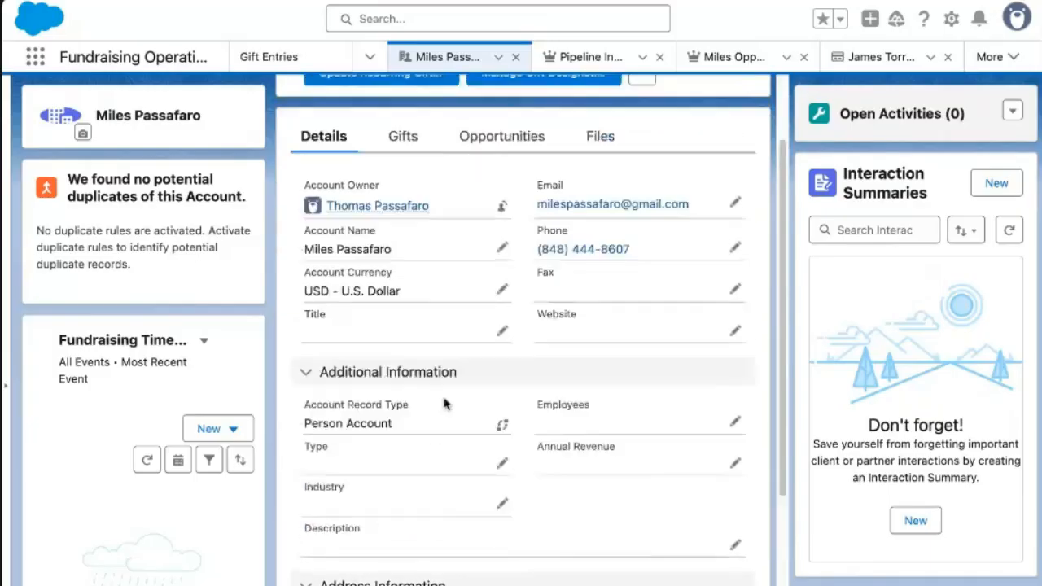
Review the Gifts tab: a USD 10,000.00 commitment and two transactions including the USD 100.00 check.
click(400, 187)
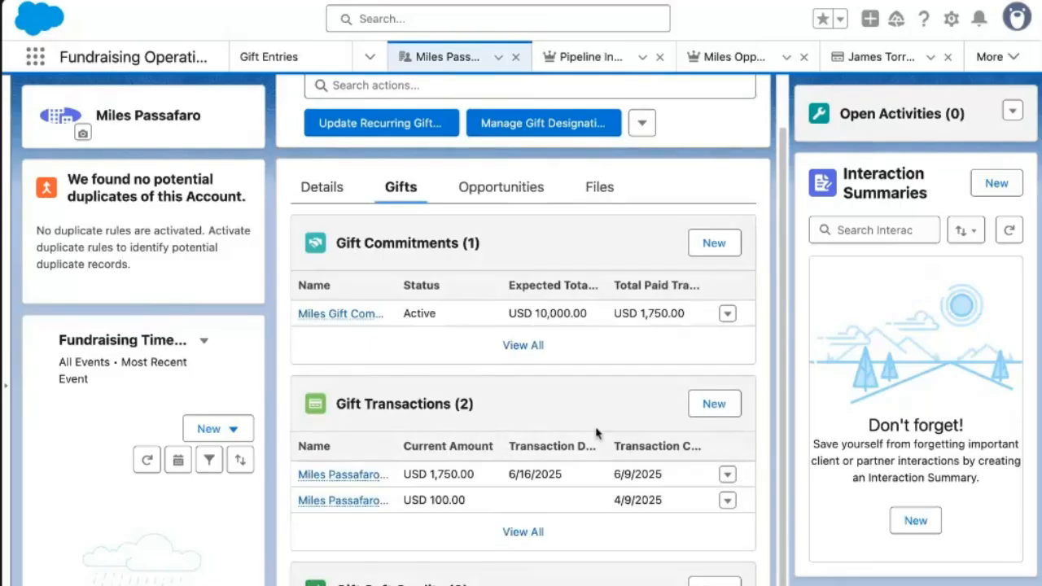
click(146, 460)
scroll(167, 430, down, 3)
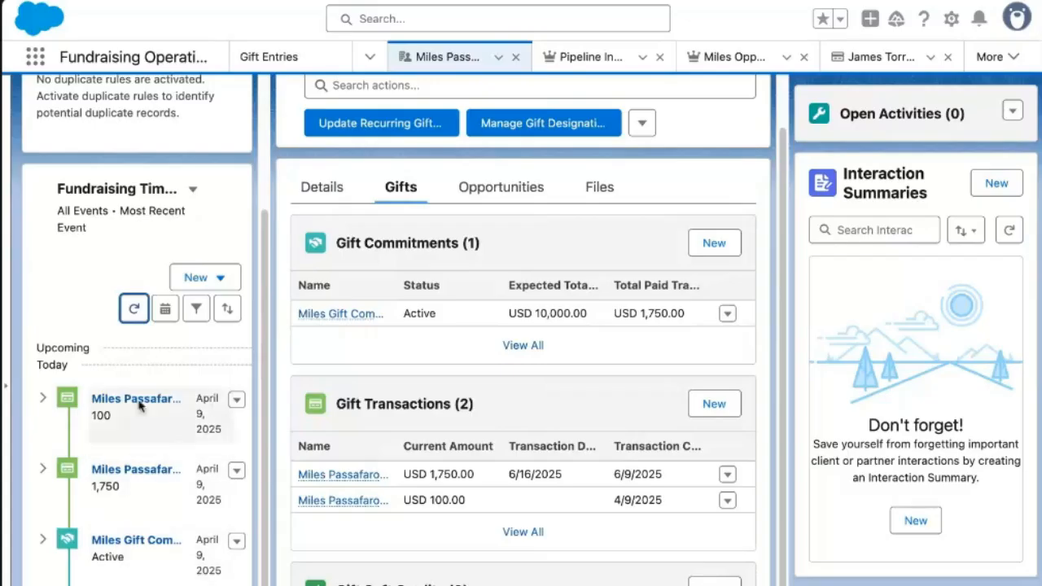
scroll(293, 391, up, 1)
scroll(218, 296, up, 3)
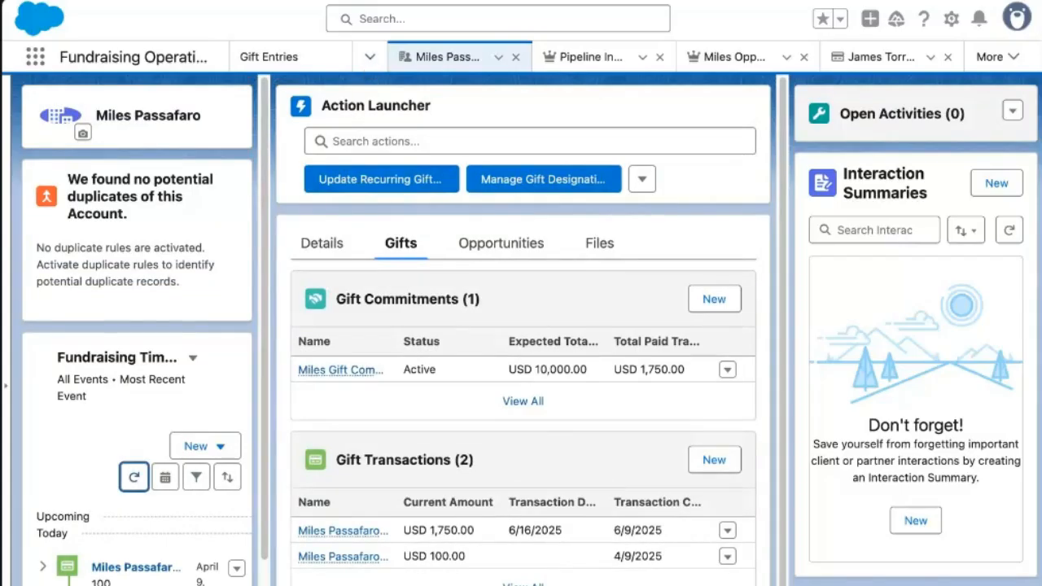
click(370, 56)
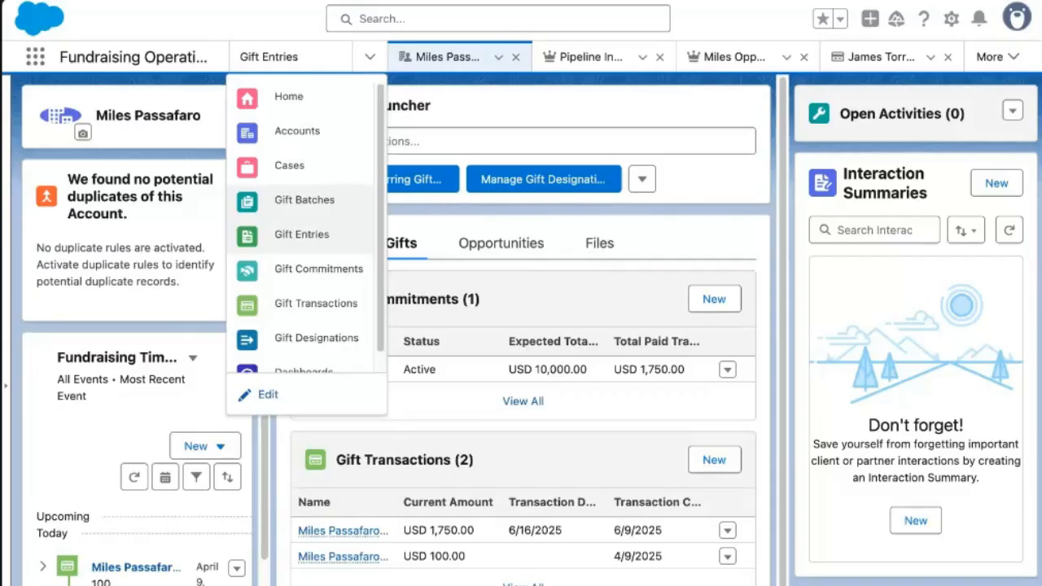
Start a new gift batch and enter the description '2025 Spring Gala'.
click(303, 199)
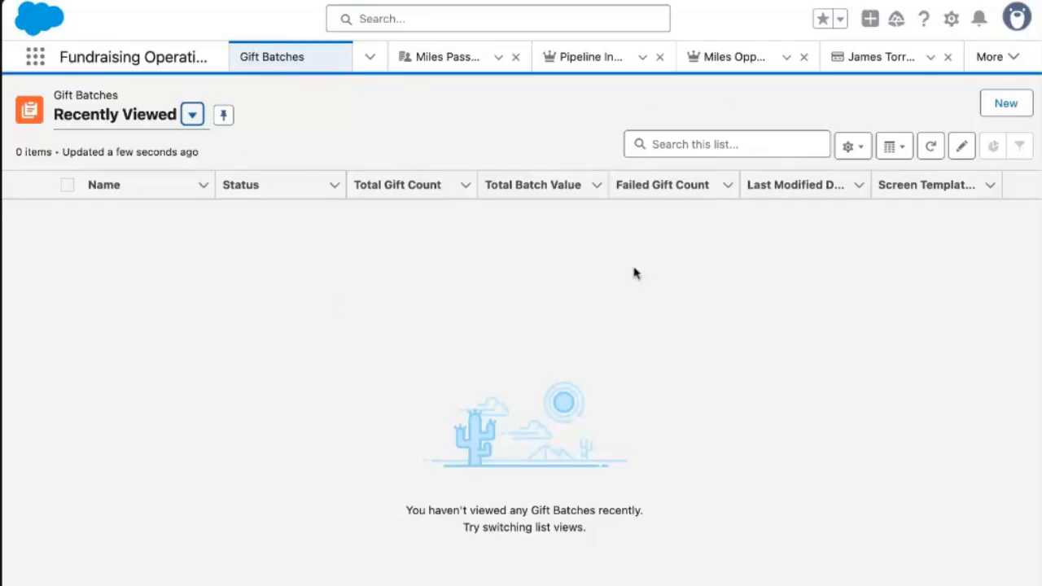
click(1002, 107)
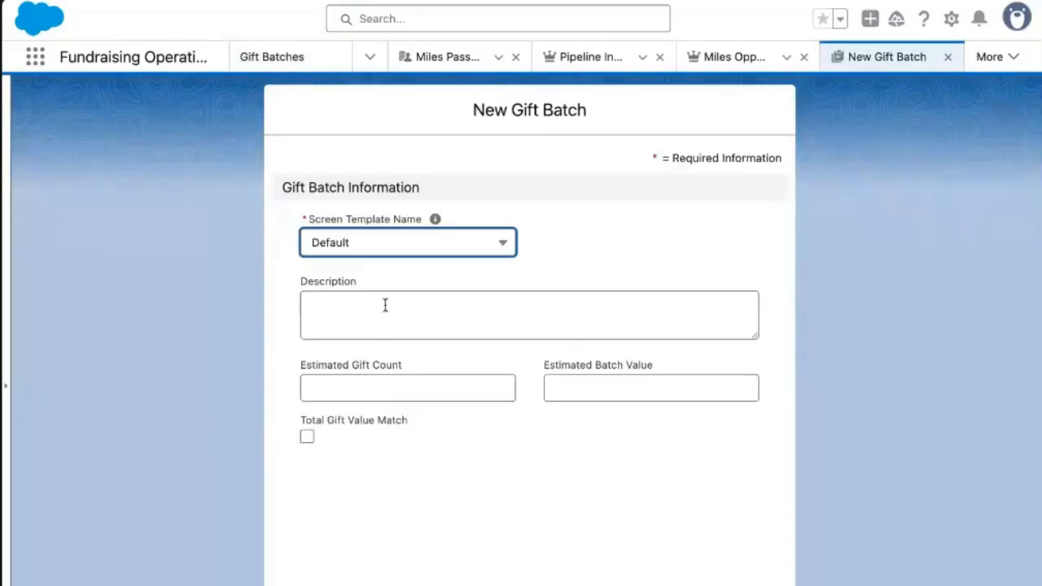
click(438, 243)
click(420, 308)
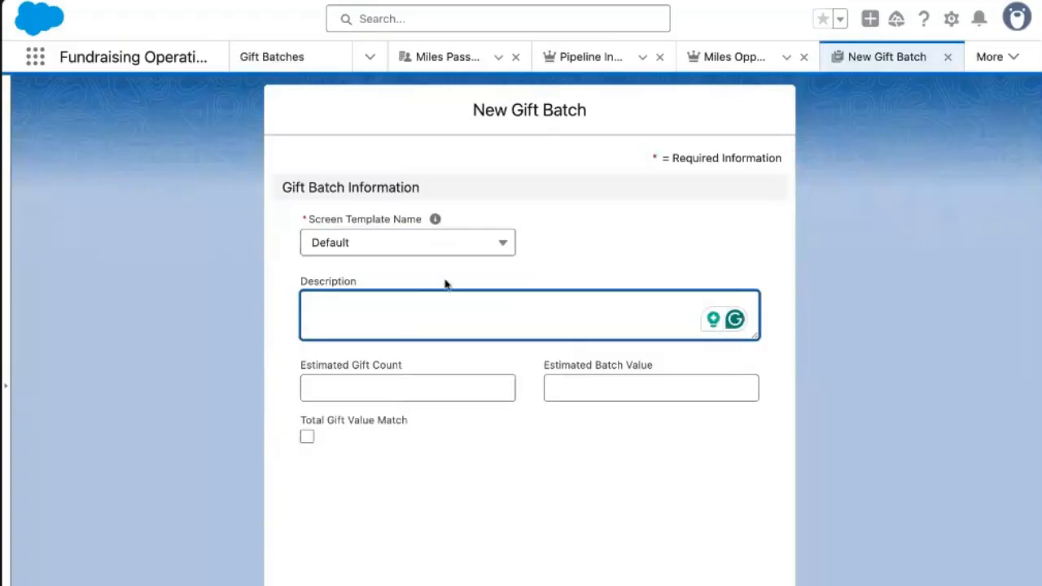
text(202)
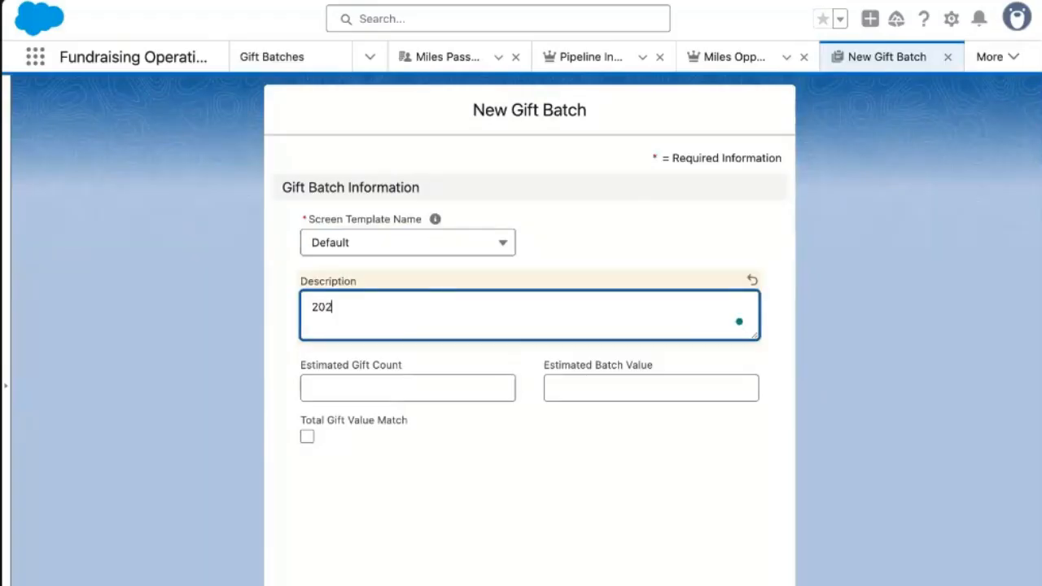
text(5 Spring Gala)
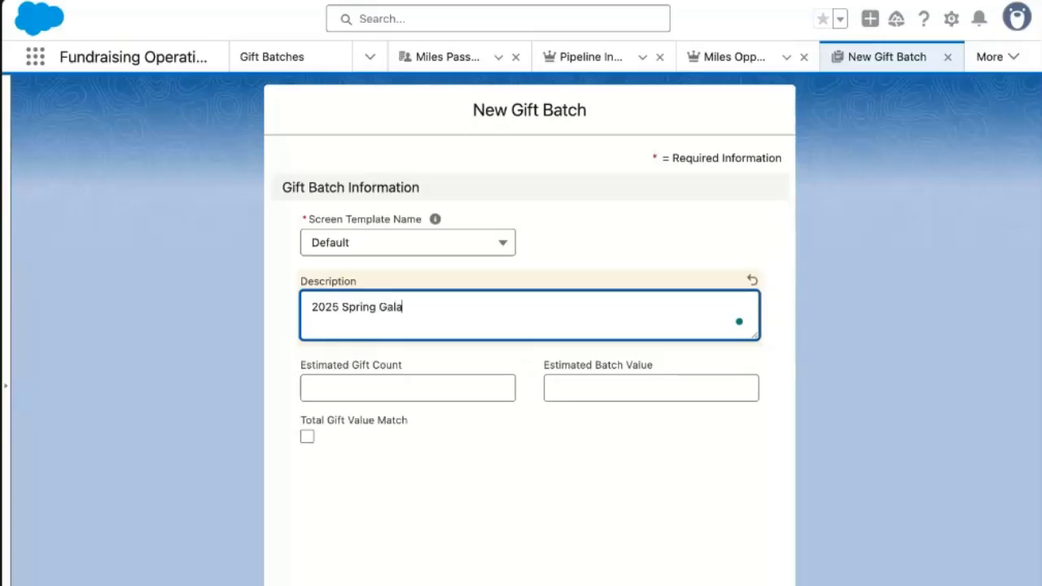
click(390, 376)
click(613, 391)
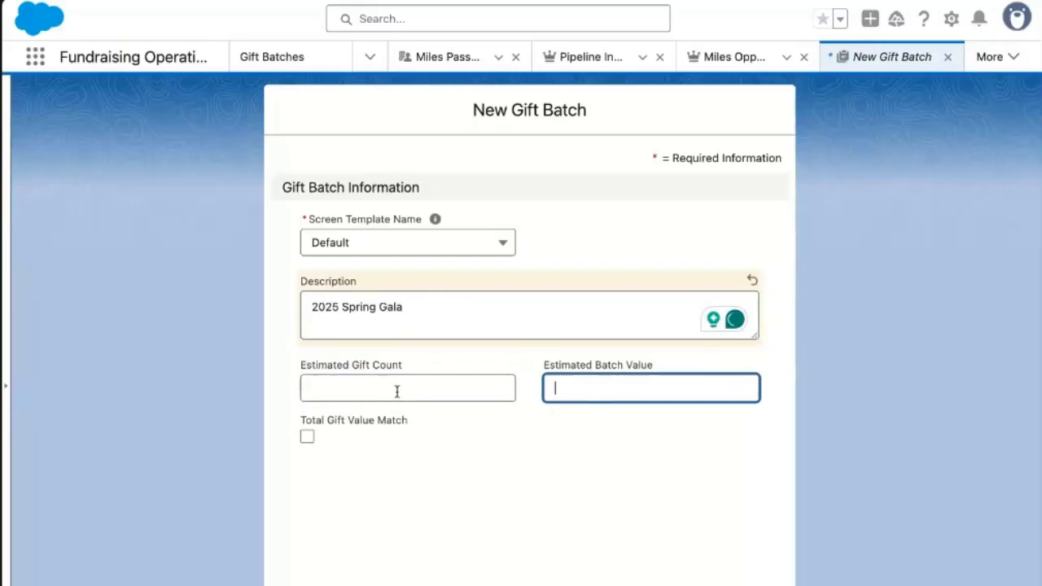
Set estimated gift count 2 and batch value 1000 with total gift value matching on, then begin a gift entry.
click(307, 439)
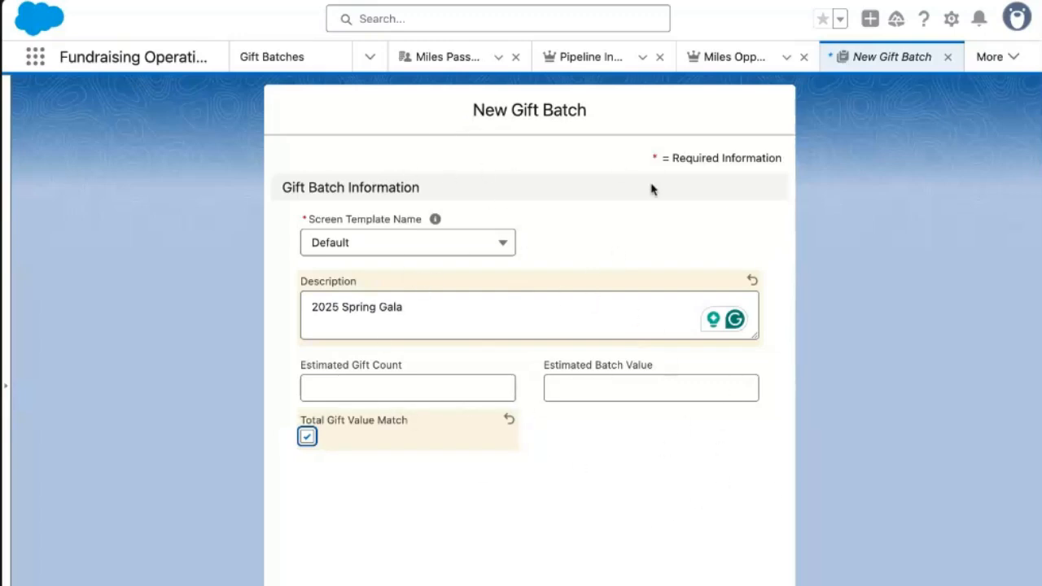
click(607, 386)
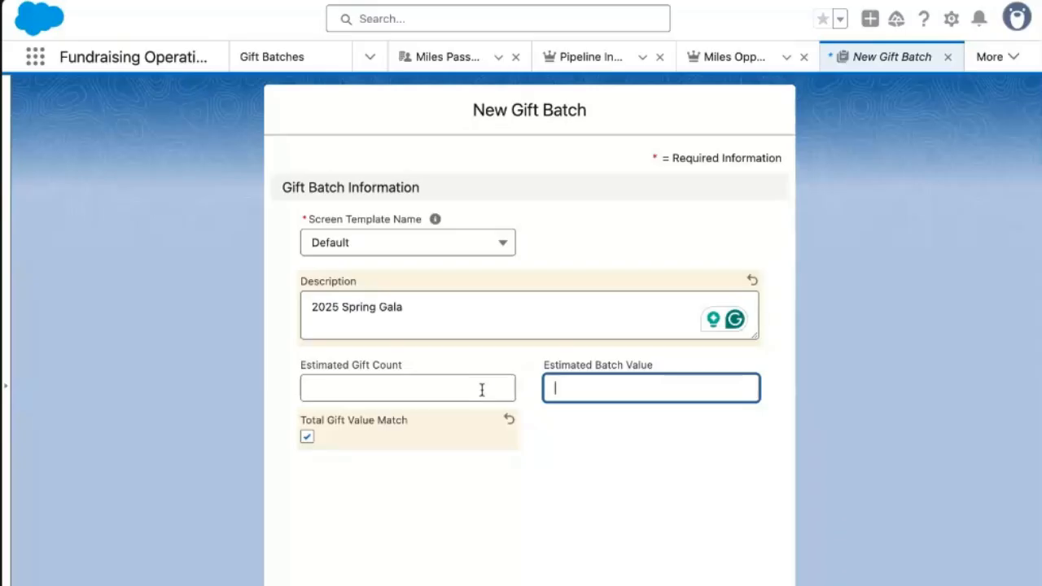
click(308, 439)
click(381, 391)
text(2)
click(622, 393)
text(1000)
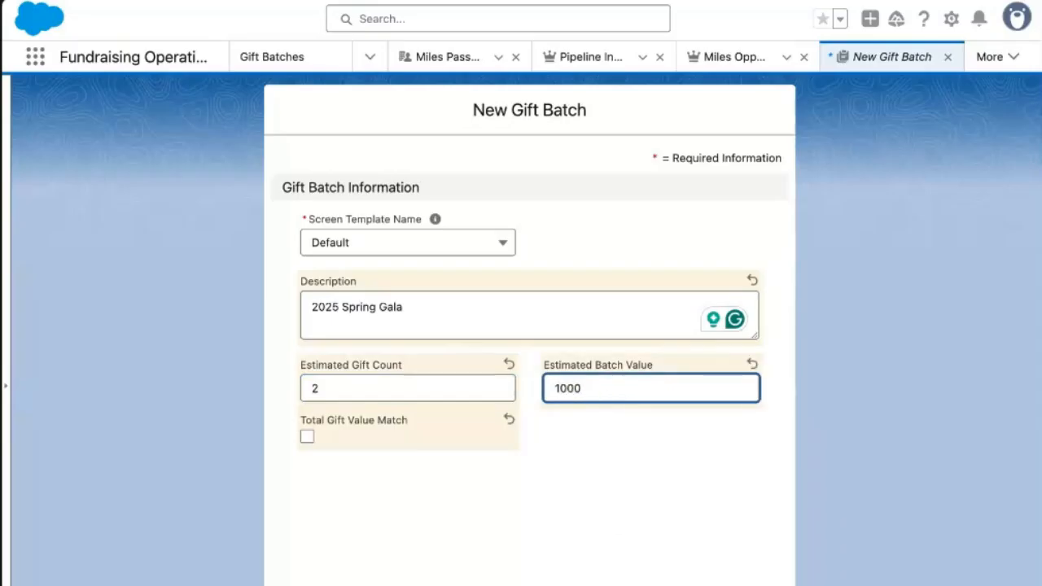
click(307, 437)
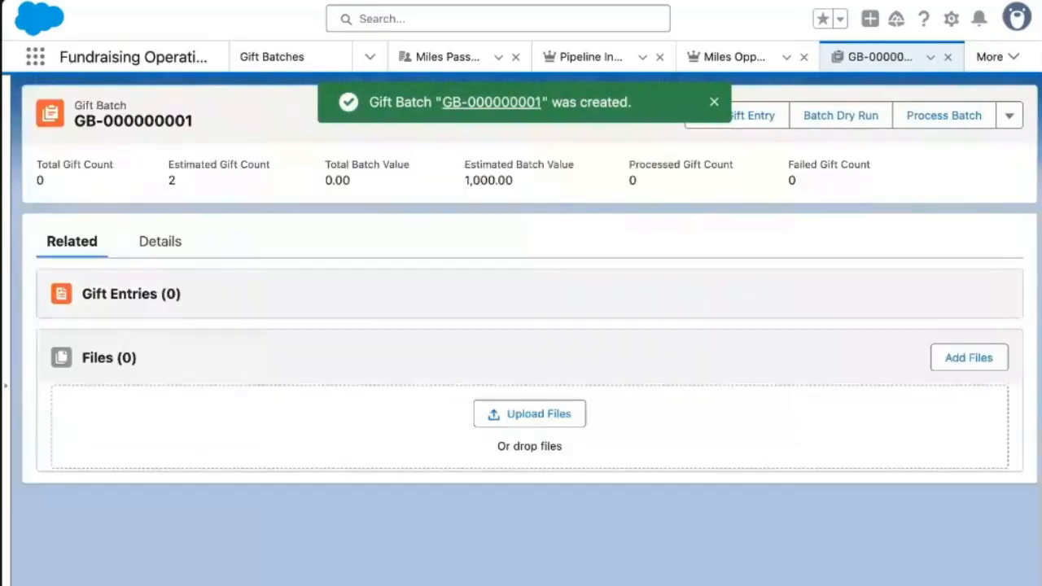
click(716, 104)
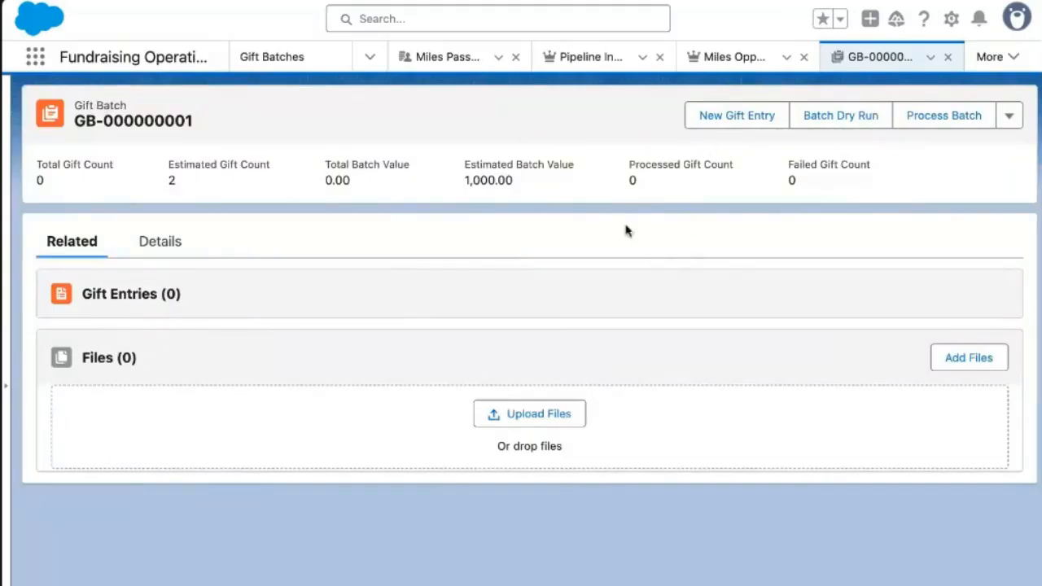
click(742, 116)
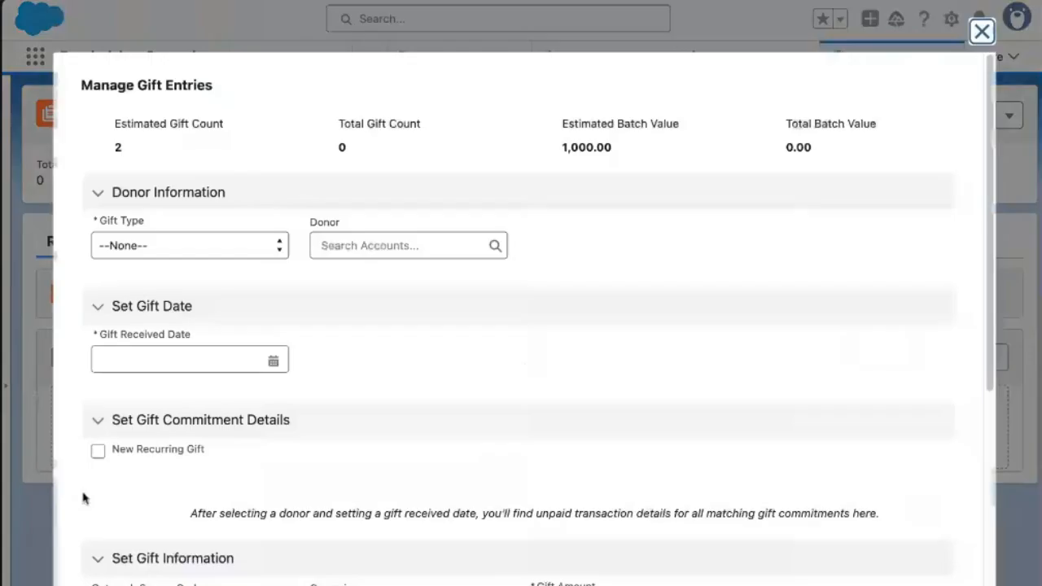
Make the gift type Individual, choose the donor, and set the received date to Apr 9, 2025.
click(255, 246)
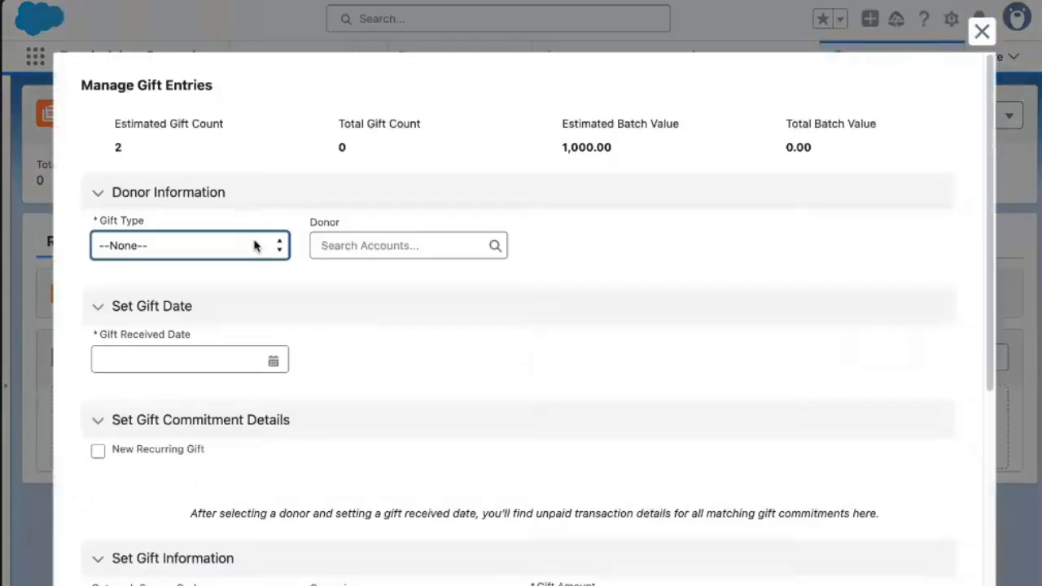
click(255, 259)
click(373, 247)
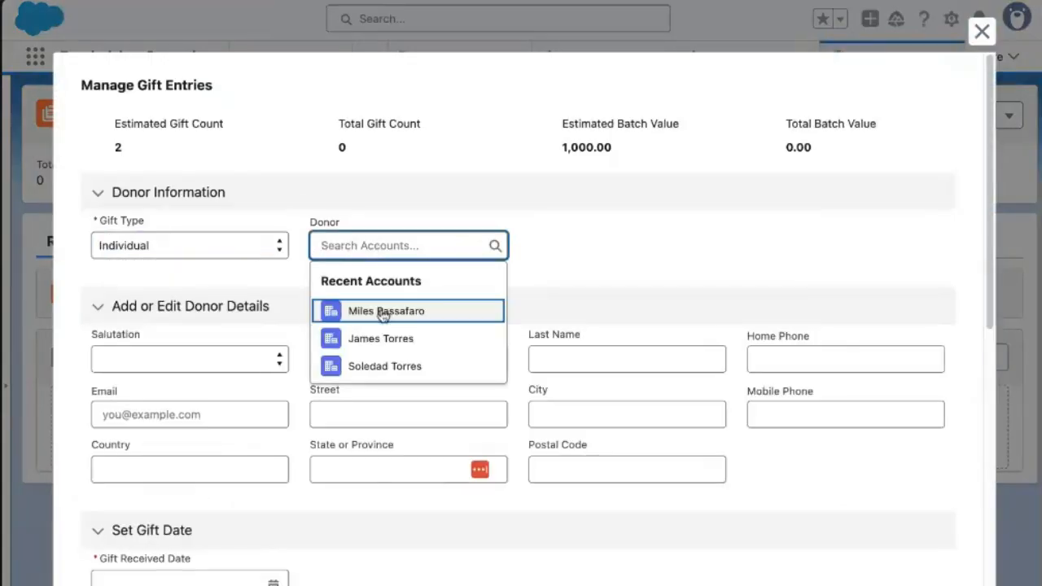
click(384, 367)
scroll(216, 447, down, 3)
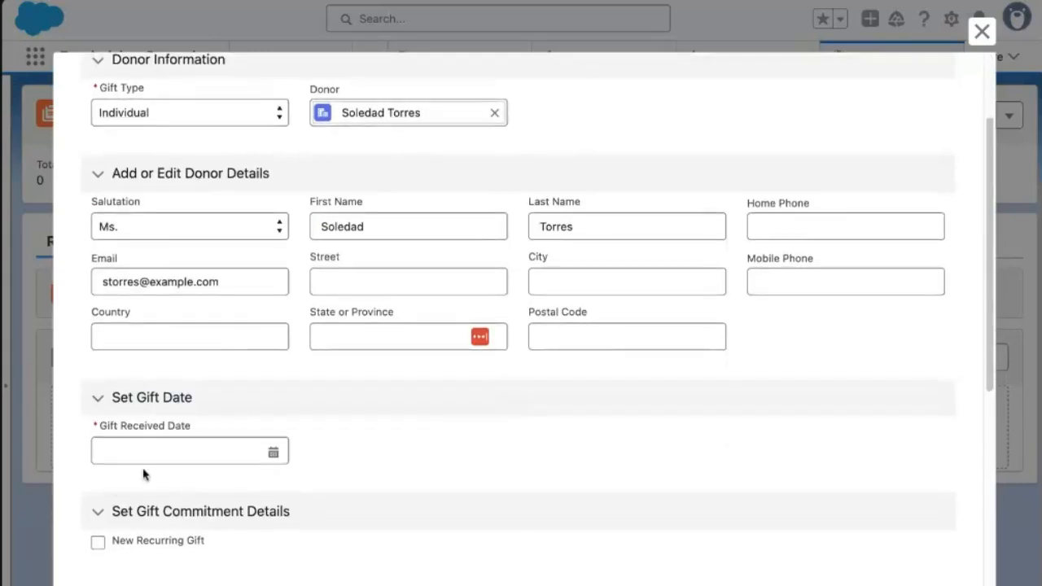
click(163, 455)
click(217, 254)
Enter a 500 Cash gift designated to General Operating Support.
scroll(562, 429, down, 3)
scroll(562, 429, down, 5)
click(622, 303)
text(5)
click(174, 424)
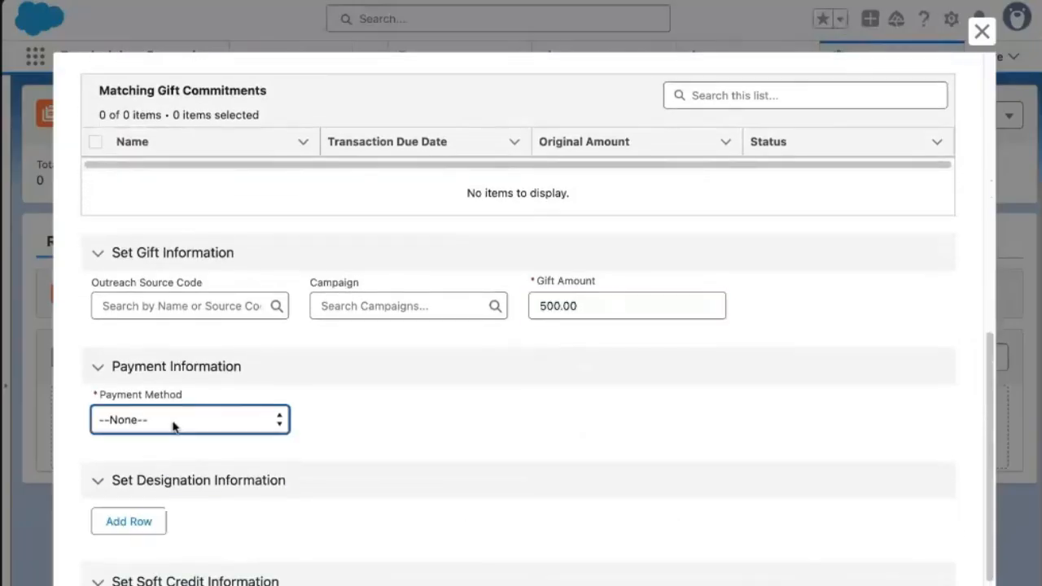
click(307, 454)
scroll(384, 434, down, 2)
click(131, 397)
click(223, 404)
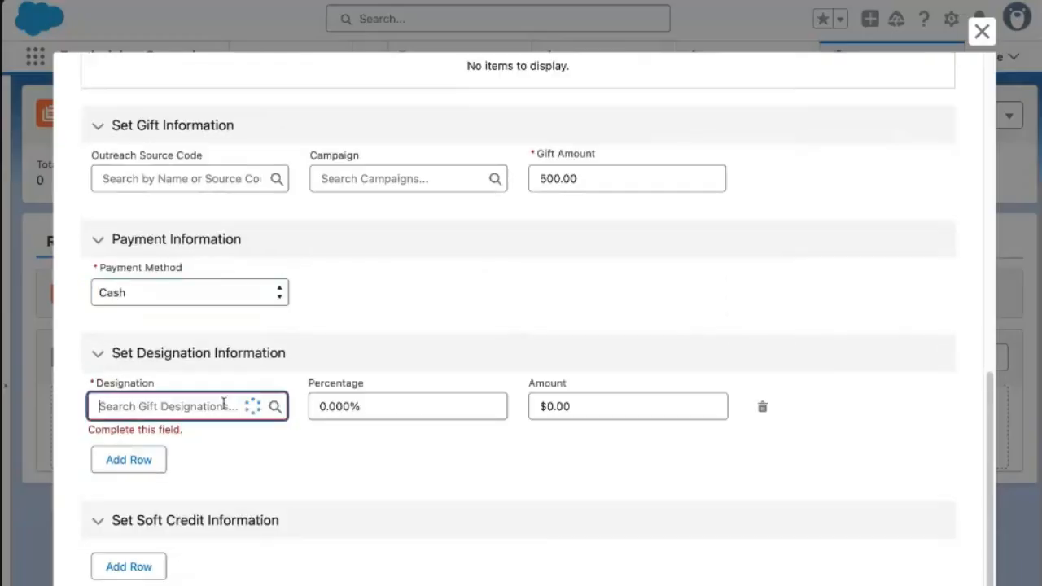
click(182, 475)
click(395, 406)
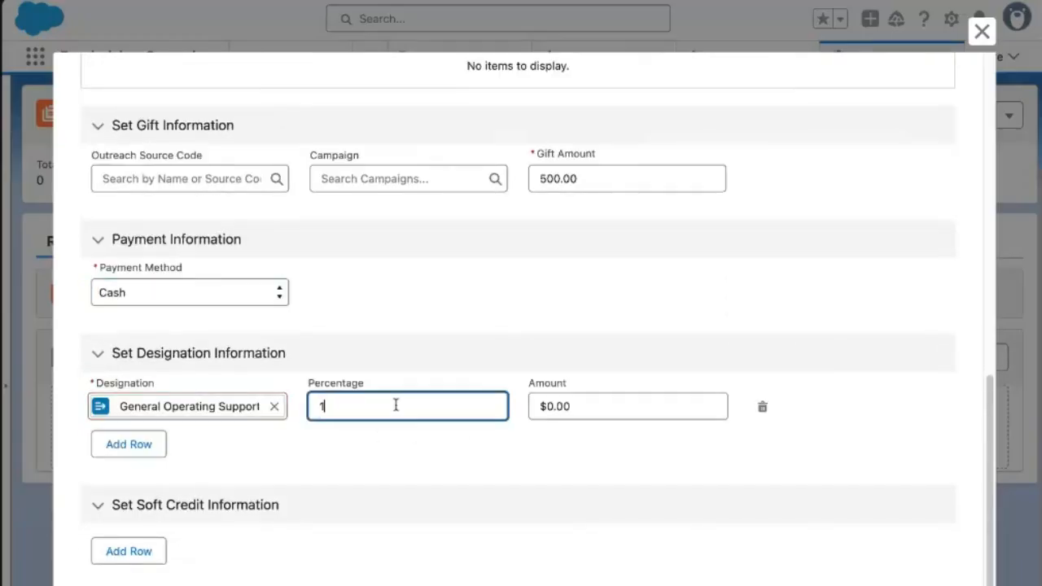
Add a soft credit recipient with the role Soft Credit.
scroll(570, 497, down, 1)
click(126, 500)
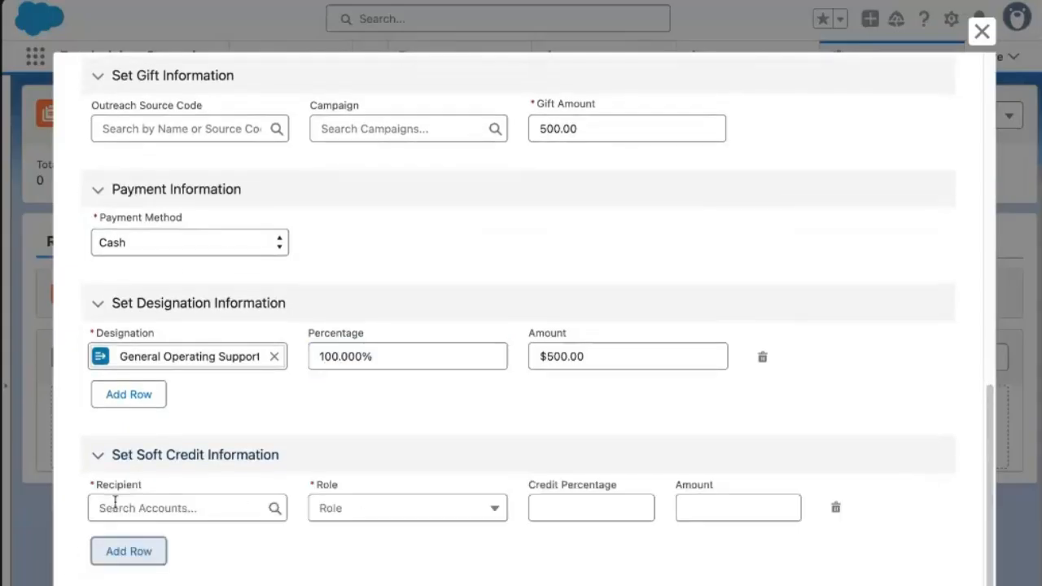
click(169, 504)
click(163, 567)
click(340, 517)
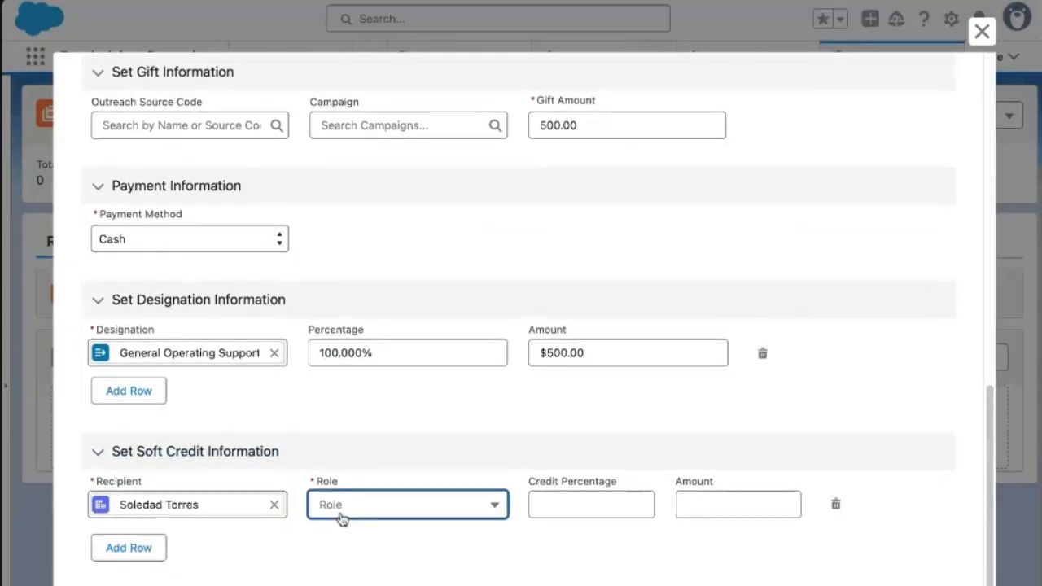
click(266, 497)
click(274, 505)
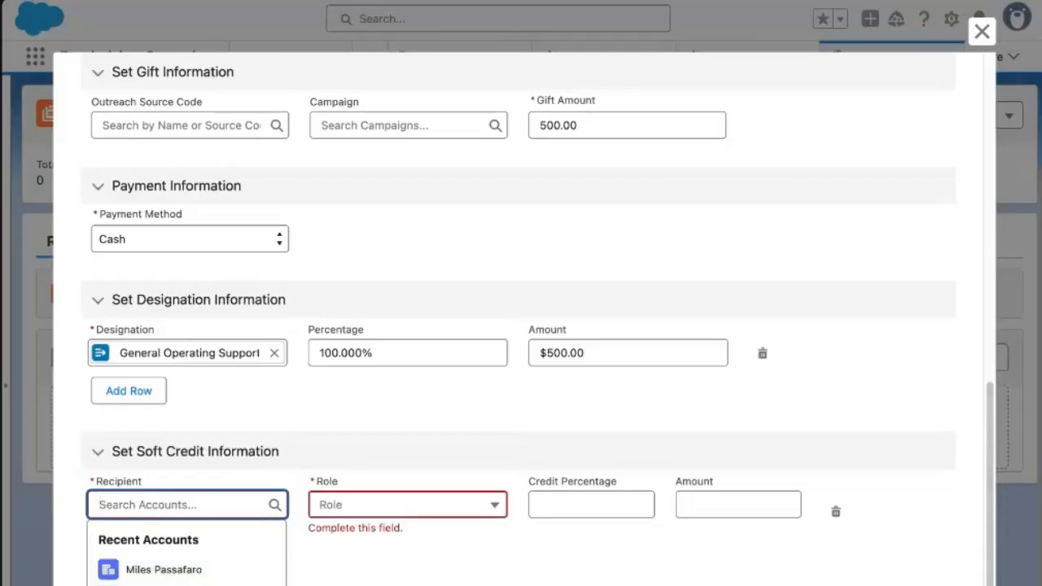
click(203, 584)
click(366, 505)
click(377, 390)
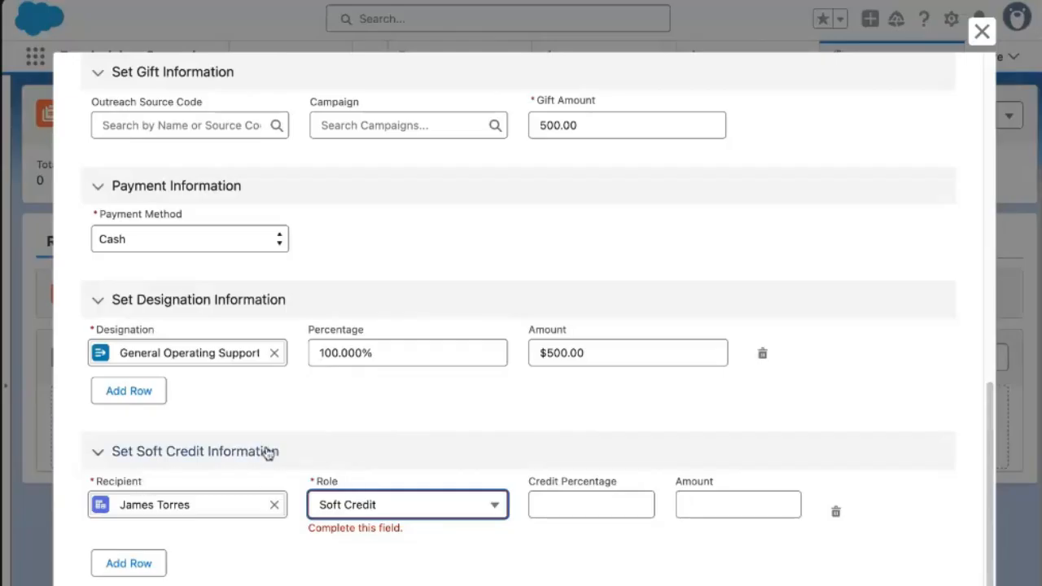
click(488, 510)
click(477, 397)
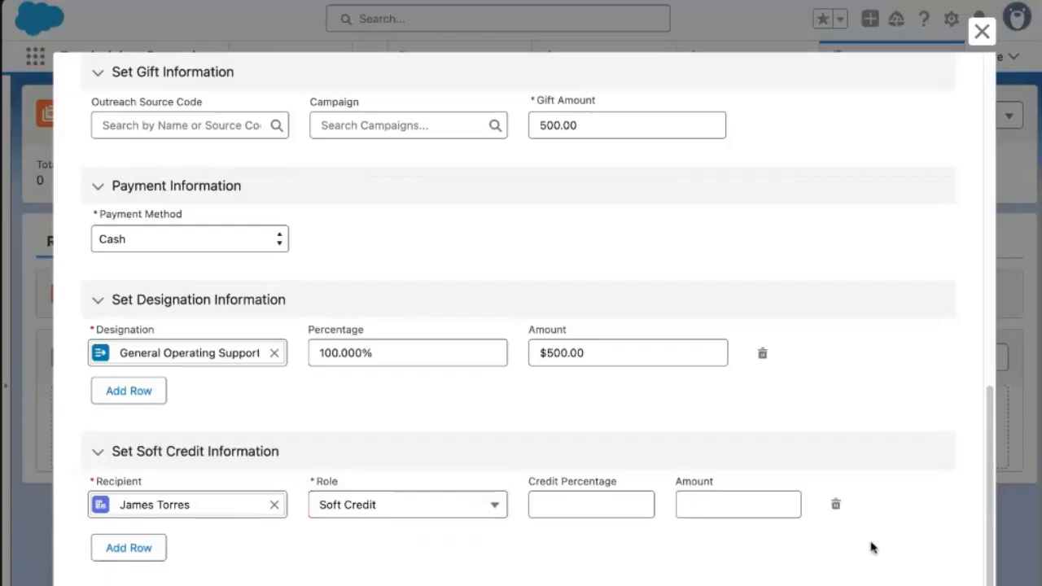
scroll(880, 554, down, 1)
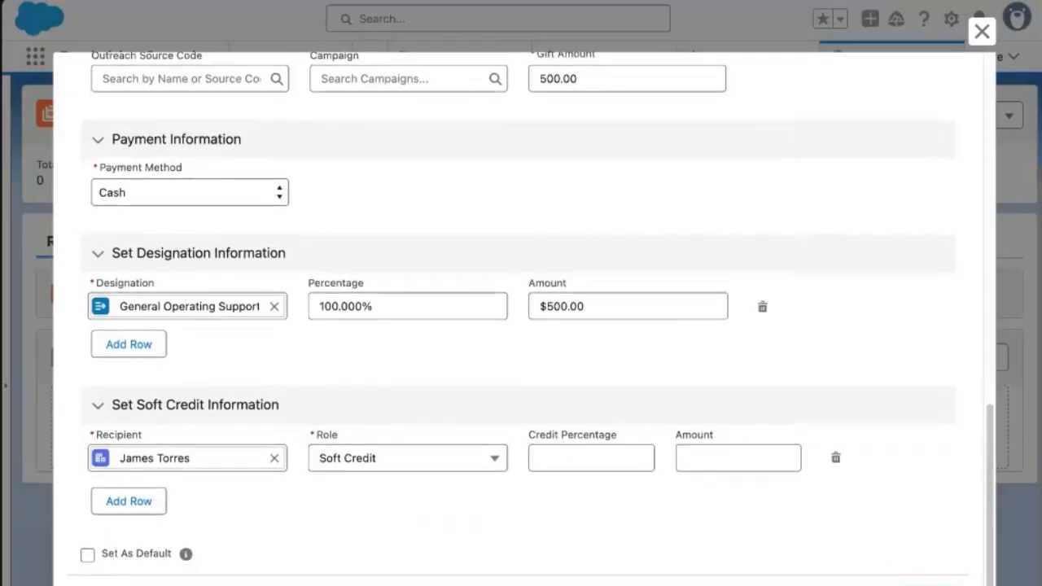
Save the first gift, then start an Individual gift for the second donor dated Apr 9, 2025.
click(926, 585)
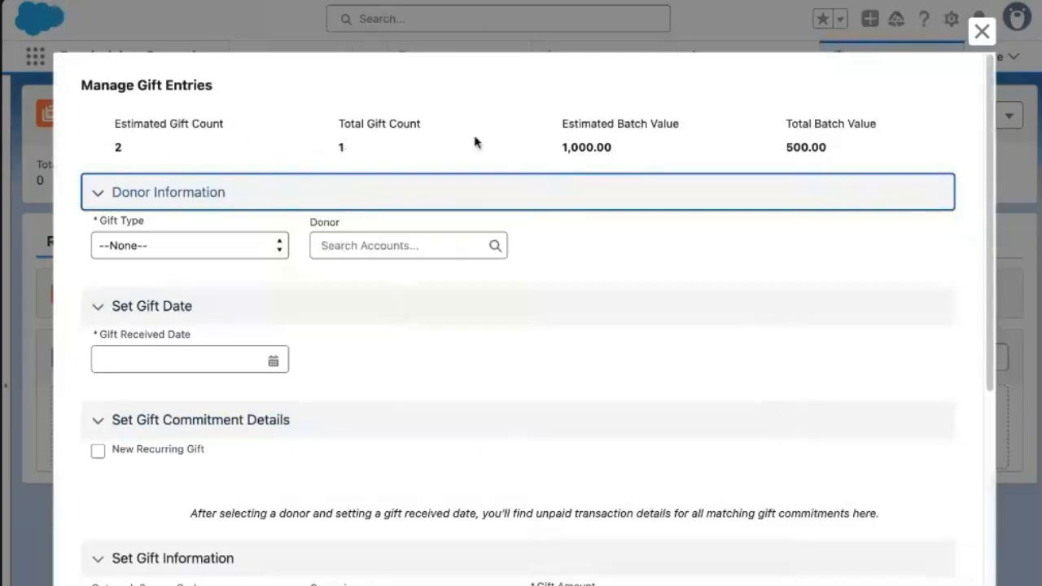
click(217, 237)
click(215, 237)
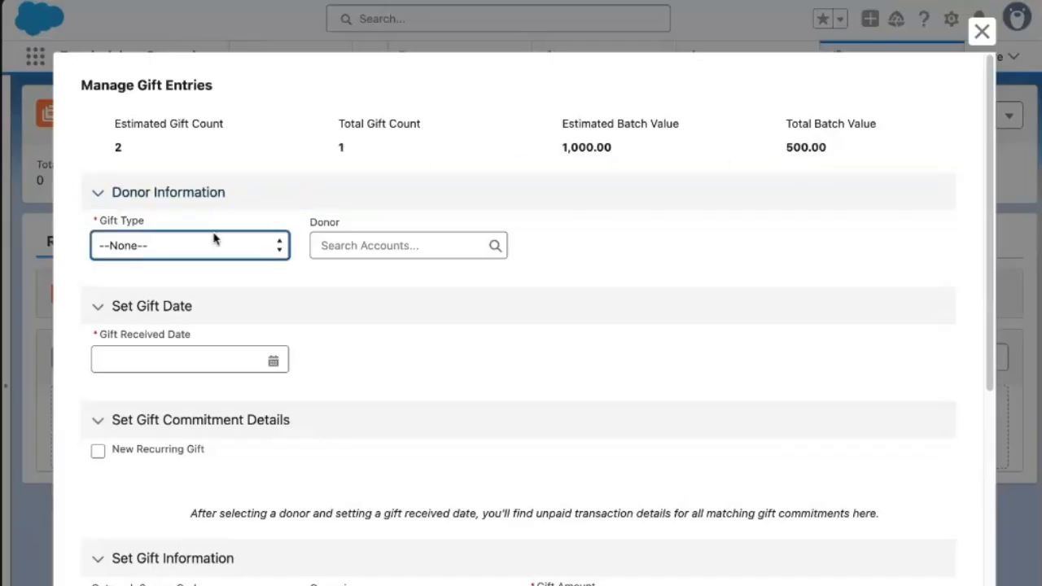
click(214, 257)
click(350, 245)
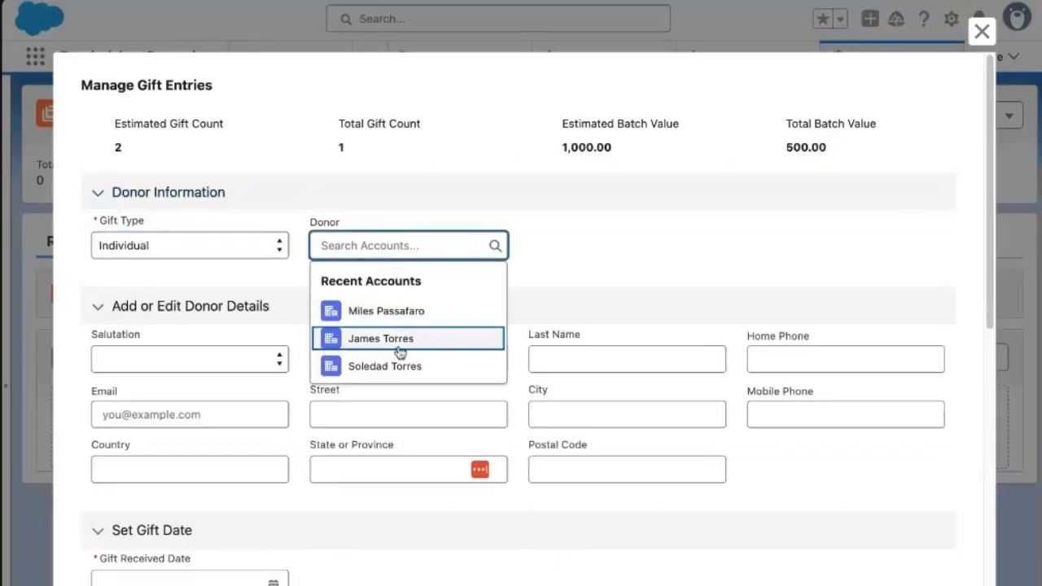
click(399, 318)
scroll(163, 384, down, 4)
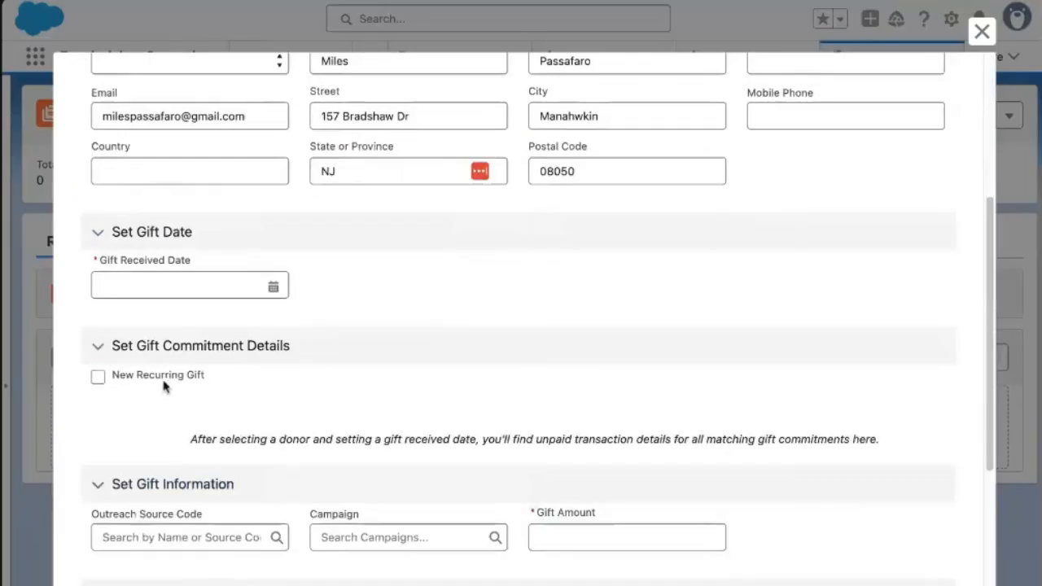
click(165, 285)
click(213, 417)
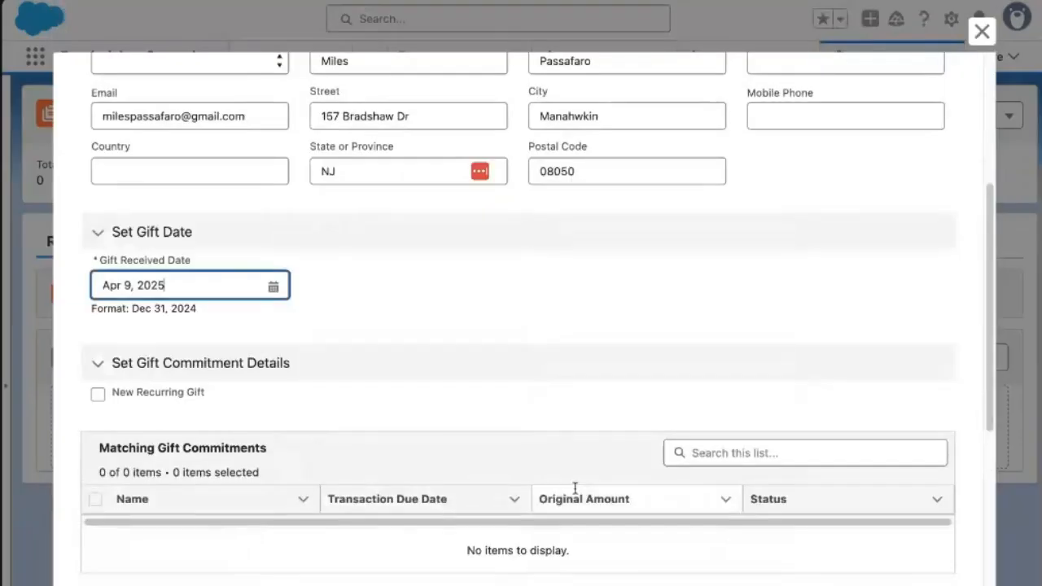
Enter 500 Cash, 100% to General Operating Support, and save the second gift.
scroll(521, 473, down, 4)
scroll(521, 468, down, 1)
click(597, 290)
text(500)
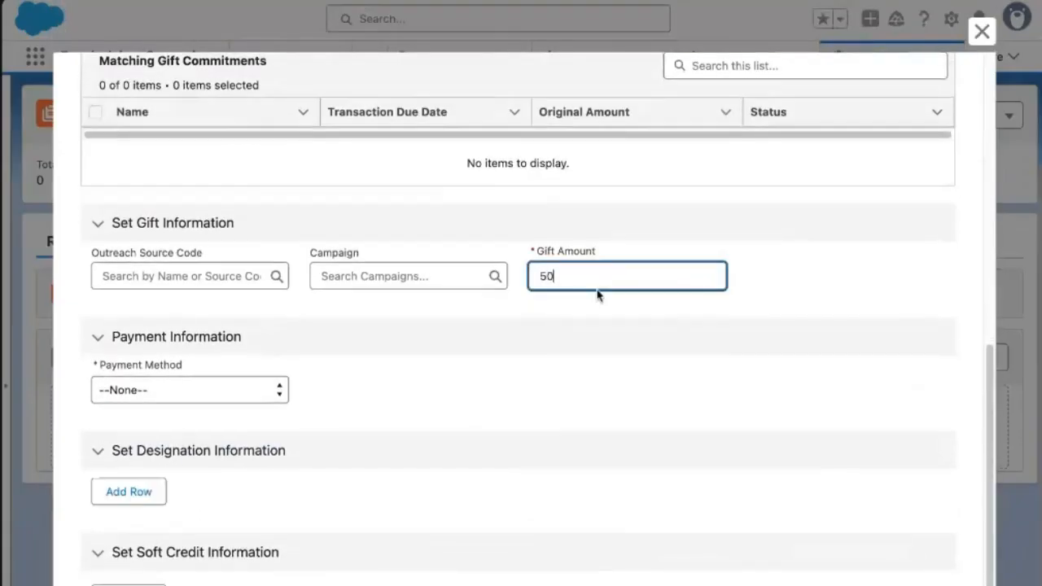
click(198, 391)
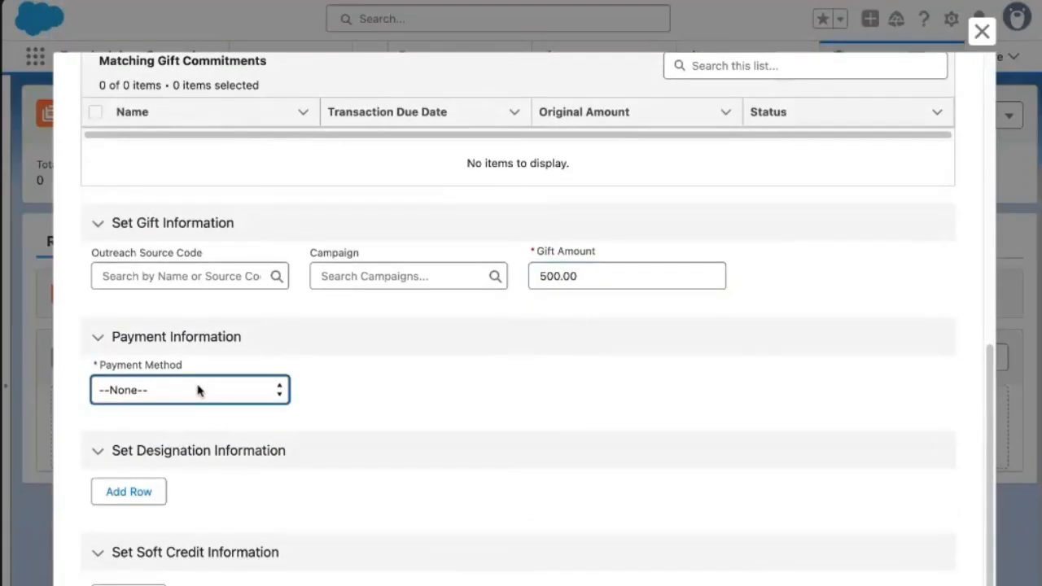
click(198, 407)
scroll(421, 477, down, 3)
click(129, 395)
click(199, 412)
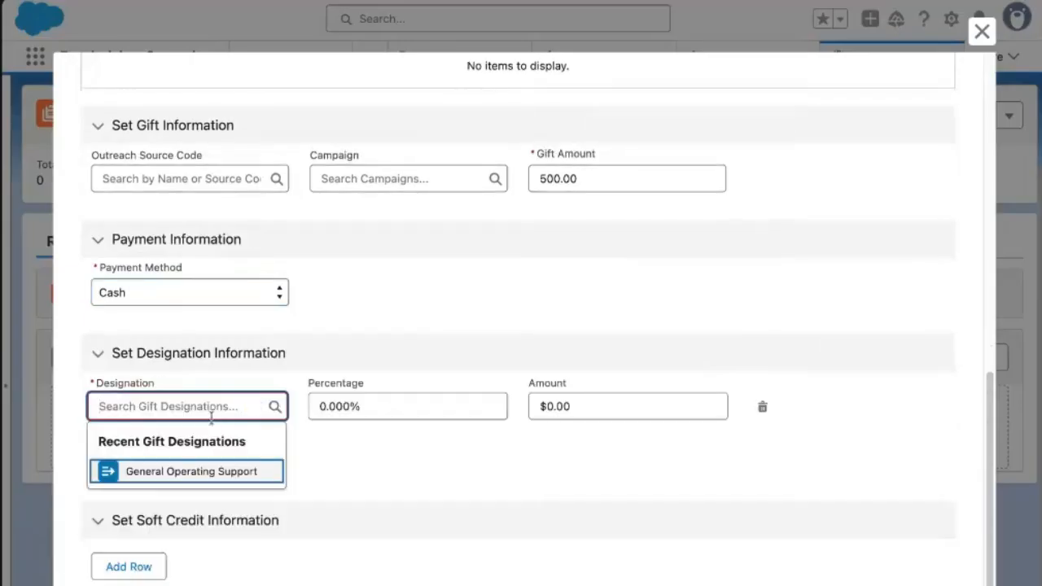
click(201, 473)
click(426, 415)
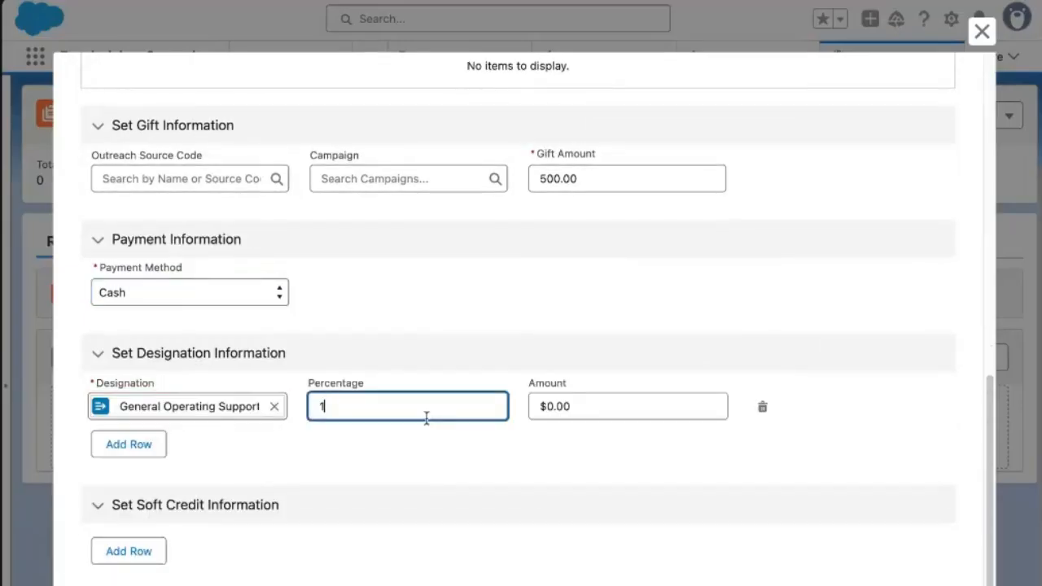
scroll(871, 454, down, 2)
click(929, 560)
click(933, 584)
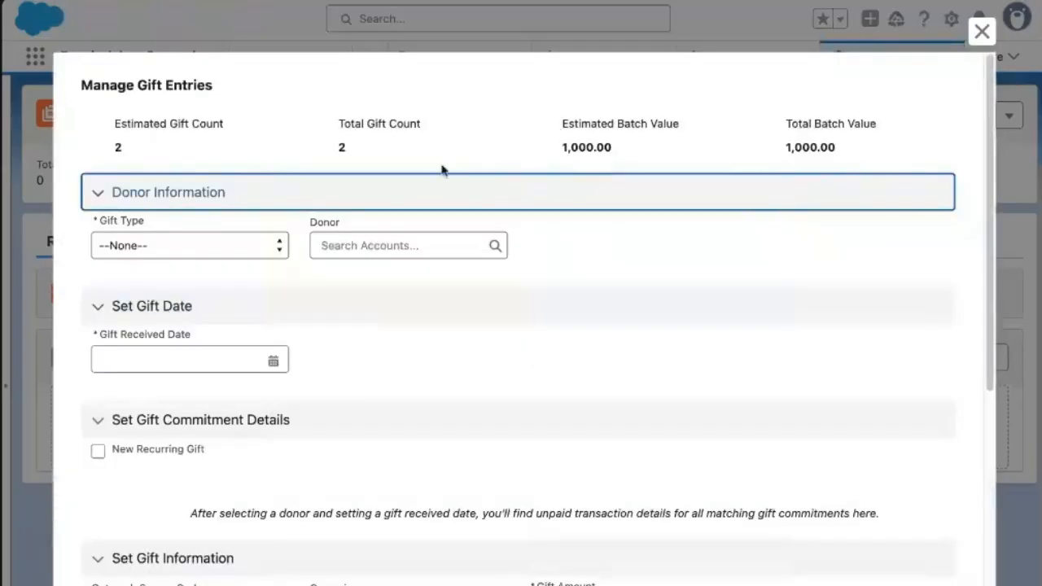
Close the gift entry form and reload the batch record to update its totals.
scroll(735, 256, down, 5)
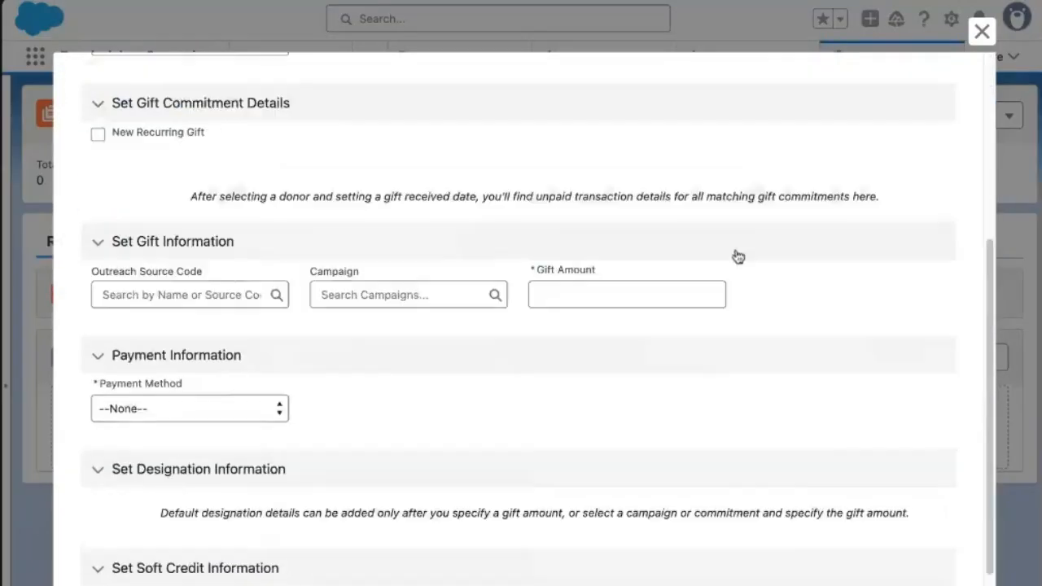
click(982, 31)
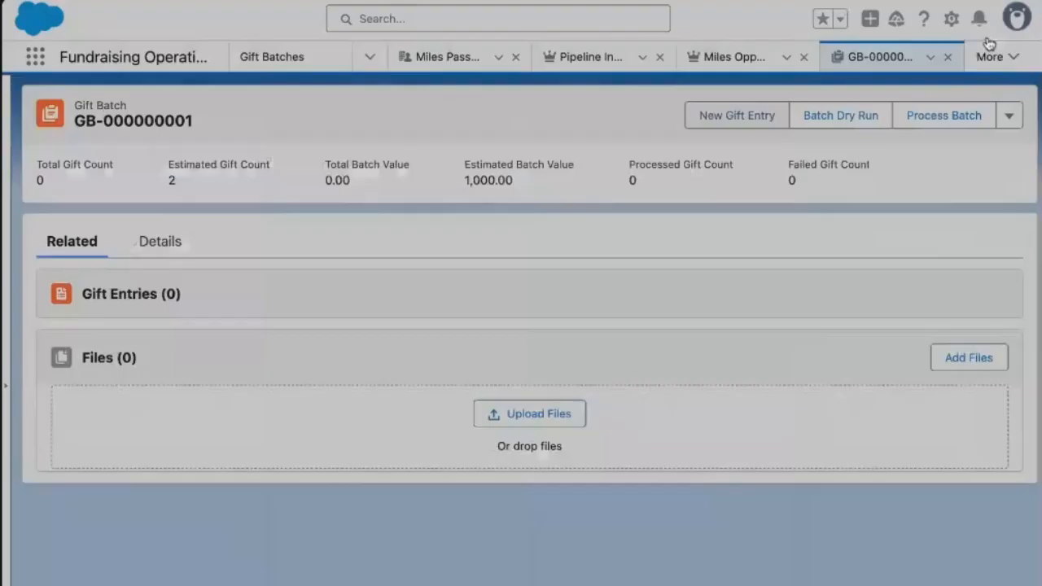
click(794, 241)
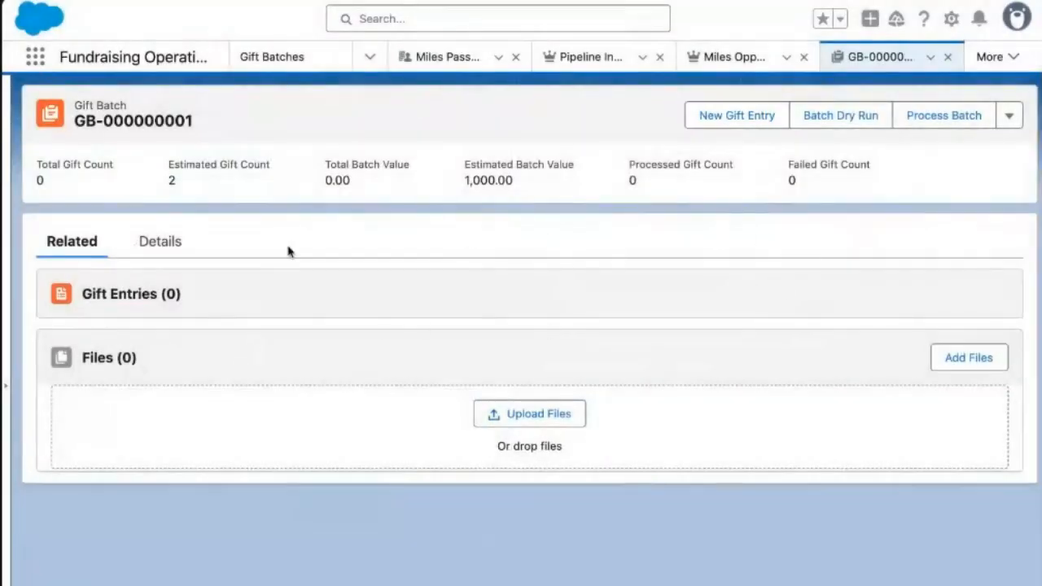
click(110, 1)
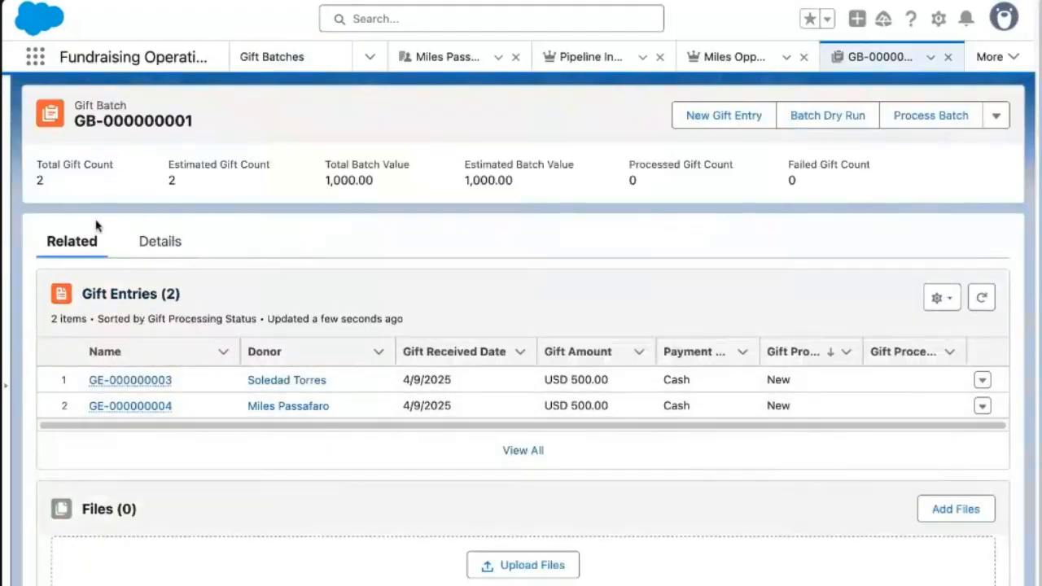
Run a batch dry run, review all gift entries, and return to GB-000000001.
click(829, 116)
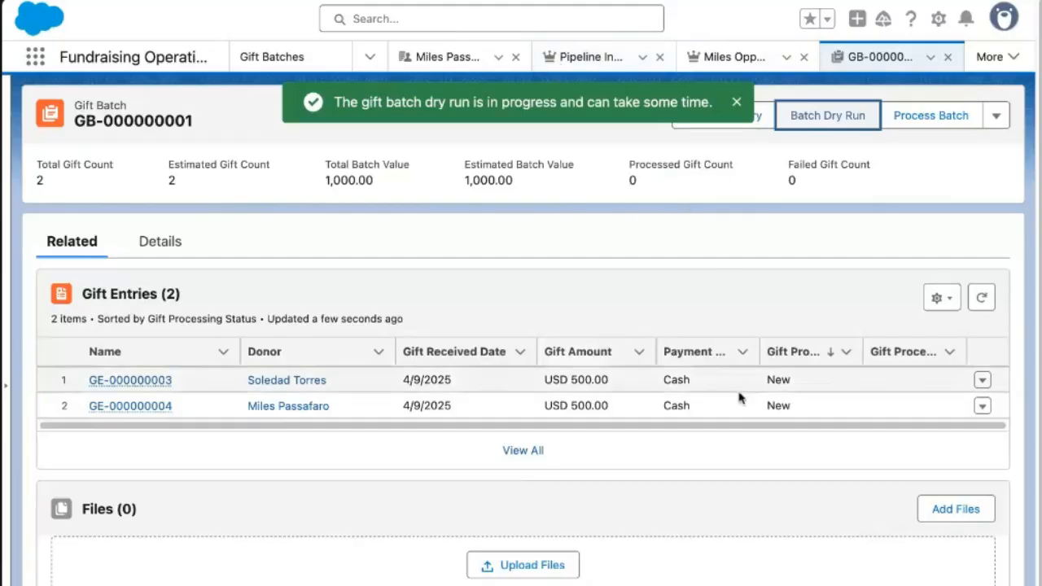
click(983, 299)
click(523, 451)
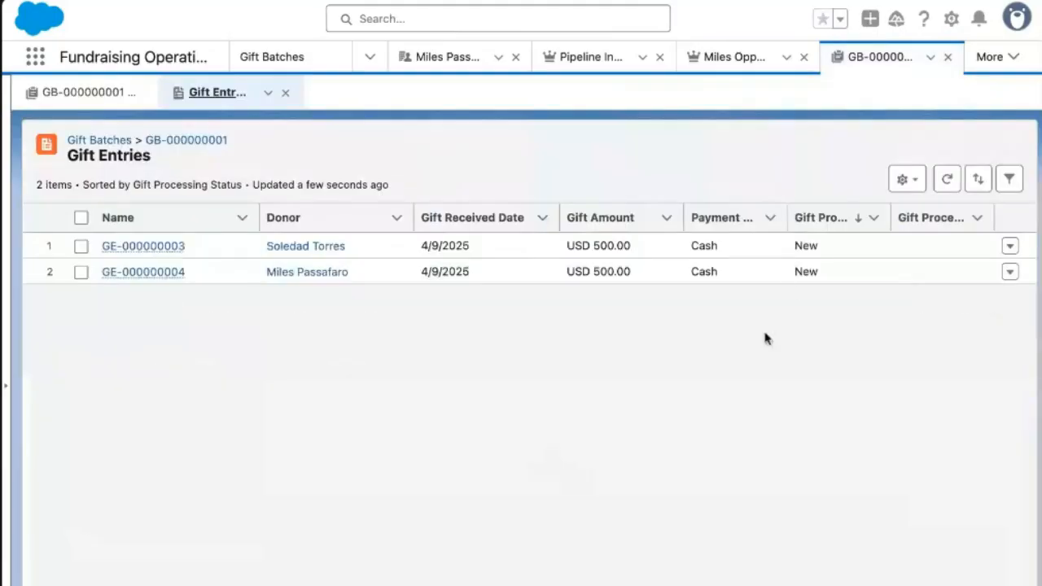
click(945, 181)
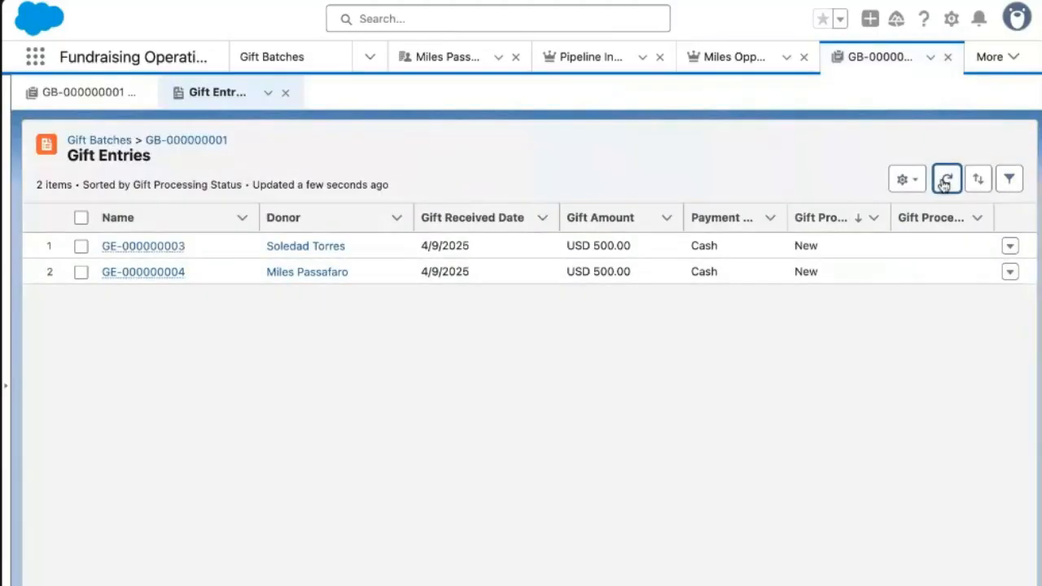
click(152, 140)
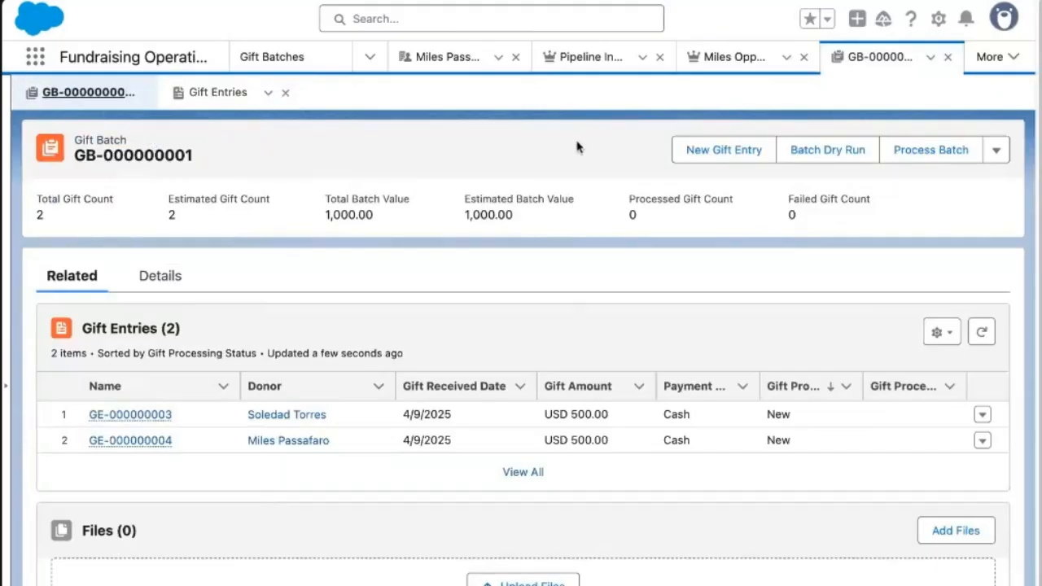
Process batch GB-000000001, check the first entry's status, and reload to see both gifts succeeded.
click(942, 157)
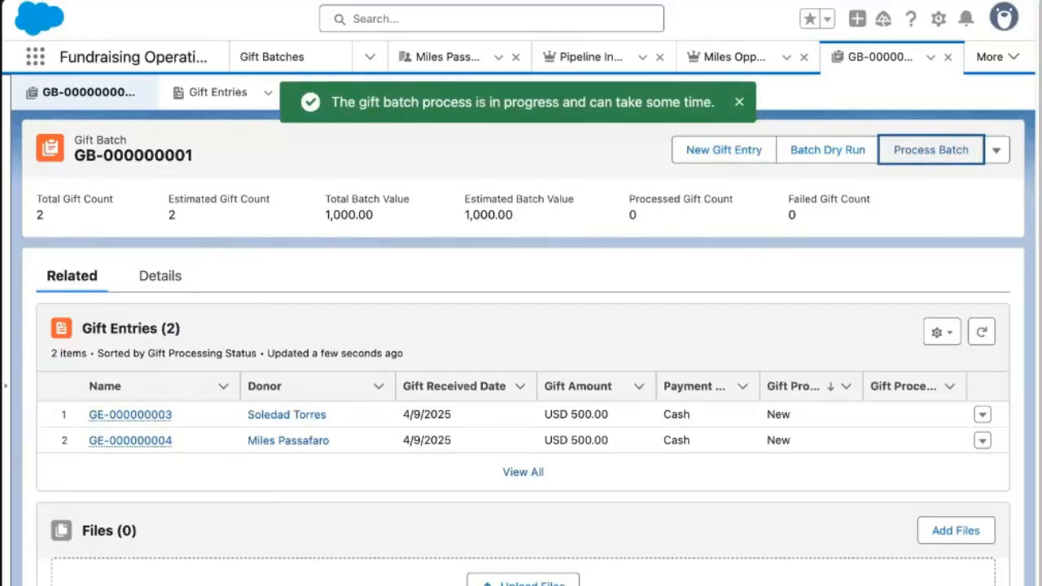
click(123, 424)
mouse_move(116, 426)
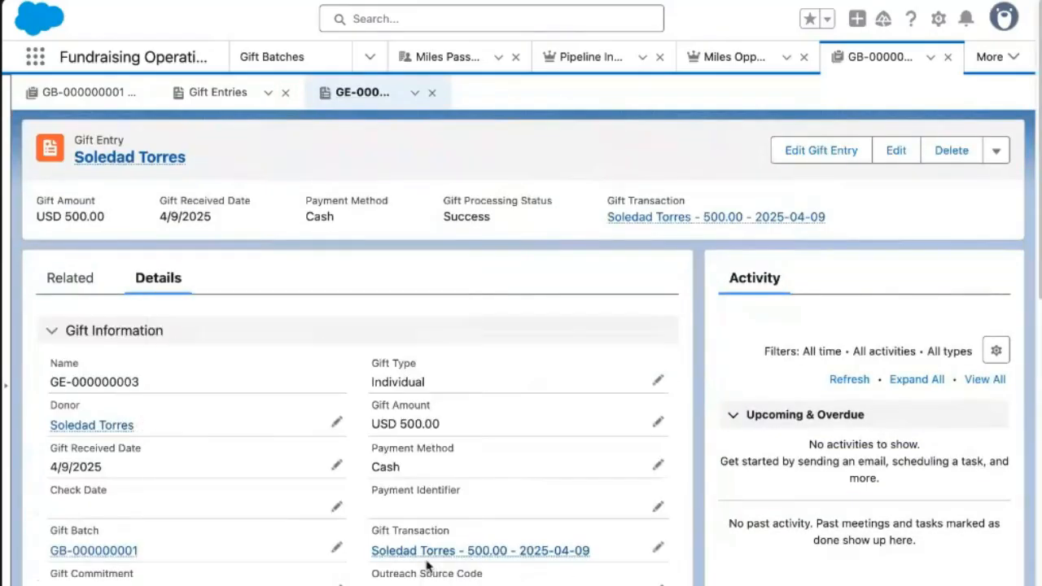
mouse_move(448, 562)
click(74, 94)
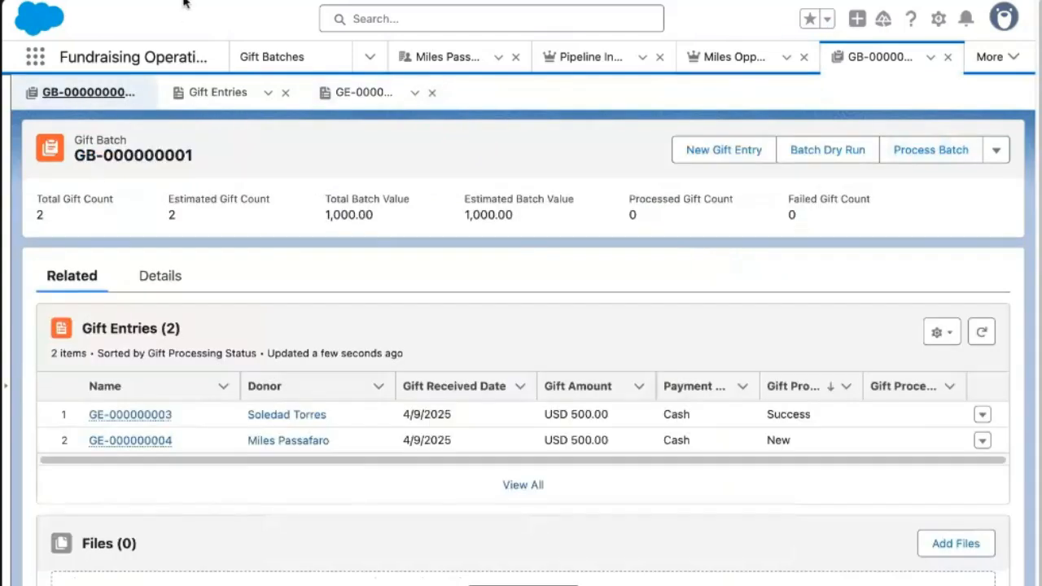
key(super+r)
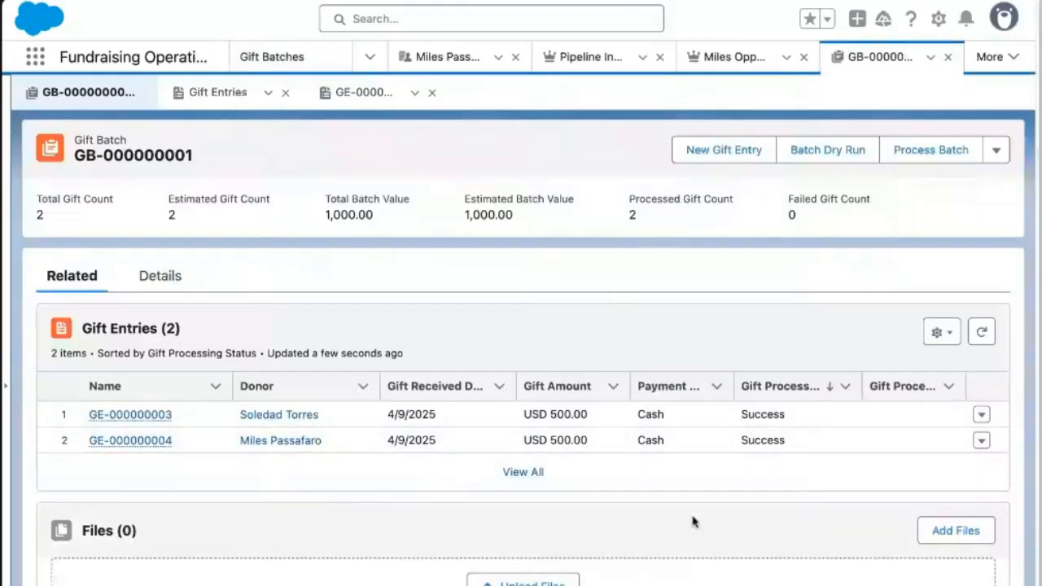
click(281, 59)
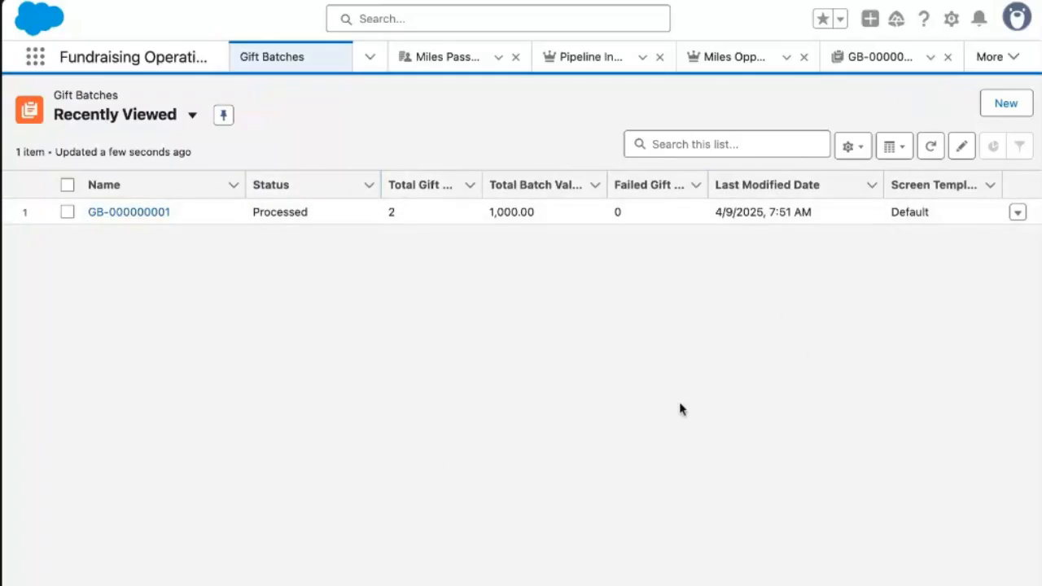
Switch to the All Gift Batches view and highlight GB-000000001's Processed status.
click(169, 130)
click(133, 181)
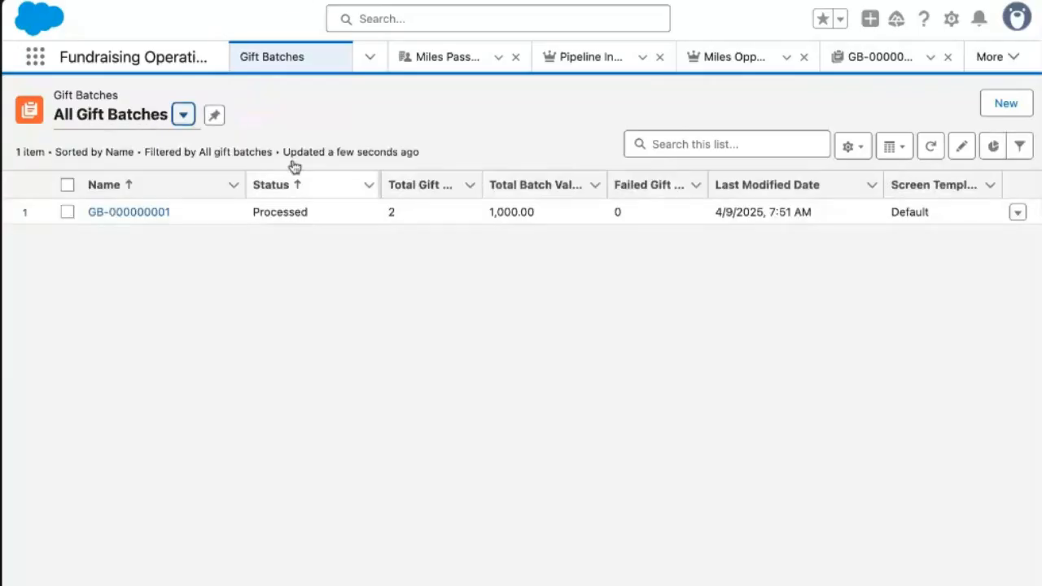
click(770, 191)
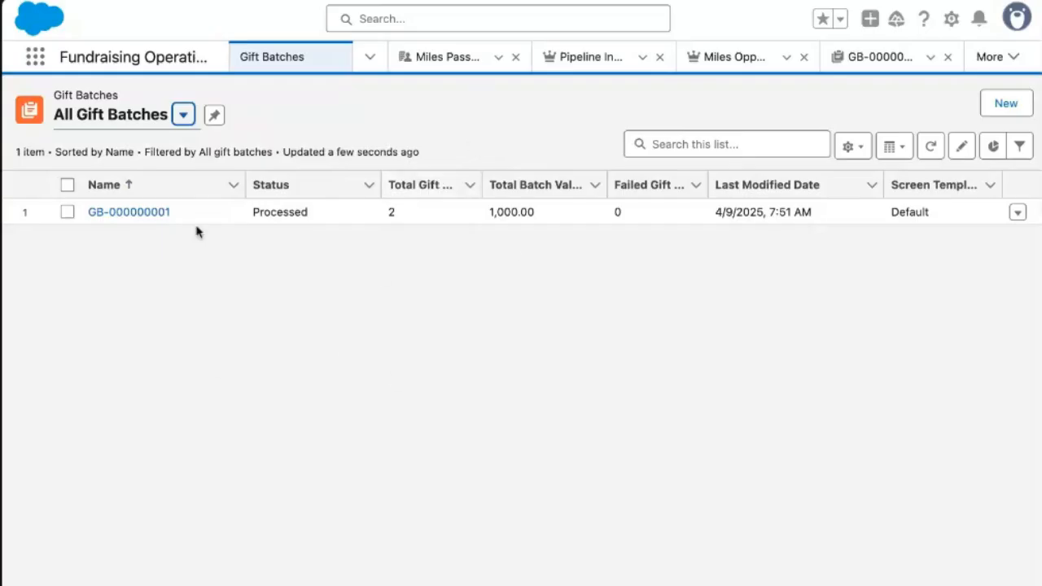
drag(253, 212, 308, 212)
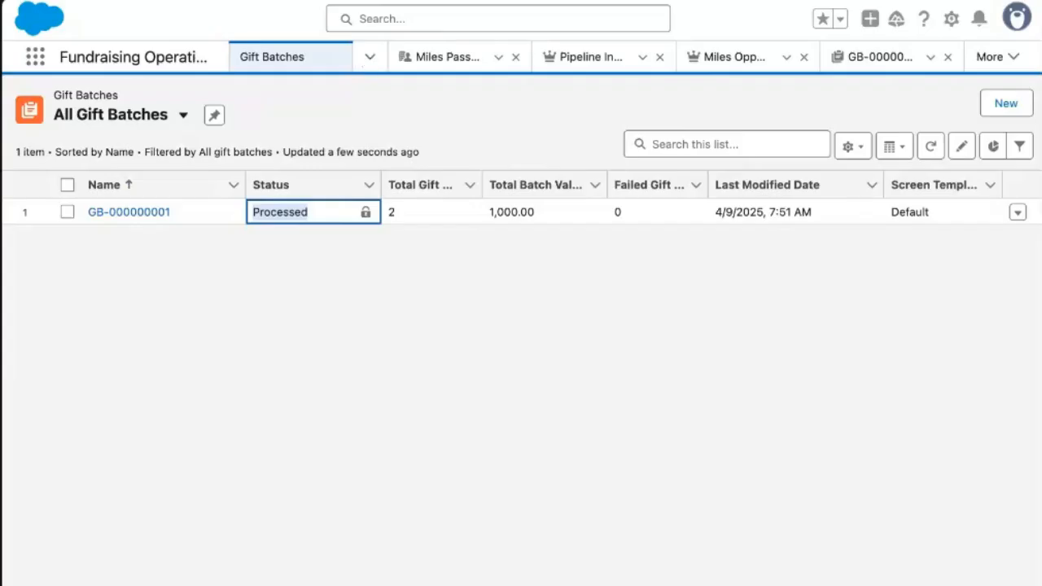
click(370, 57)
scroll(338, 174, down, 1)
scroll(338, 175, up, 1)
click(489, 106)
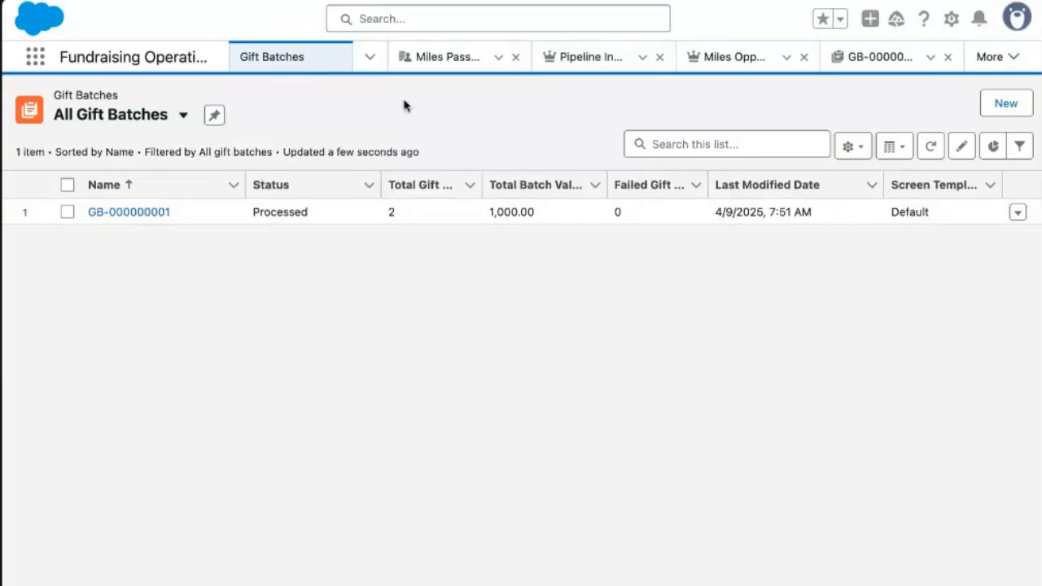